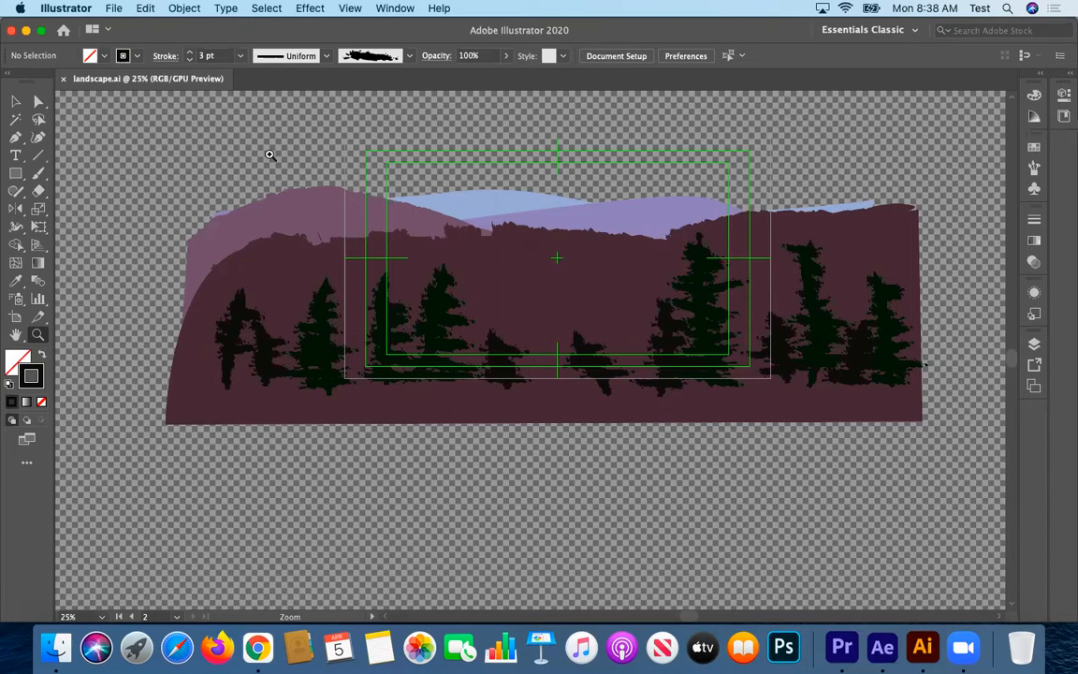
# Examine the landscape artwork and review its separate tree and mountain layers in the layer list.
pyautogui.click(13, 101)
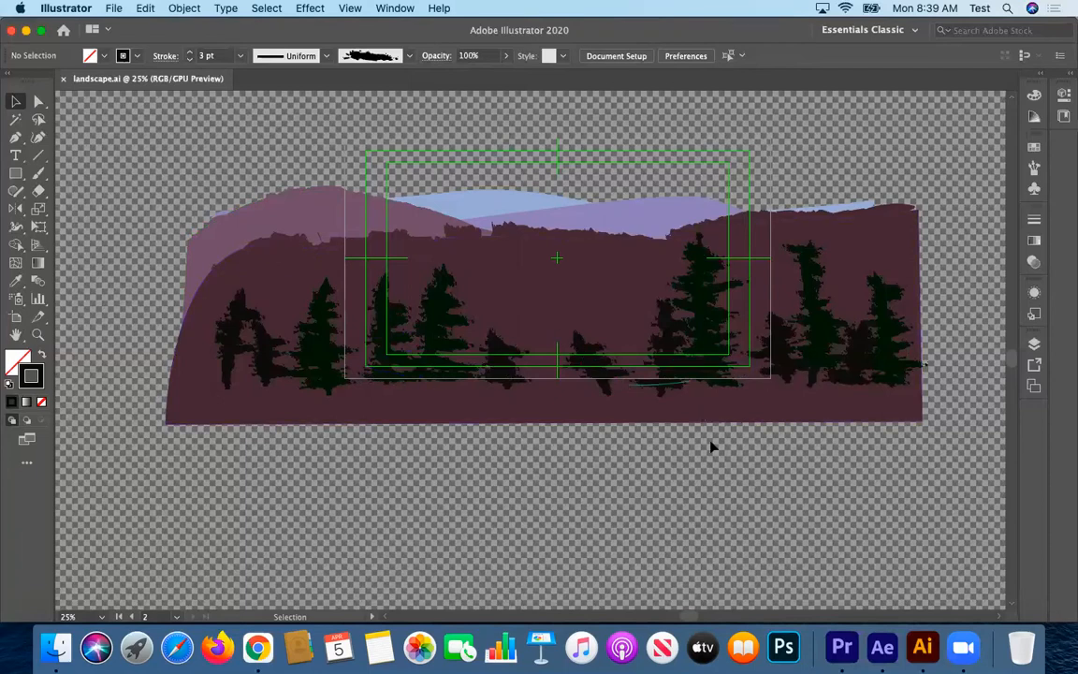
pyautogui.scroll(3, 711, 447)
pyautogui.scroll(-6, 700, 455)
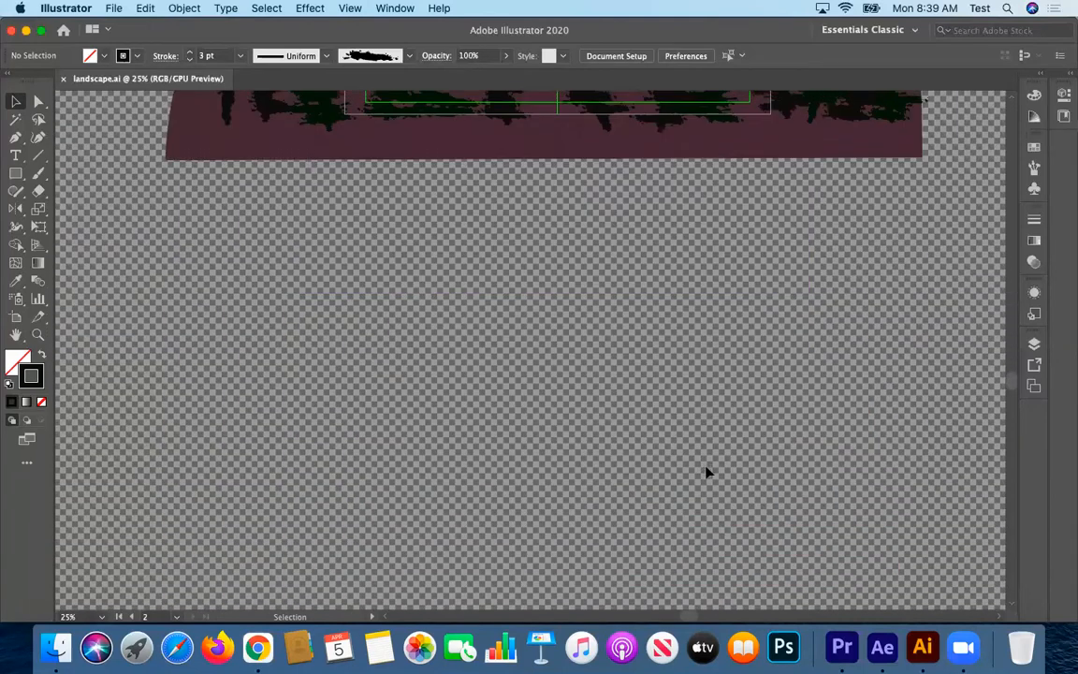
pyautogui.scroll(4, 707, 476)
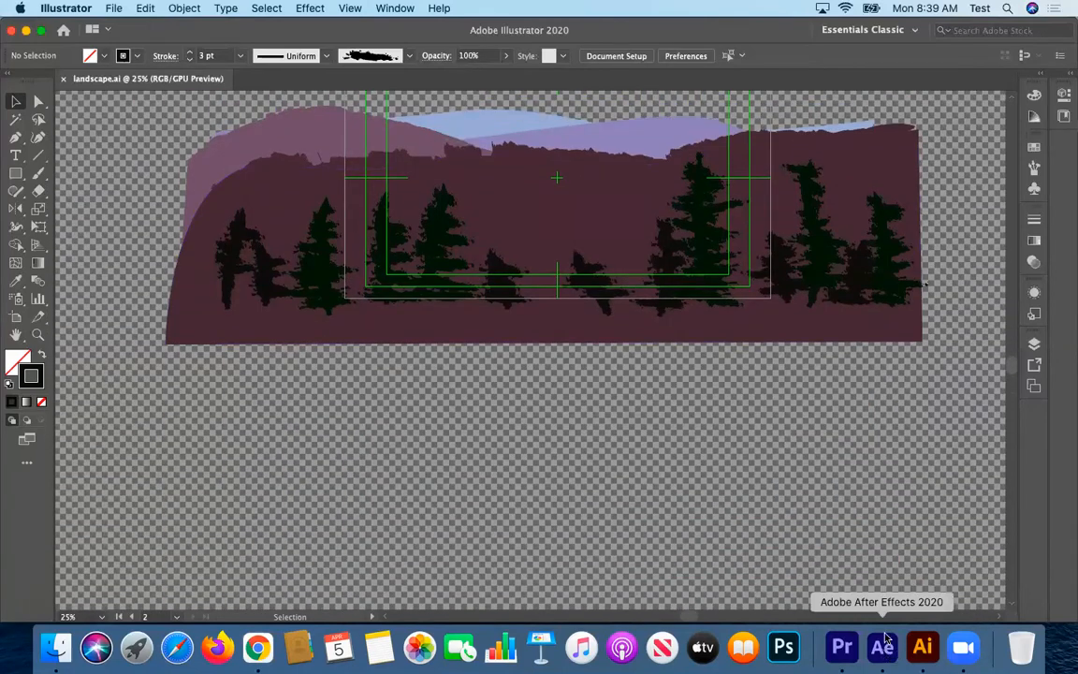
pyautogui.click(1032, 347)
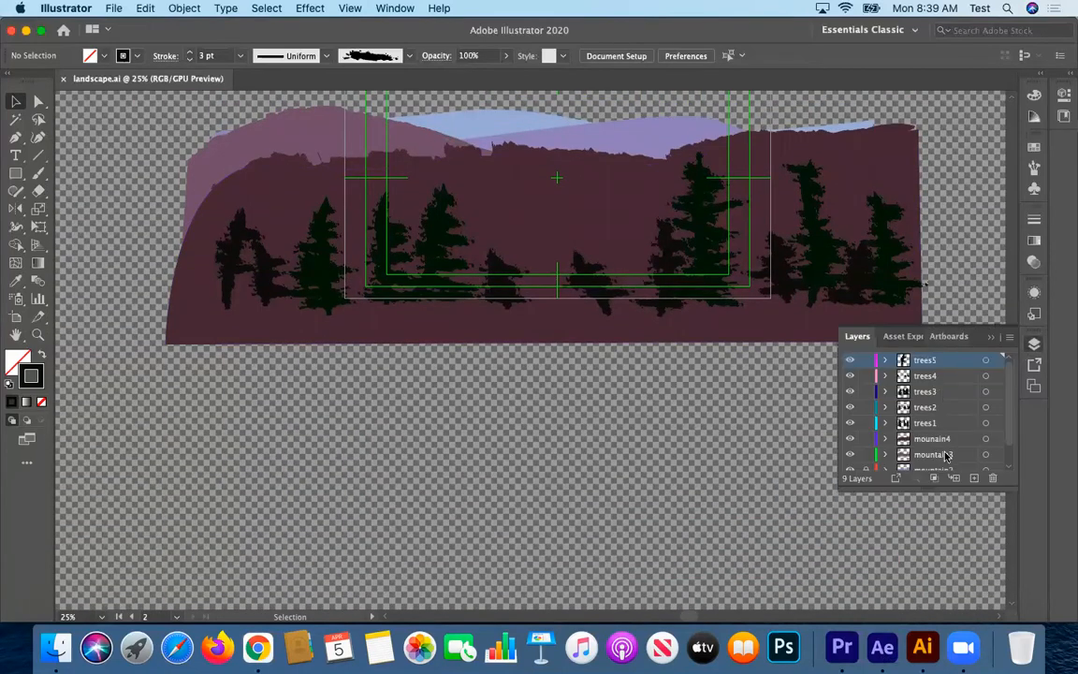
pyautogui.scroll(-2, 945, 456)
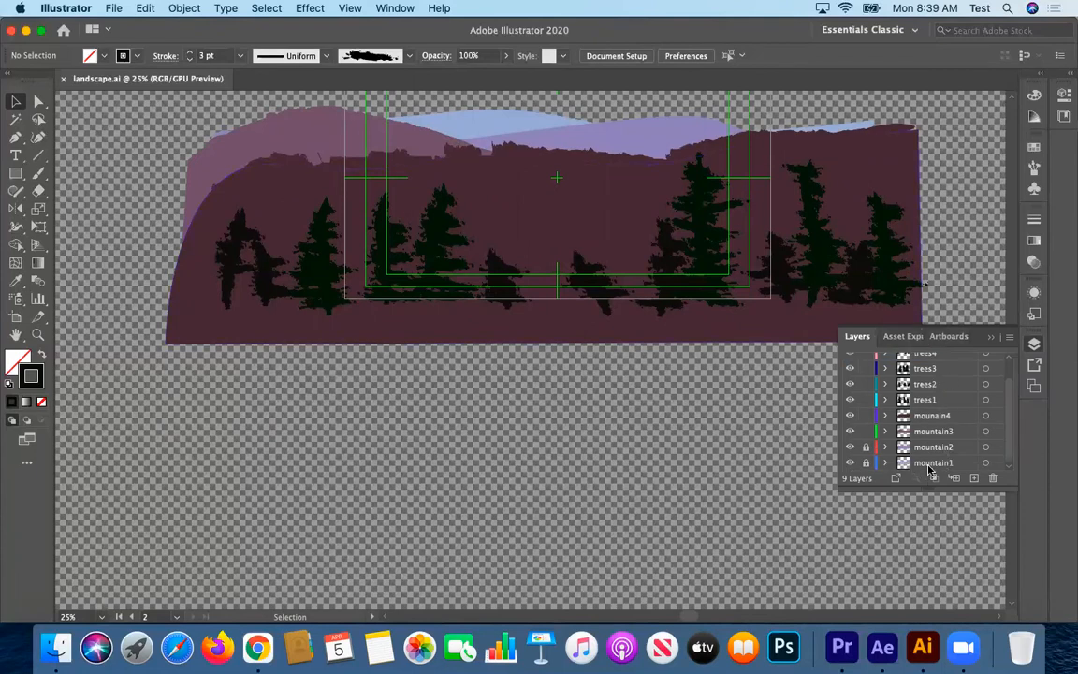
pyautogui.scroll(2, 931, 393)
pyautogui.click(931, 360)
pyautogui.click(931, 375)
pyautogui.click(932, 391)
pyautogui.click(934, 407)
pyautogui.click(934, 423)
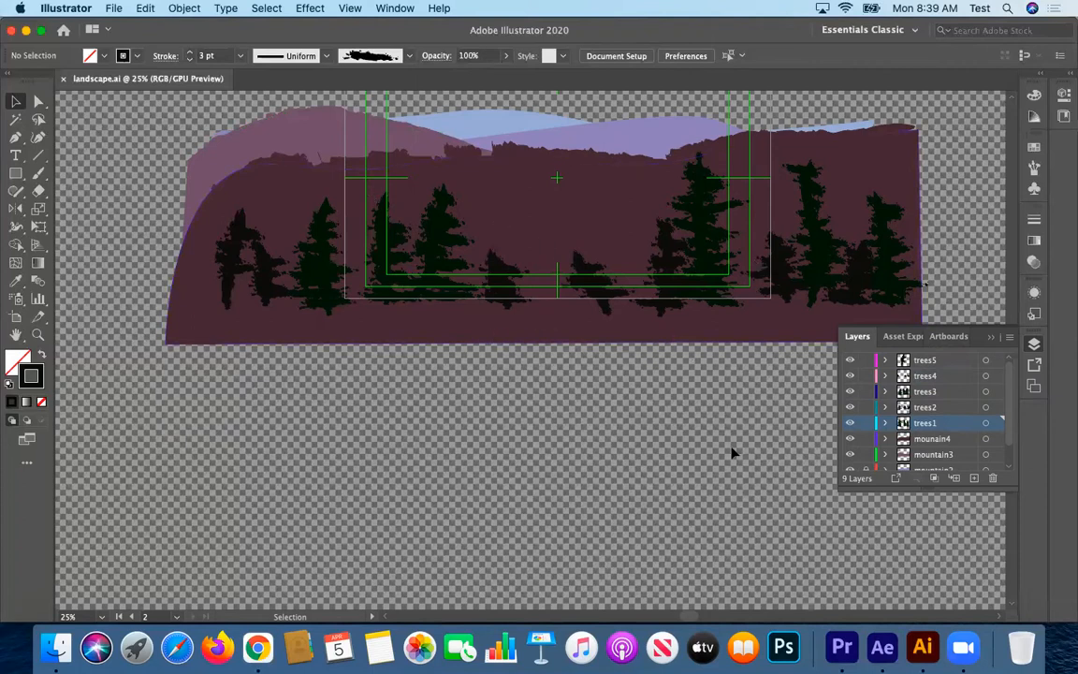
pyautogui.scroll(5, 734, 450)
pyautogui.scroll(1, 524, 318)
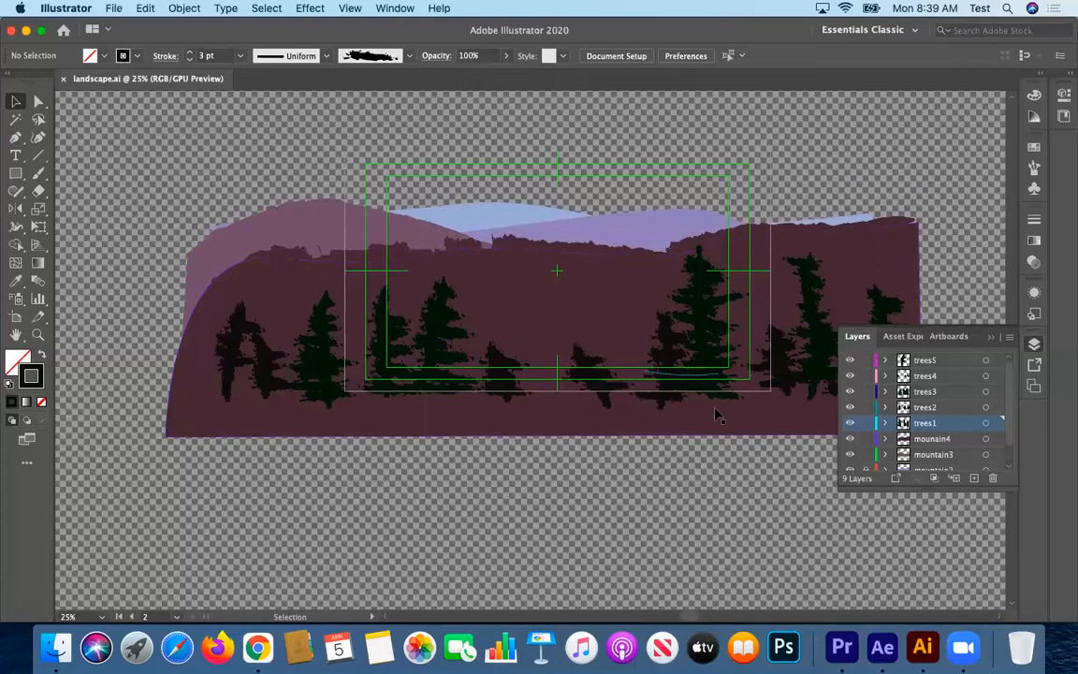
# Switch to After Effects and save the empty project as project3.aep in the environment_Demo folder.
pyautogui.click(881, 648)
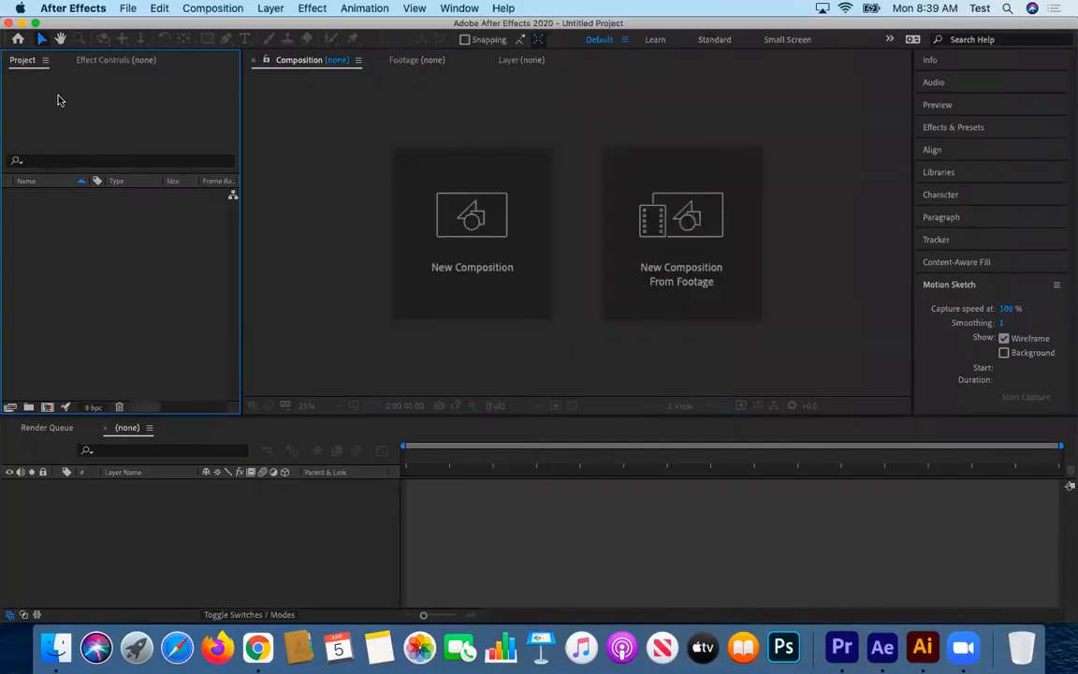
pyautogui.doubleClick(100, 244)
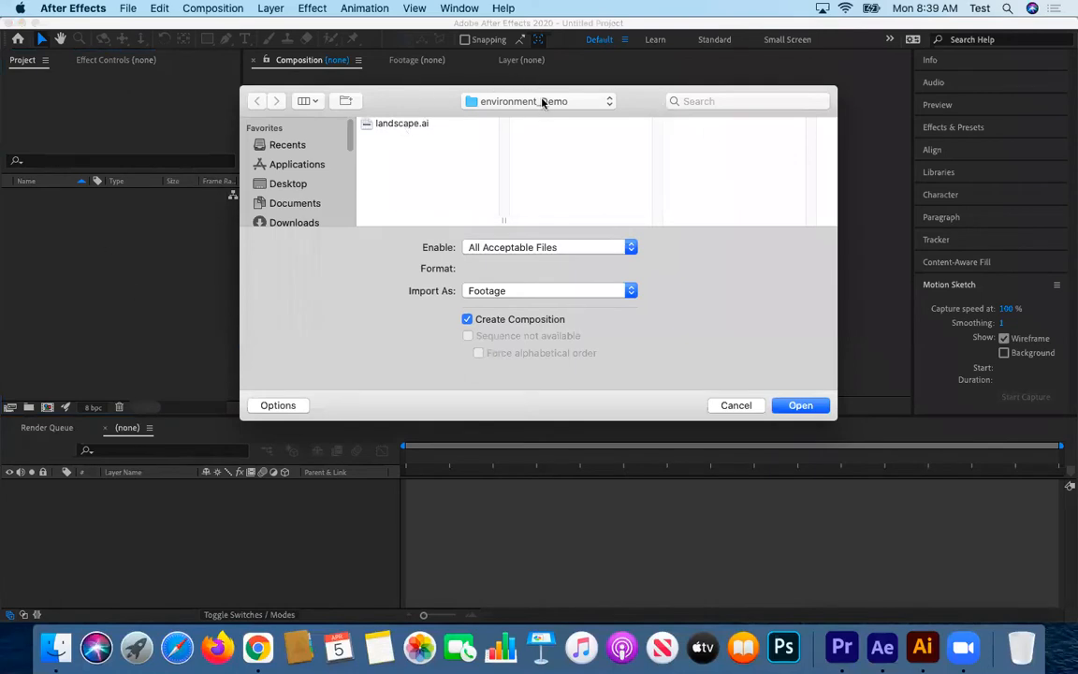
pyautogui.click(735, 405)
pyautogui.click(127, 8)
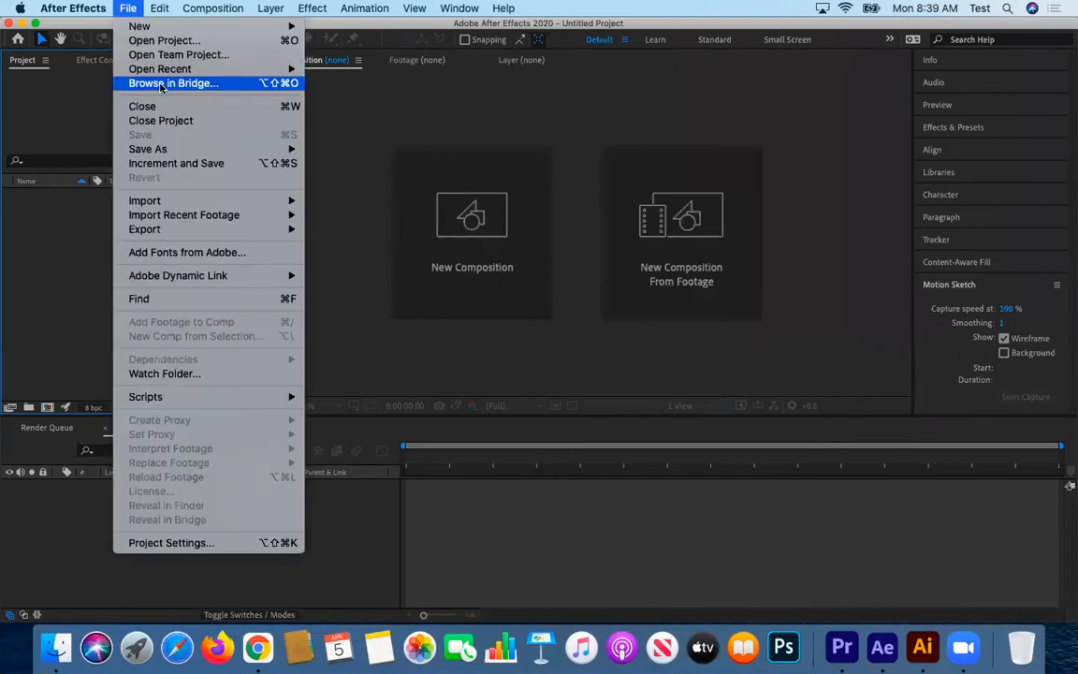
pyautogui.moveTo(171, 147)
pyautogui.click(351, 150)
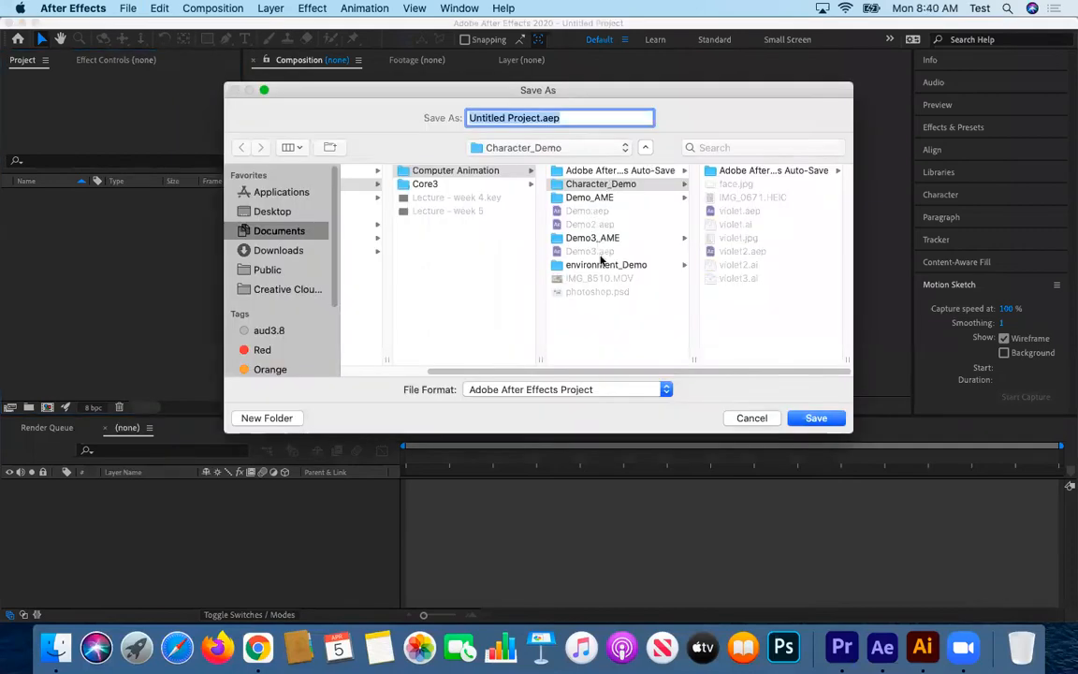
pyautogui.click(570, 265)
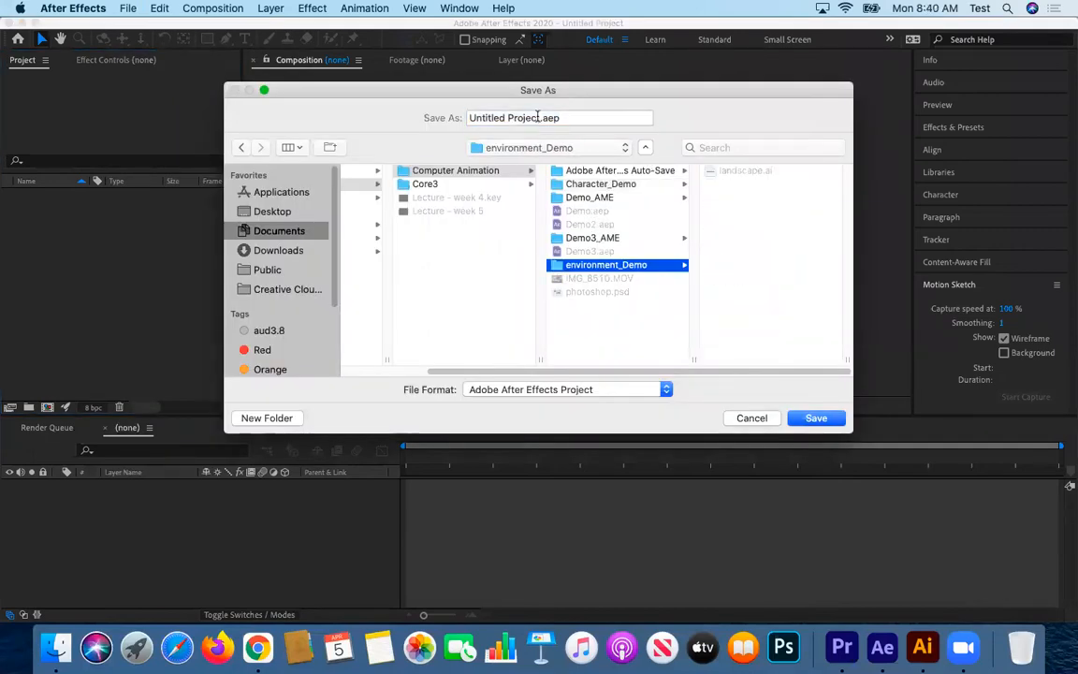
pyautogui.click(551, 118)
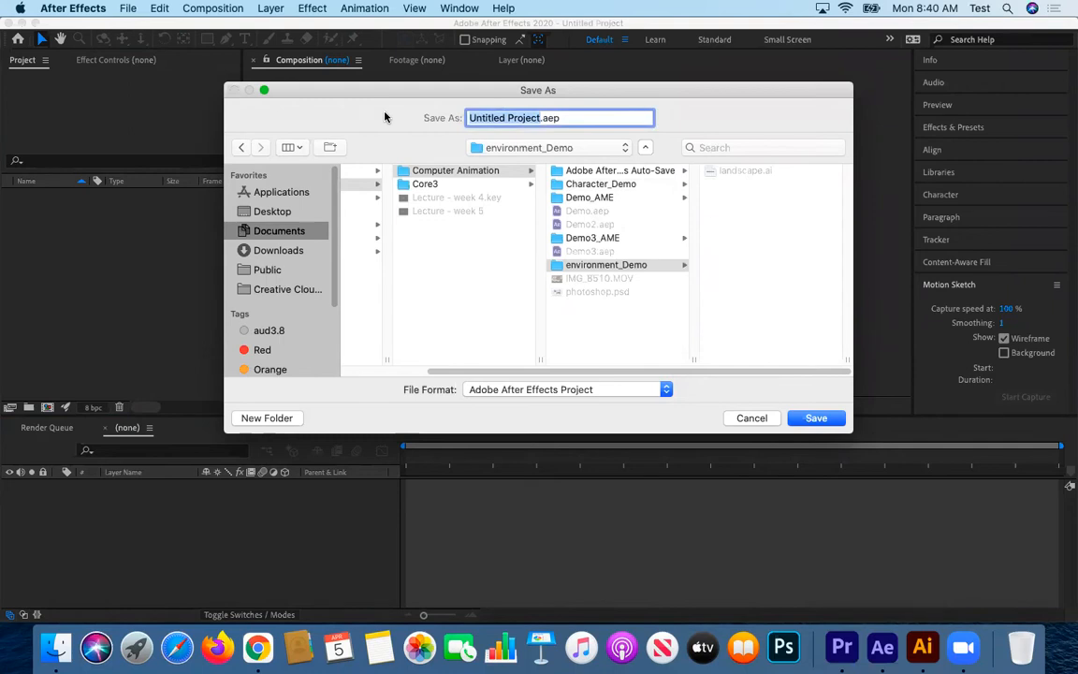
pyautogui.write('project3')
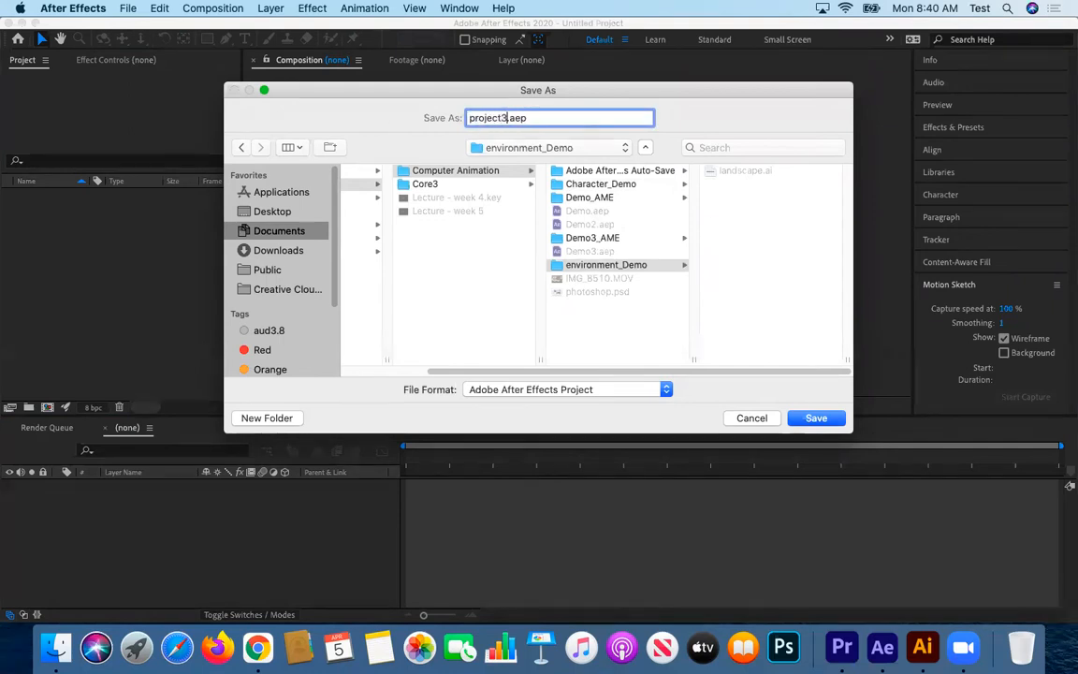
pyautogui.press('Return')
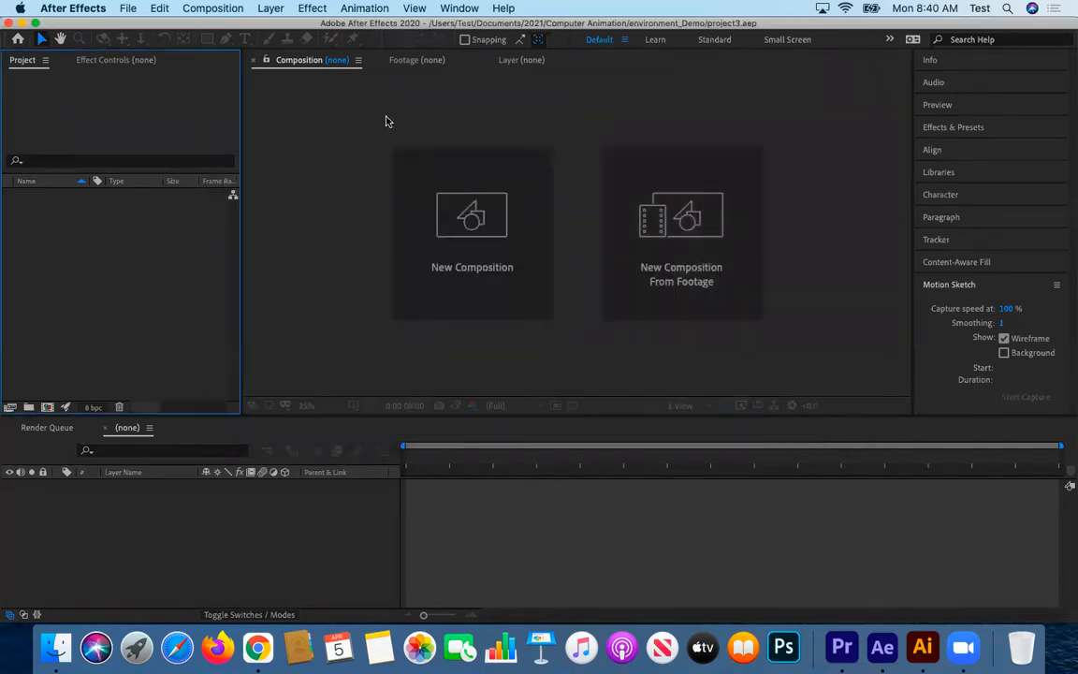
# Import landscape.ai as Composition - Retain Layer Sizes and open the landscape composition.
pyautogui.doubleClick(80, 225)
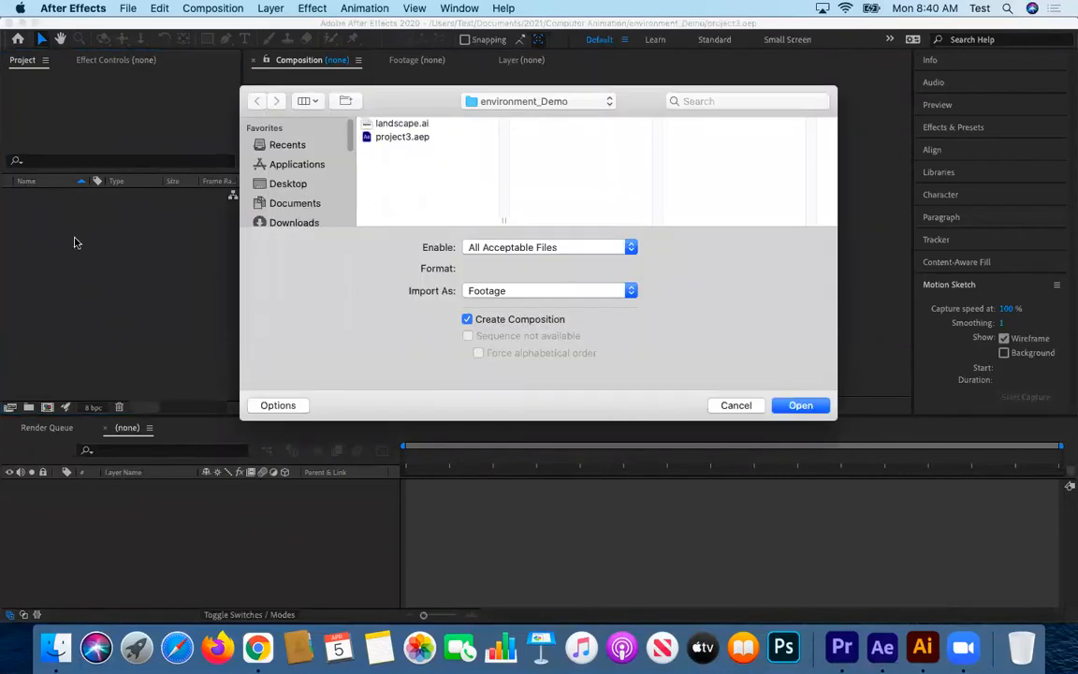
pyautogui.click(423, 125)
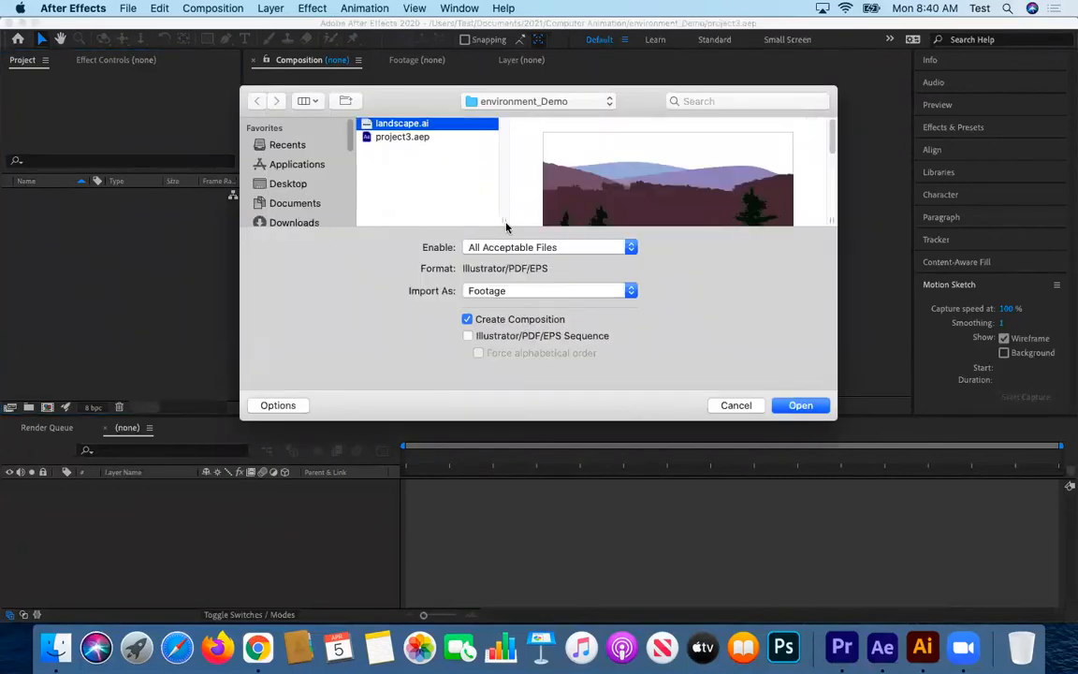
pyautogui.click(511, 292)
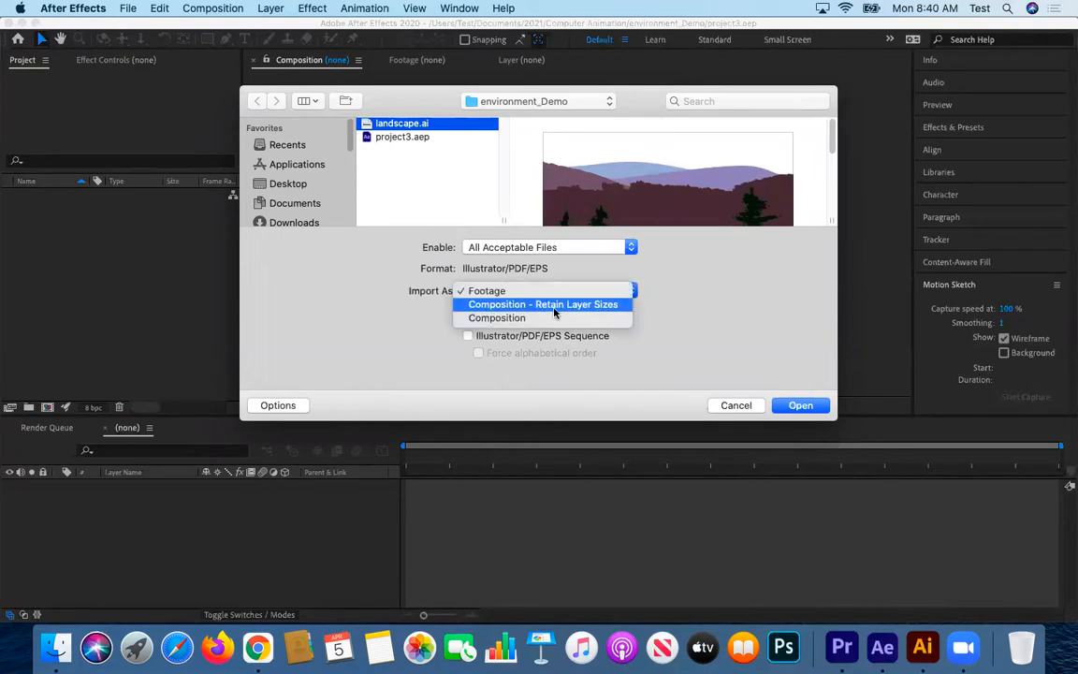
pyautogui.click(509, 305)
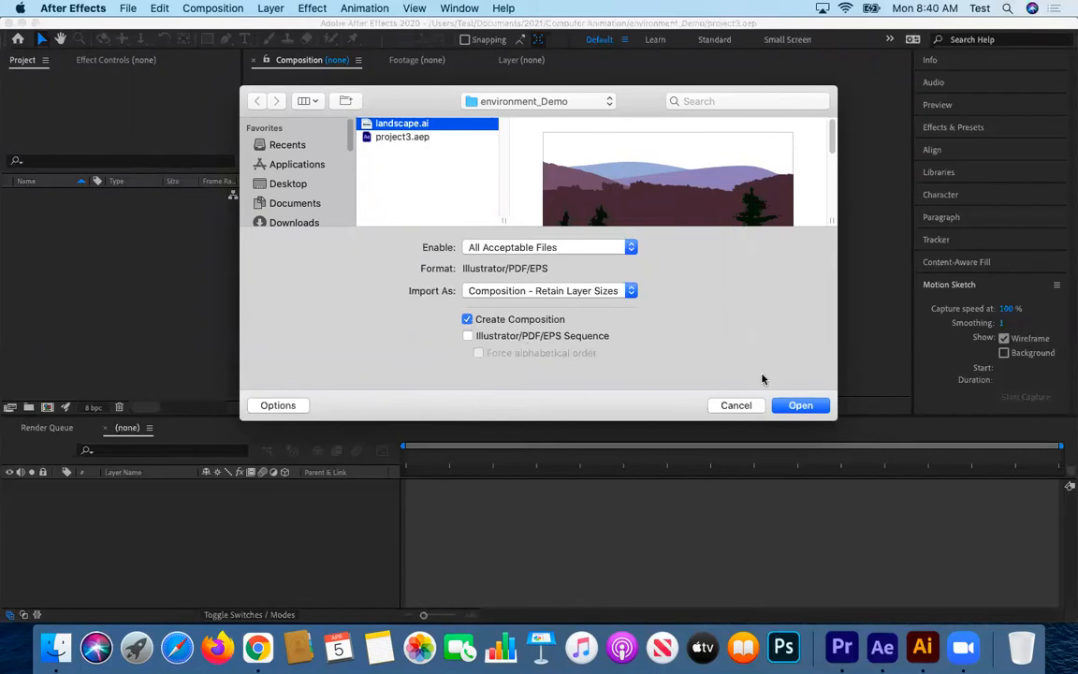
pyautogui.click(793, 403)
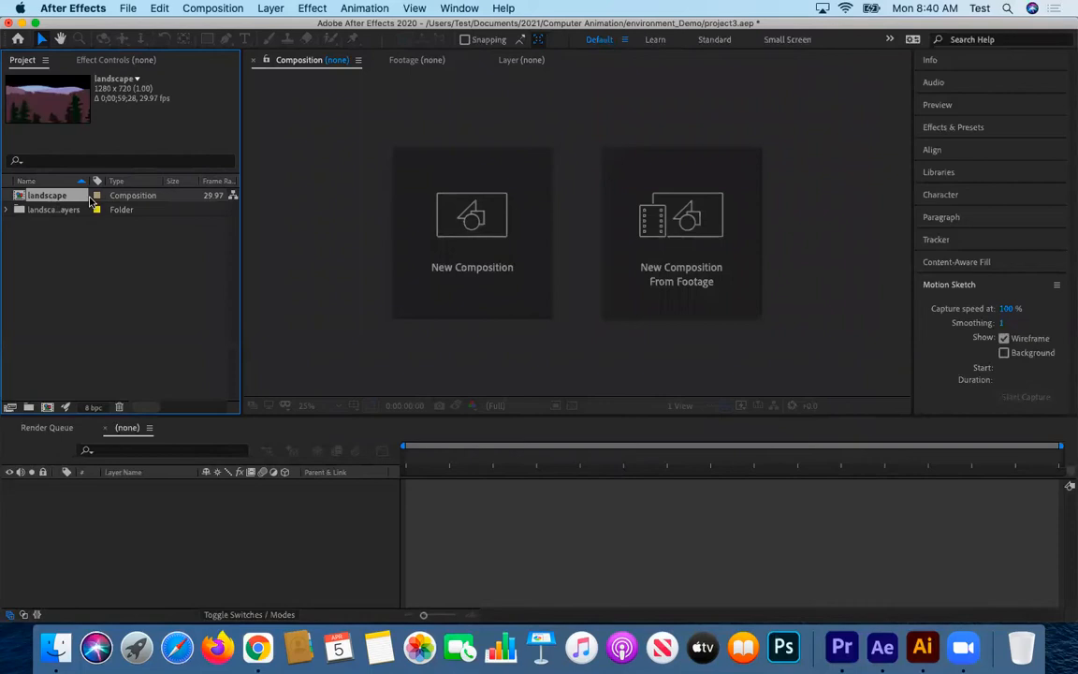
pyautogui.doubleClick(47, 196)
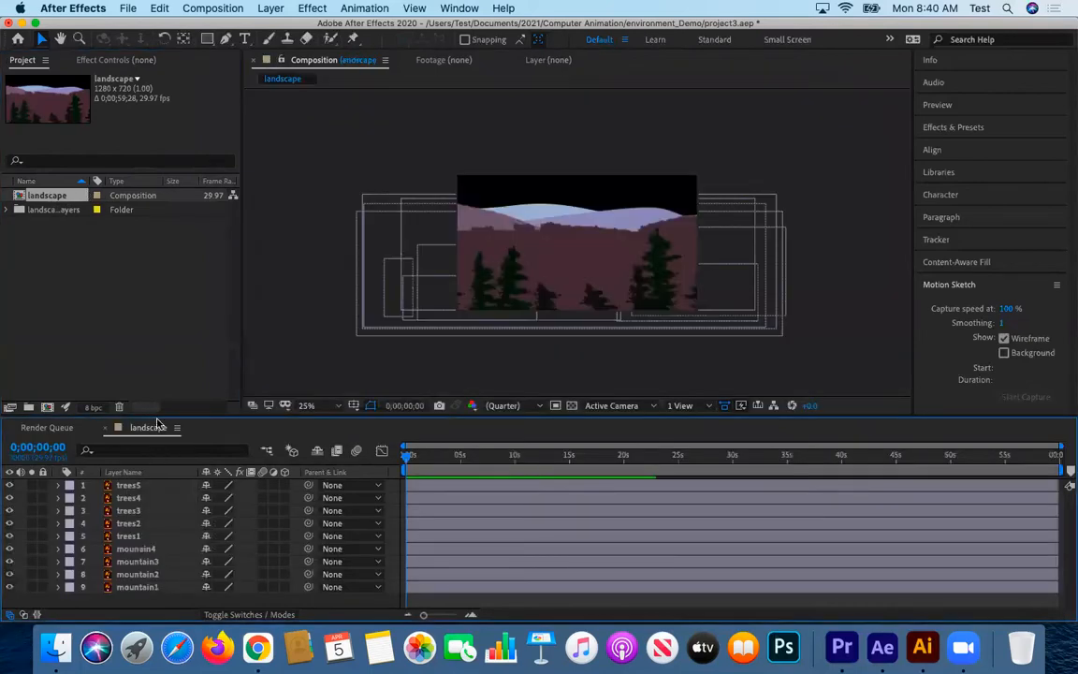
# Inspect the extents of individual tree and mountain layers in the landscape composition.
pyautogui.click(121, 488)
pyautogui.click(124, 499)
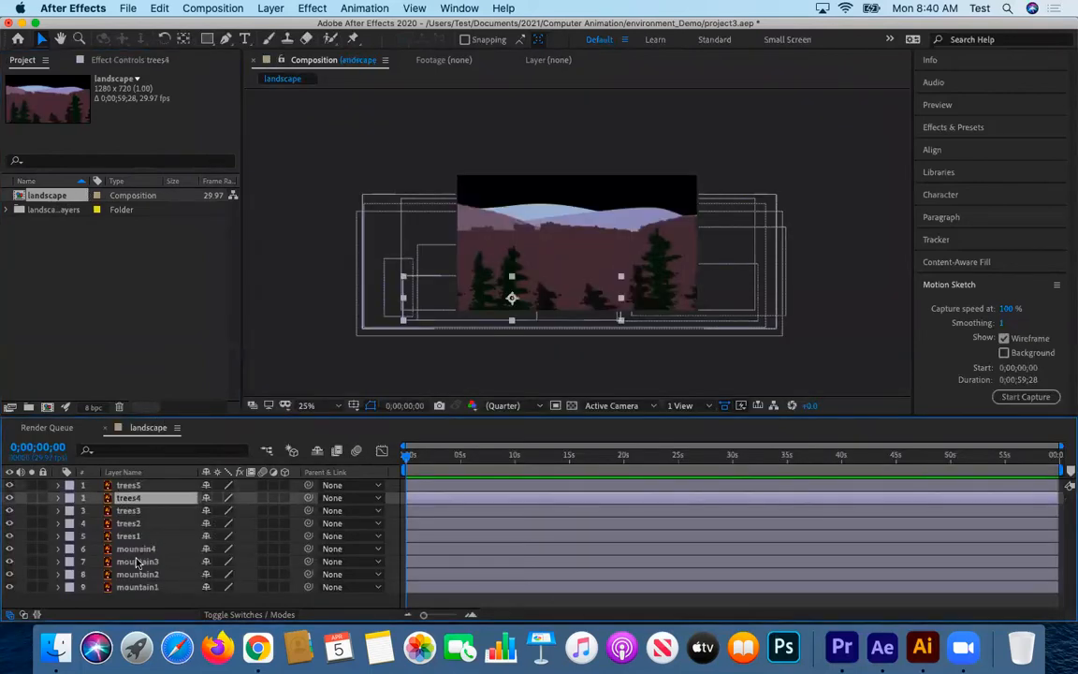
pyautogui.click(123, 486)
pyautogui.click(131, 524)
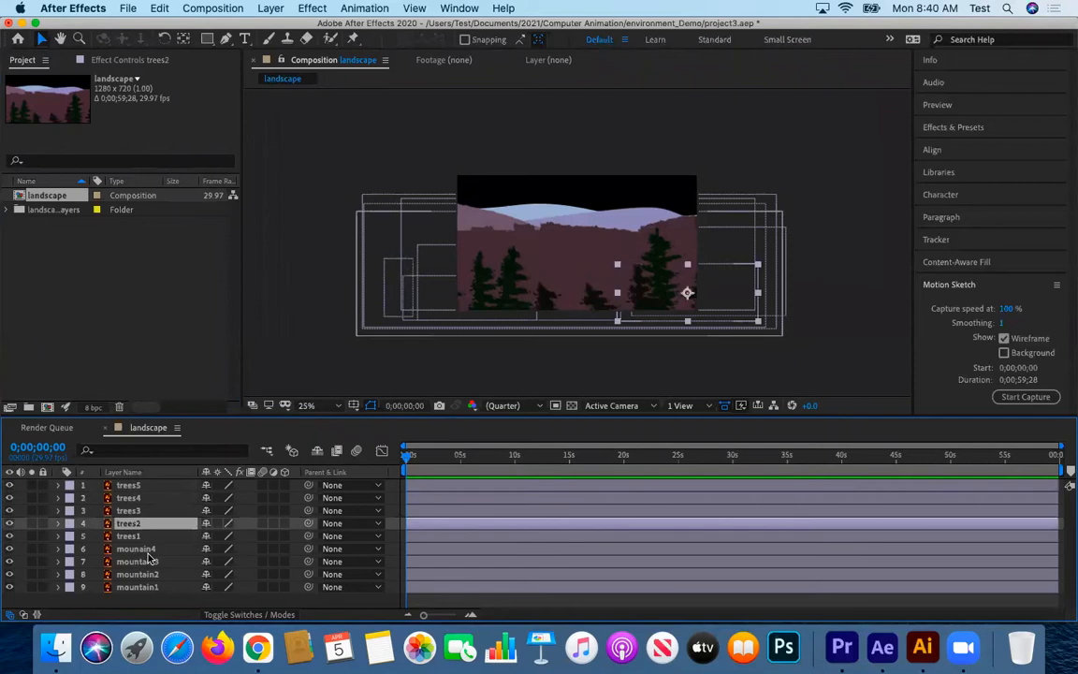
pyautogui.click(131, 486)
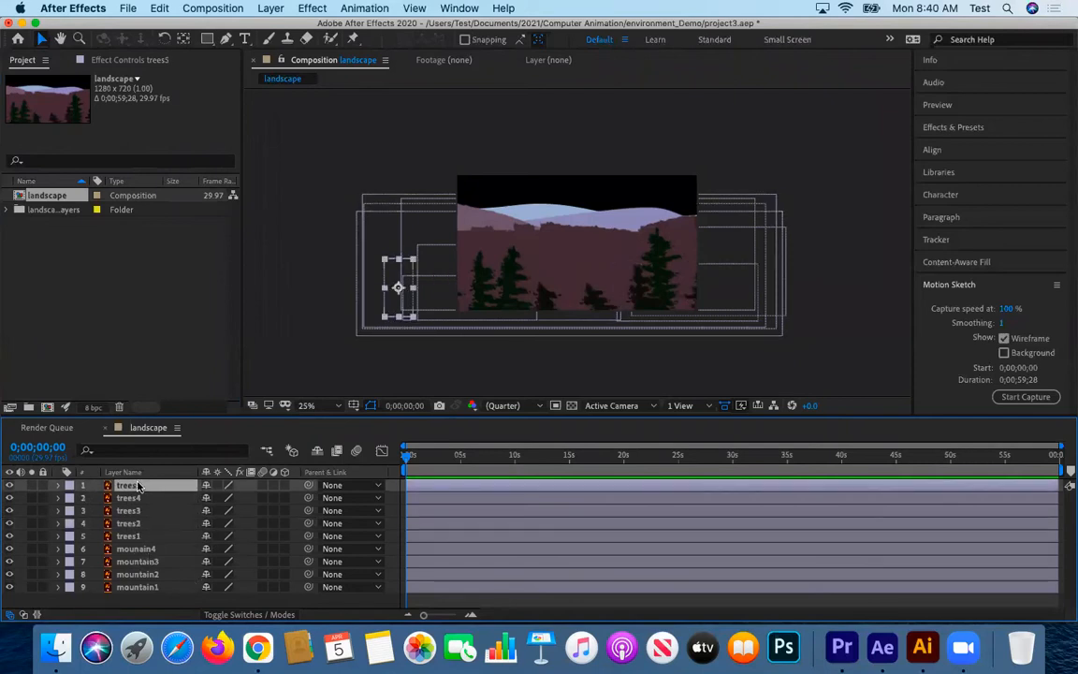
pyautogui.click(144, 551)
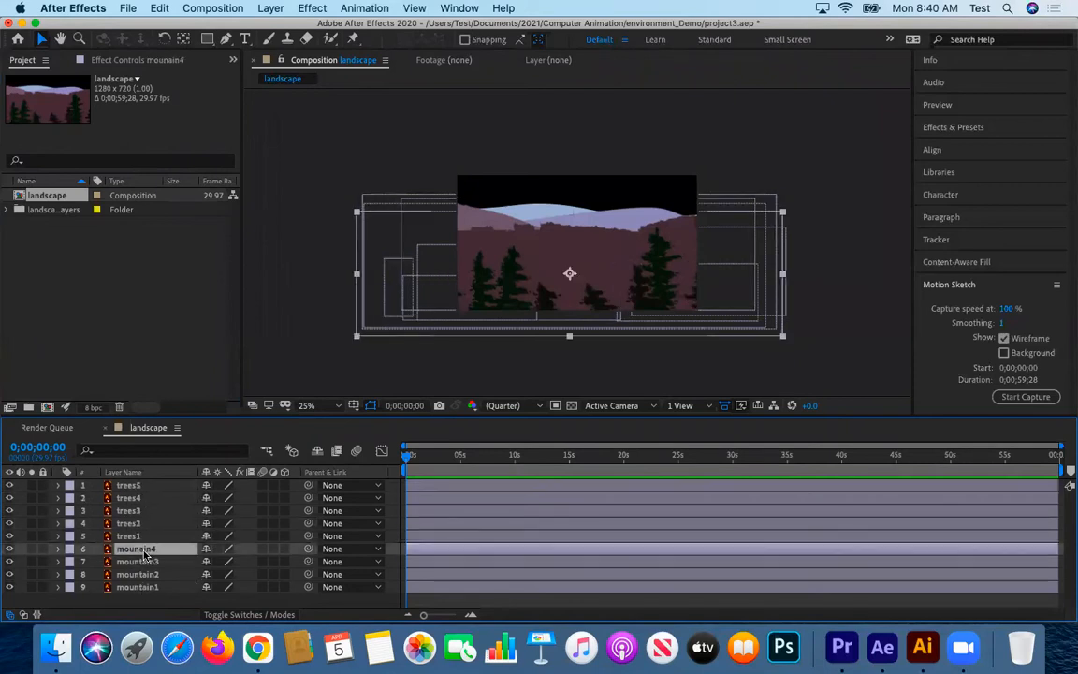
pyautogui.click(146, 590)
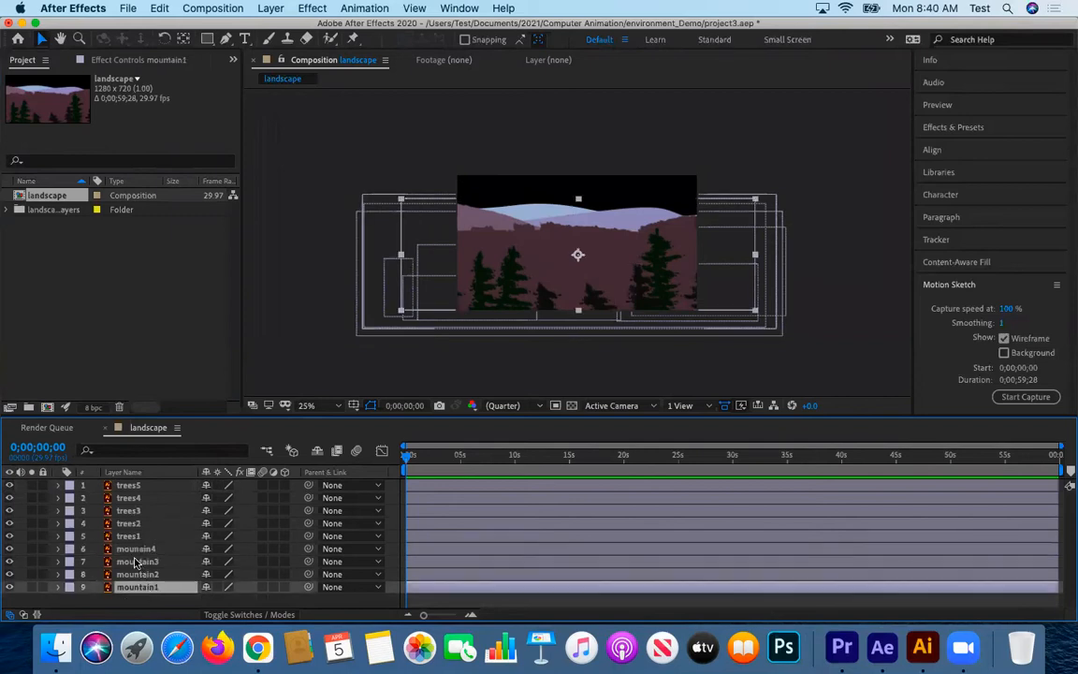
# Correct the misspelled name of the mounain4 layer to mountain4.
pyautogui.doubleClick(135, 550)
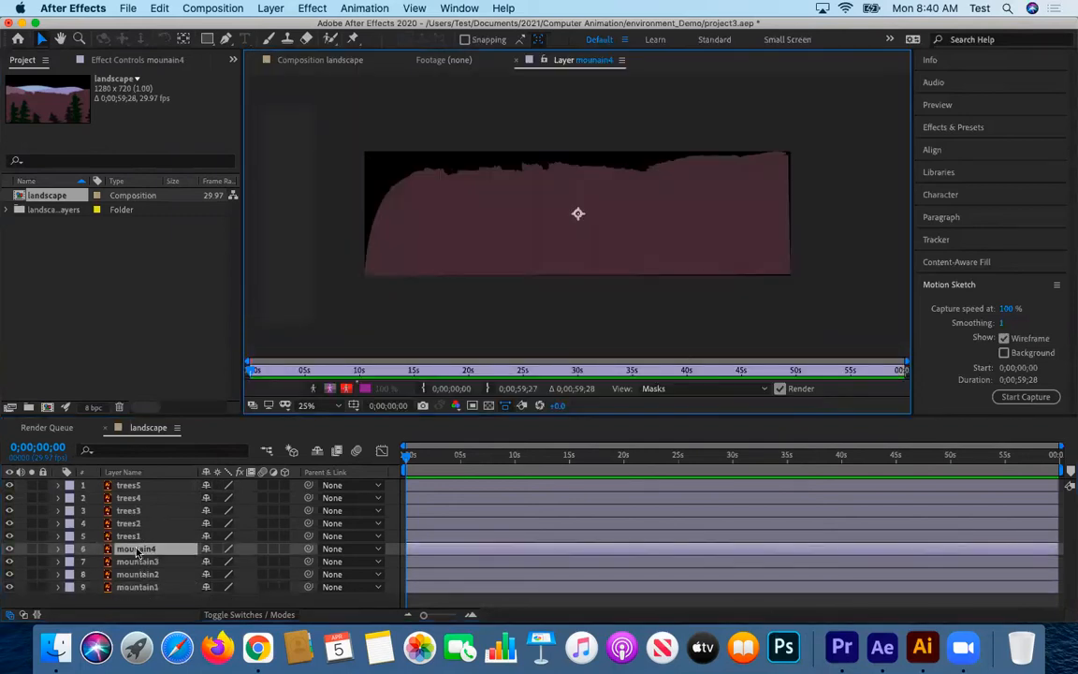
pyautogui.rightClick(134, 551)
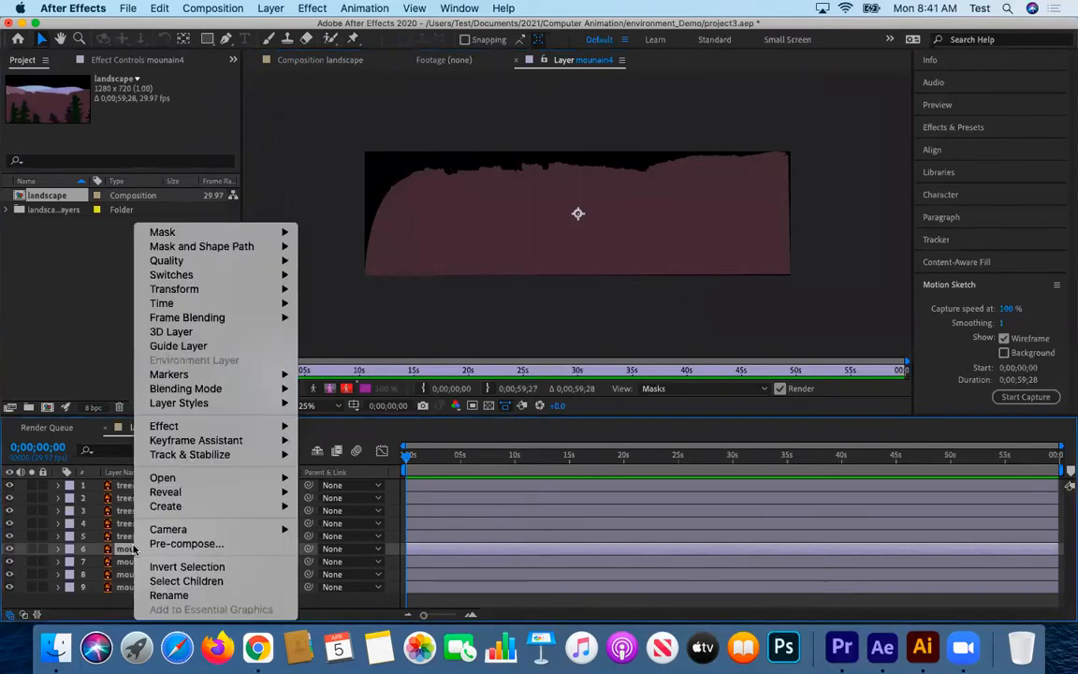
pyautogui.click(163, 595)
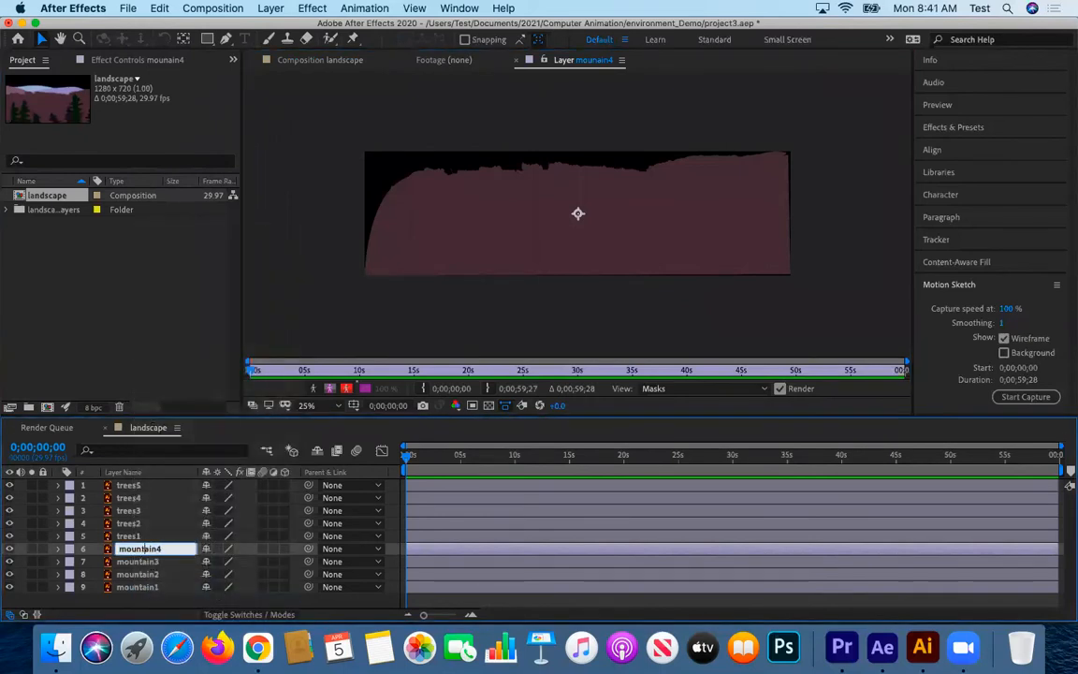
pyautogui.press('Return')
# Convert all nine tree and mountain layers to shape layers with Create Shapes from Vector Layer.
pyautogui.click(143, 587)
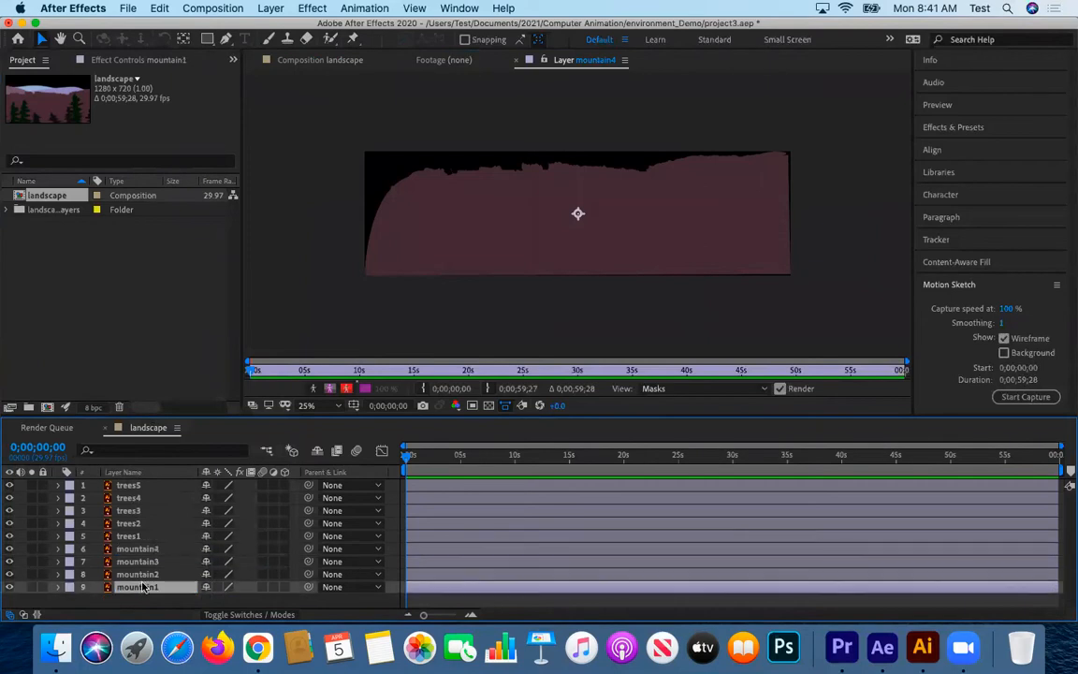
pyautogui.keyDown('shift'); pyautogui.click(131, 487); pyautogui.keyUp('shift')
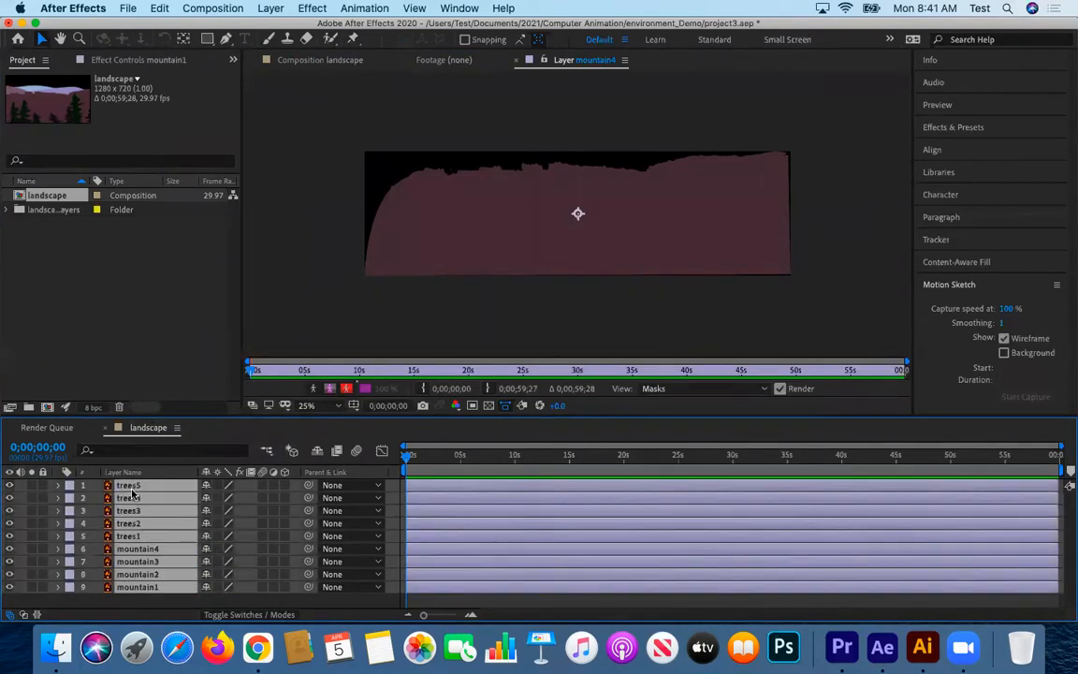
pyautogui.click(266, 10)
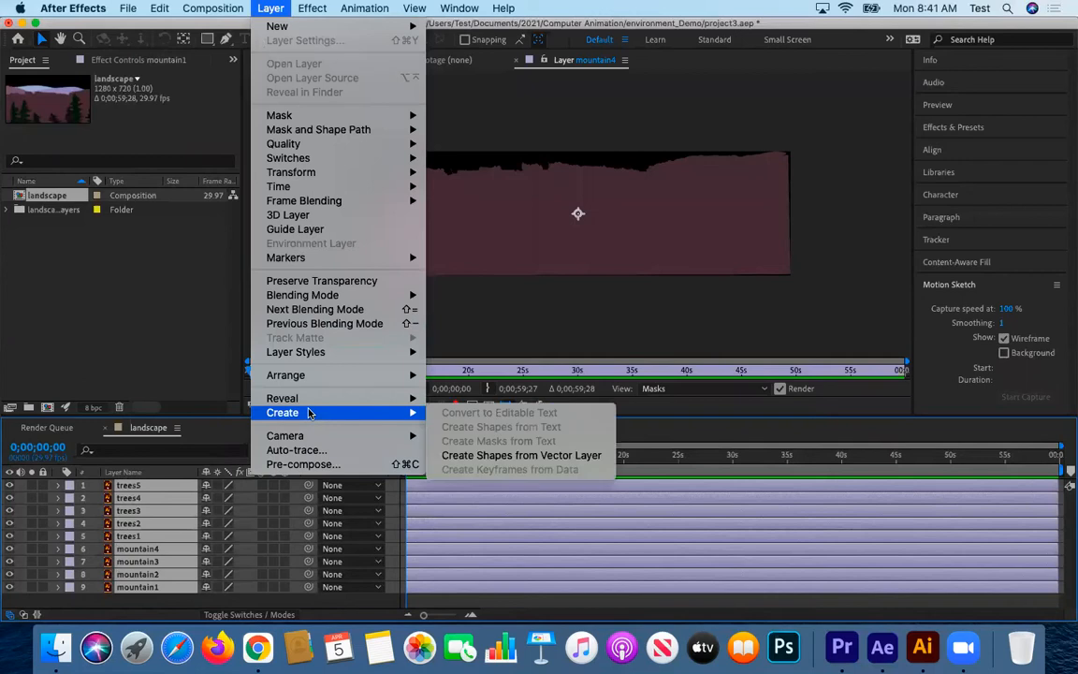
pyautogui.click(268, 9)
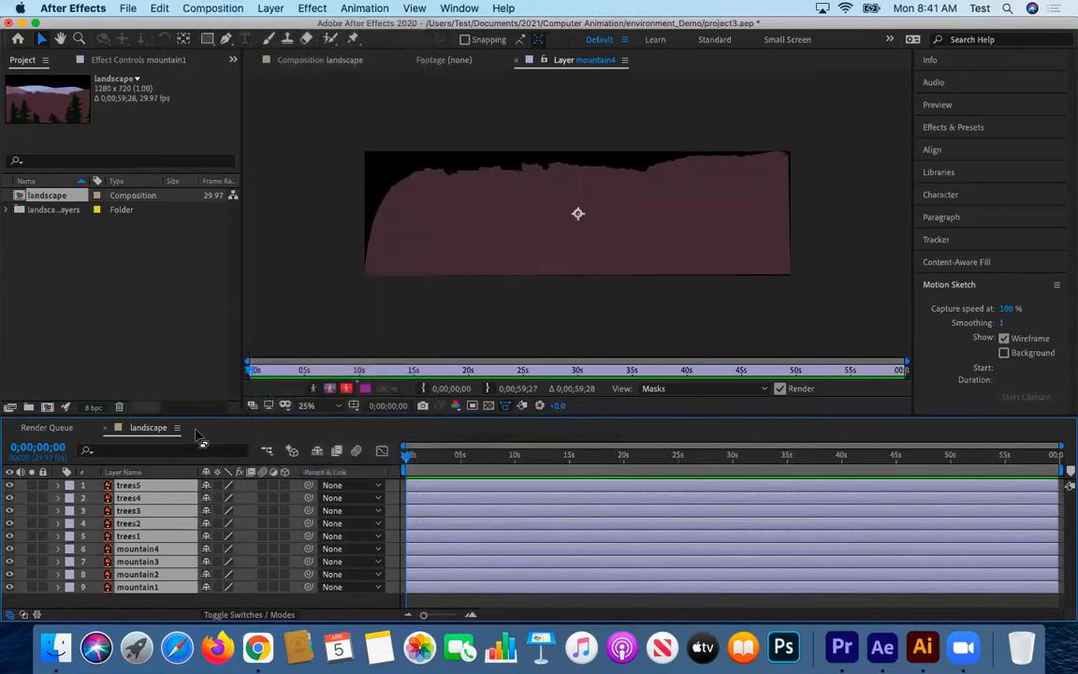
pyautogui.rightClick(168, 510)
pyautogui.moveTo(236, 505)
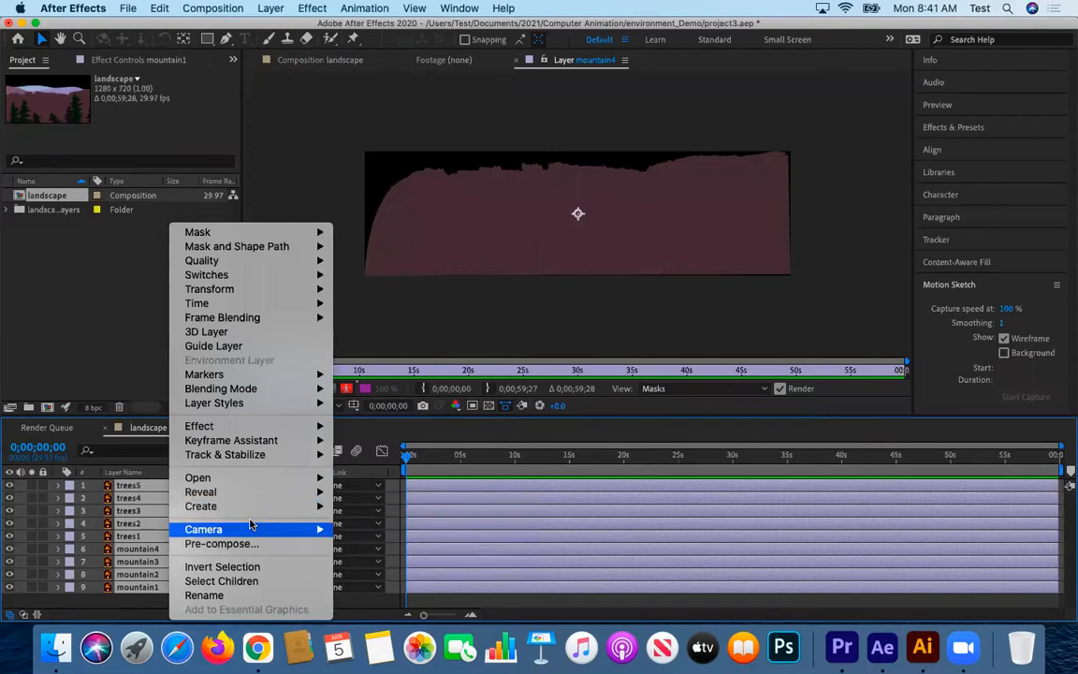
pyautogui.click(270, 9)
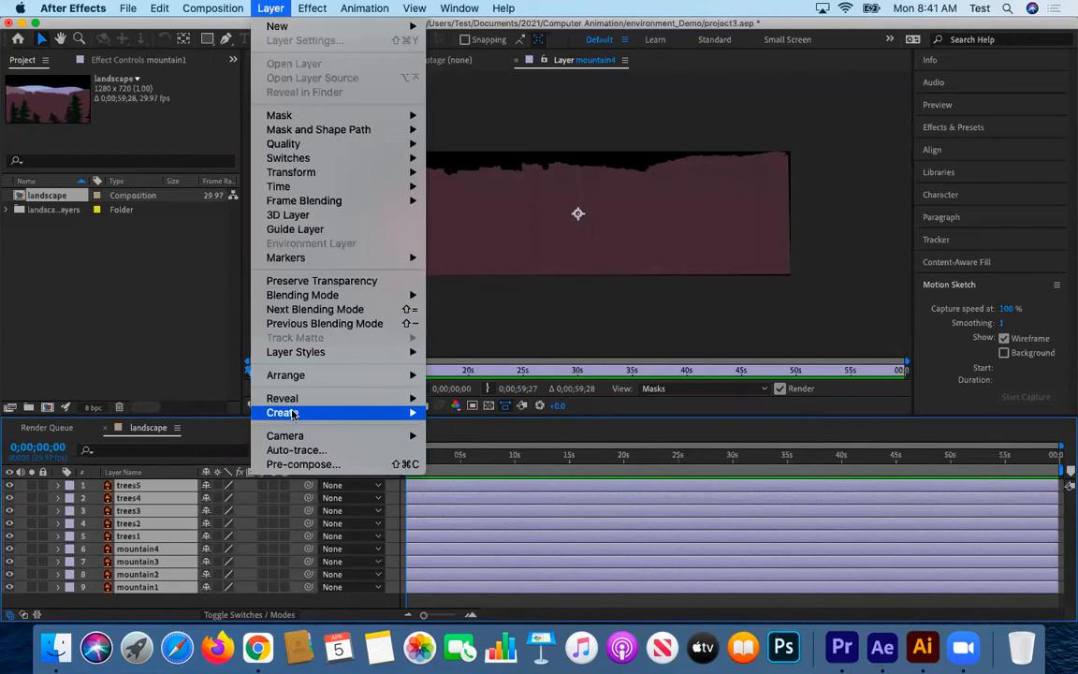
pyautogui.moveTo(346, 413)
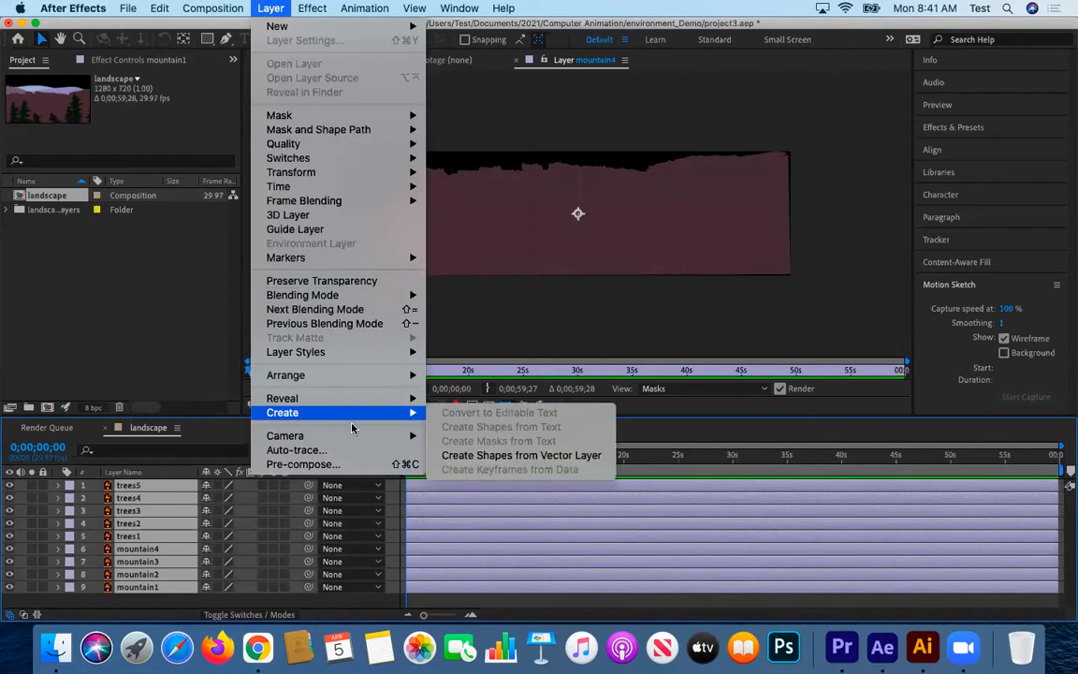
pyautogui.click(469, 457)
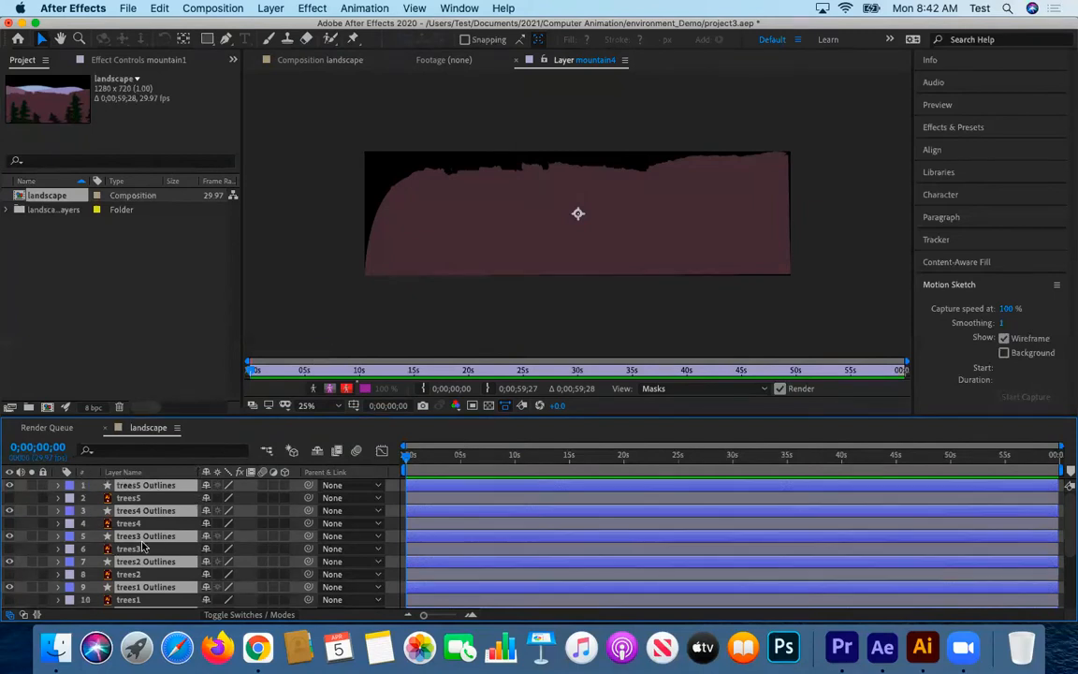
# Delete the original Illustrator layers trees1 to trees5 and mountain1 to mountain4, keeping the Outlines layers.
pyautogui.click(128, 497)
pyautogui.keyDown('super'); pyautogui.click(130, 524); pyautogui.keyUp('super')
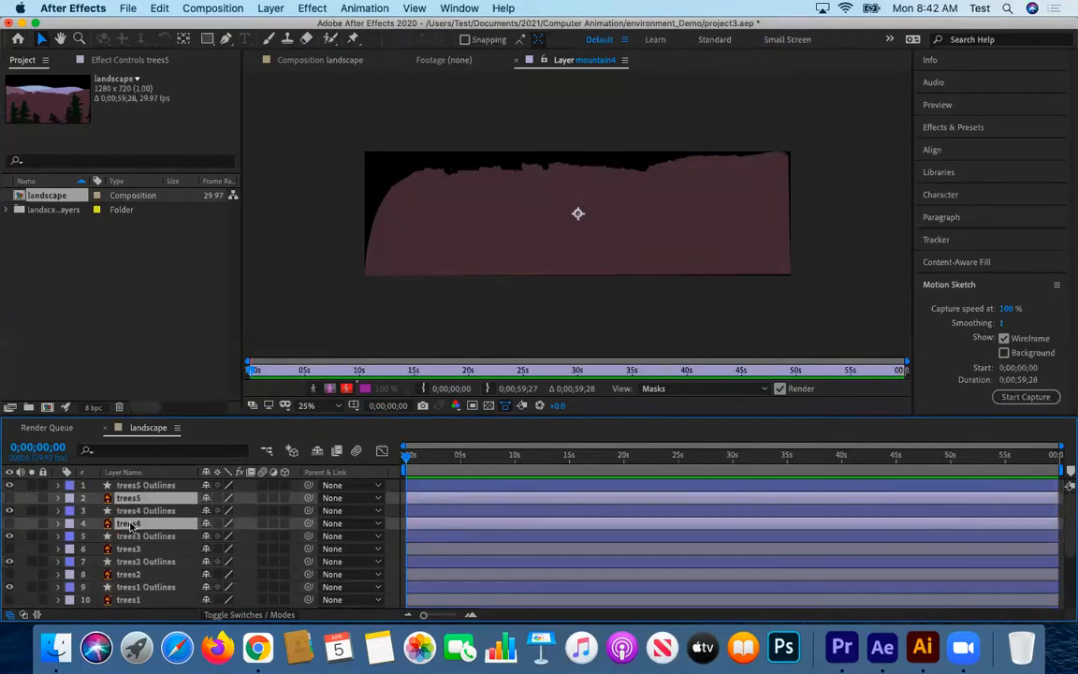
pyautogui.keyDown('super'); pyautogui.click(131, 549); pyautogui.keyUp('super')
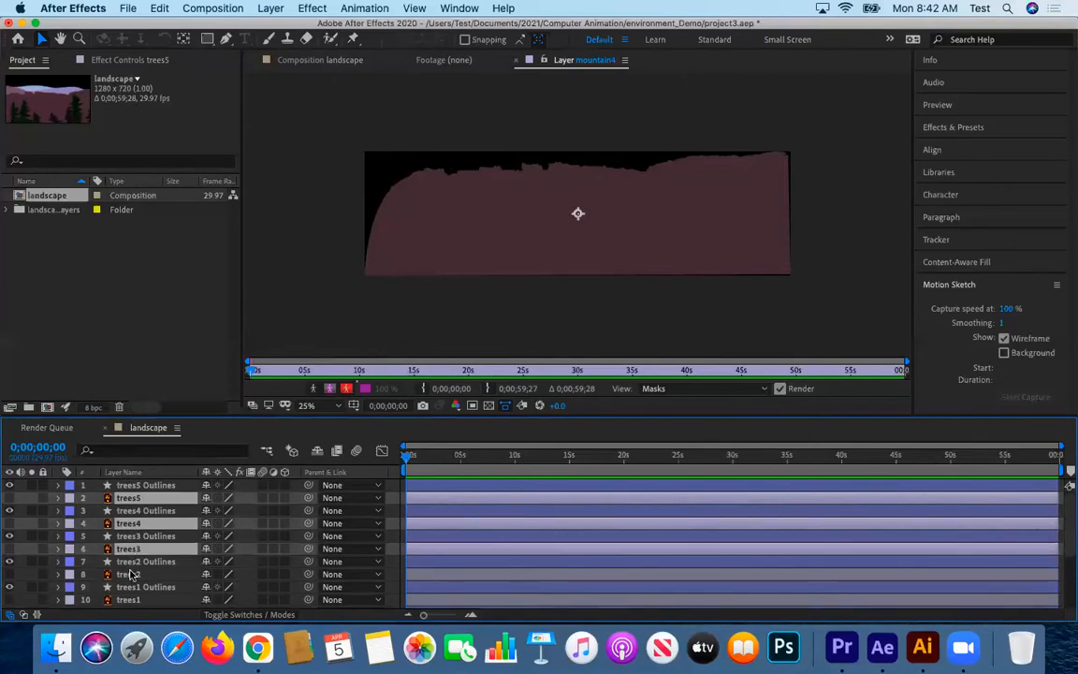
pyautogui.keyDown('super'); pyautogui.click(128, 573); pyautogui.keyUp('super')
pyautogui.keyDown('super'); pyautogui.click(128, 599); pyautogui.keyUp('super')
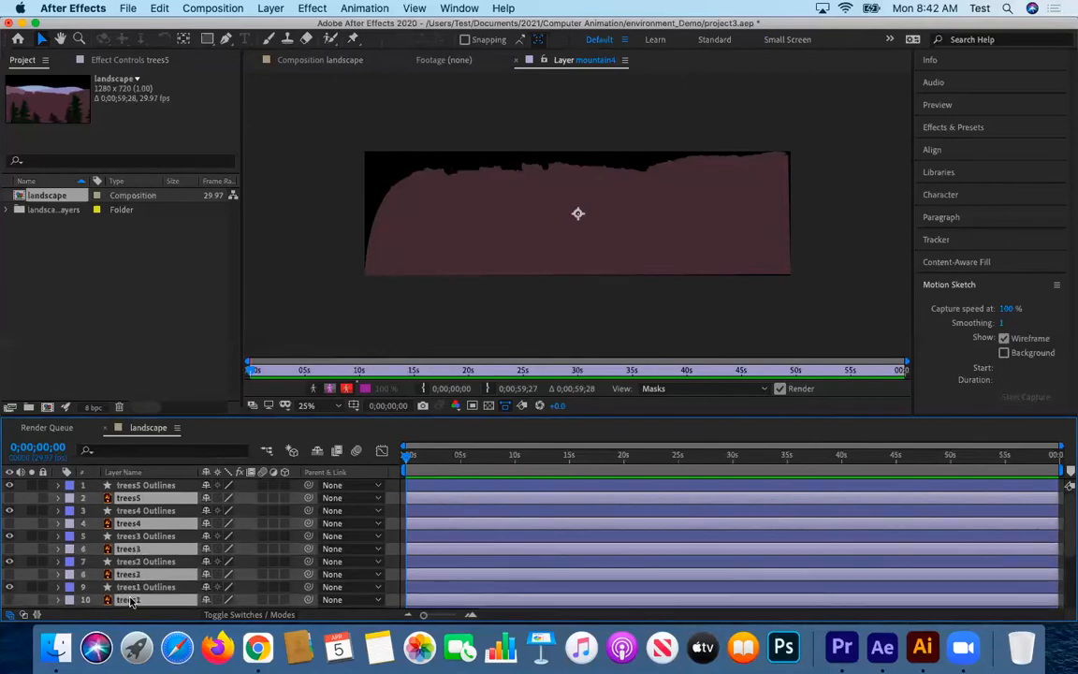
pyautogui.scroll(-4, 128, 599)
pyautogui.keyDown('super'); pyautogui.click(131, 551); pyautogui.keyUp('super')
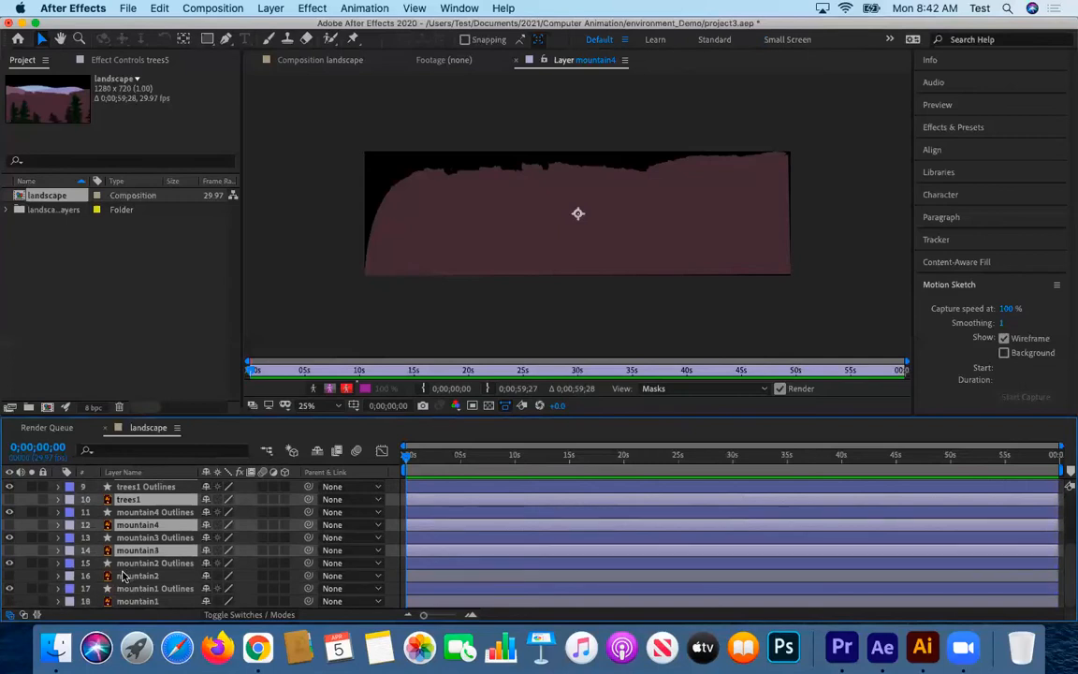
pyautogui.keyDown('super'); pyautogui.click(135, 574); pyautogui.keyUp('super')
pyautogui.keyDown('super'); pyautogui.click(137, 598); pyautogui.keyUp('super')
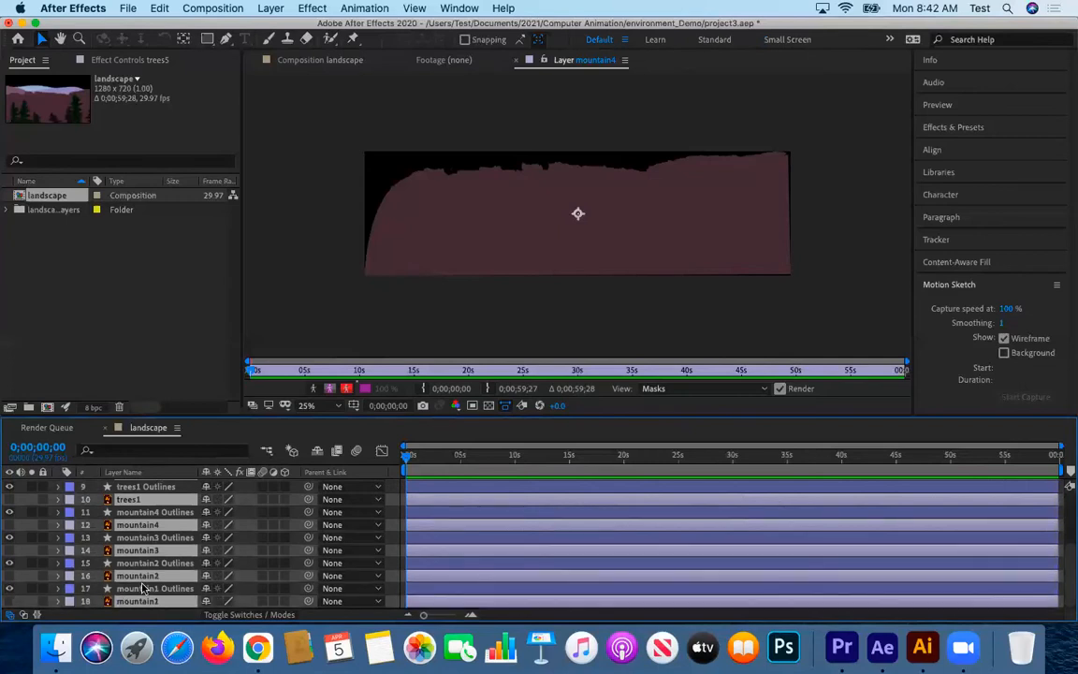
pyautogui.press('Delete')
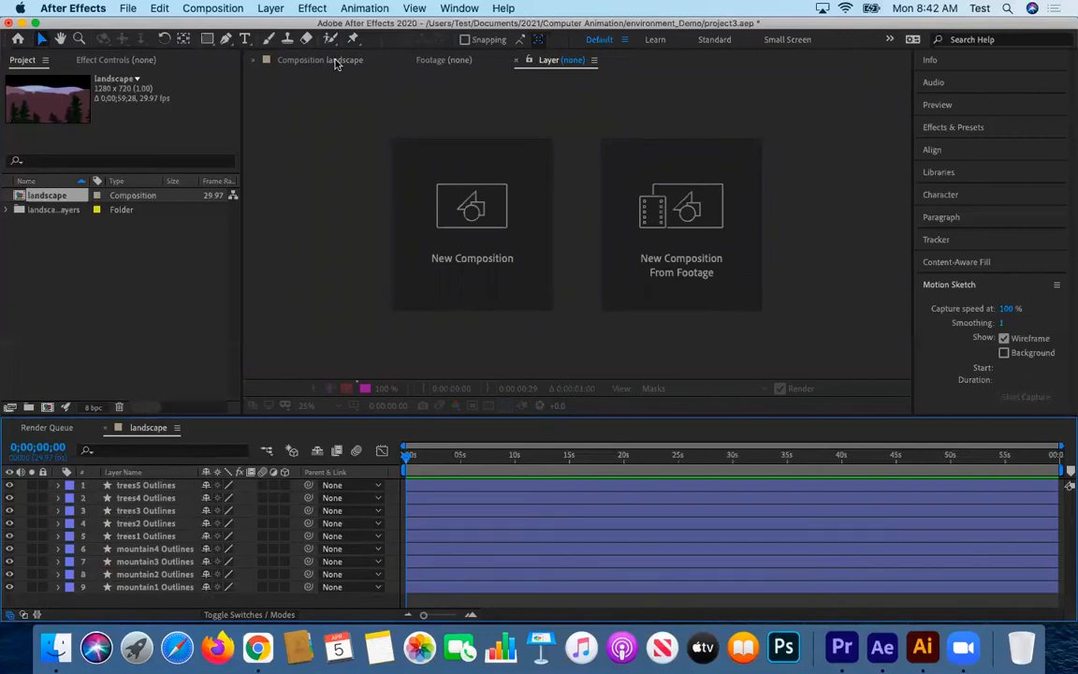
# Add a 1280 × 720 px pale yellow (ECE6C1) solid to the landscape composition and place it beneath all other layers.
pyautogui.click(303, 60)
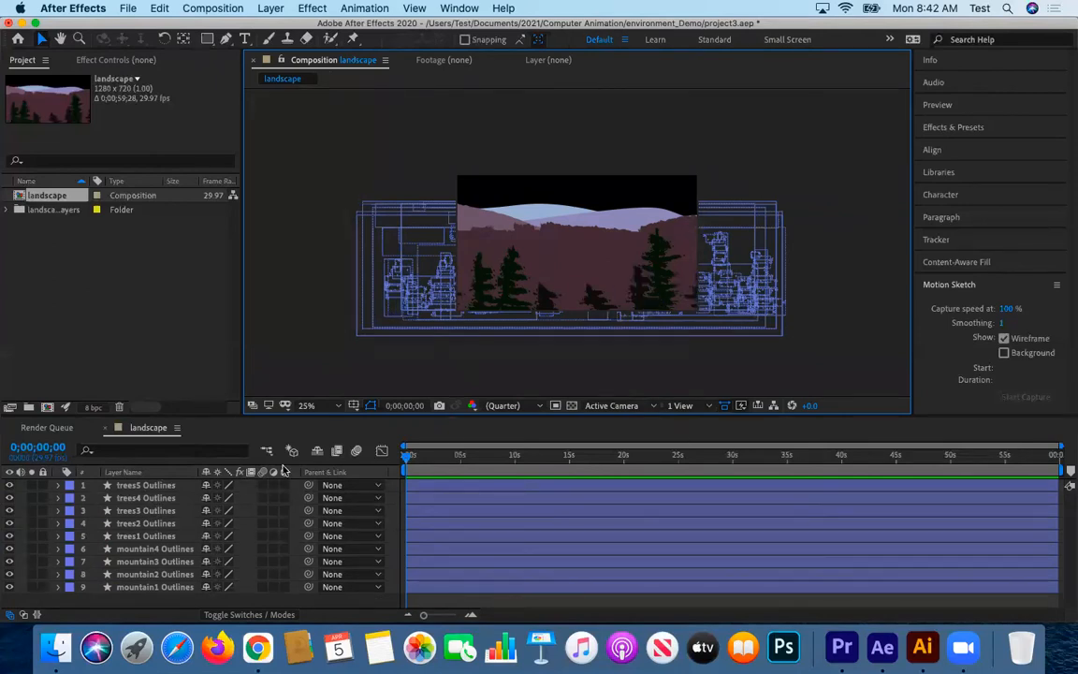
pyautogui.rightClick(185, 604)
pyautogui.moveTo(214, 460)
pyautogui.click(404, 504)
pyautogui.click(524, 417)
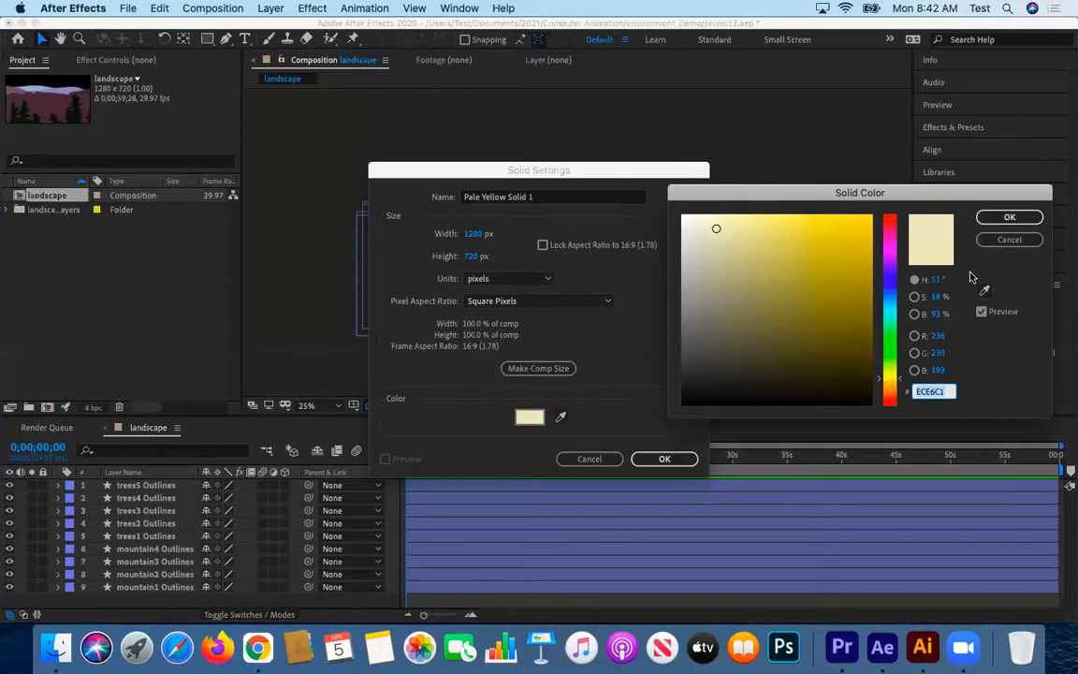
pyautogui.click(1006, 217)
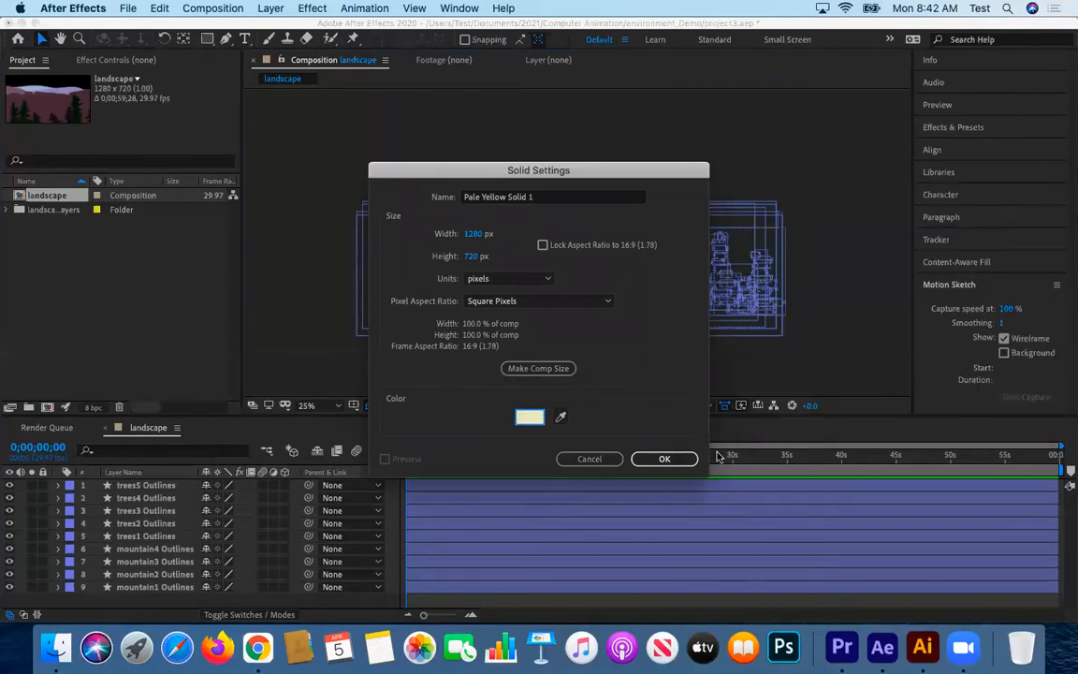
pyautogui.click(676, 458)
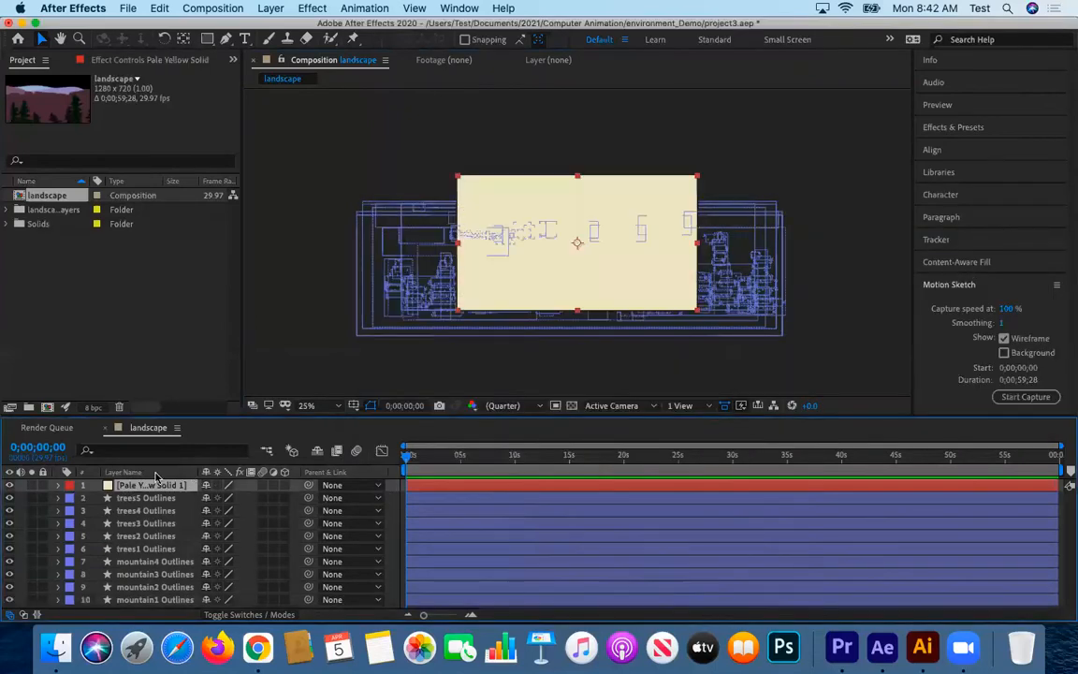
pyautogui.moveTo(128, 486); pyautogui.dragTo(135, 608)
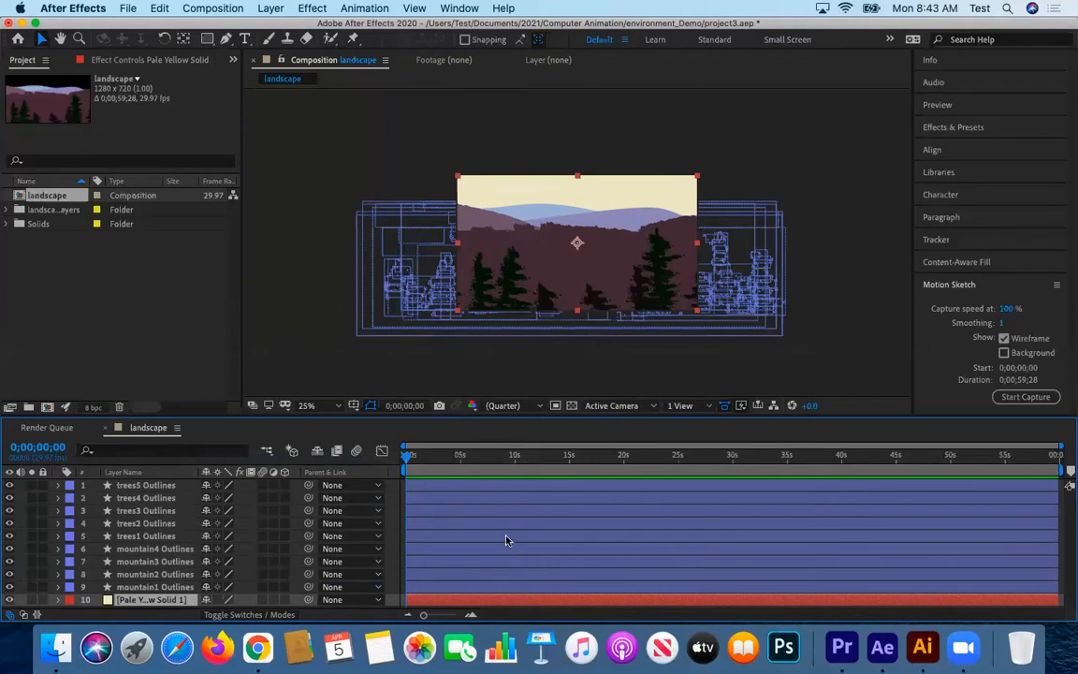
pyautogui.click(174, 485)
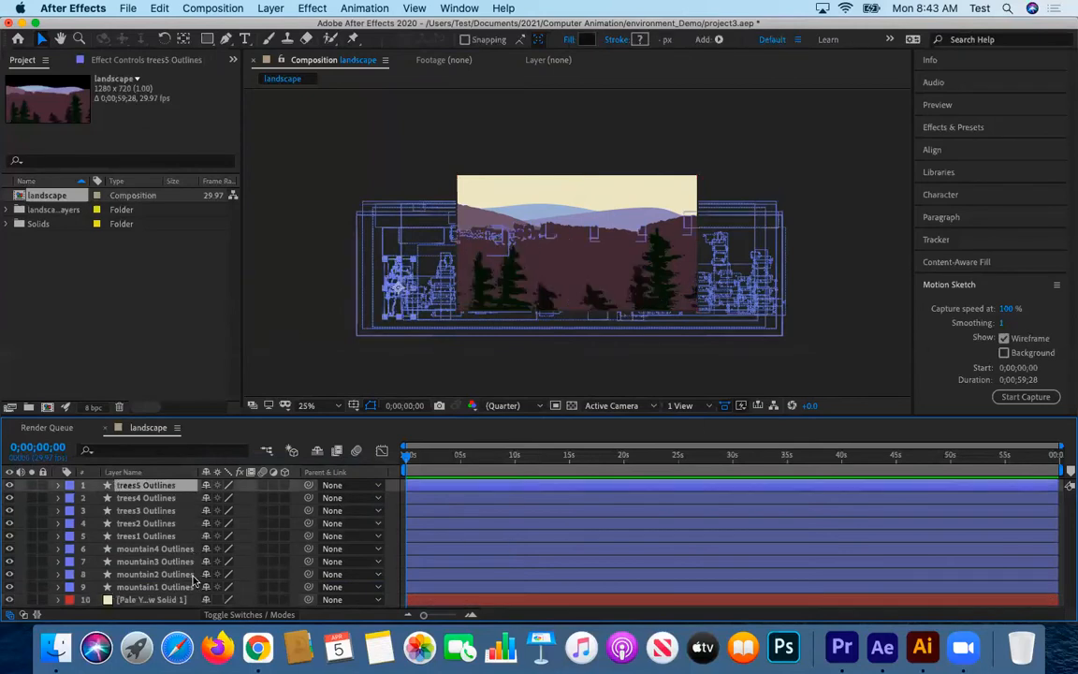
pyautogui.keyDown('shift'); pyautogui.click(190, 588); pyautogui.keyUp('shift')
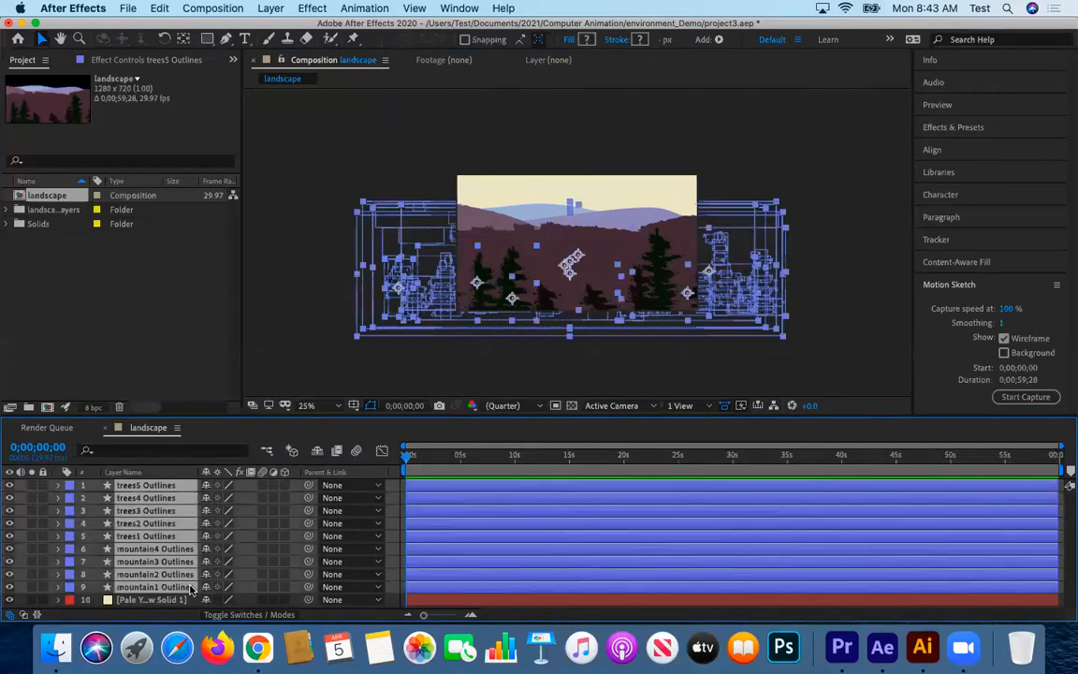
pyautogui.click(133, 601)
pyautogui.rightClick(133, 602)
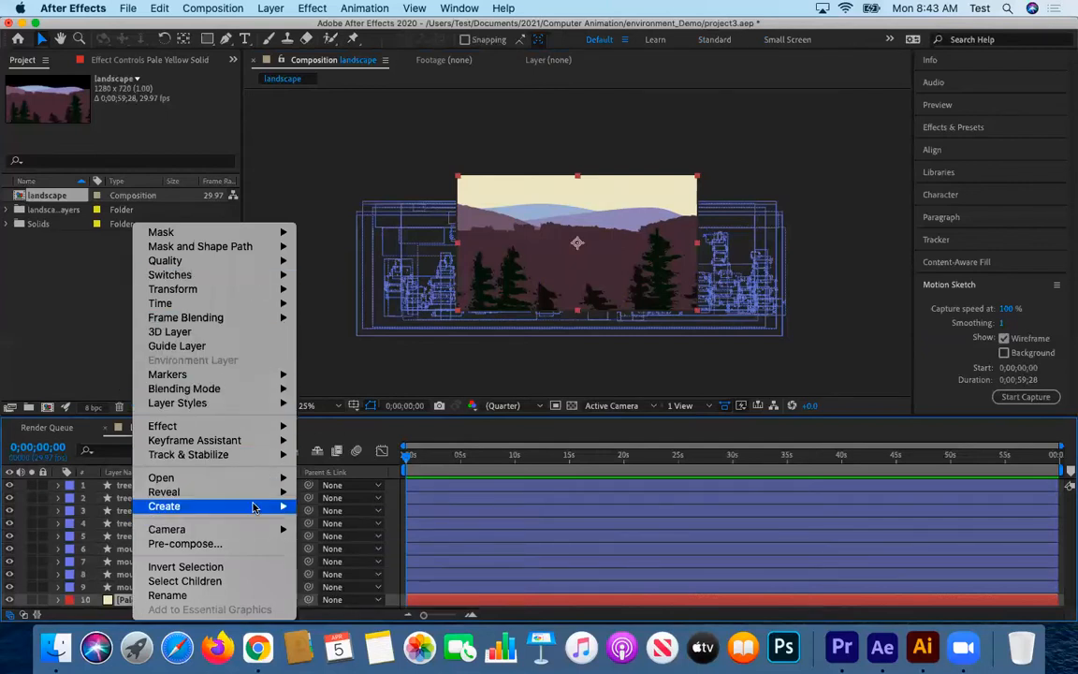
pyautogui.click(118, 531)
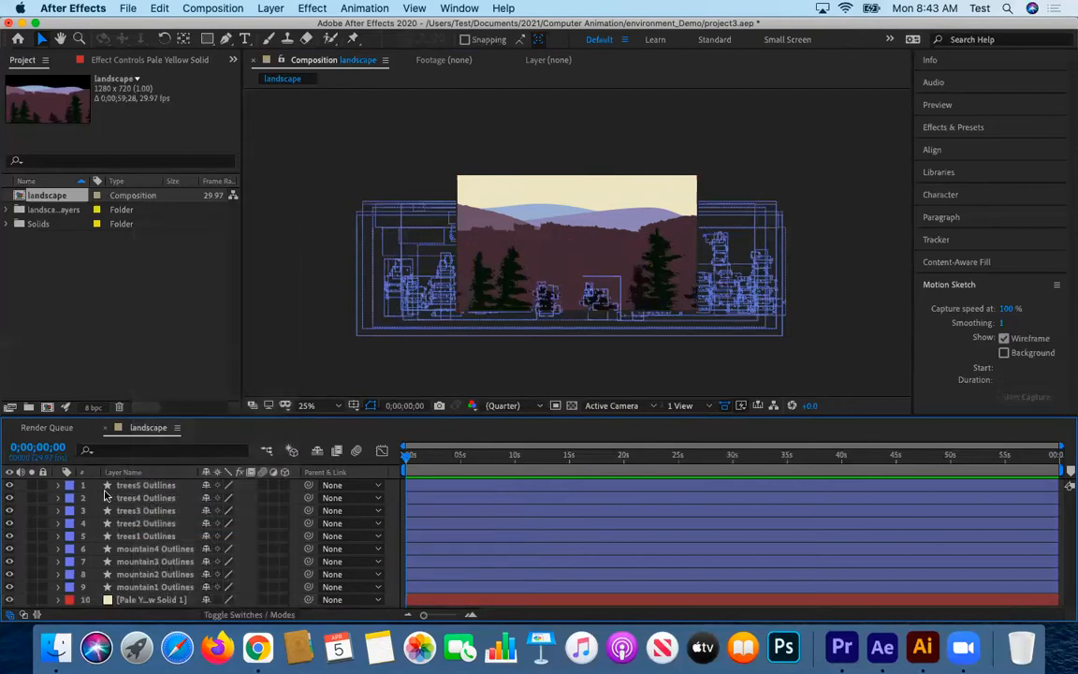
pyautogui.rightClick(99, 493)
pyautogui.moveTo(121, 463)
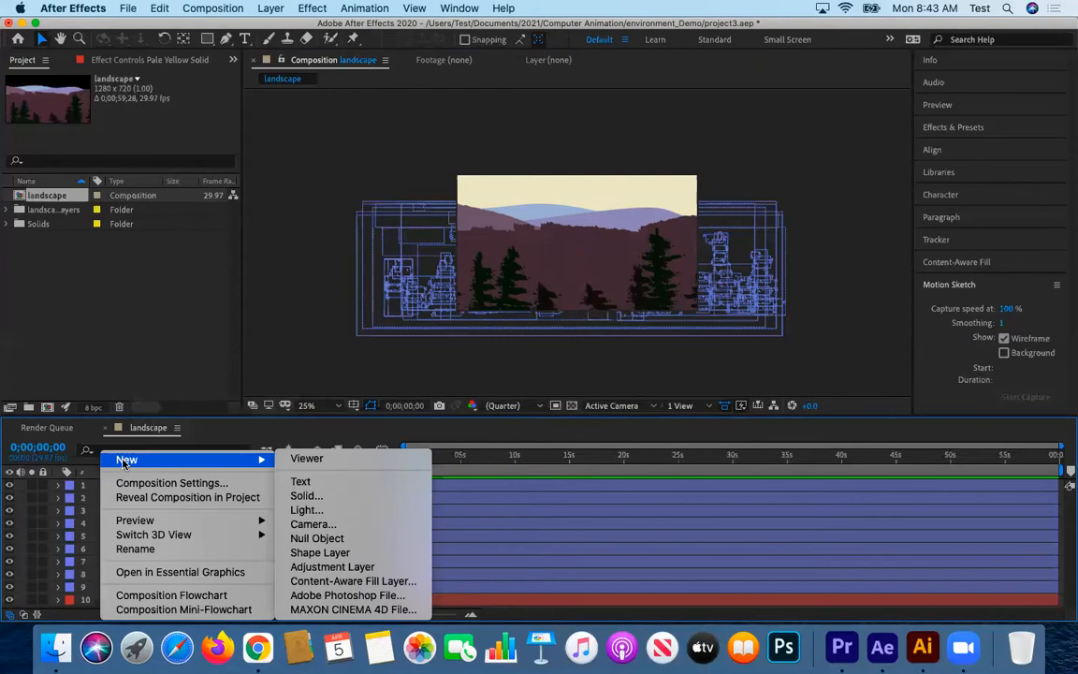
pyautogui.click(103, 529)
pyautogui.click(137, 600)
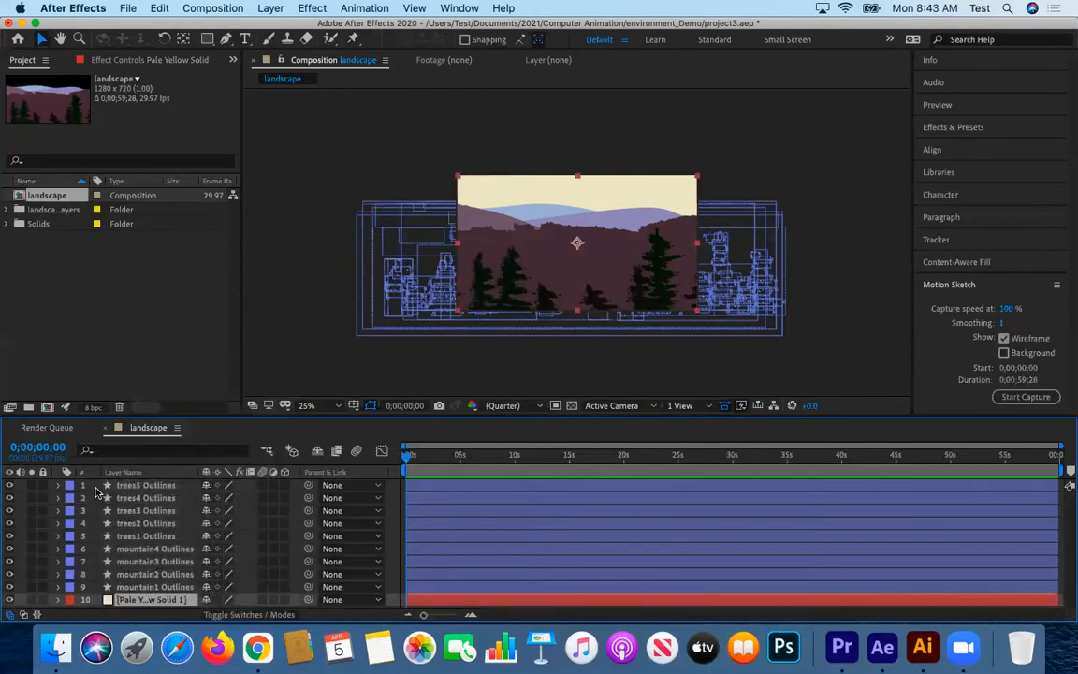
pyautogui.rightClick(90, 486)
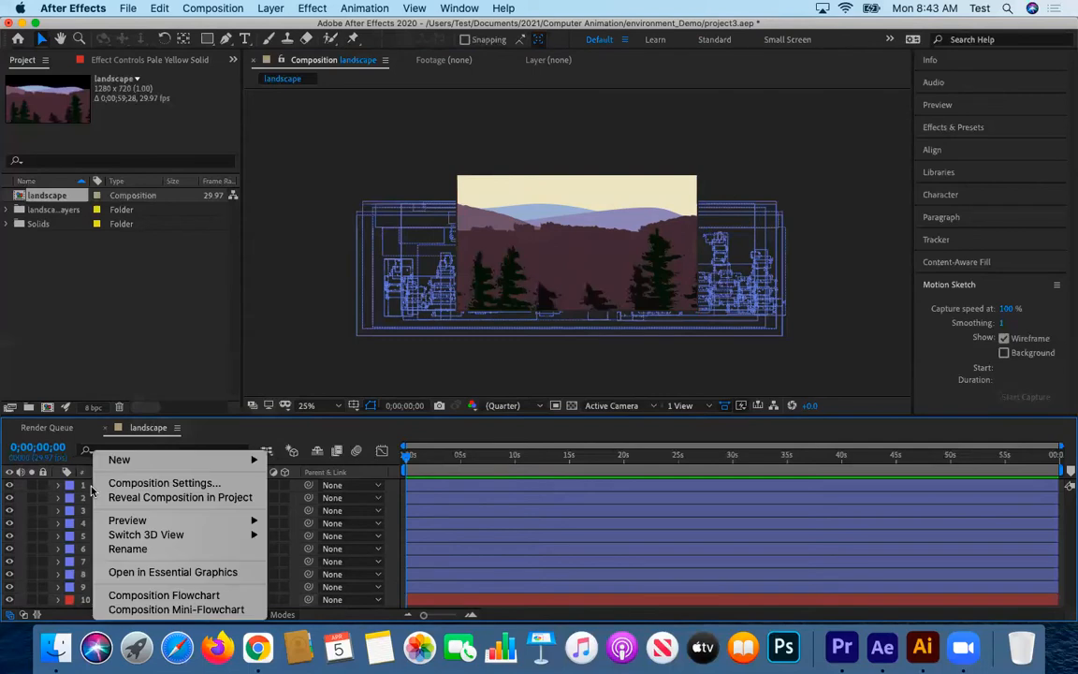
# Add a null object to the landscape composition.
pyautogui.click(261, 7)
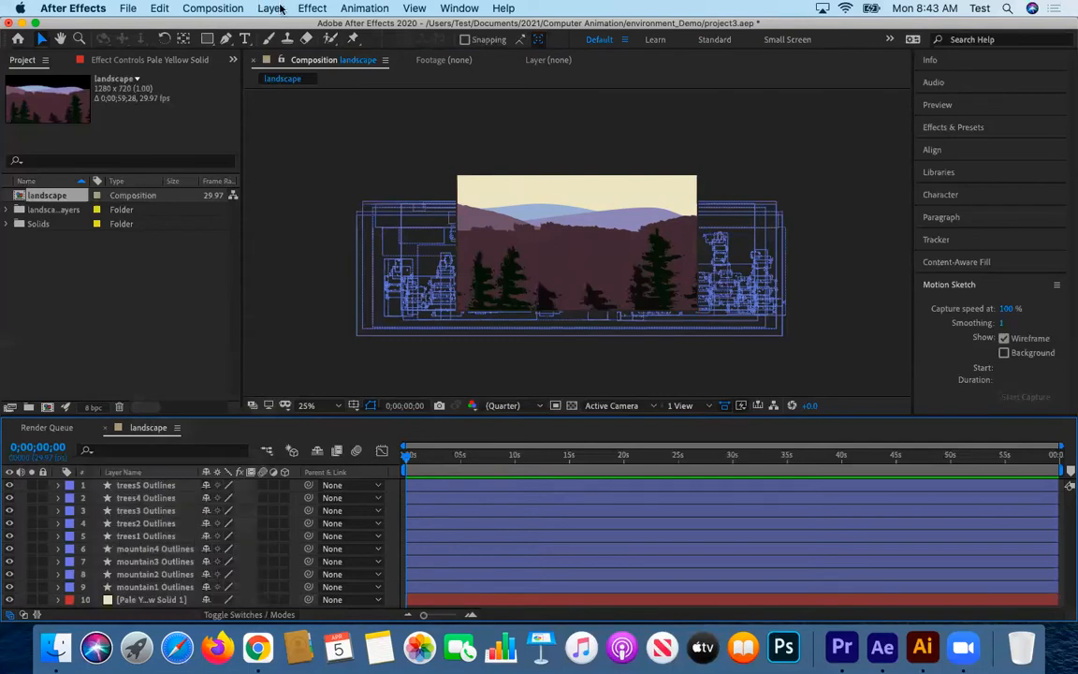
pyautogui.click(279, 14)
pyautogui.click(275, 18)
pyautogui.click(272, 9)
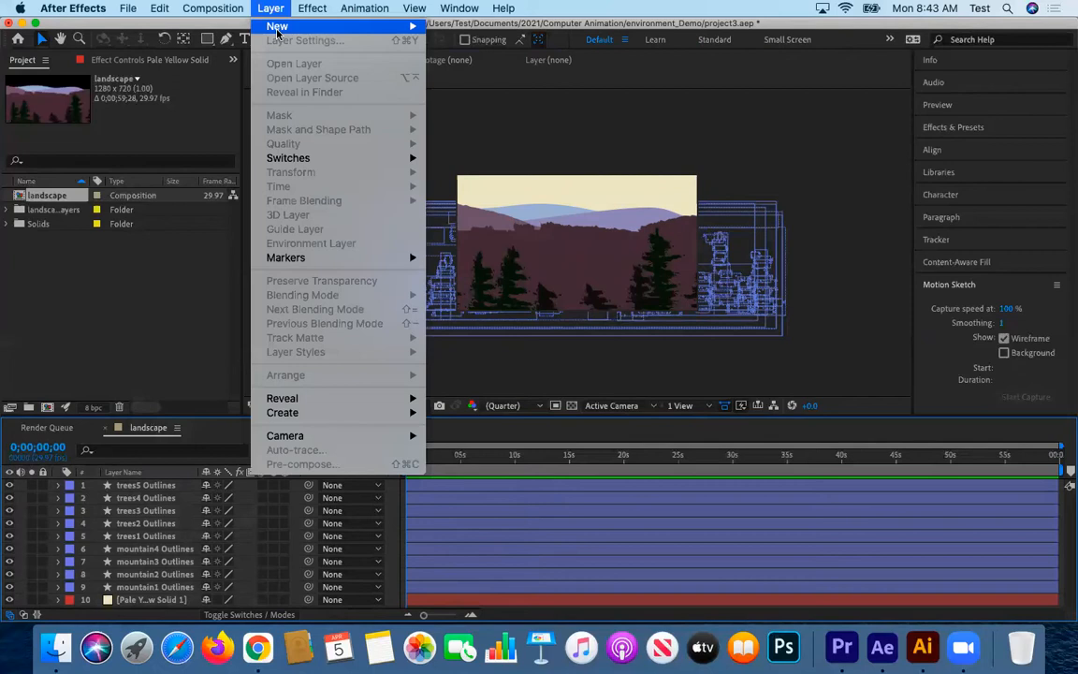
pyautogui.moveTo(346, 26)
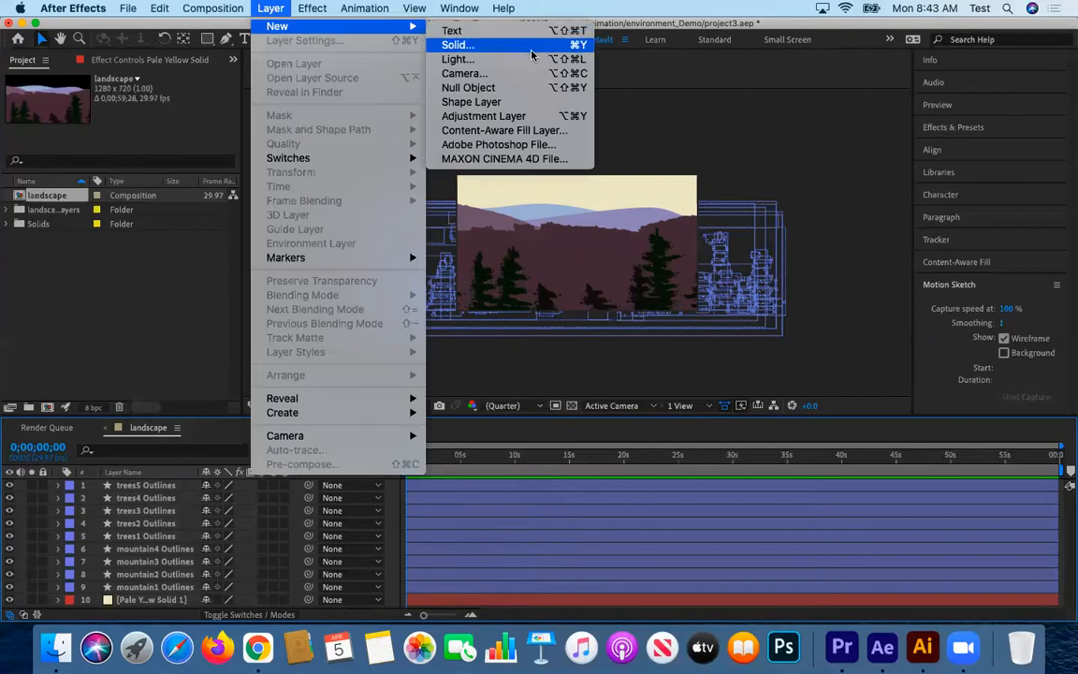
pyautogui.click(609, 275)
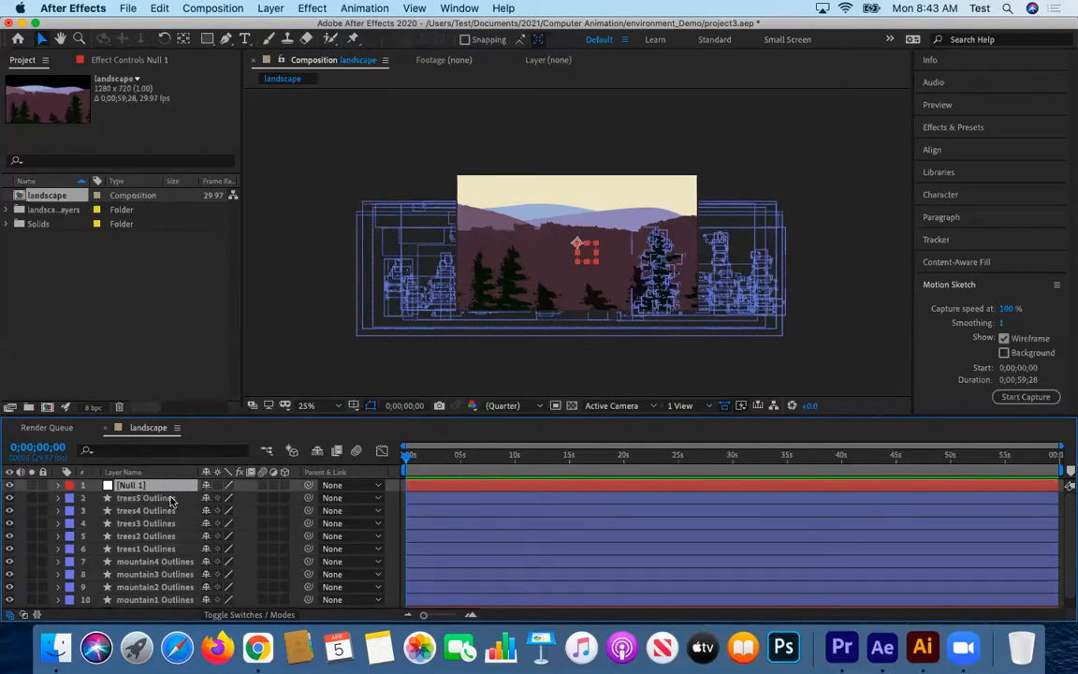
# Parent all nine tree and mountain Outlines layers to the null object.
pyautogui.click(176, 498)
pyautogui.scroll(-1, 183, 515)
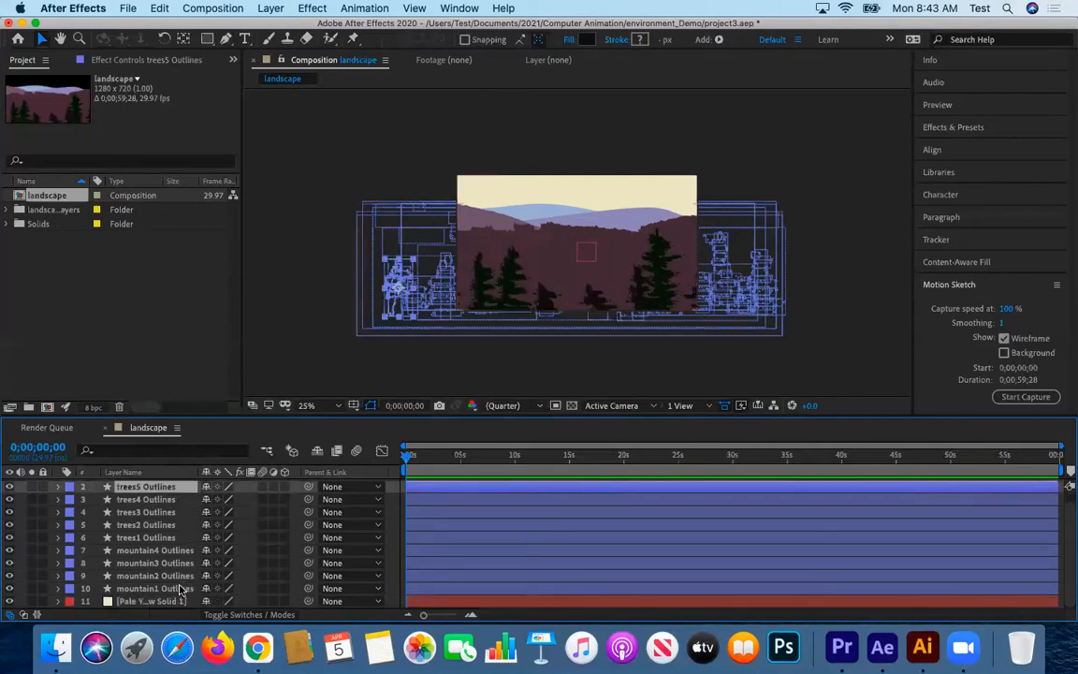
pyautogui.keyDown('shift'); pyautogui.click(181, 587); pyautogui.keyUp('shift')
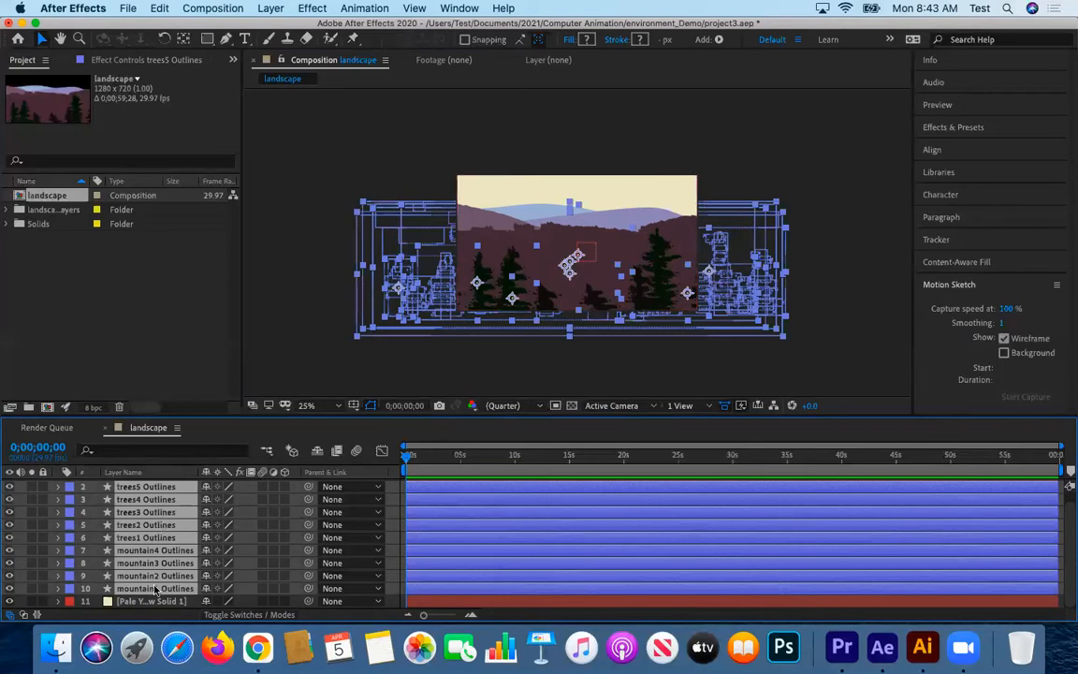
pyautogui.scroll(1, 180, 527)
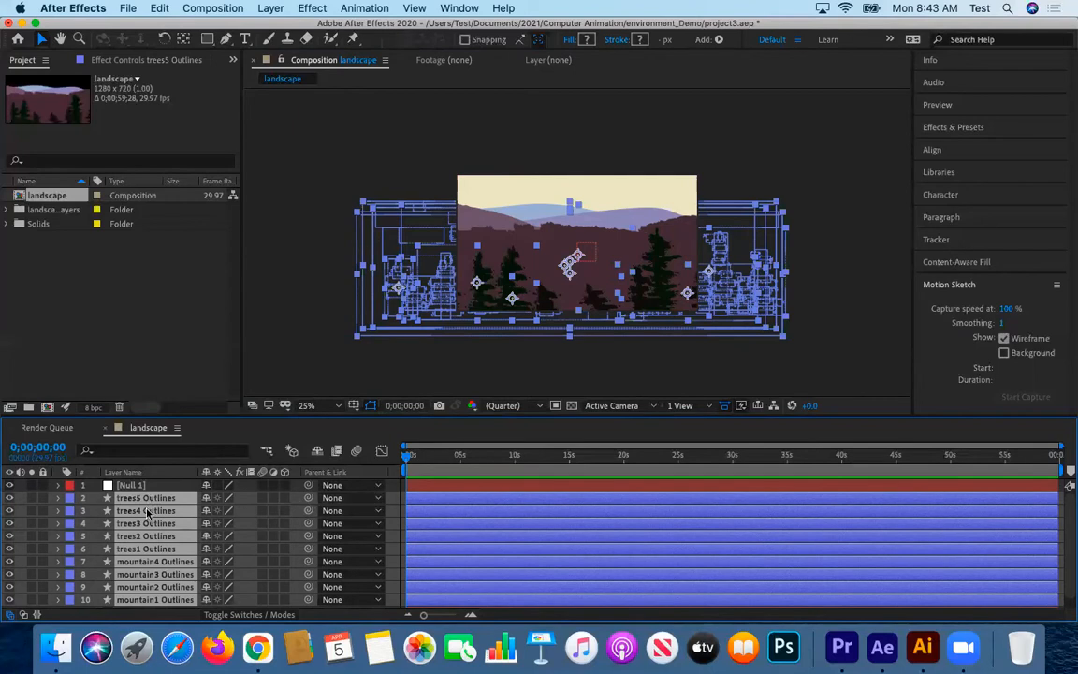
pyautogui.click(367, 498)
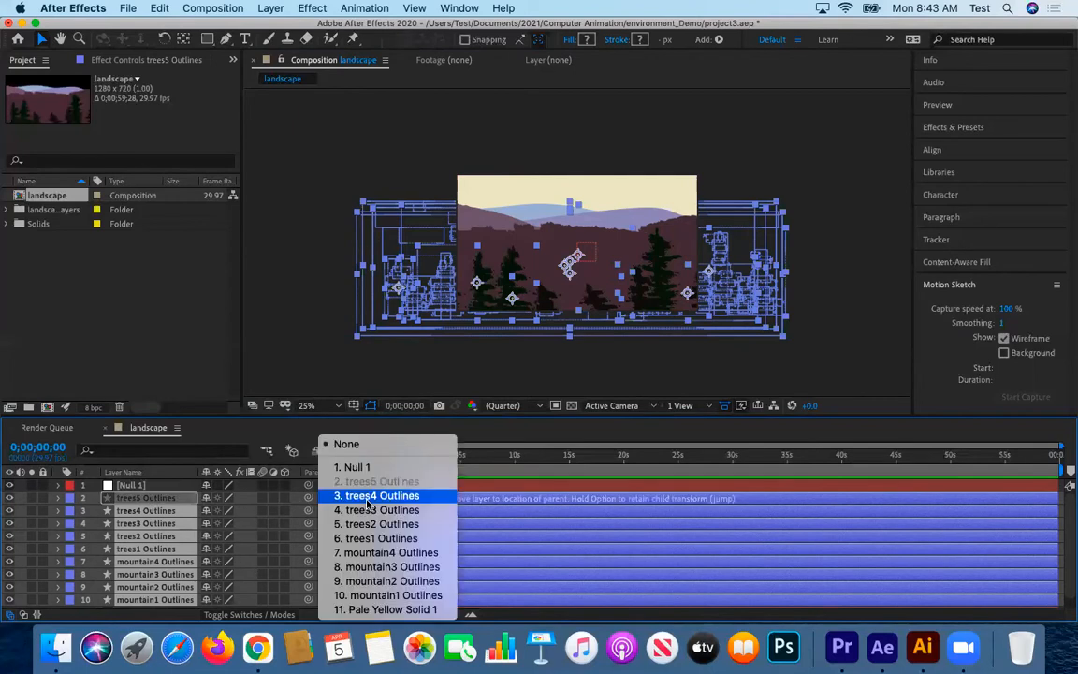
pyautogui.click(355, 466)
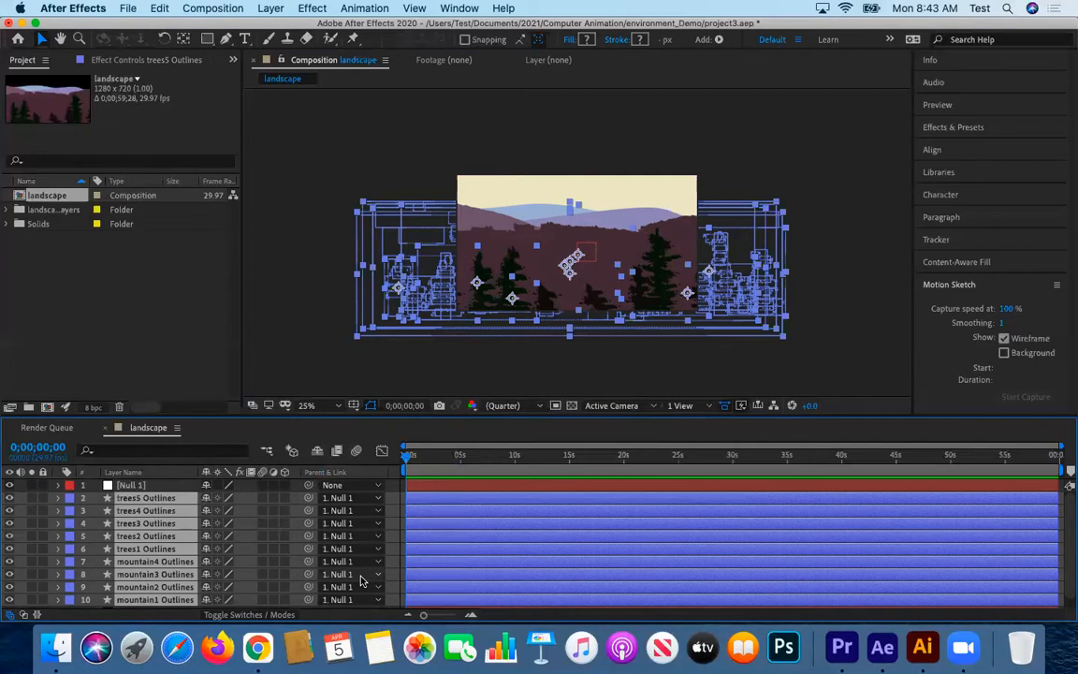
# Keyframe the null's Position at the composition start with an X value of 1017.
pyautogui.click(172, 486)
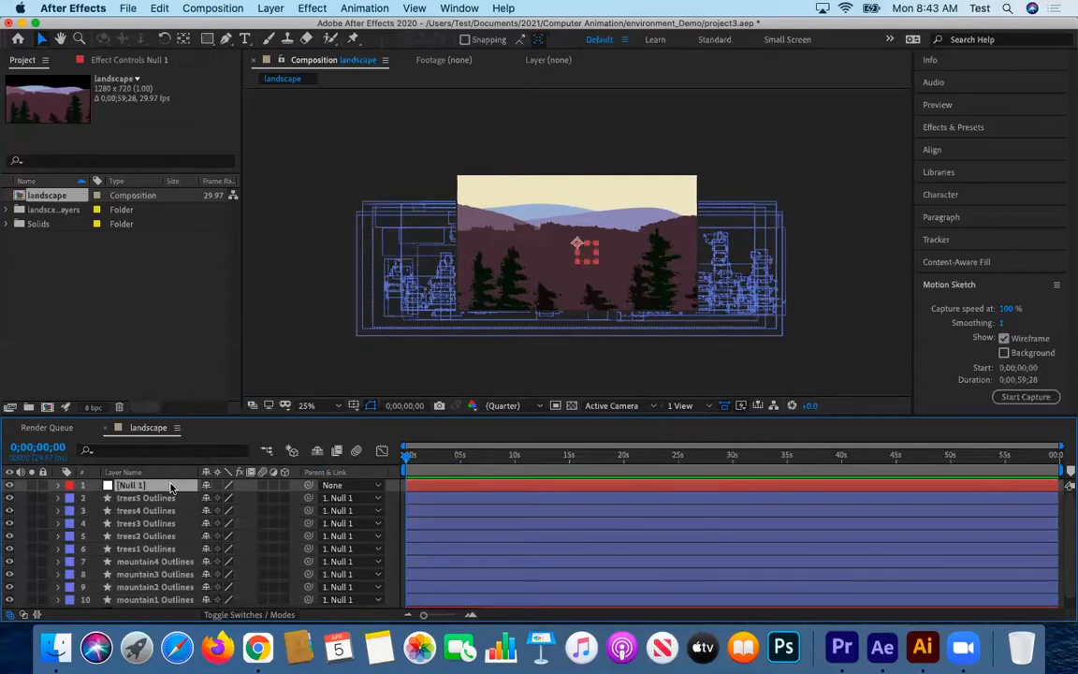
pyautogui.press('p')
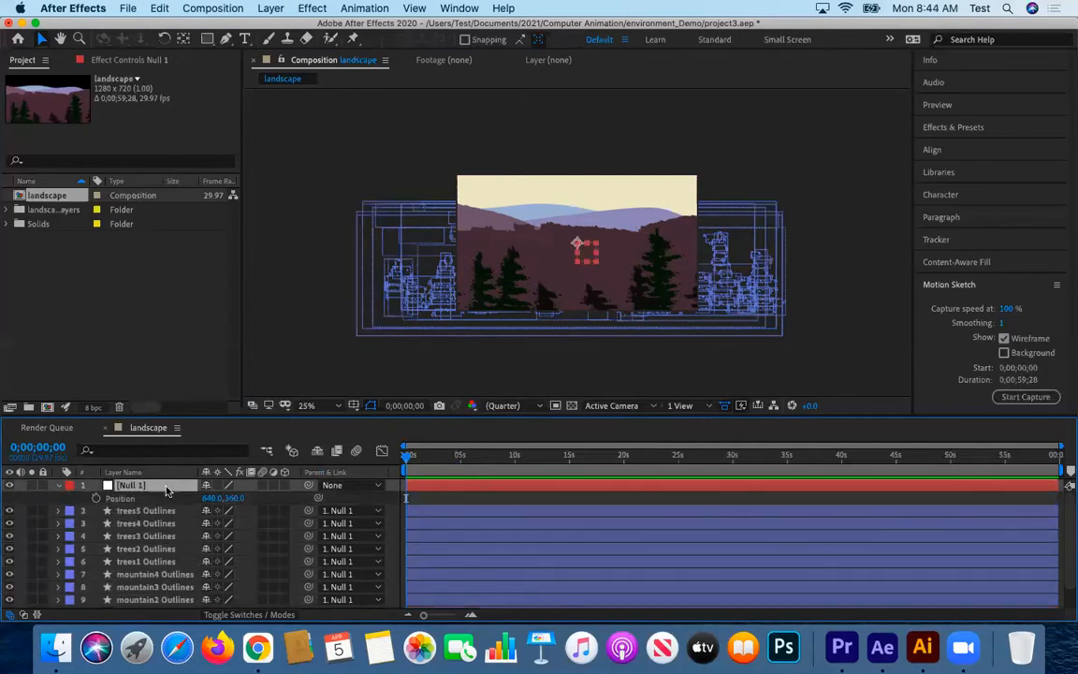
pyautogui.click(96, 497)
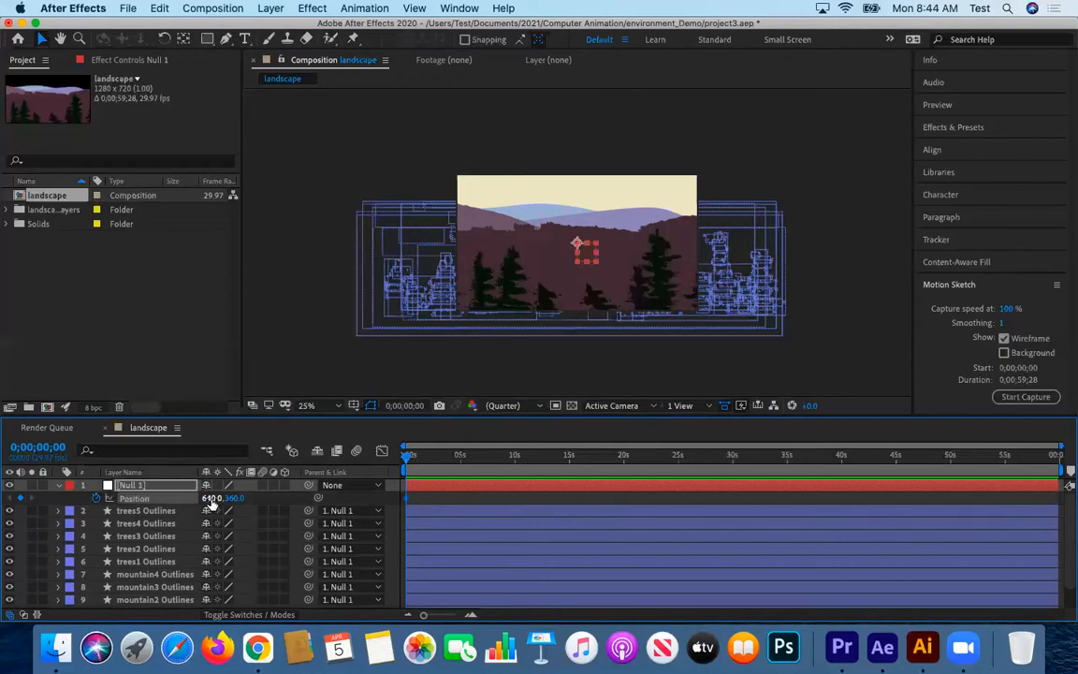
pyautogui.moveTo(227, 497); pyautogui.dragTo(505, 511)
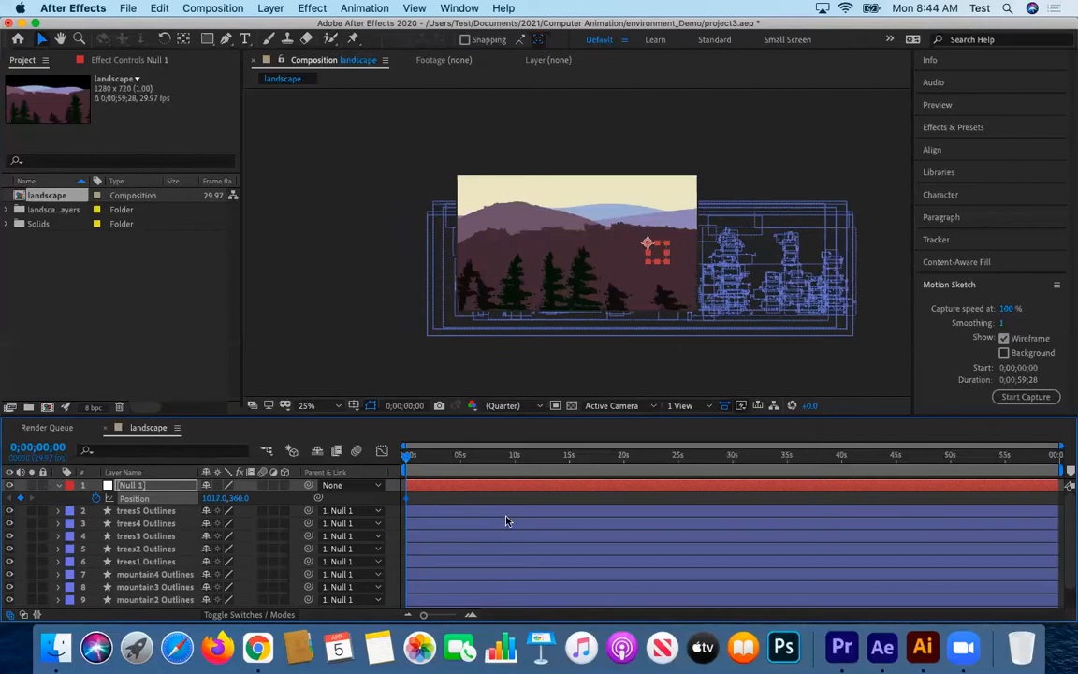
# Add a second Position keyframe to the null at 0;00;10;01 with an X value of about 353.
pyautogui.click(513, 455)
pyautogui.moveTo(217, 501); pyautogui.dragTo(8, 512)
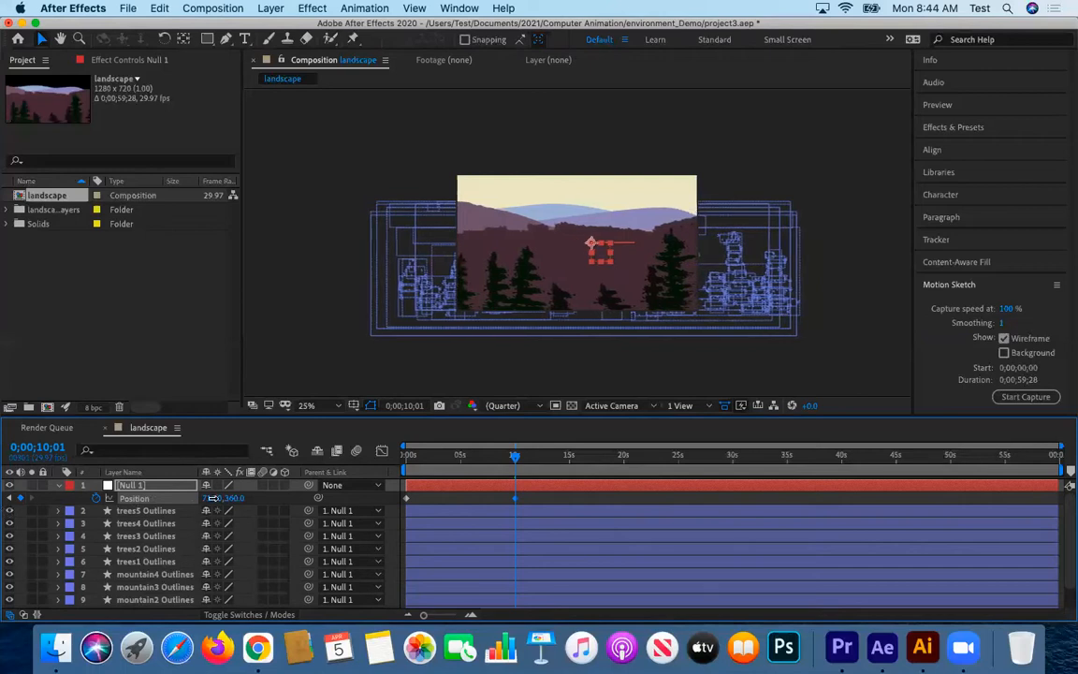
pyautogui.moveTo(211, 499); pyautogui.dragTo(5, 455)
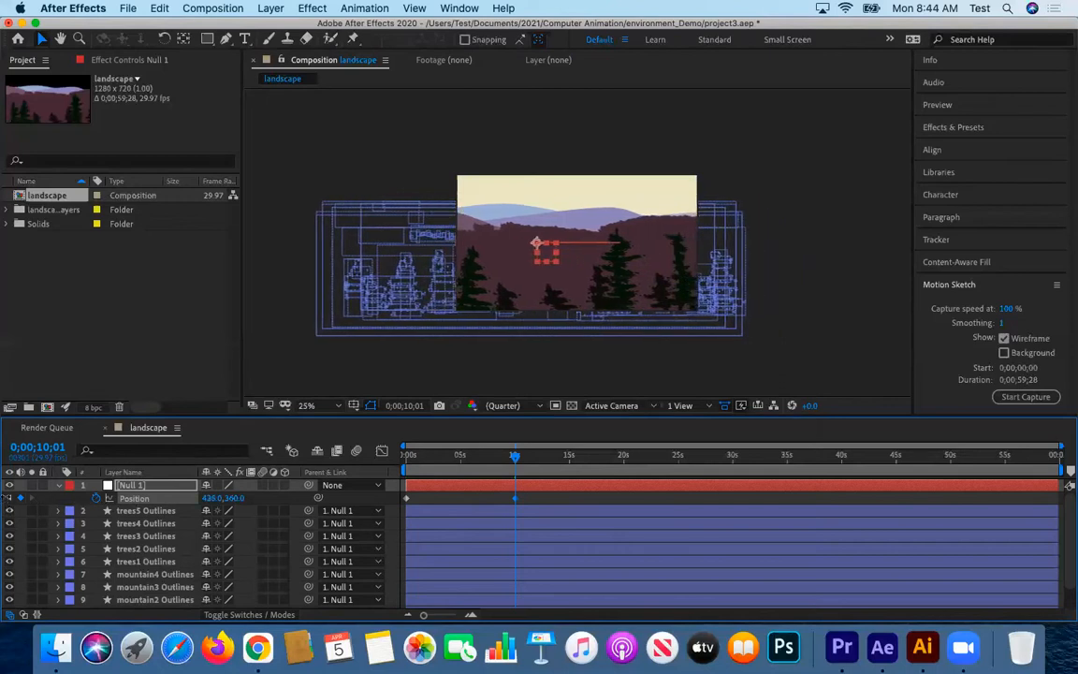
pyautogui.moveTo(201, 497); pyautogui.dragTo(149, 487)
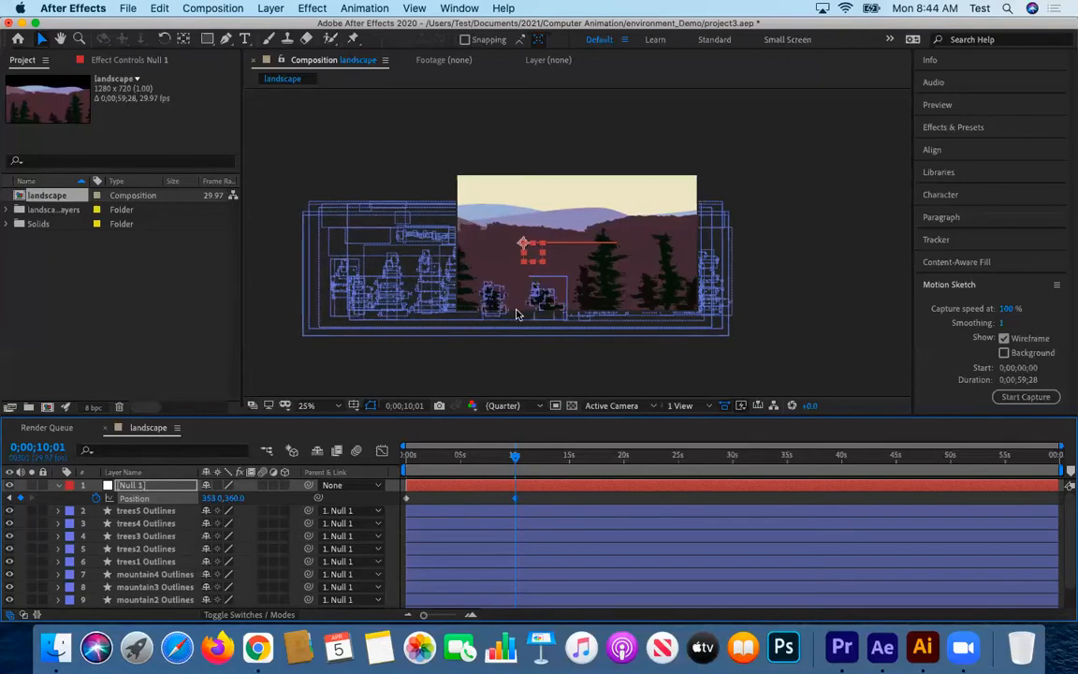
# Enlarge the composition view to 50% and preview the null's sideways movement from the first frame.
pyautogui.press('.')
pyautogui.moveTo(511, 457); pyautogui.dragTo(349, 450)
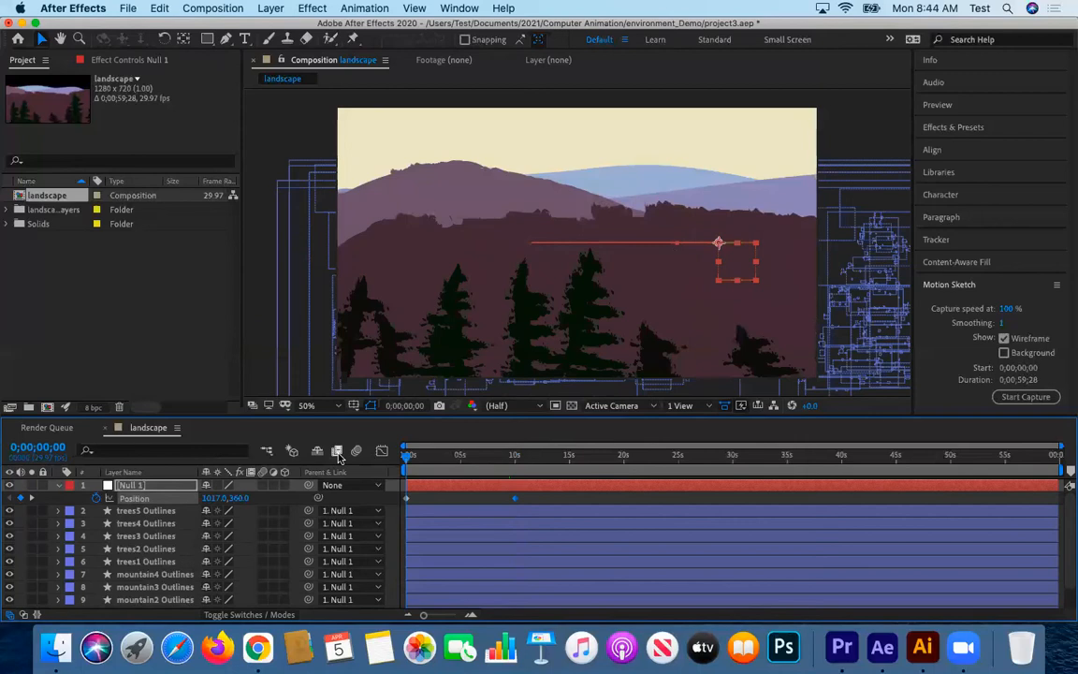
pyautogui.press('space')
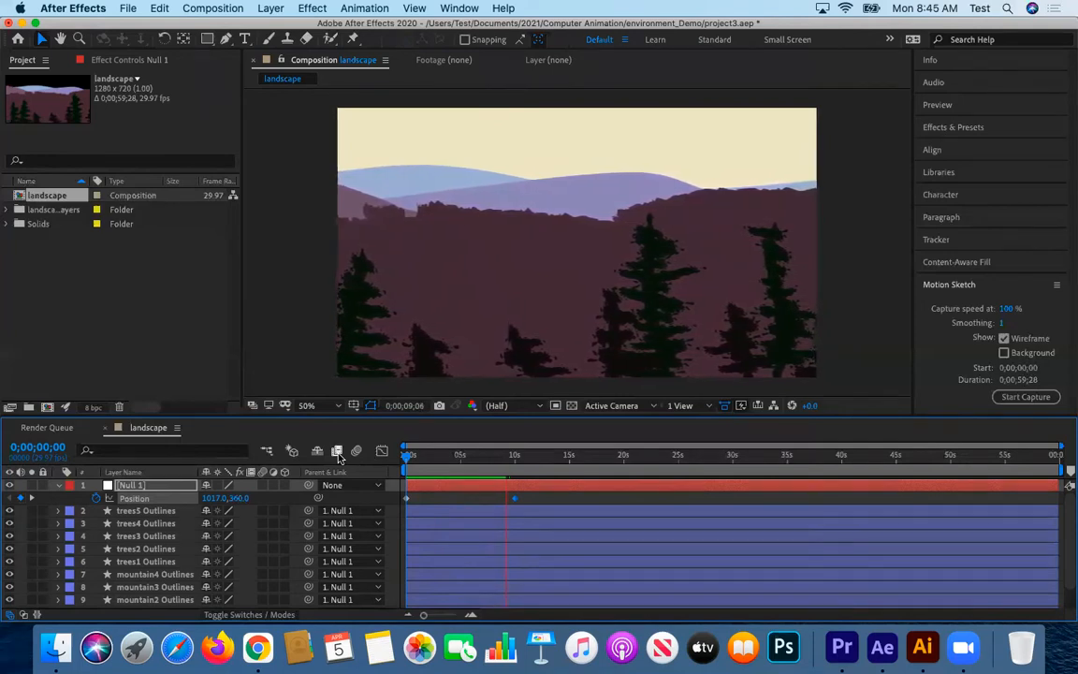
pyautogui.press('space')
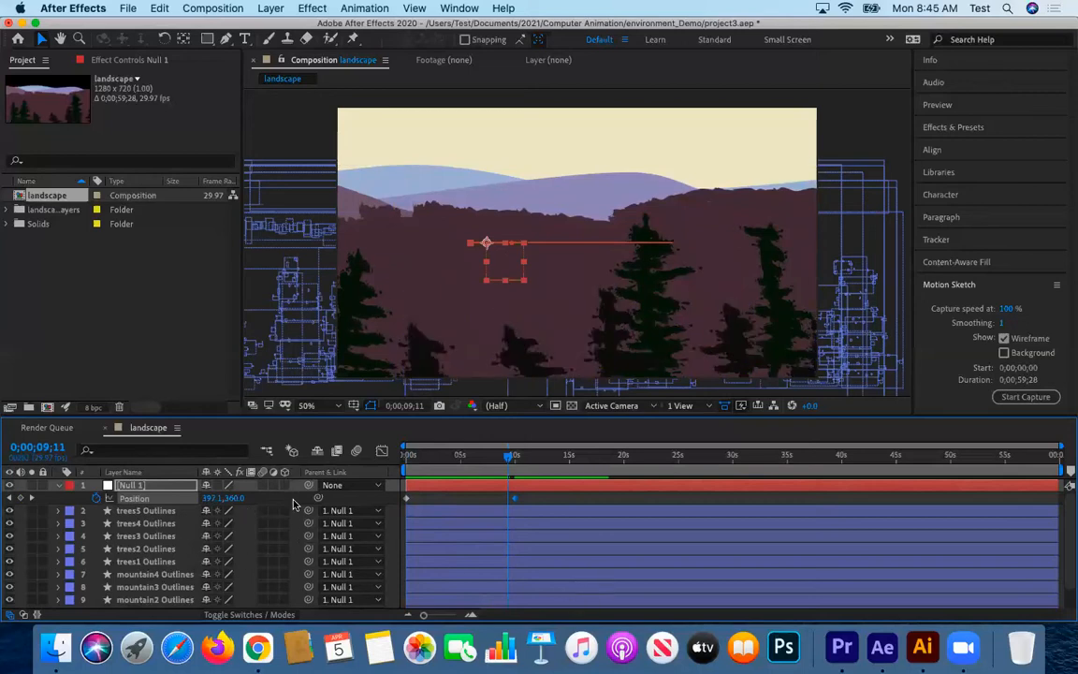
# Turn all nine tree and mountain Outlines layers into 3D layers, leaving the pale yellow solid 2D.
pyautogui.moveTo(284, 509); pyautogui.dragTo(286, 593)
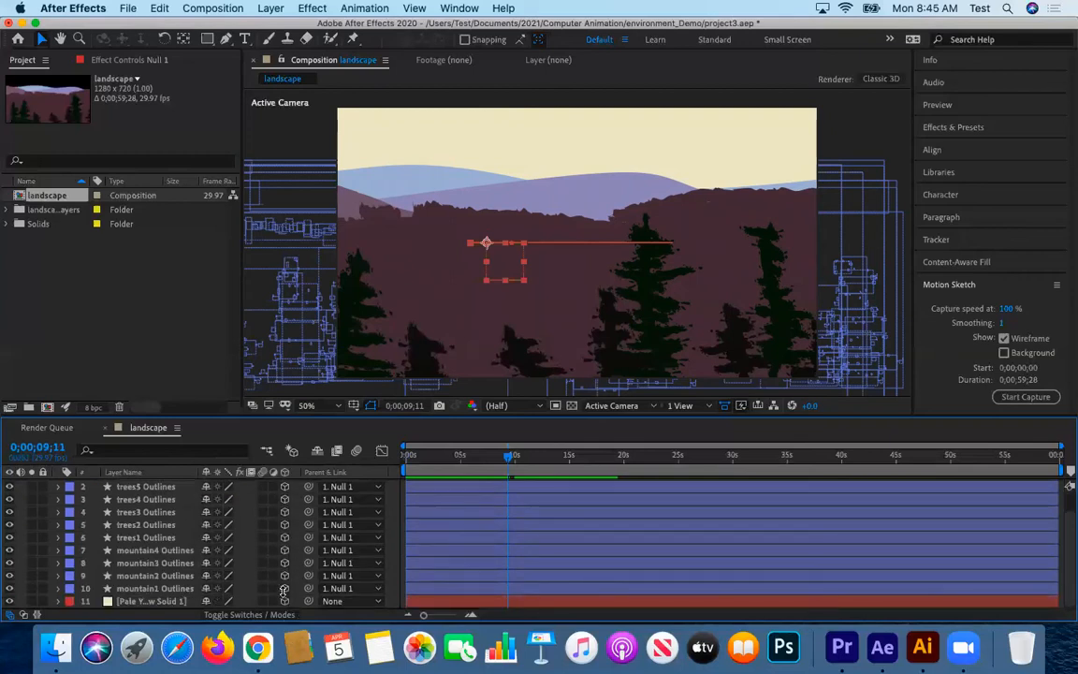
pyautogui.click(285, 601)
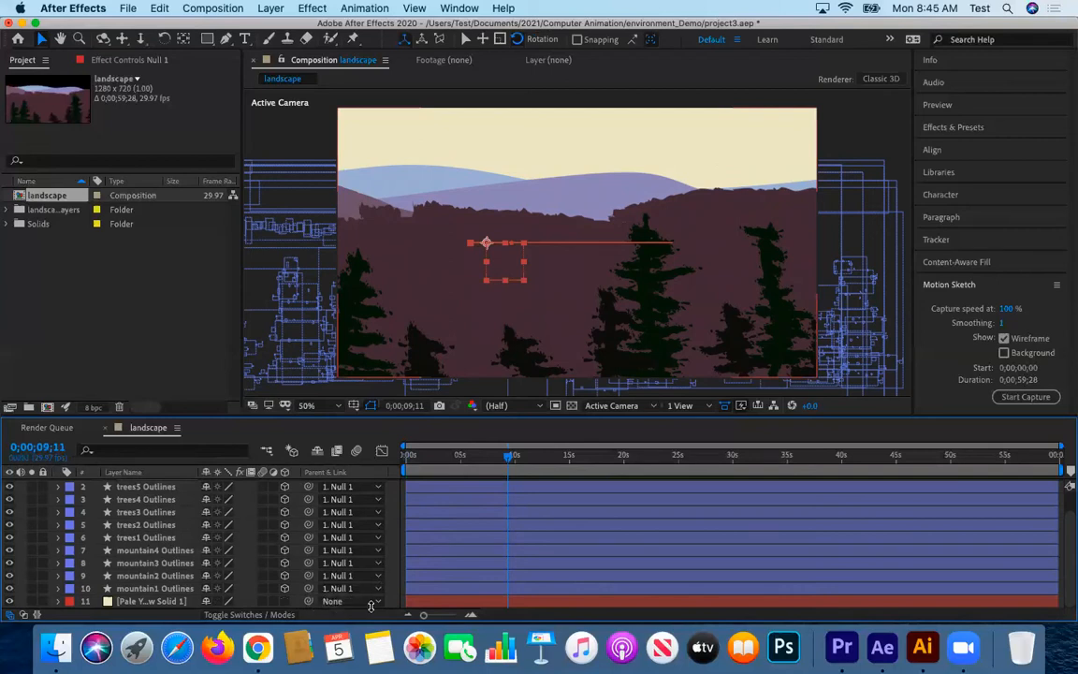
pyautogui.scroll(2, 277, 517)
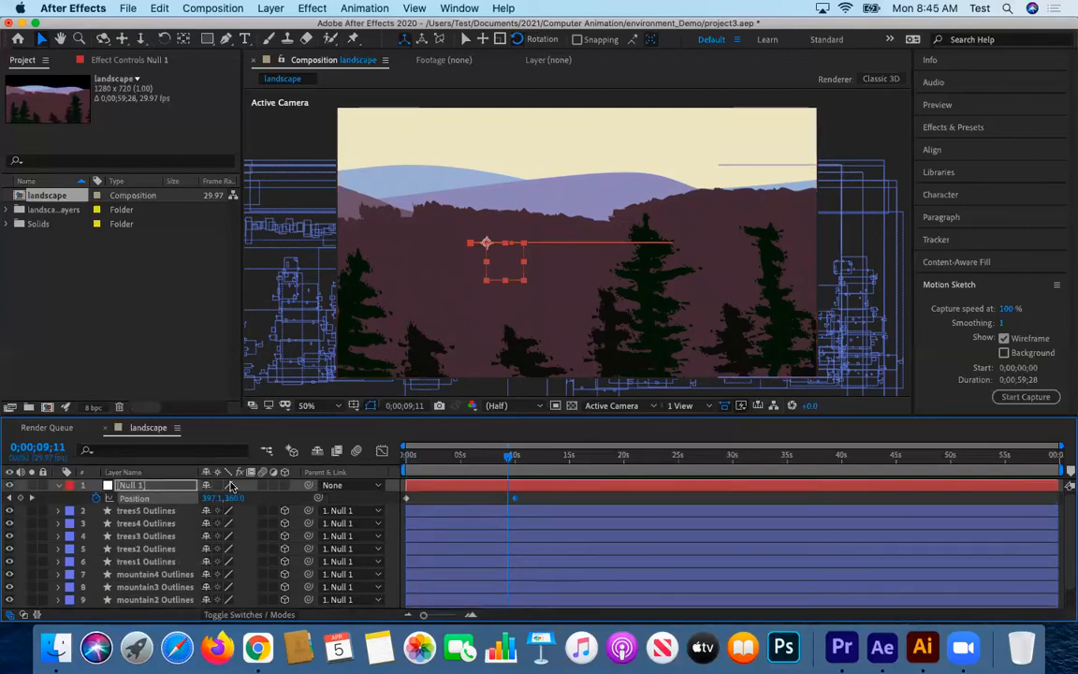
pyautogui.scroll(-2, 234, 505)
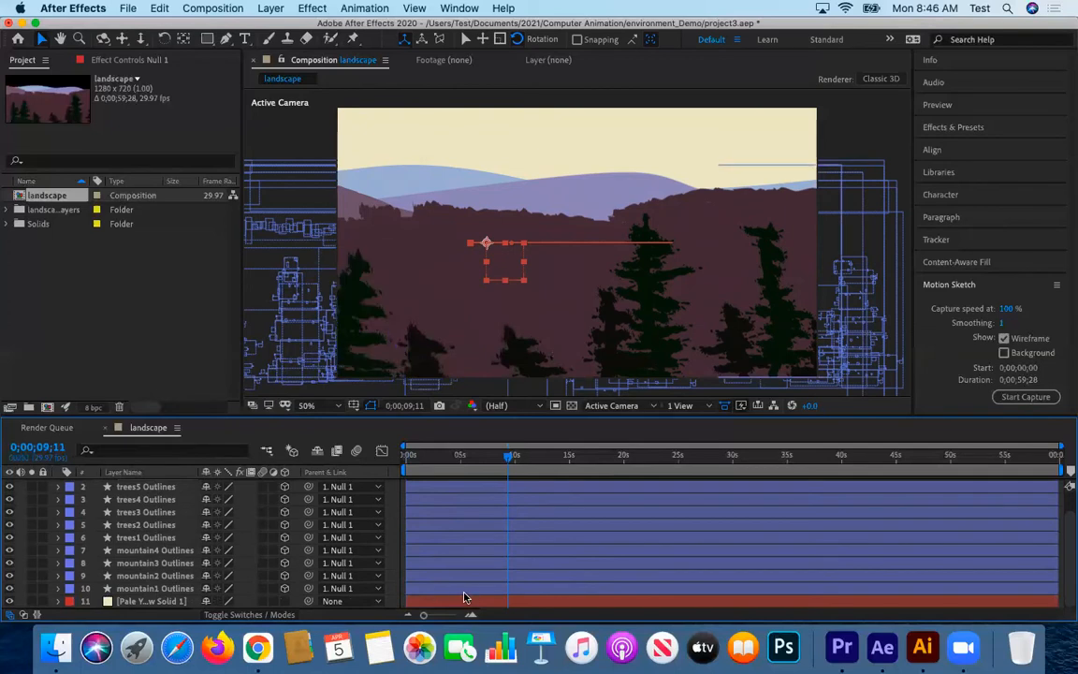
# Switch the composition's 3D view from Active Camera to Custom View 3.
pyautogui.click(707, 407)
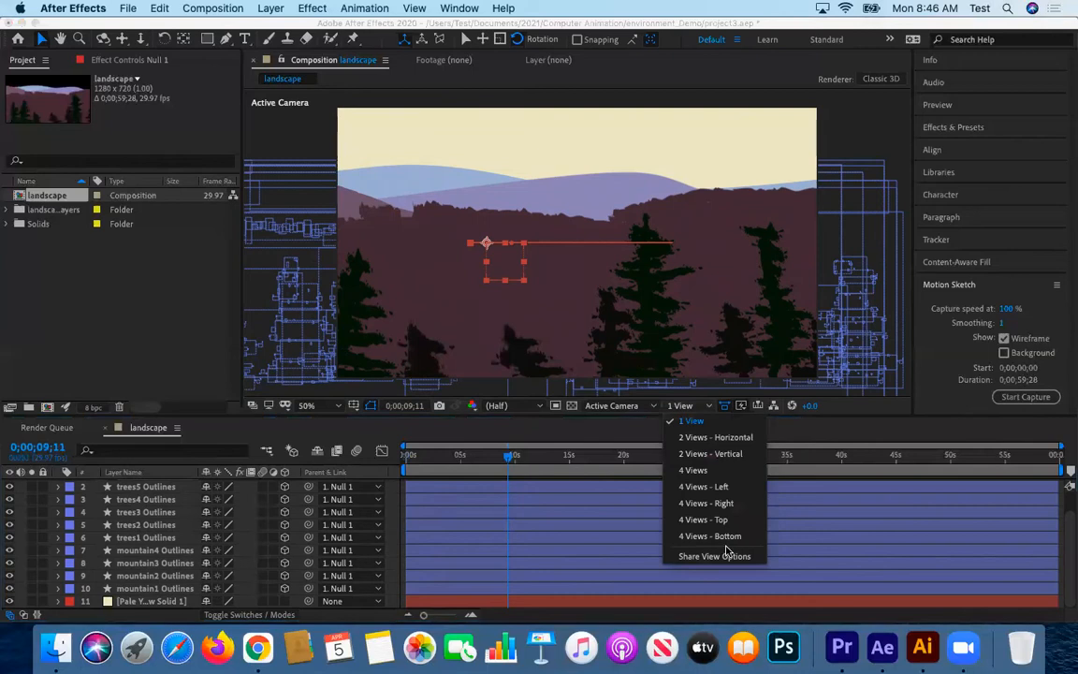
pyautogui.click(652, 405)
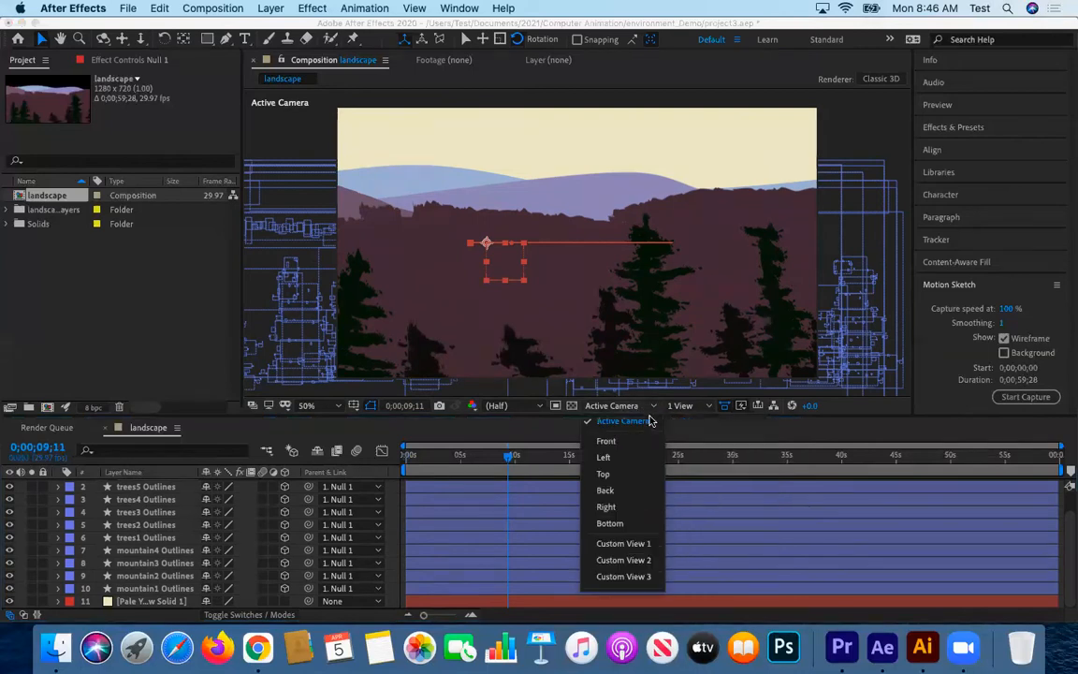
pyautogui.click(623, 576)
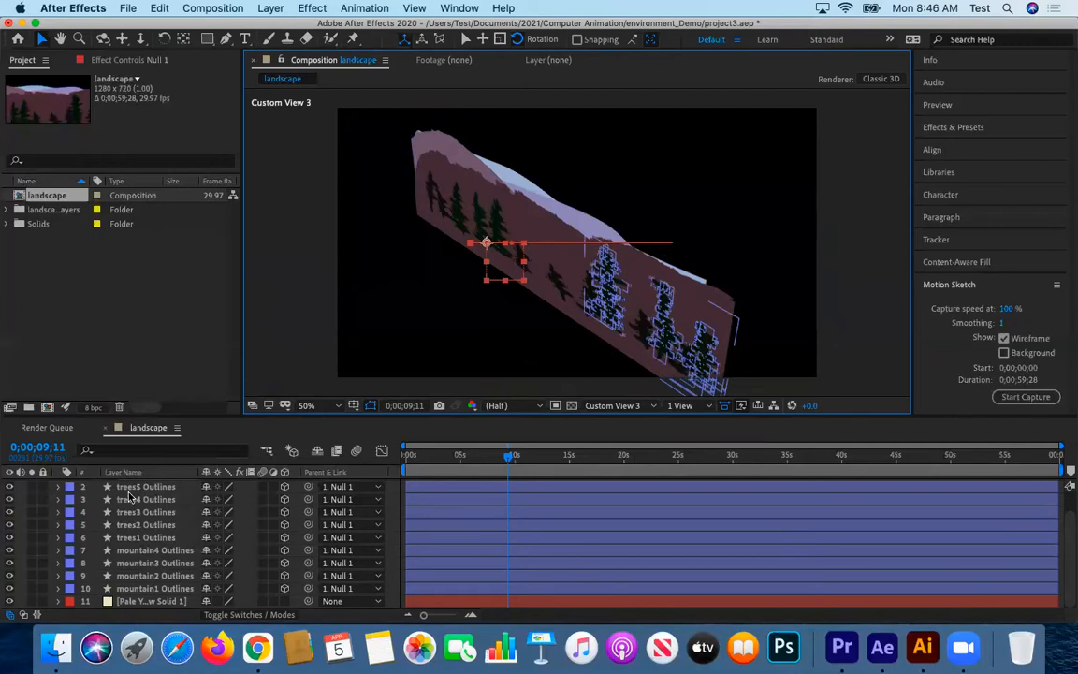
pyautogui.press('p')
pyautogui.scroll(1, 202, 488)
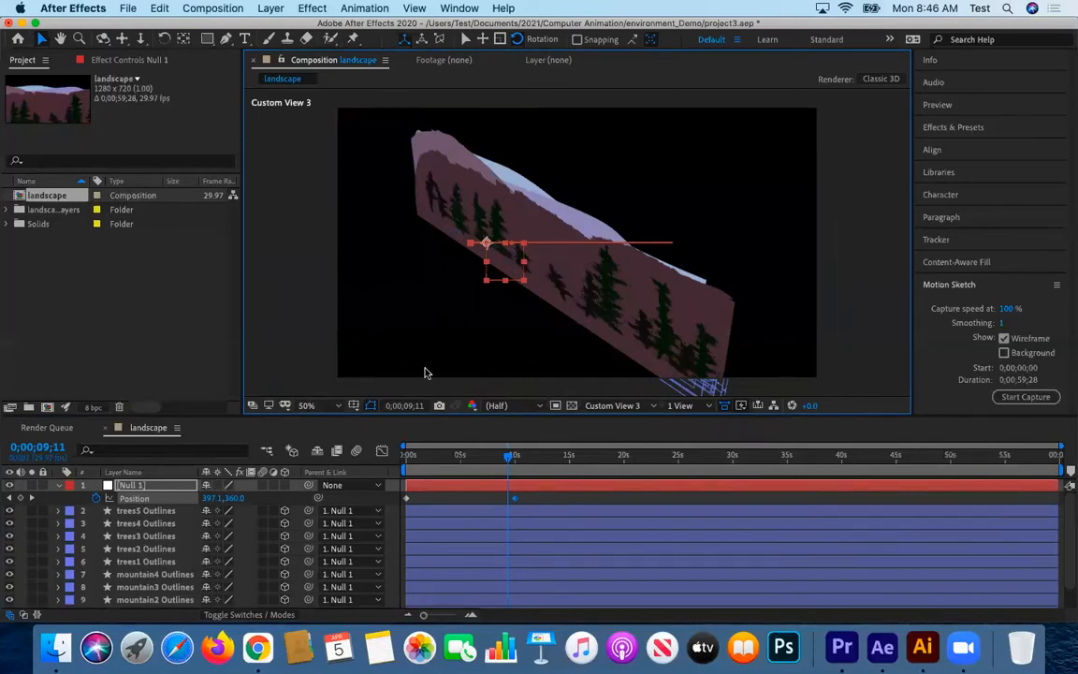
# Reveal the Position properties of all nine layers from trees5 Outlines to mountain1 Outlines.
pyautogui.click(168, 512)
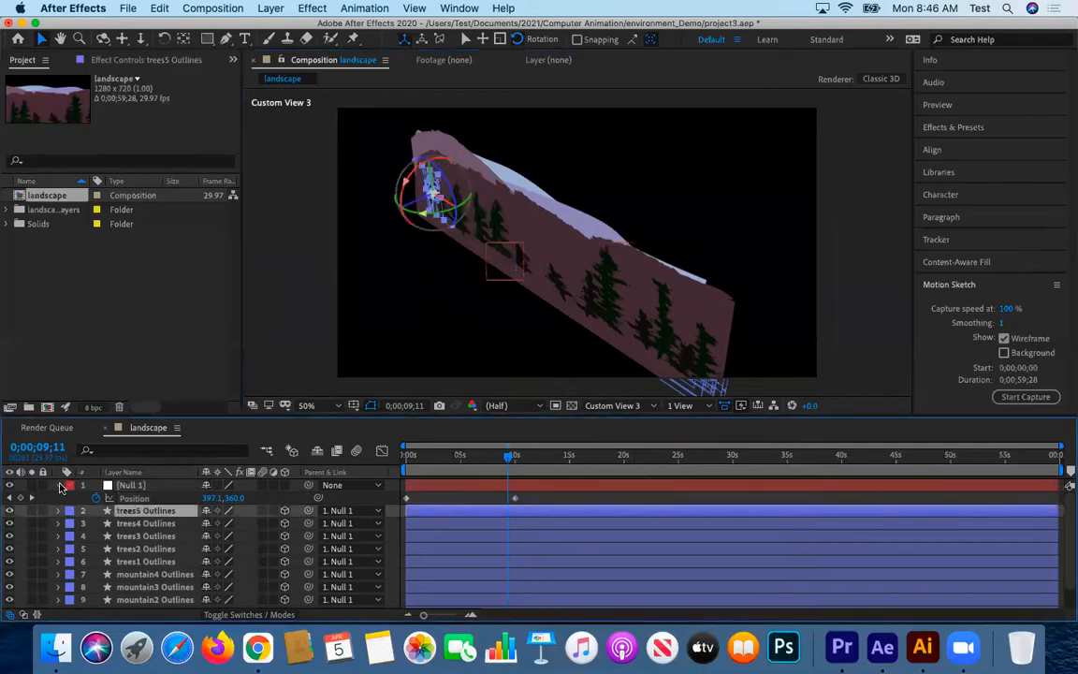
pyautogui.scroll(-1, 170, 582)
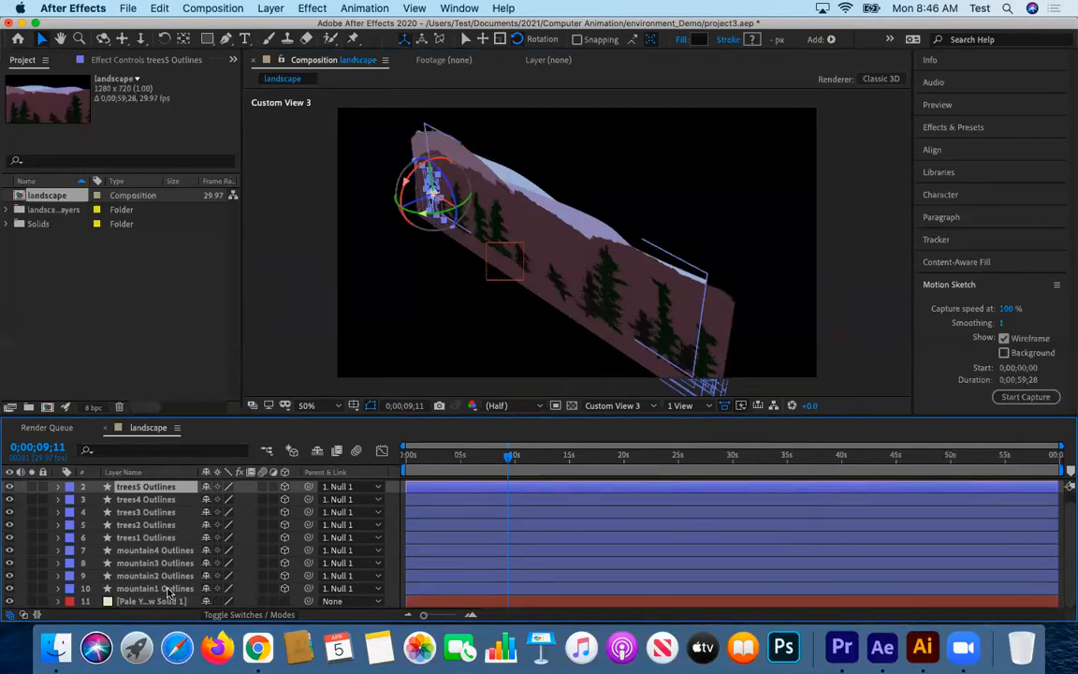
pyautogui.keyDown('shift'); pyautogui.click(168, 589); pyautogui.keyUp('shift')
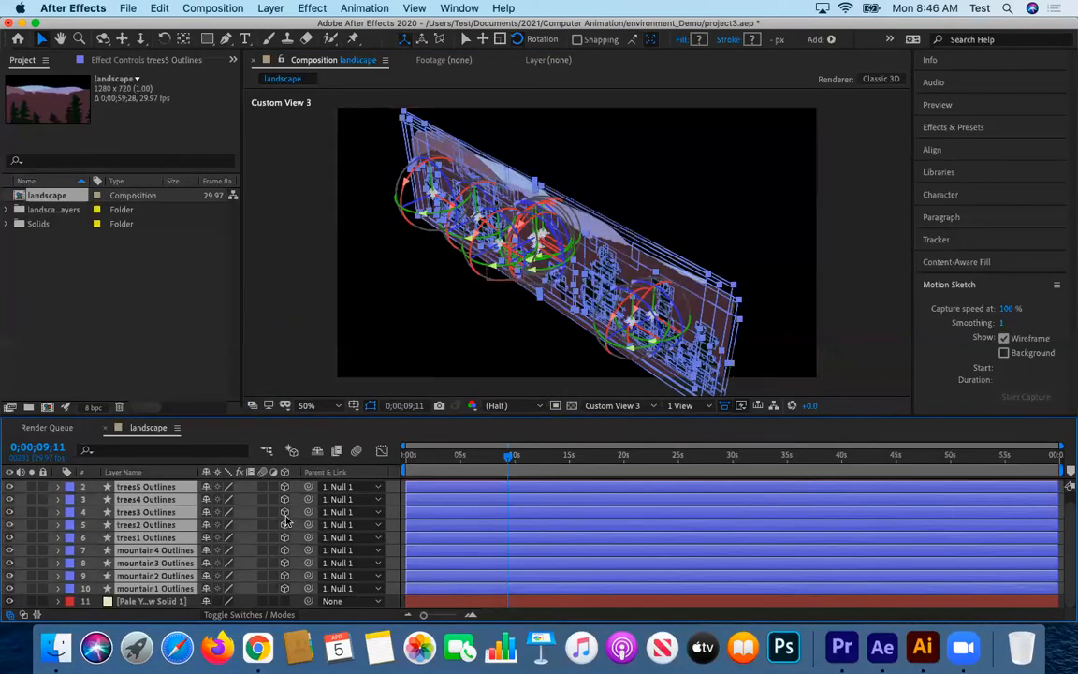
pyautogui.press('p')
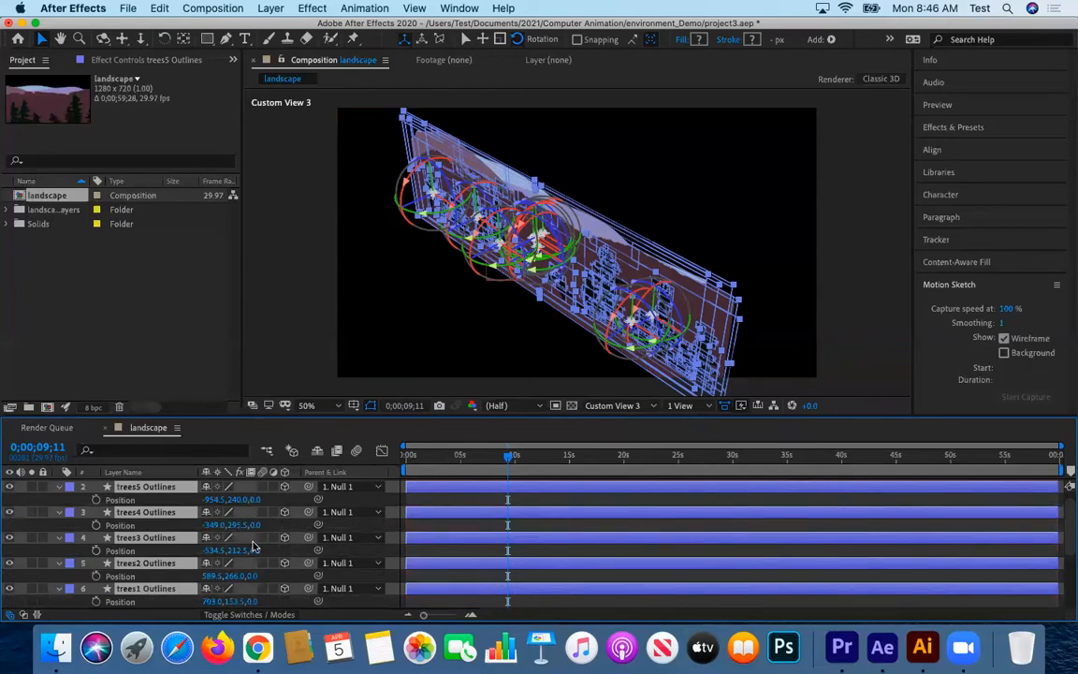
pyautogui.scroll(-3, 249, 589)
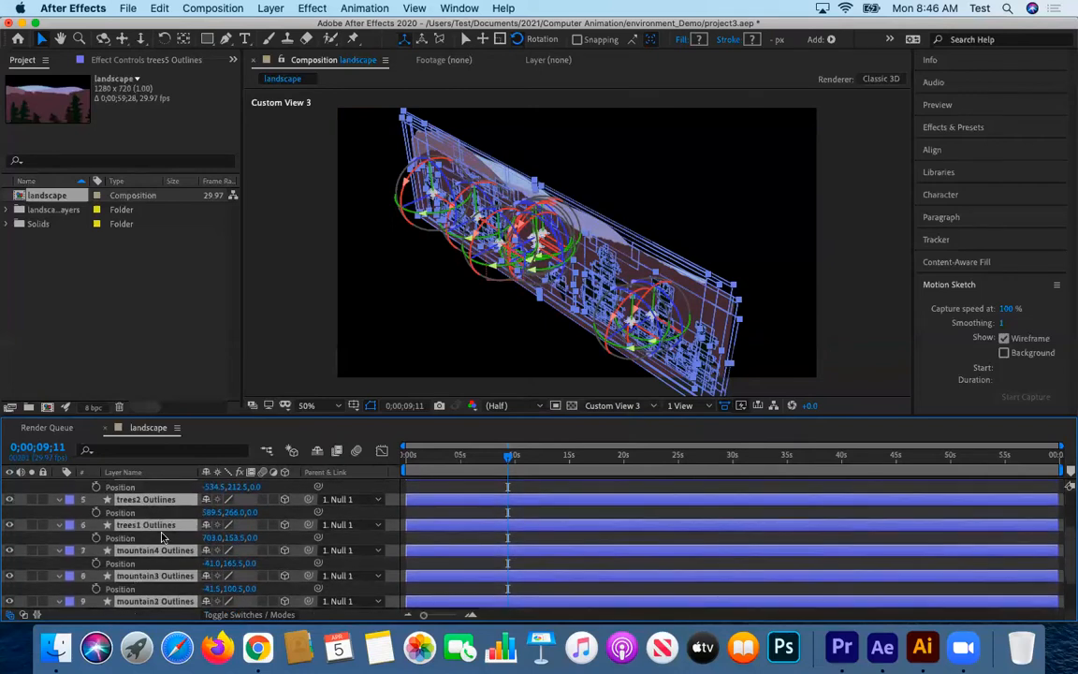
pyautogui.scroll(-2, 162, 536)
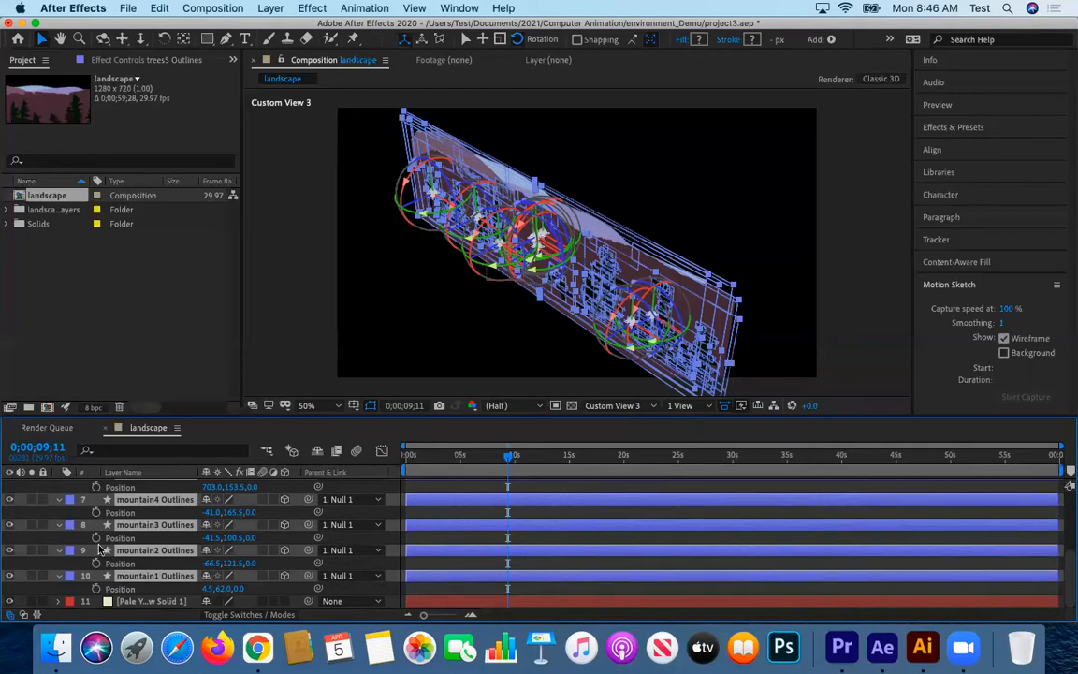
# Check which mountain each Outlines layer holds and set the Z position of mountain1 Outlines to 150.
pyautogui.click(244, 554)
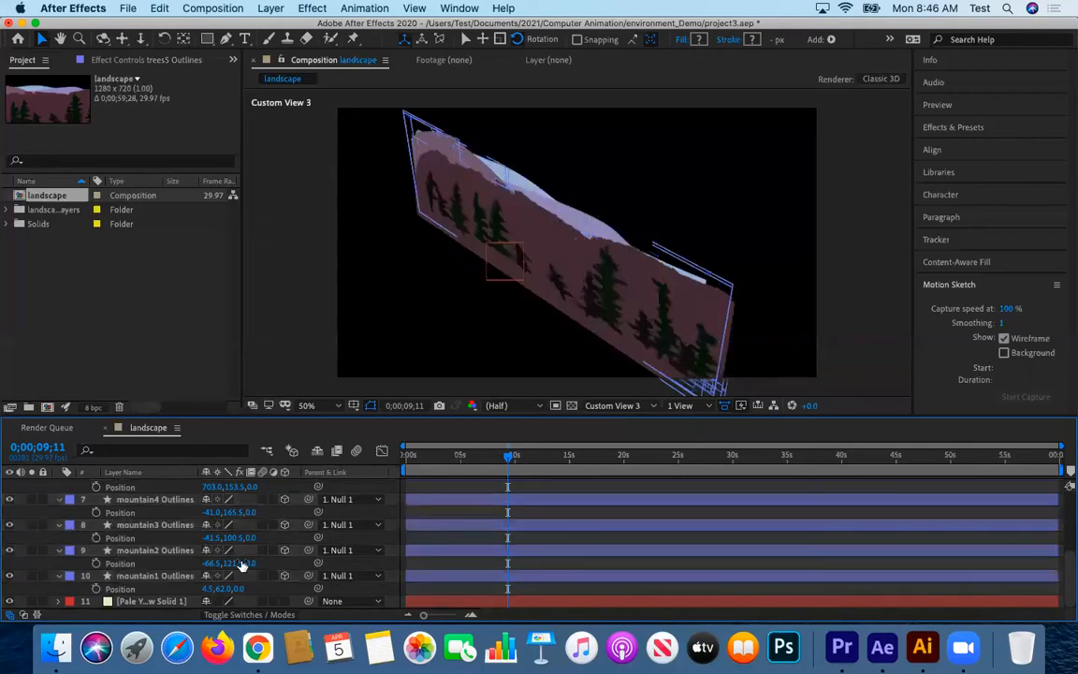
pyautogui.click(159, 525)
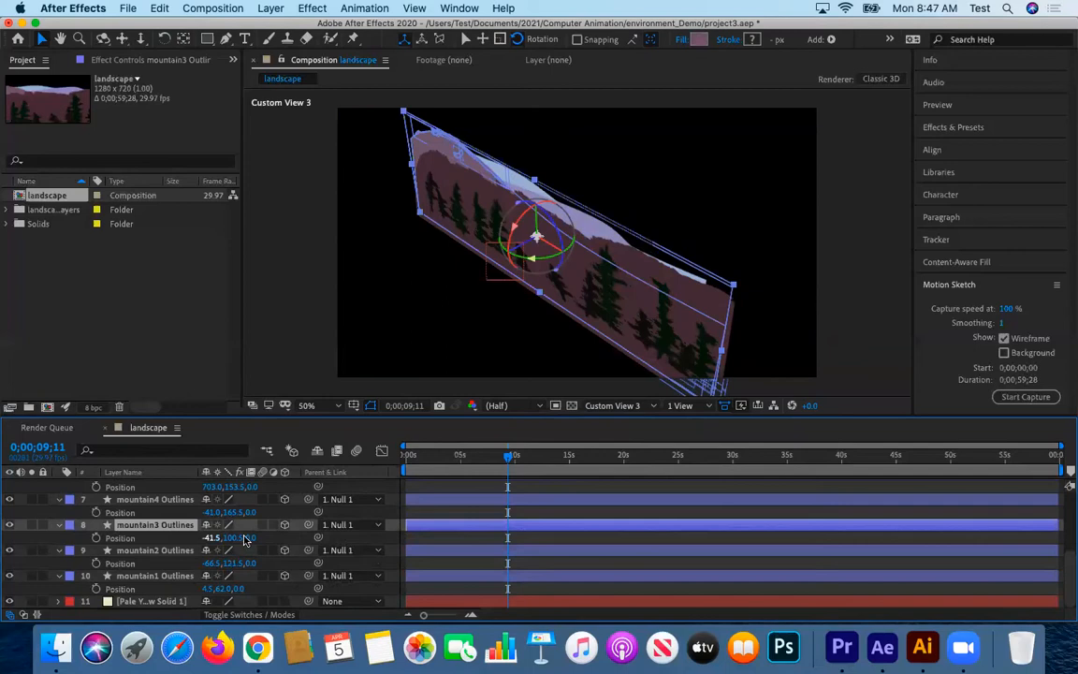
pyautogui.click(142, 575)
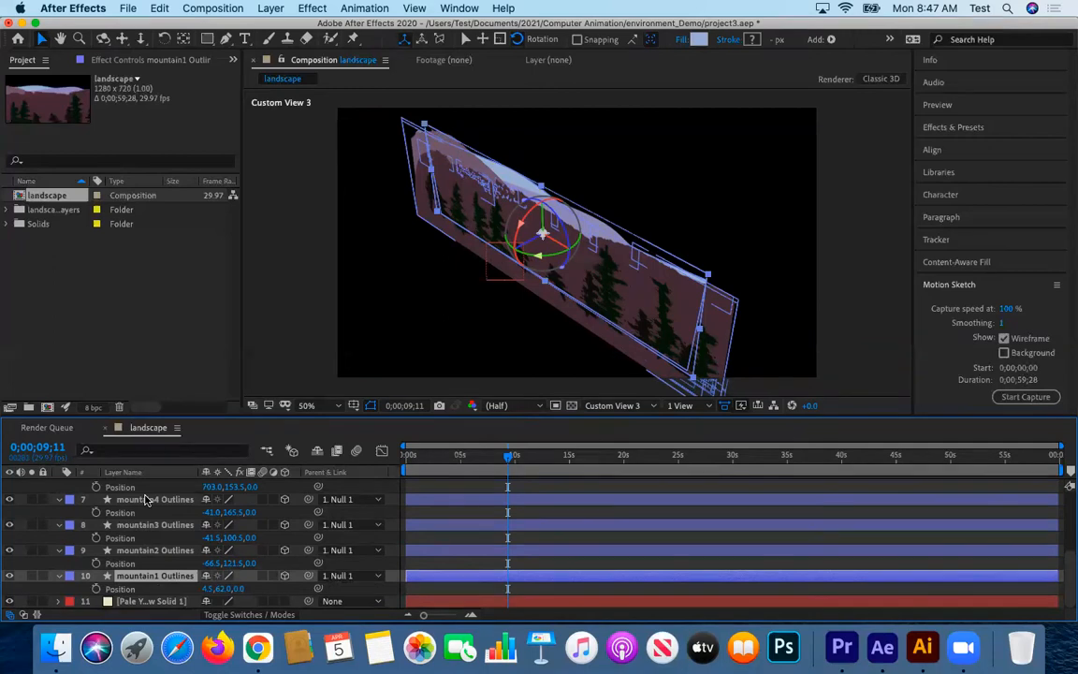
pyautogui.click(145, 498)
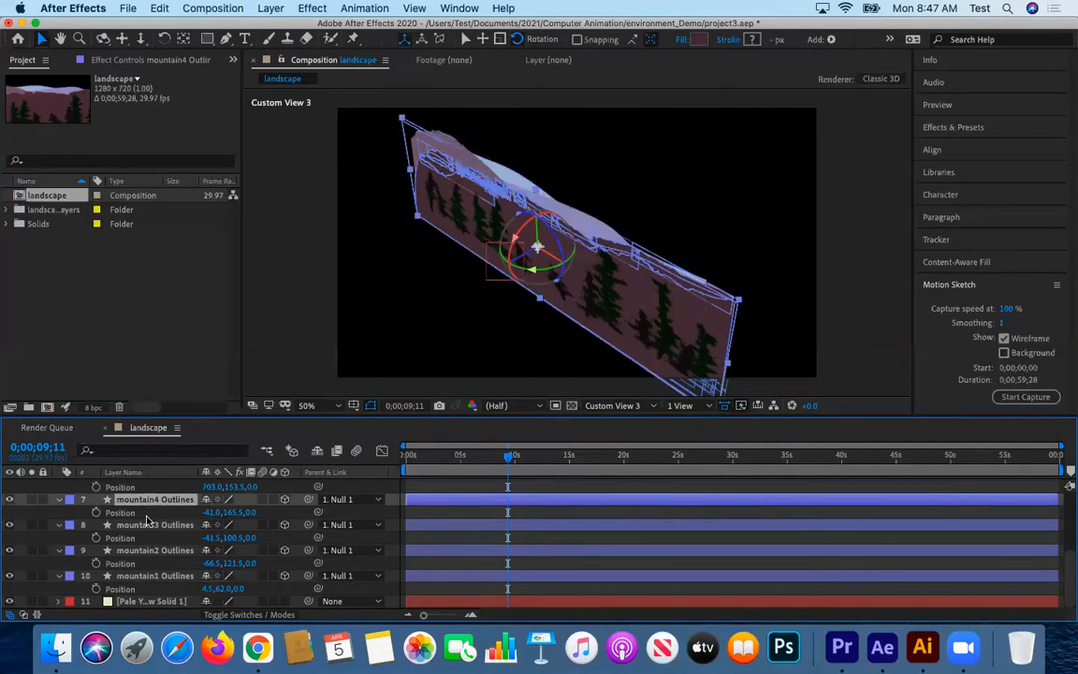
pyautogui.click(145, 526)
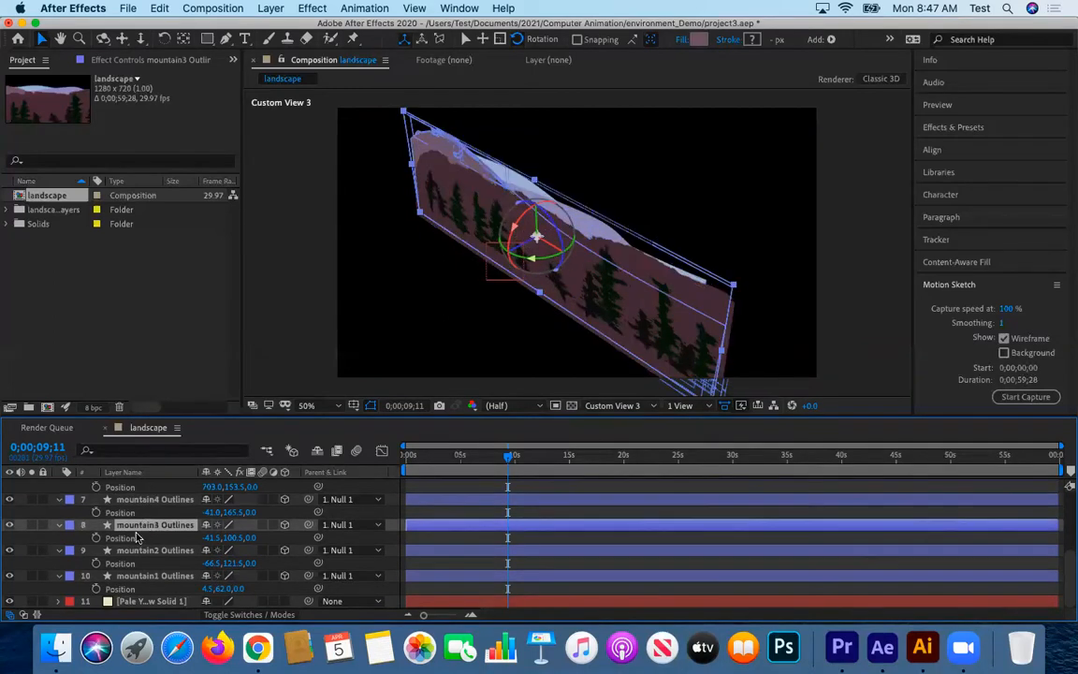
pyautogui.click(145, 576)
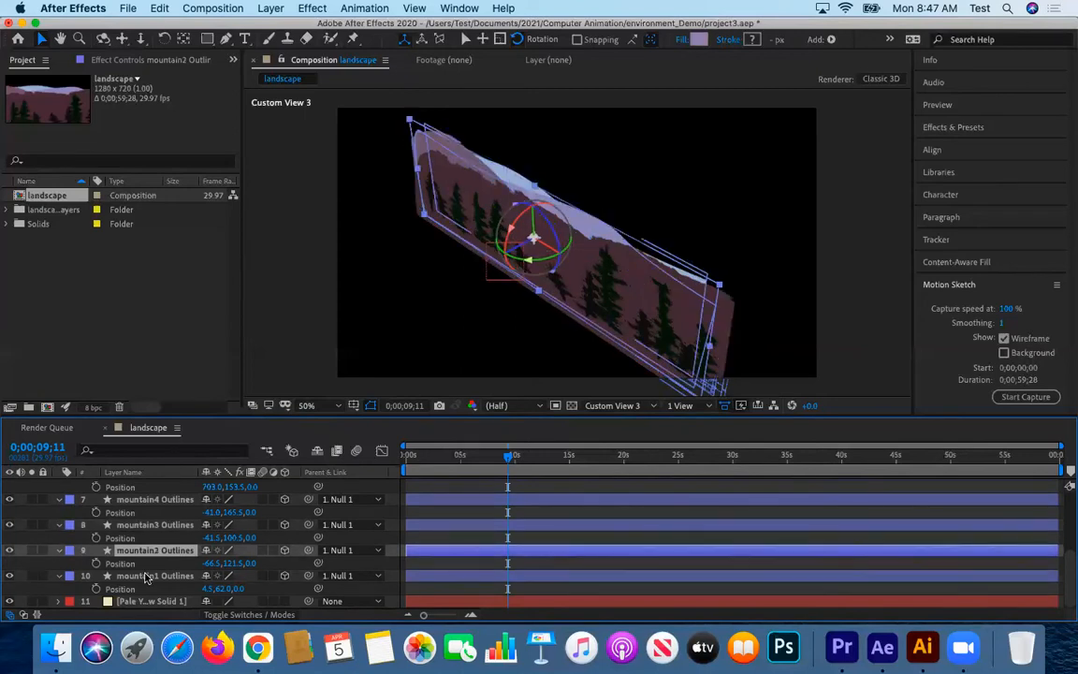
pyautogui.click(239, 589)
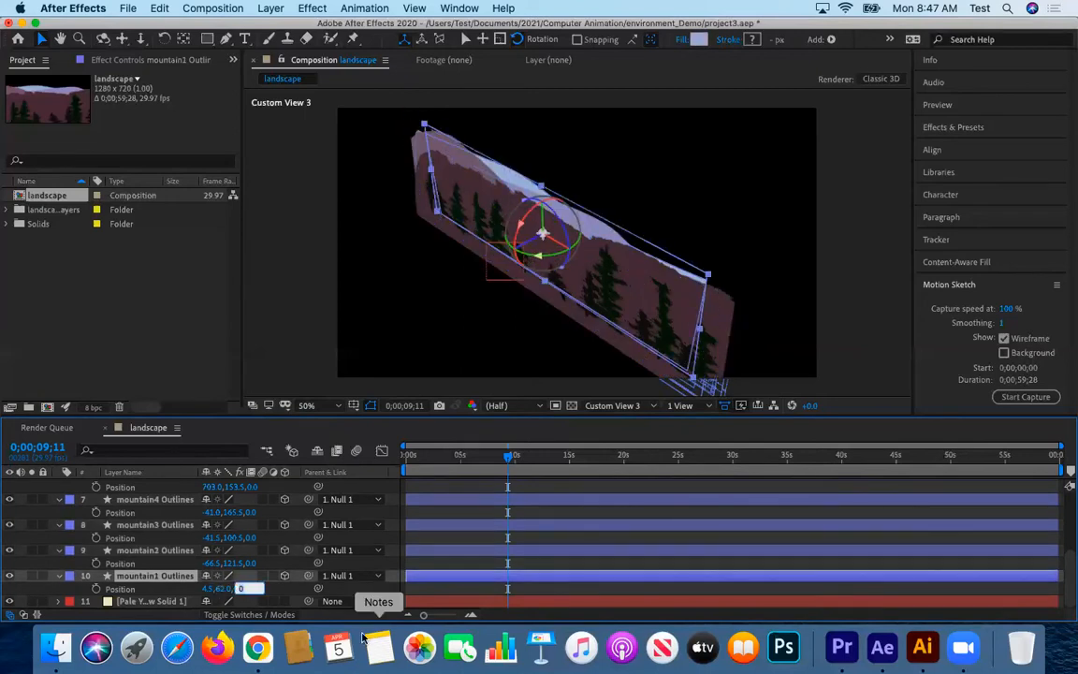
pyautogui.write('15')
pyautogui.press('Return')
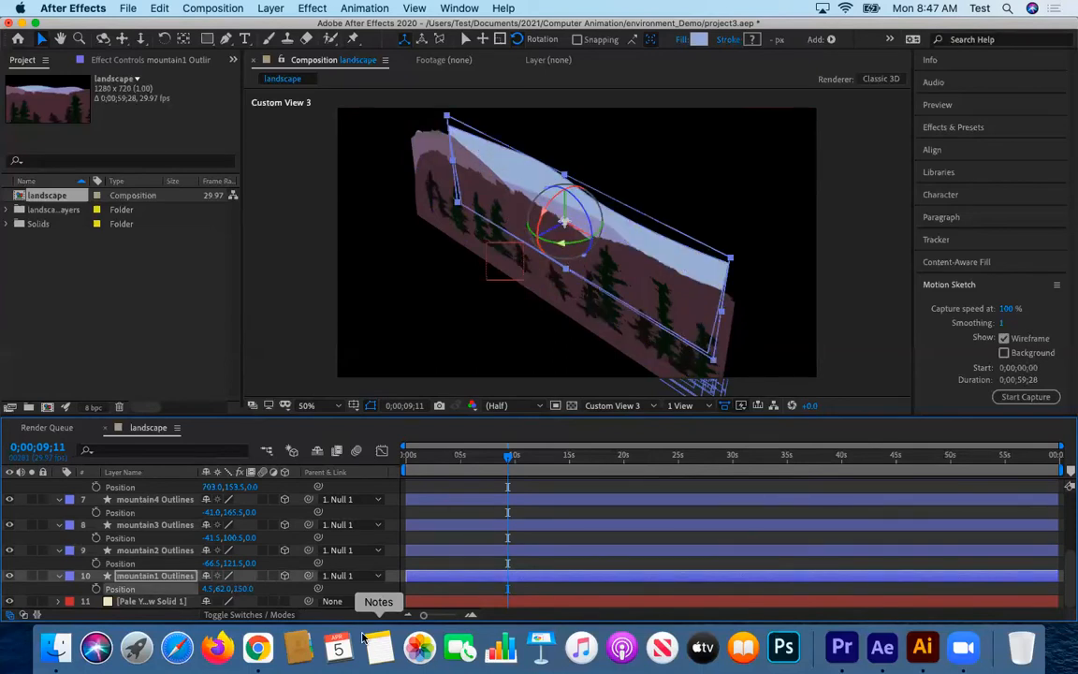
# Set the Z position of mountain2 Outlines to 100 and of mountain3 Outlines to 500.
pyautogui.click(250, 562)
pyautogui.write('100')
pyautogui.press('Return')
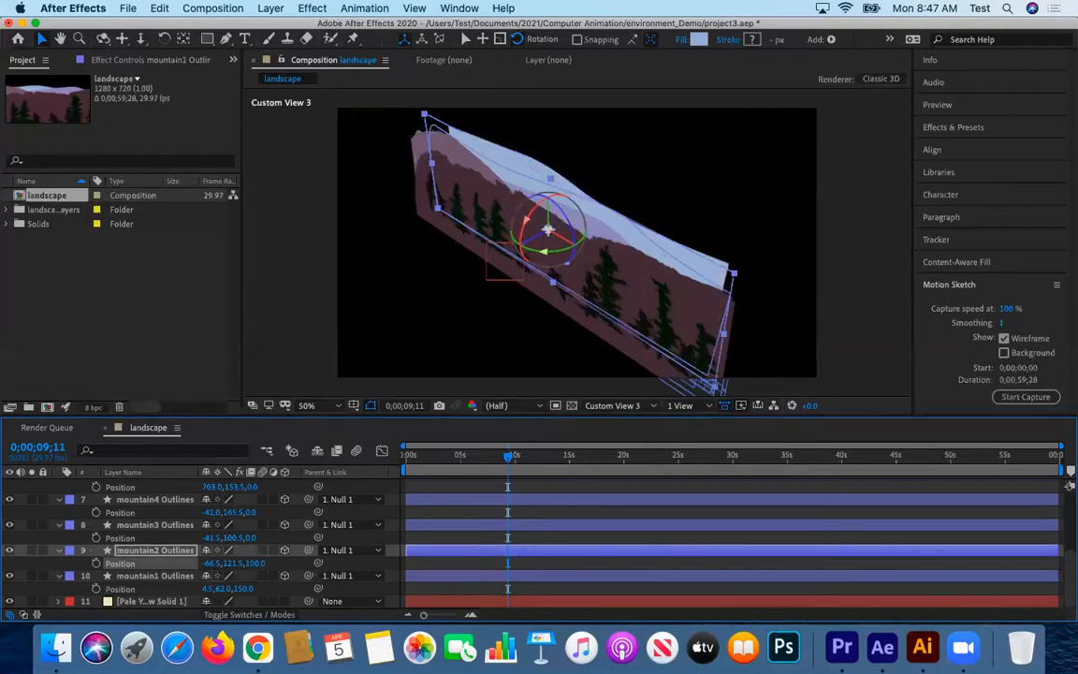
pyautogui.click(255, 538)
pyautogui.write('500')
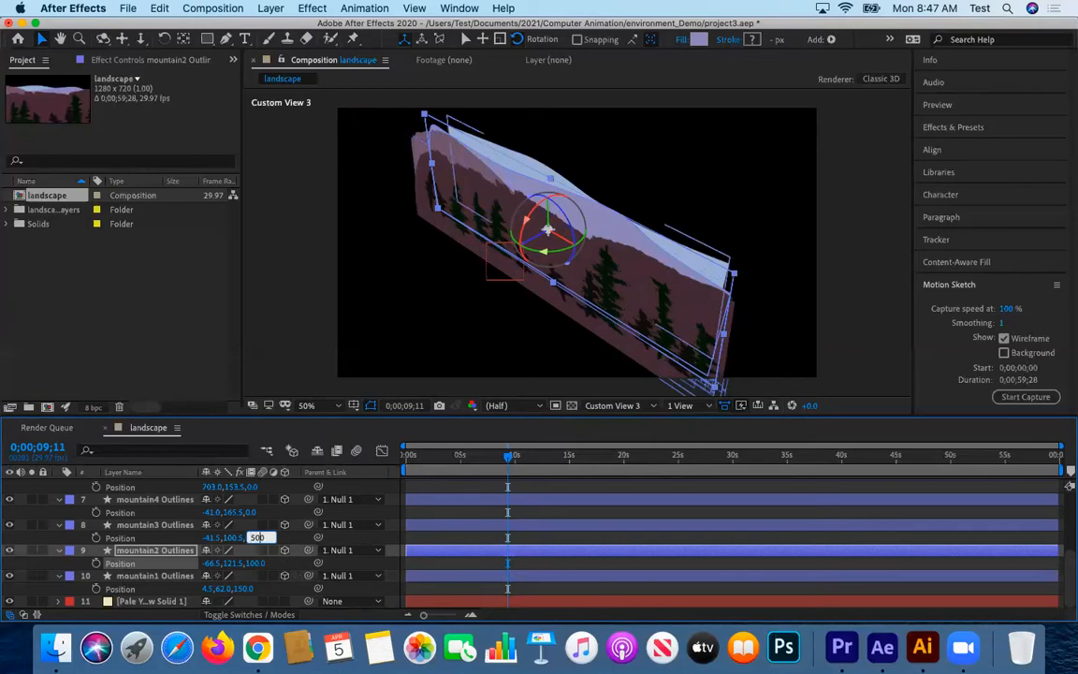
pyautogui.press('Return')
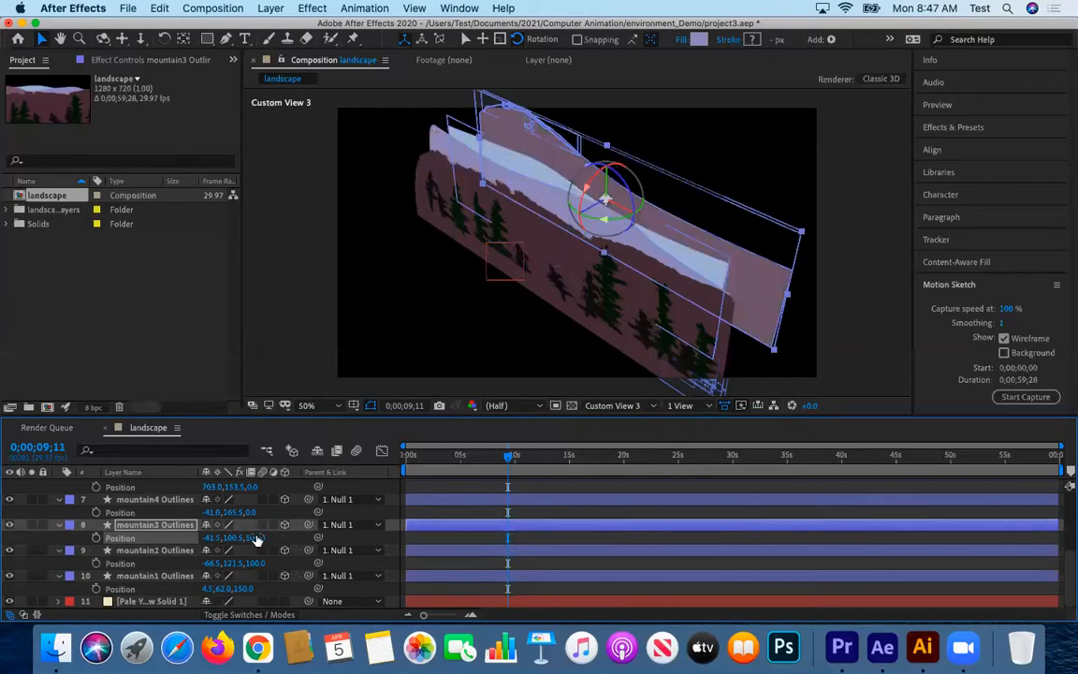
# Set the Z position of mountain3 Outlines to 50.
pyautogui.write('50')
pyautogui.press('Return')
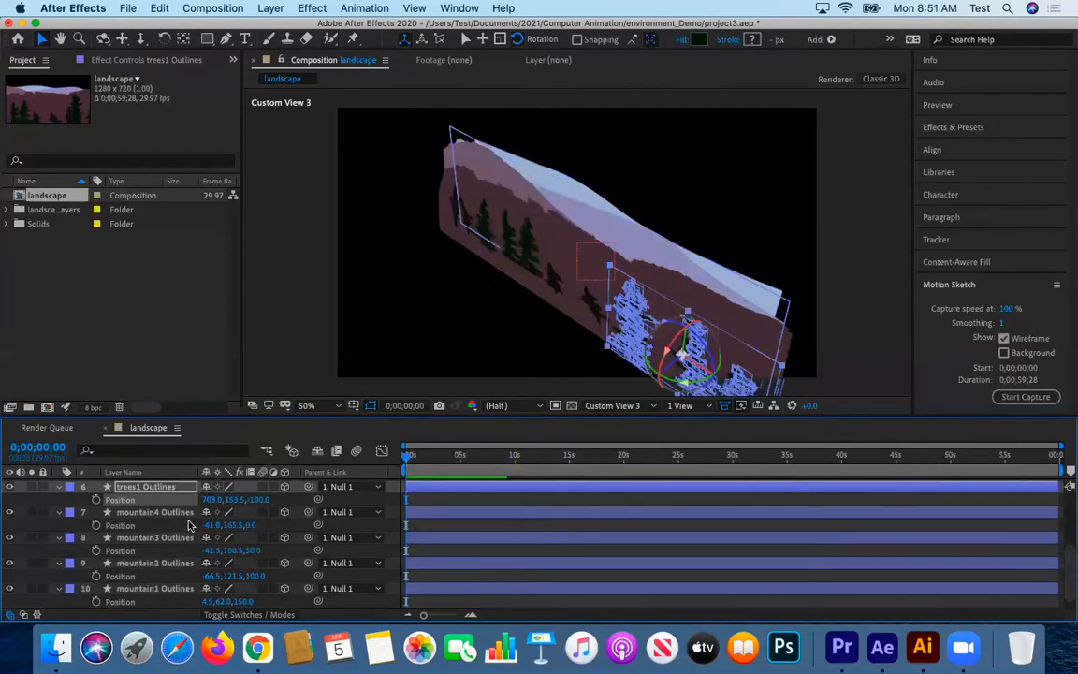
# Check which trees the trees2 and trees1 Outlines layers hold and switch the composition's 3D view to Front.
pyautogui.scroll(3, 150, 496)
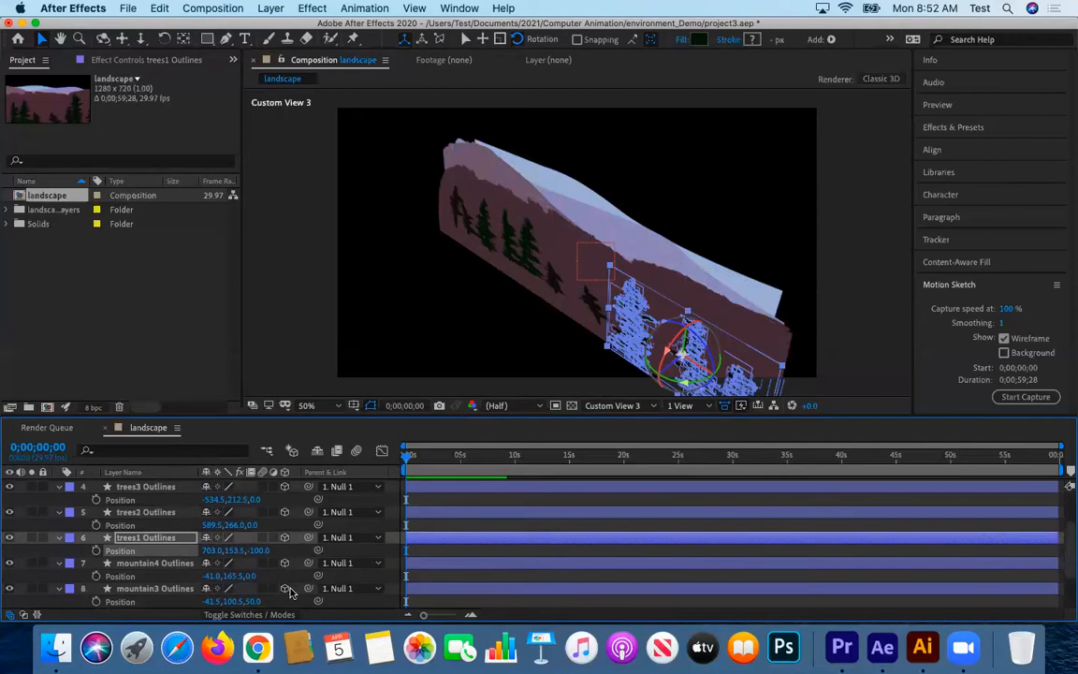
pyautogui.click(141, 514)
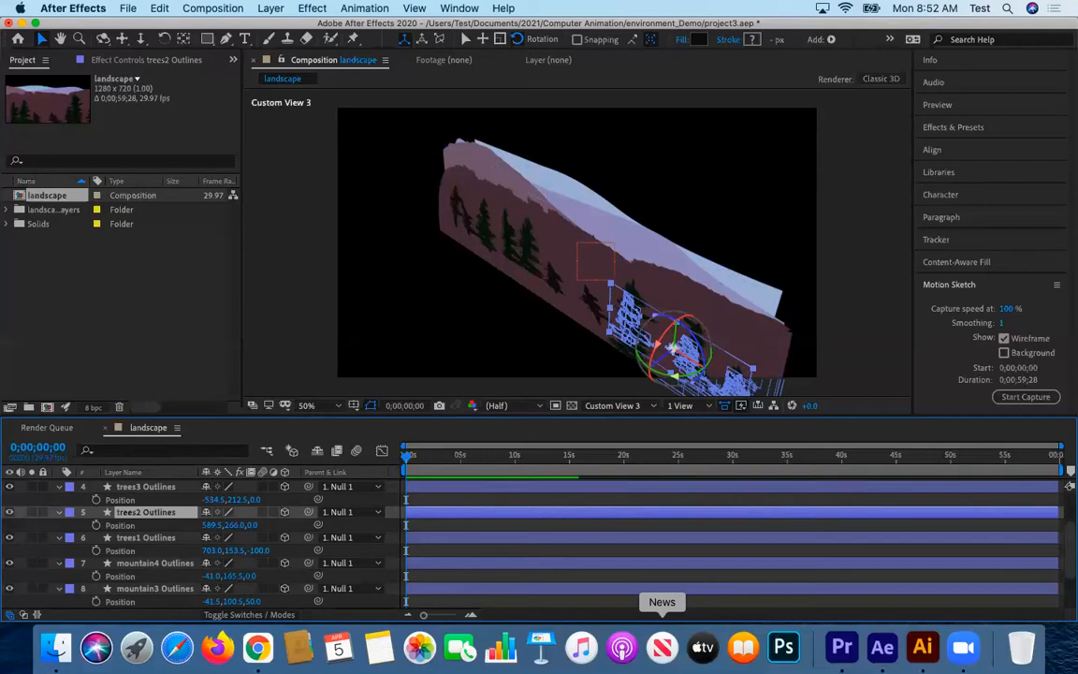
pyautogui.click(142, 540)
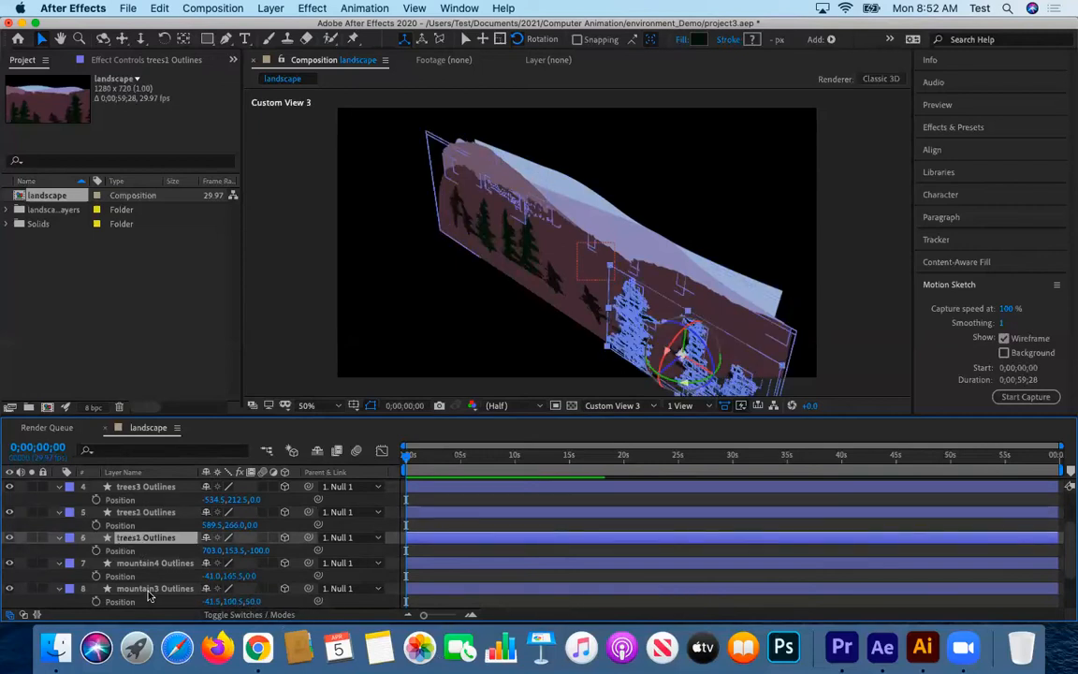
pyautogui.click(603, 408)
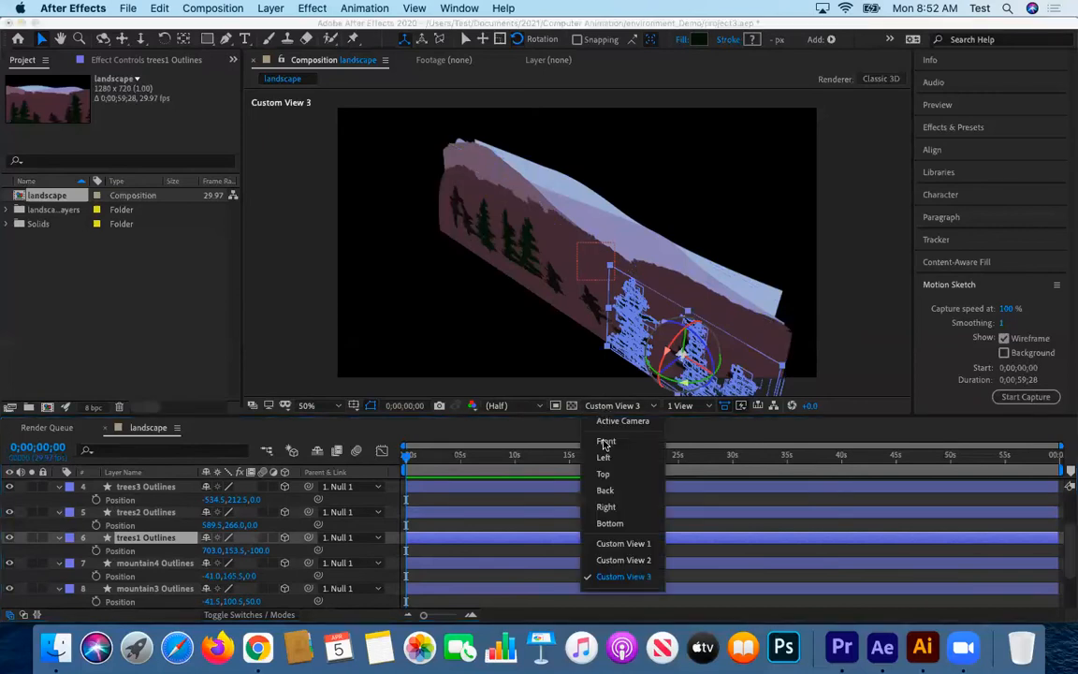
pyautogui.click(605, 442)
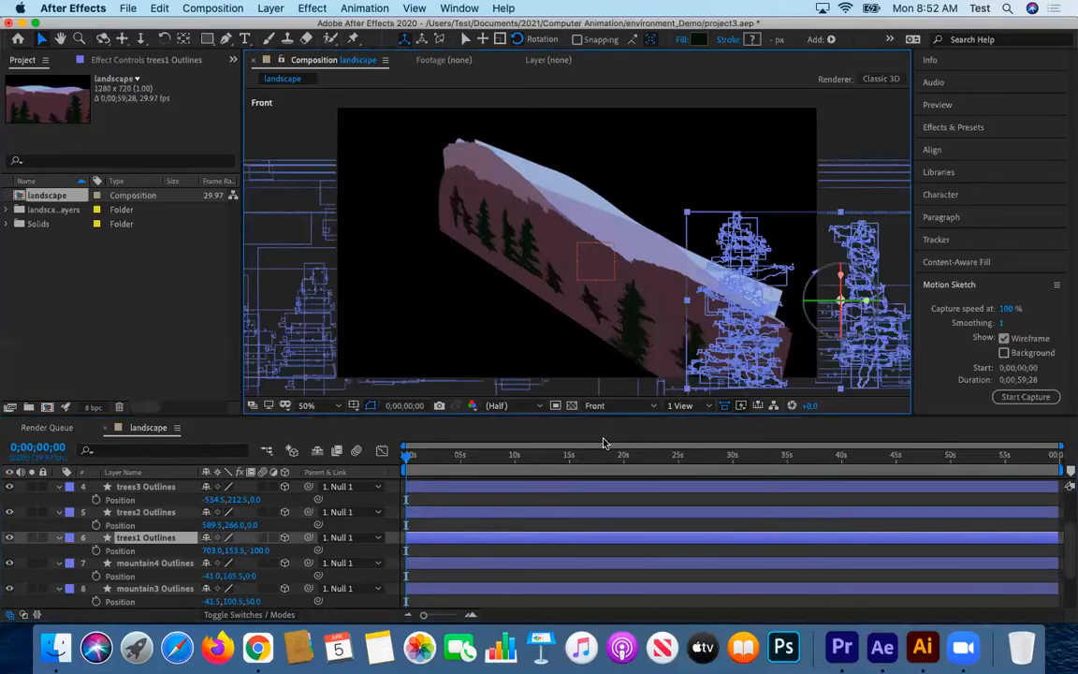
# Set the Z position of trees2 Outlines to -50 and of trees3 Outlines to -100.
pyautogui.click(145, 514)
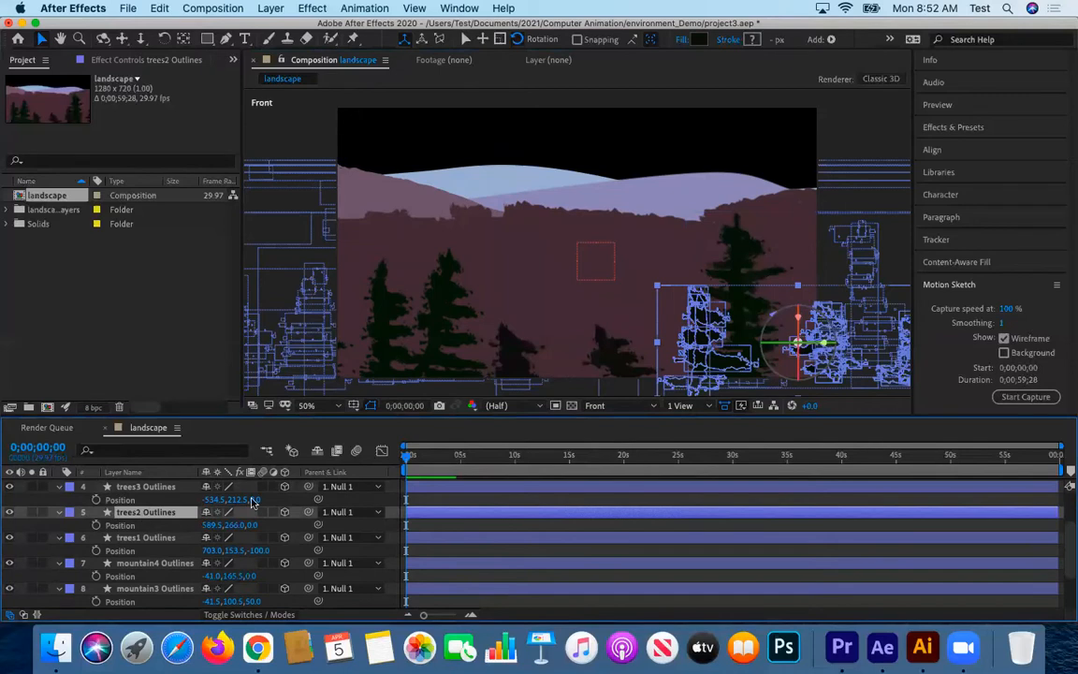
pyautogui.click(253, 526)
pyautogui.write('-50')
pyautogui.press('Return')
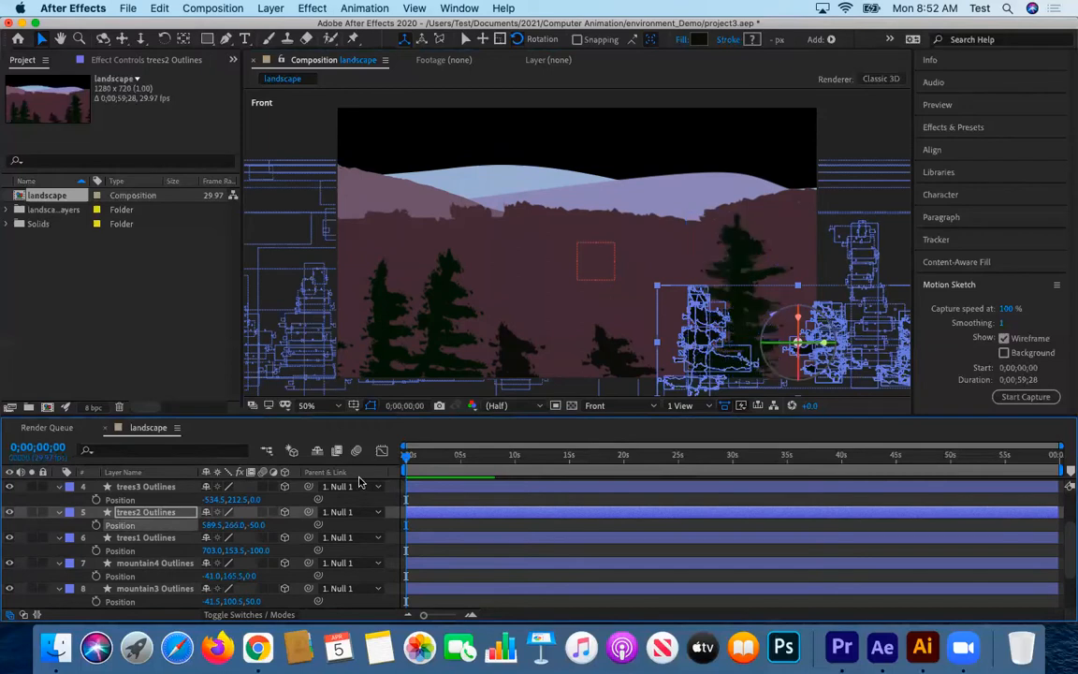
pyautogui.click(139, 487)
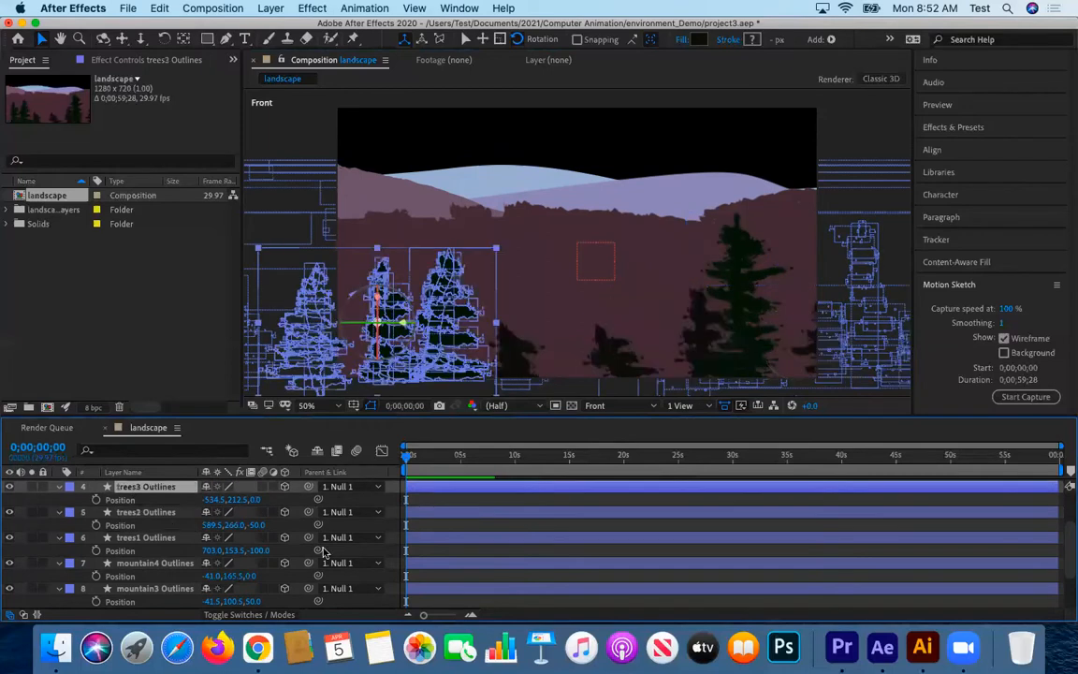
pyautogui.click(254, 501)
pyautogui.write('-100')
pyautogui.press('Return')
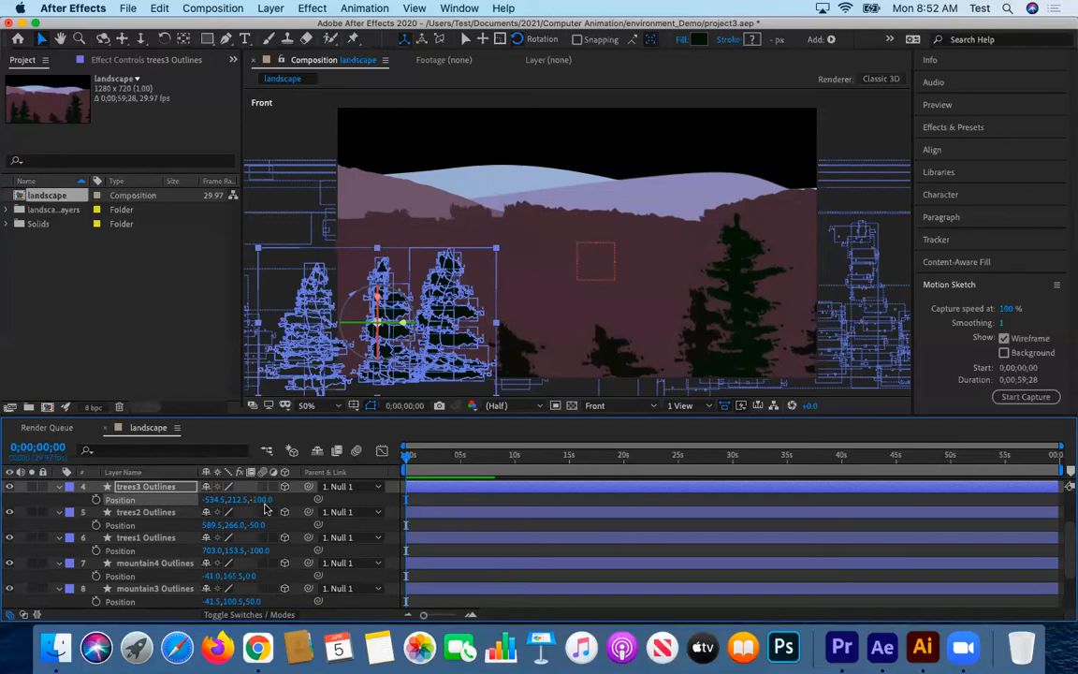
# Set the Z position of both trees4 Outlines and trees5 Outlines to -50.
pyautogui.scroll(3, 165, 503)
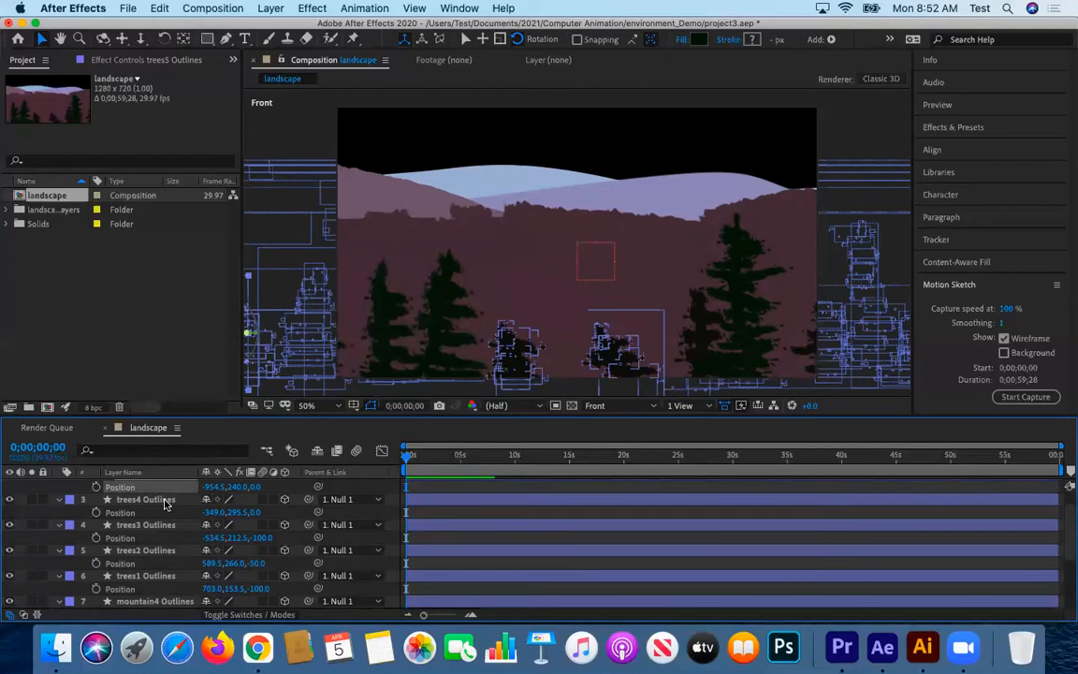
pyautogui.click(165, 501)
pyautogui.click(253, 512)
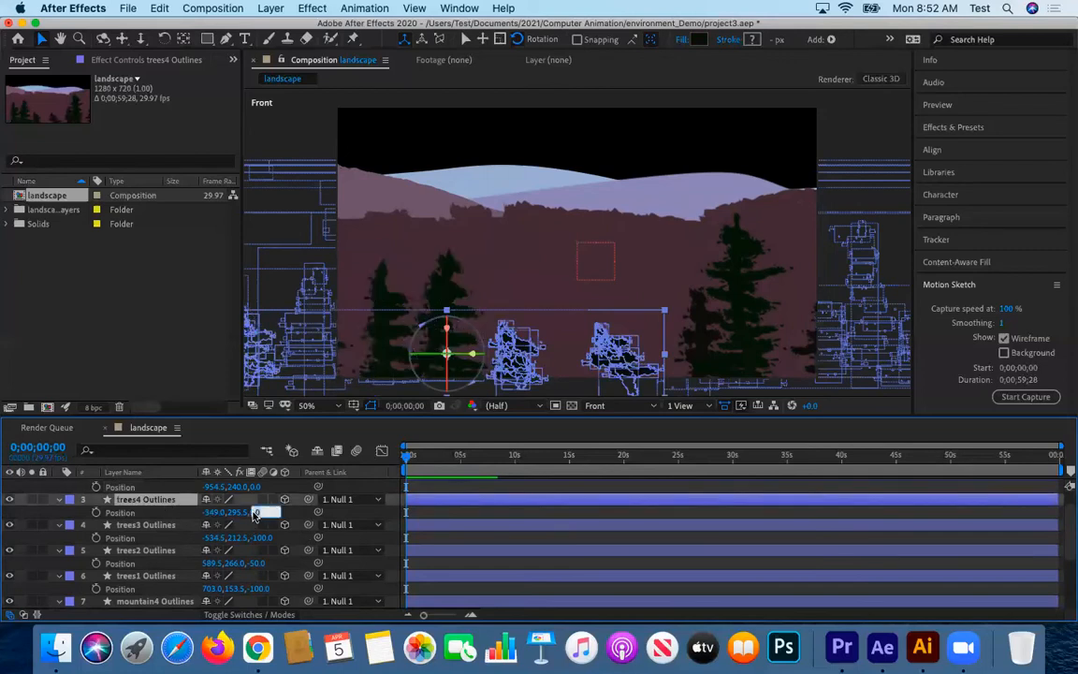
pyautogui.press('Return')
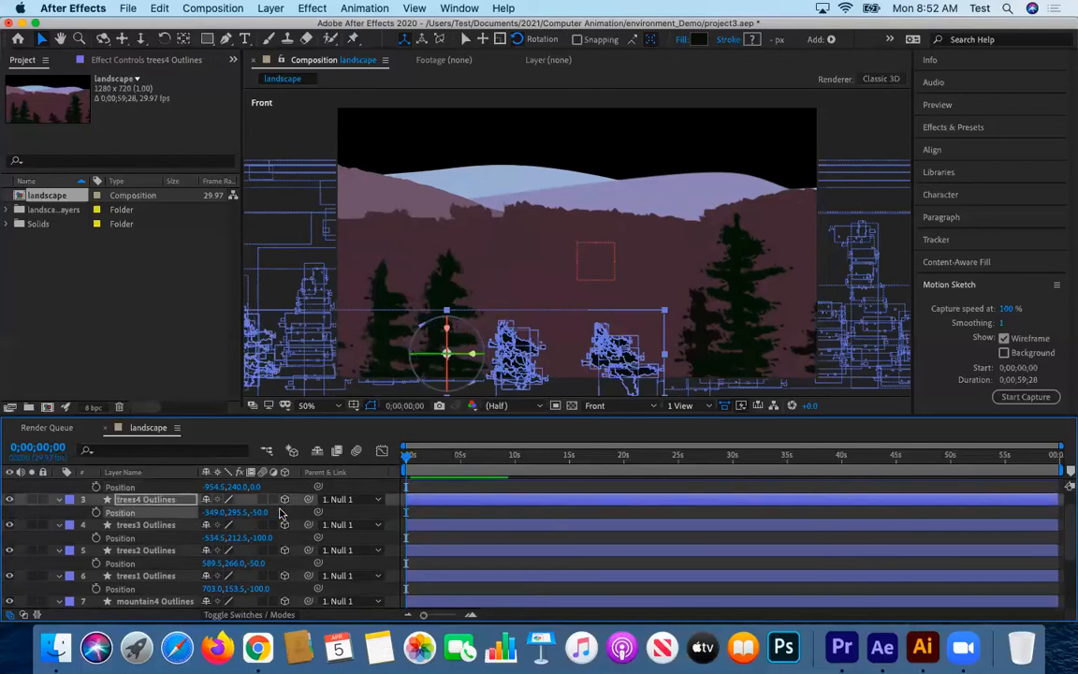
pyautogui.scroll(1, 143, 496)
pyautogui.click(145, 497)
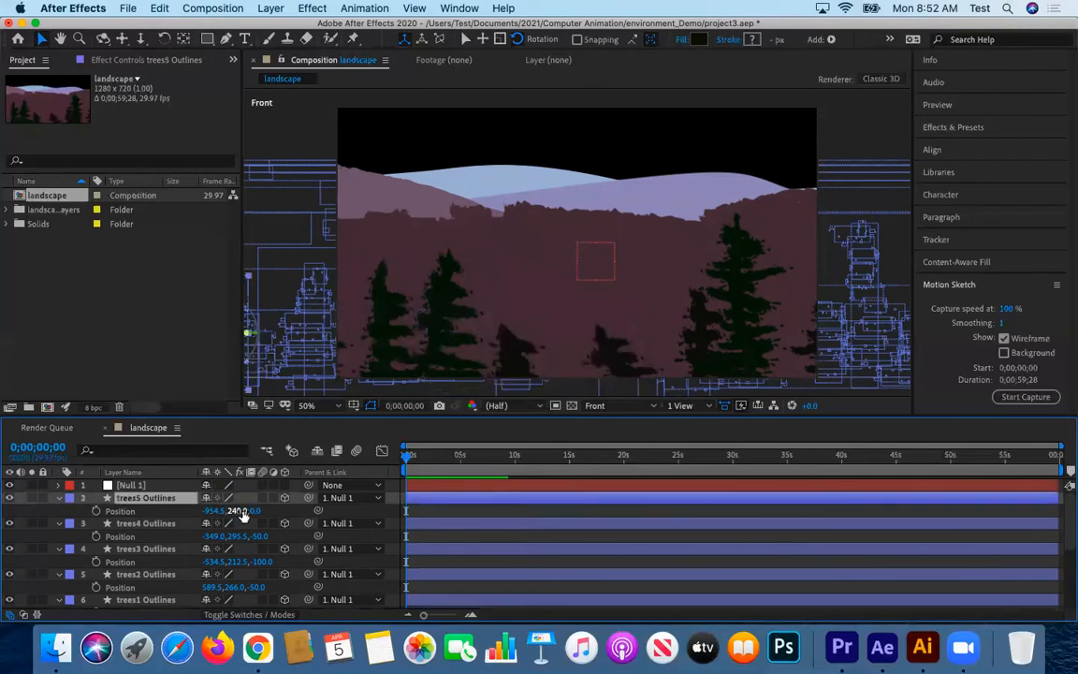
pyautogui.click(254, 511)
pyautogui.press('Return')
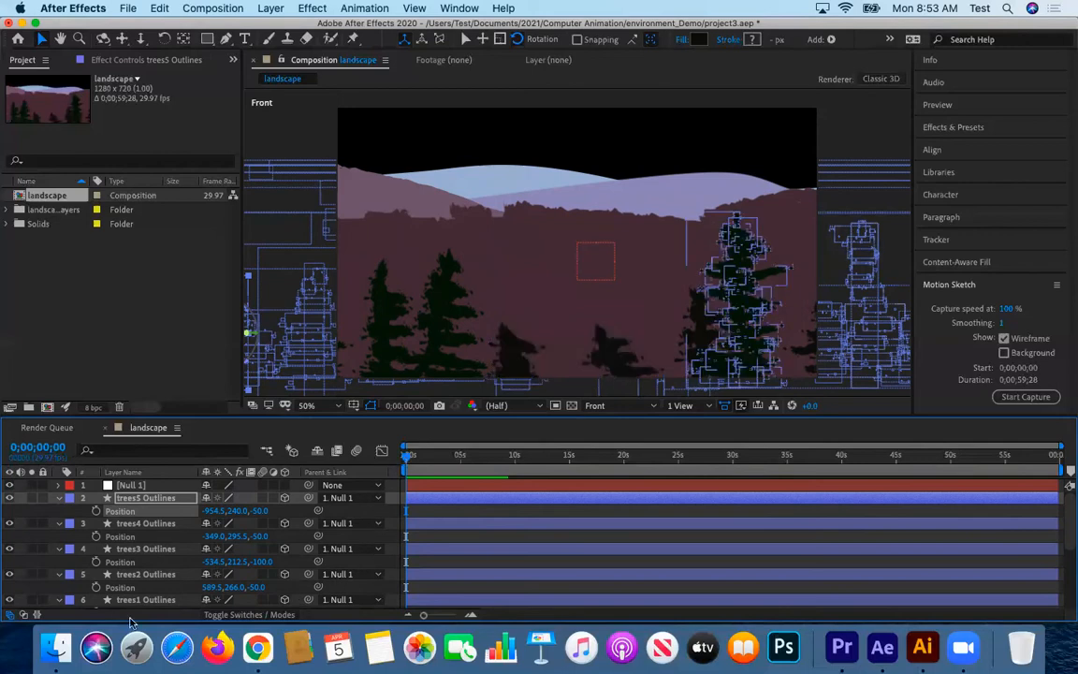
# Switch the composition's 3D view from Front back to Active Camera.
pyautogui.scroll(-5, 138, 601)
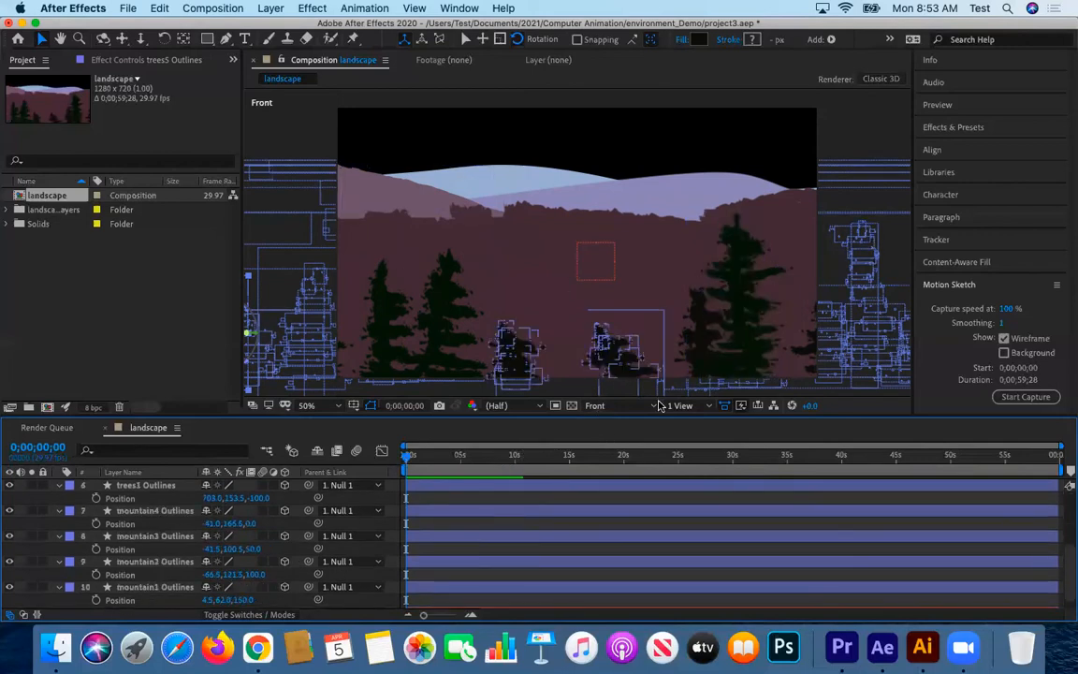
pyautogui.click(613, 405)
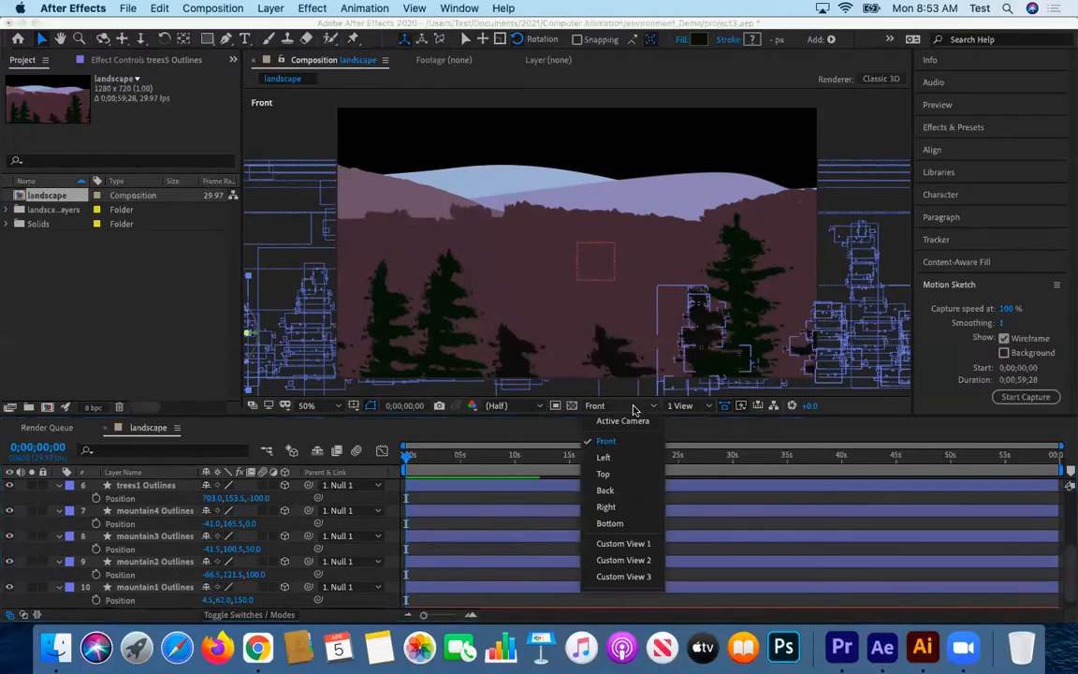
pyautogui.click(627, 422)
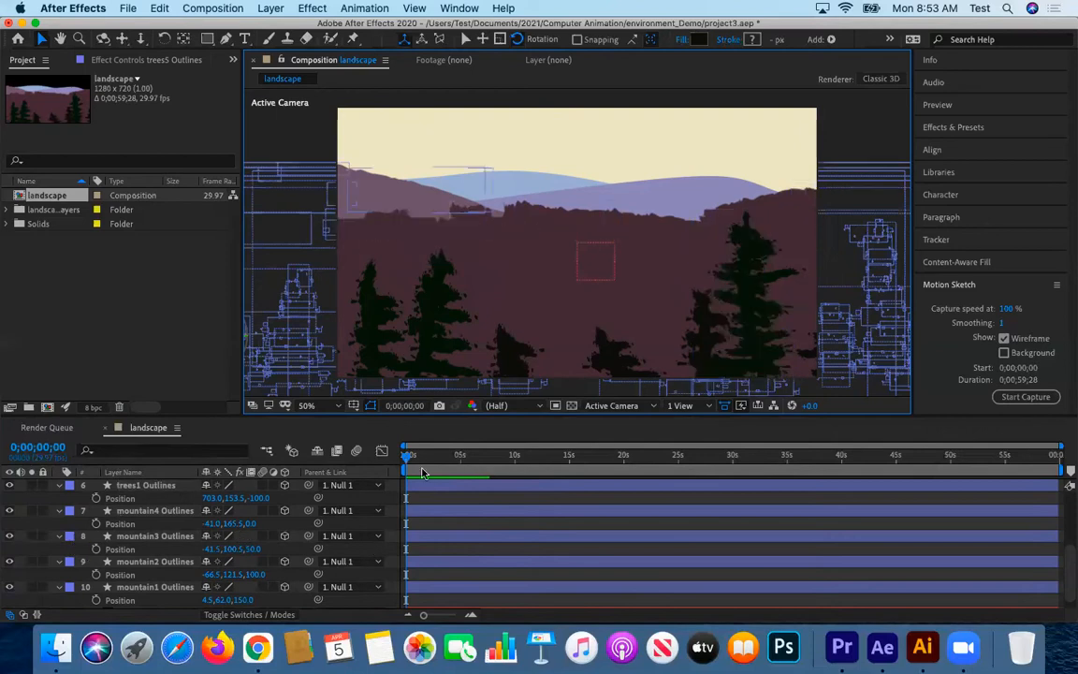
# Preview the null-driven parallax movement by playing from the first frame, then scrub from the start to about 10 seconds.
pyautogui.scroll(2, 113, 519)
pyautogui.click(120, 527)
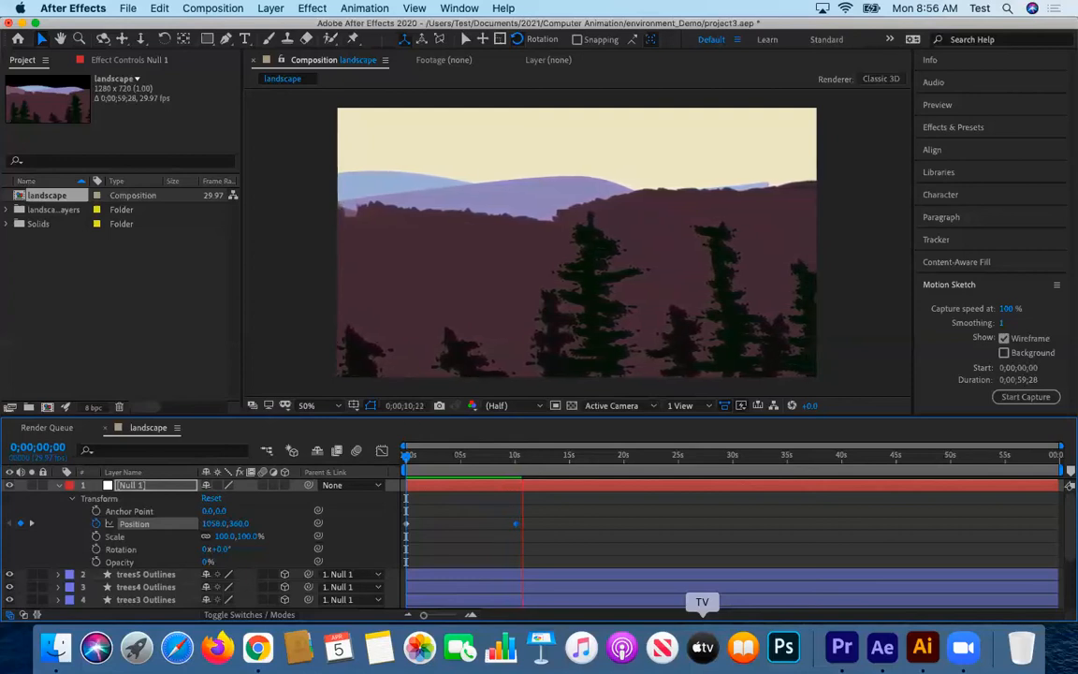
pyautogui.click(527, 456)
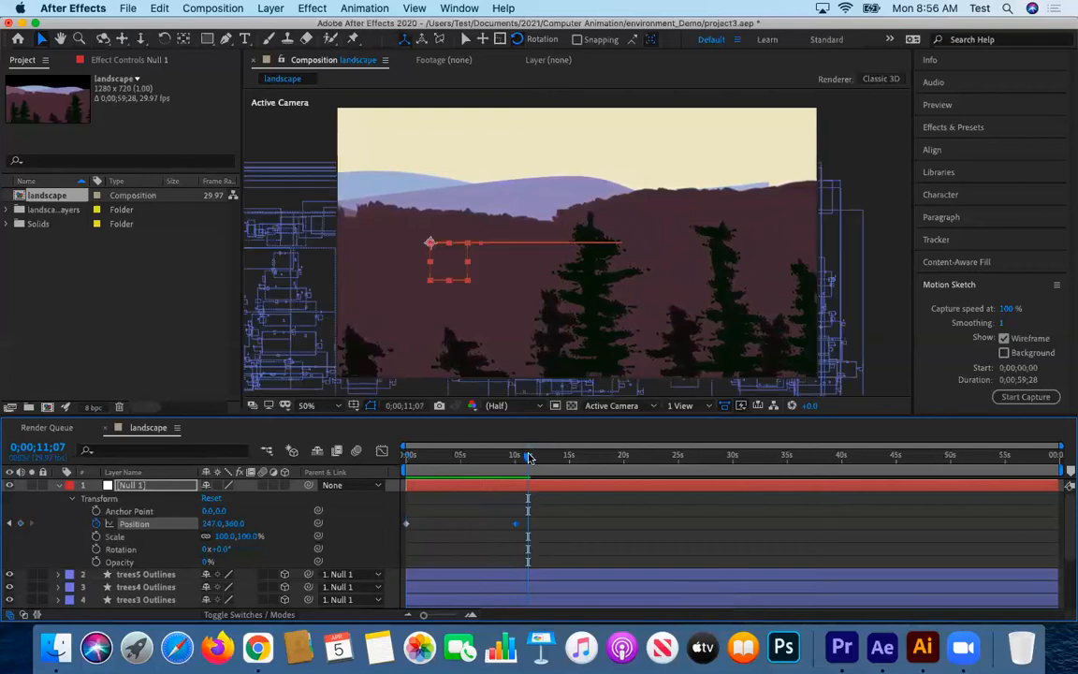
pyautogui.click(416, 456)
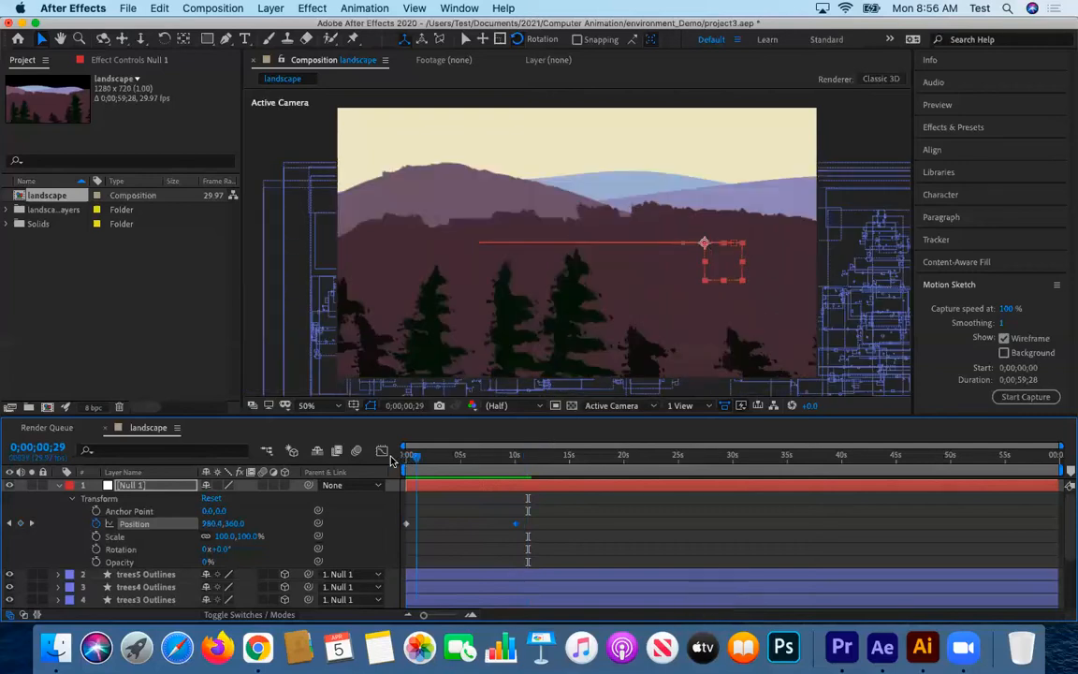
pyautogui.press('Home')
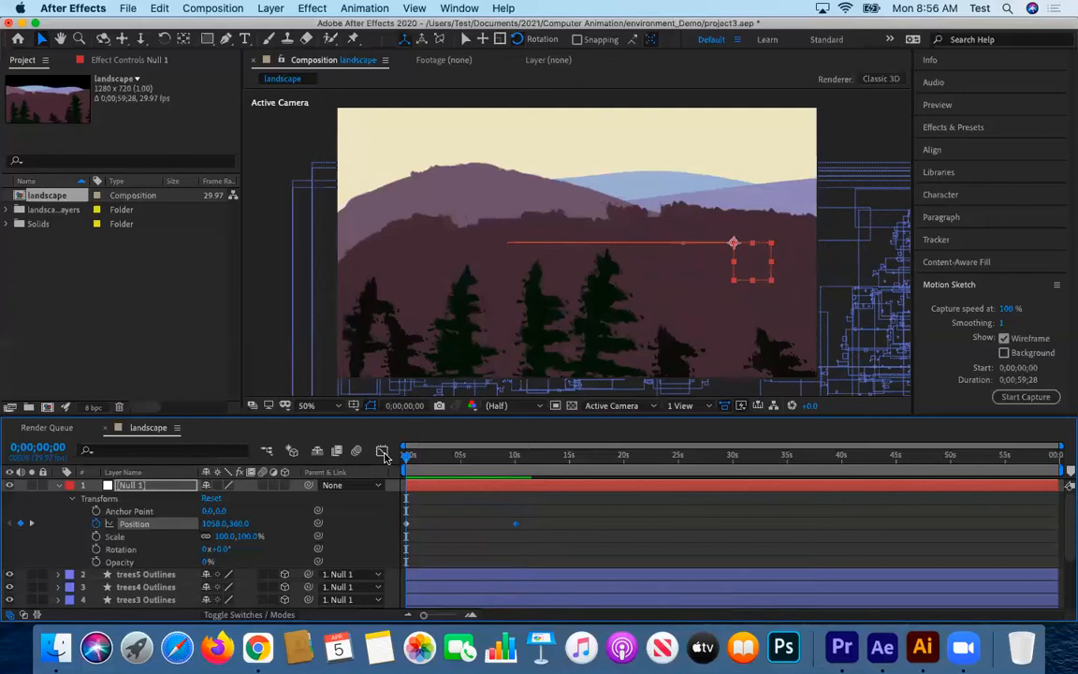
pyautogui.press('space')
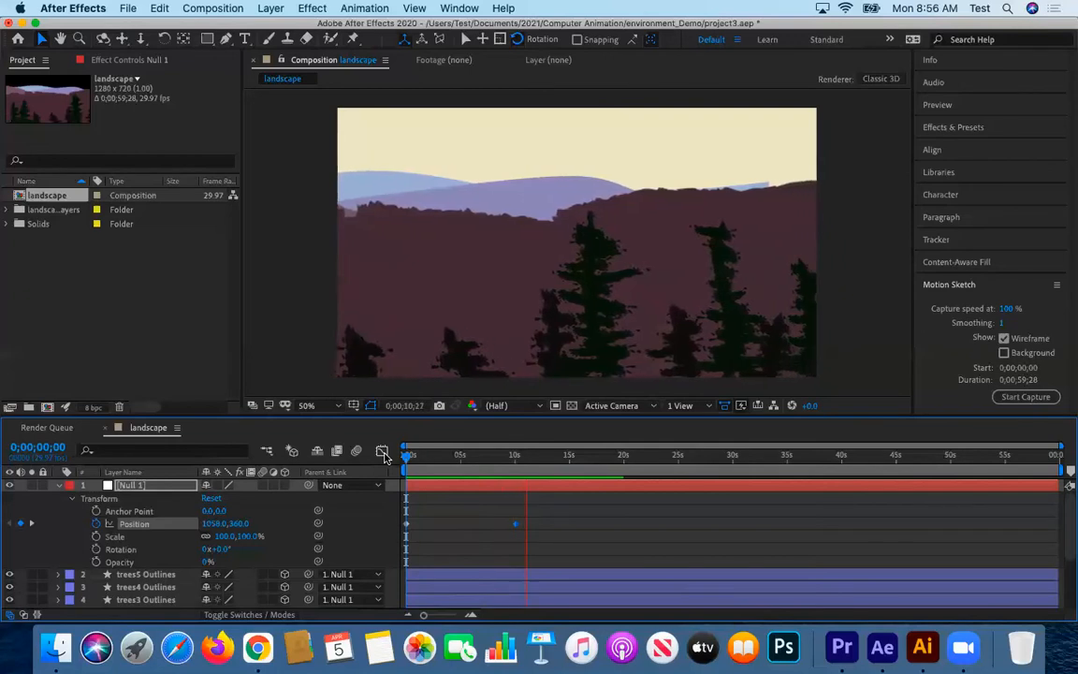
pyautogui.press('space')
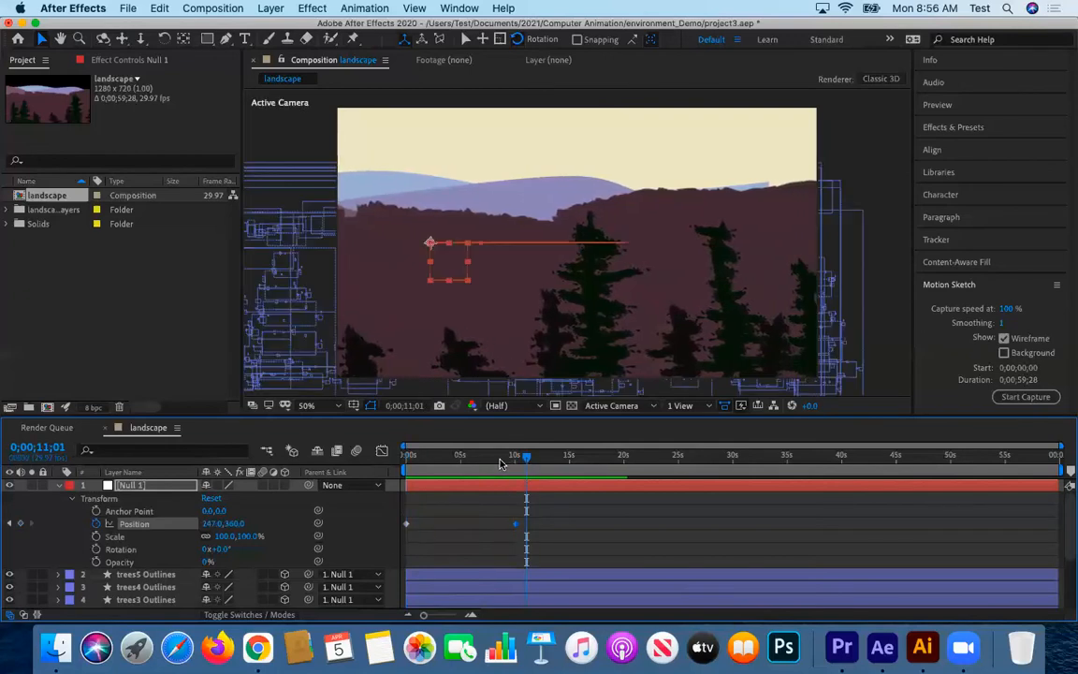
pyautogui.moveTo(473, 466); pyautogui.dragTo(352, 456)
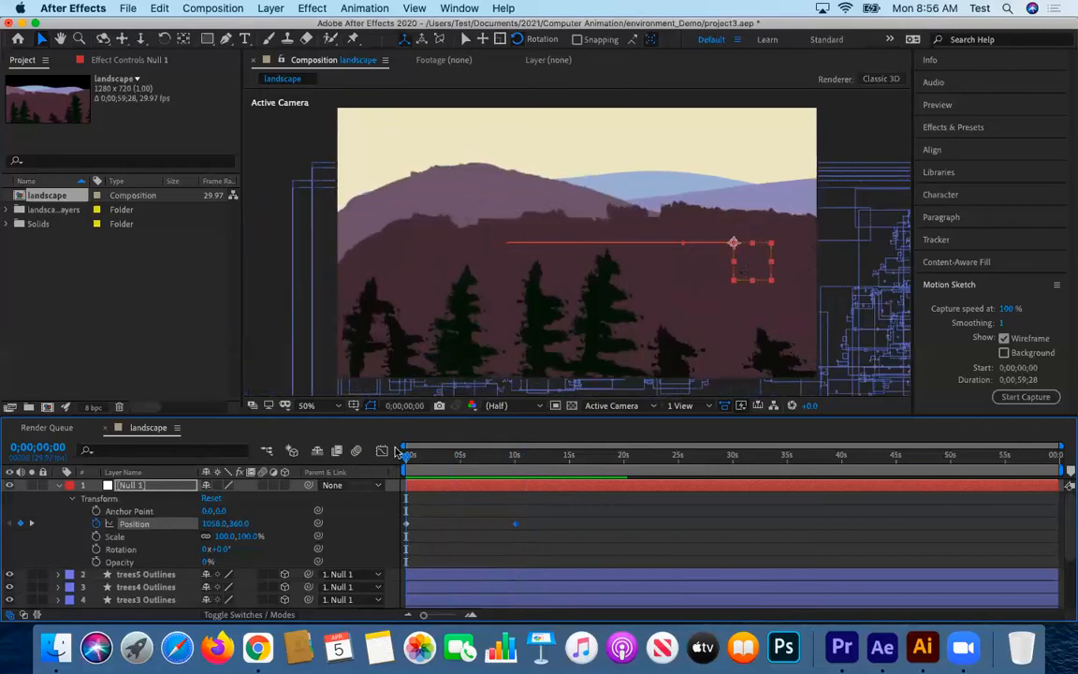
pyautogui.moveTo(406, 456); pyautogui.dragTo(512, 467)
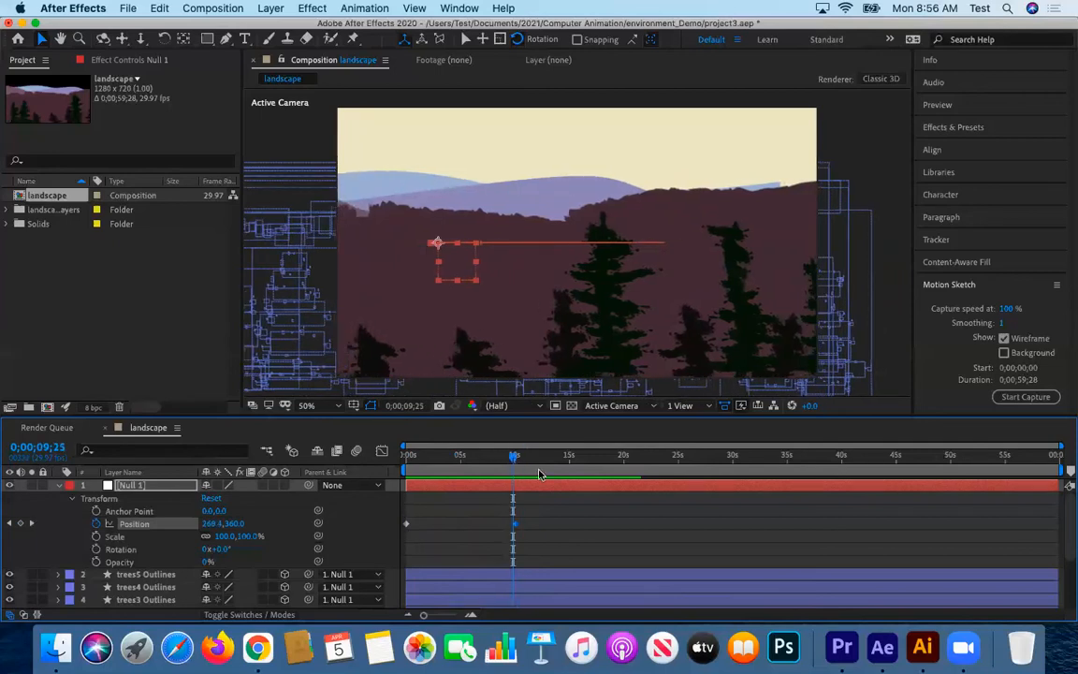
# Collapse Null 1's properties and scale mountain1 Outlines uniformly to 113% so it fills the frame's width.
pyautogui.click(58, 485)
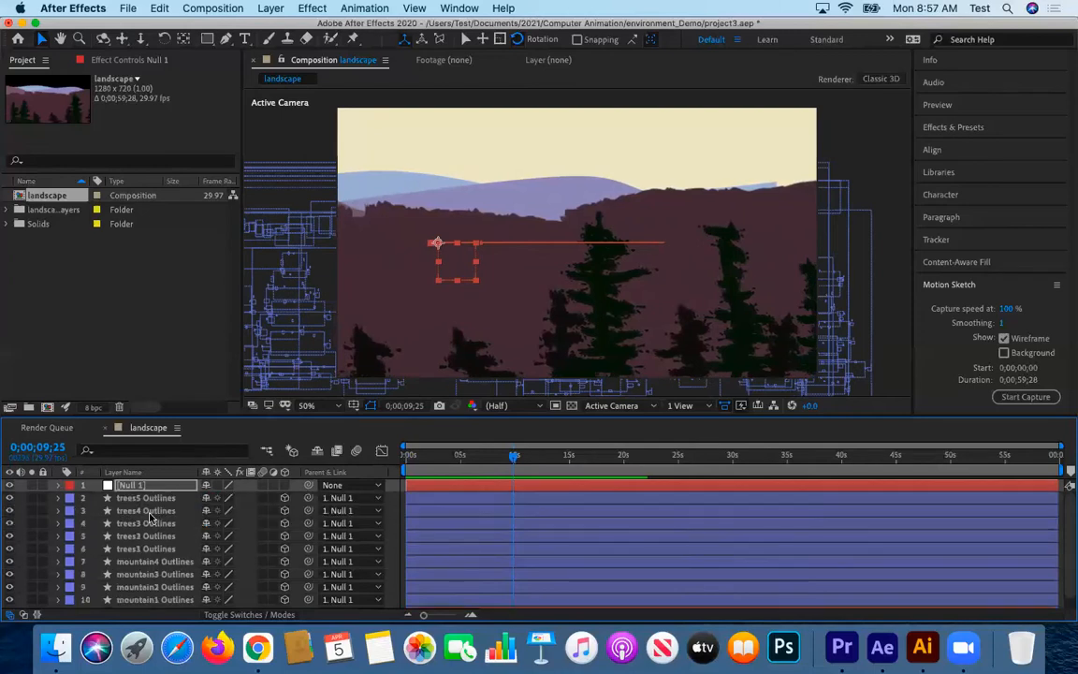
pyautogui.click(147, 563)
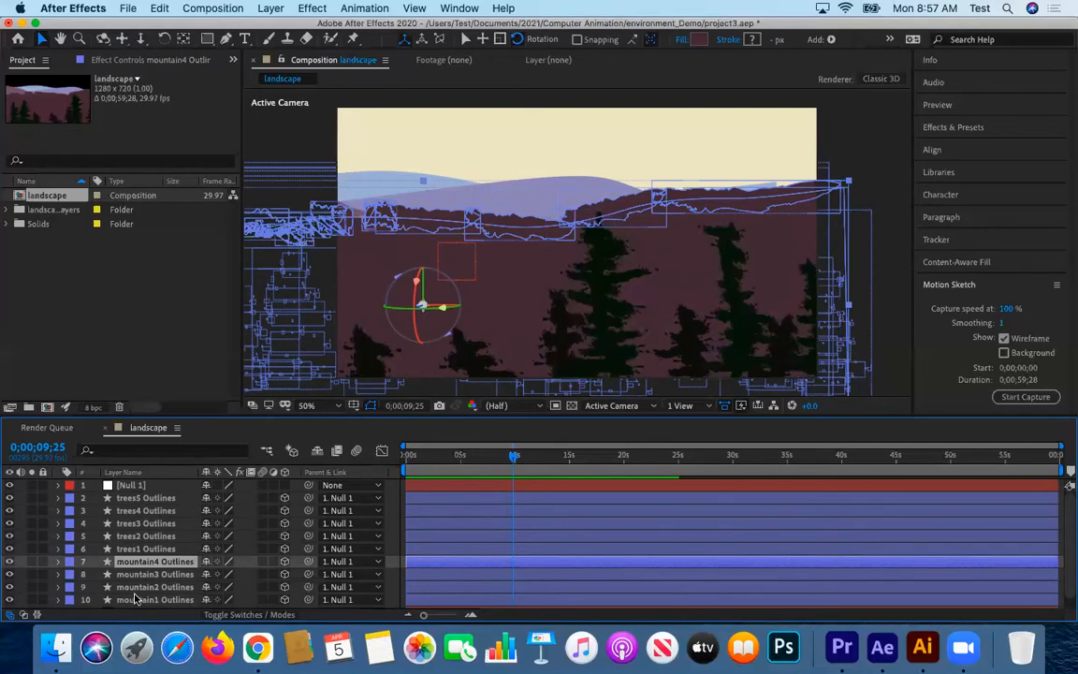
pyautogui.click(136, 600)
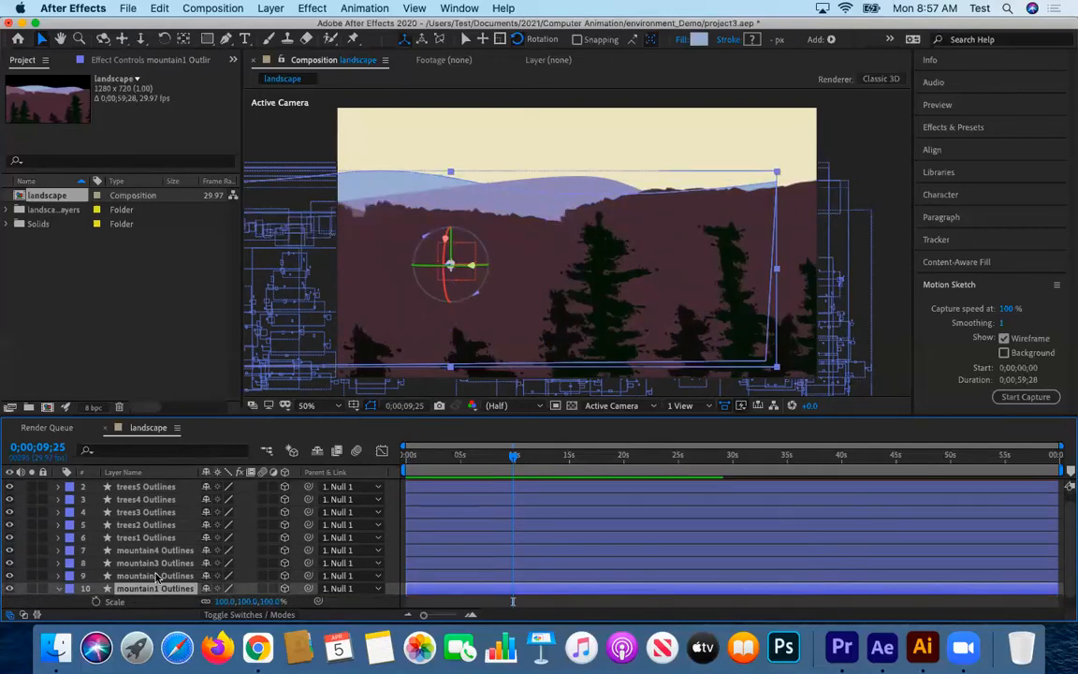
pyautogui.press('s')
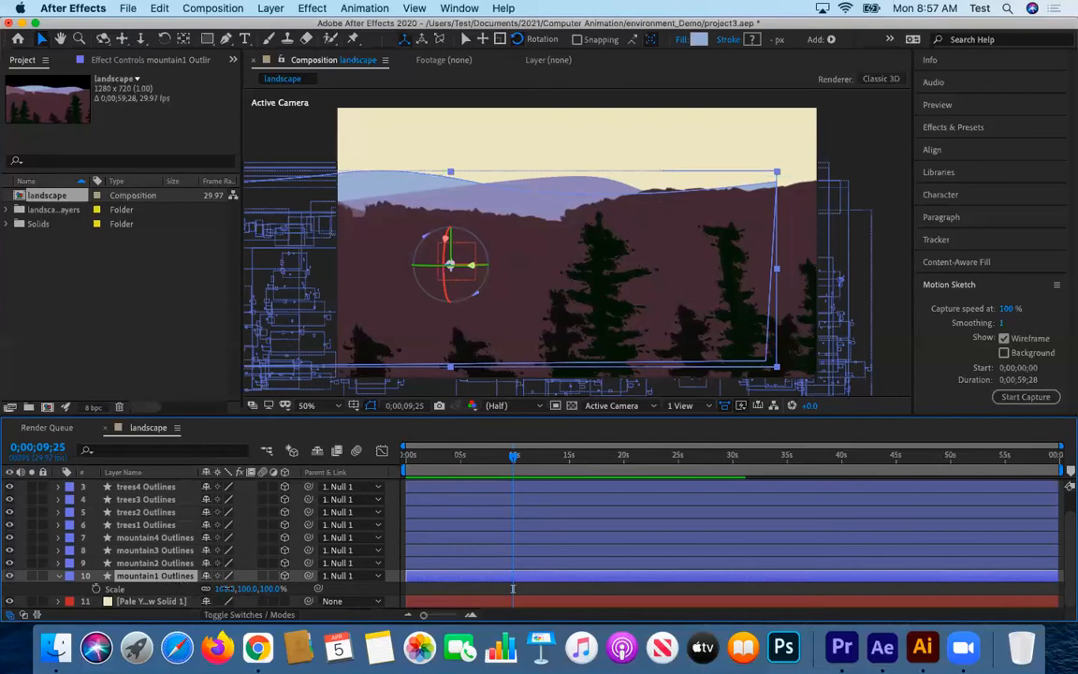
pyautogui.moveTo(226, 588)
pyautogui.mouseDown()
pyautogui.moveTo(272, 594)
pyautogui.moveTo(215, 588)
pyautogui.moveTo(234, 588)
pyautogui.mouseUp()
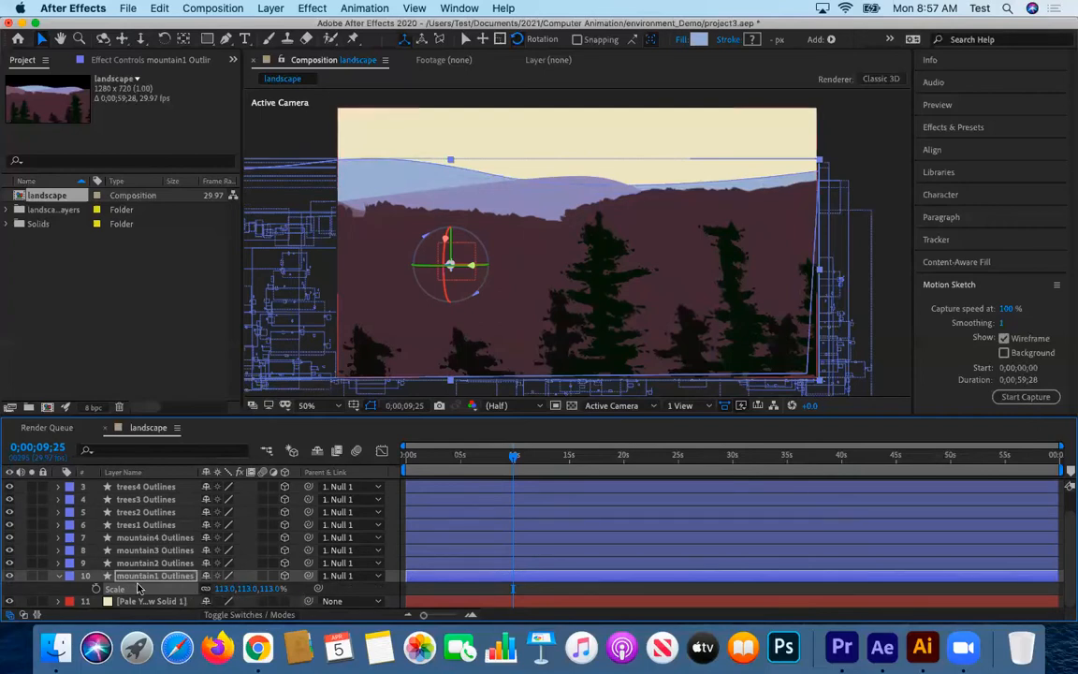
pyautogui.click(58, 576)
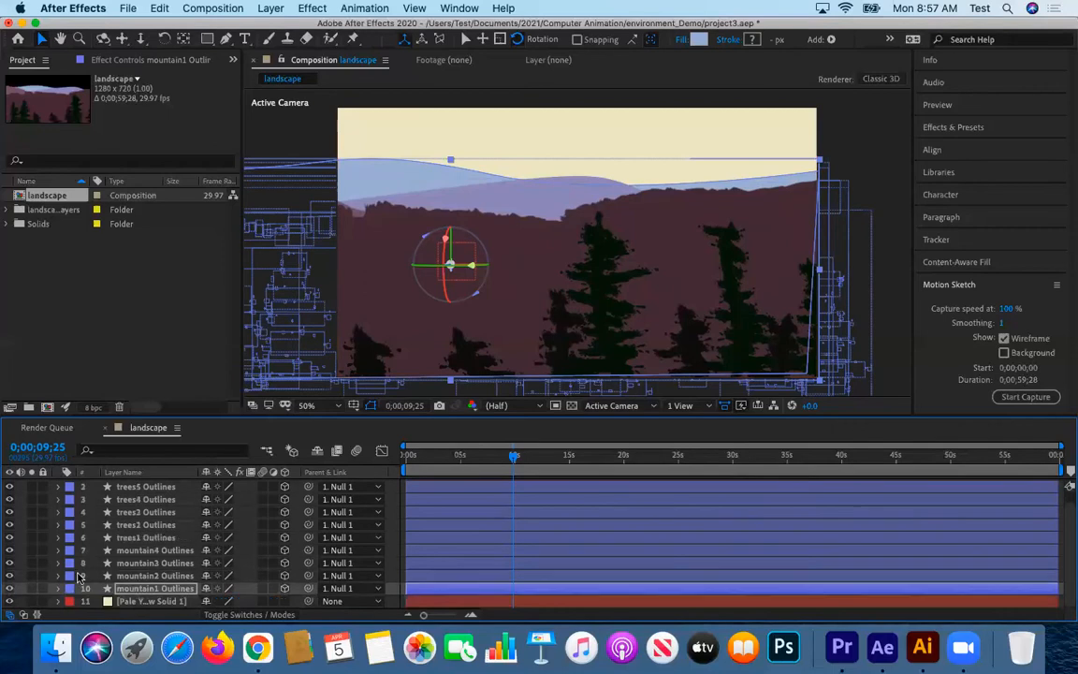
# Raise all five trees layers together by 39 pixels, giving trees5 Outlines a Y position of 201.
pyautogui.click(142, 537)
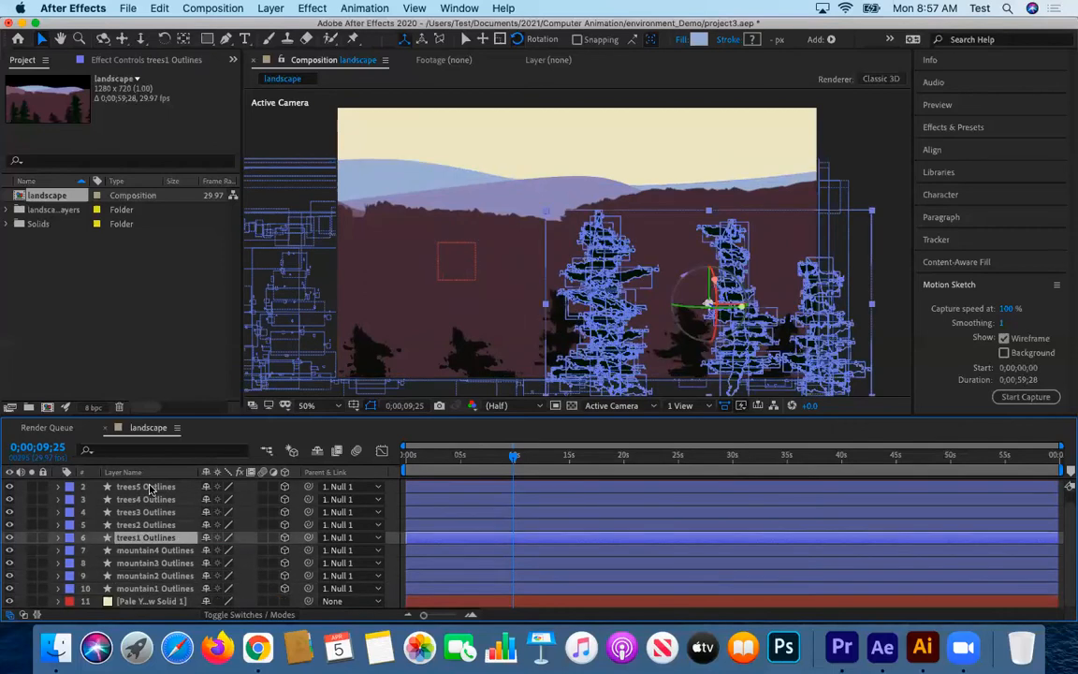
pyautogui.keyDown('shift'); pyautogui.click(150, 488); pyautogui.keyUp('shift')
pyautogui.press('p')
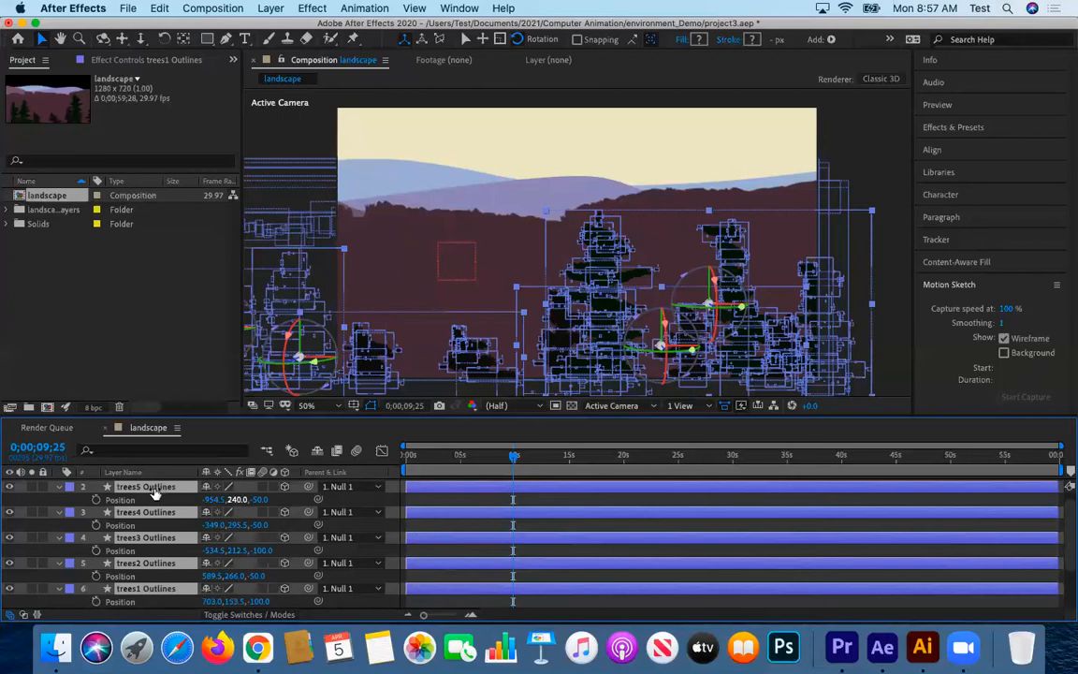
pyautogui.moveTo(235, 499); pyautogui.dragTo(209, 500)
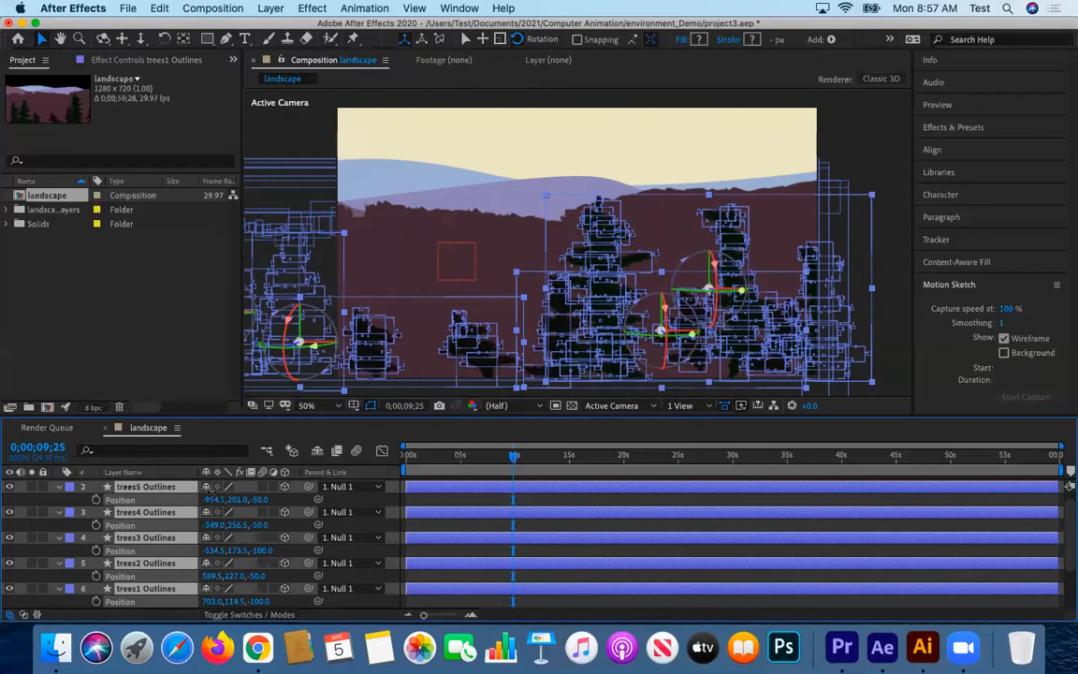
# Lower all five trees layers together by 28 pixels, giving trees5 Outlines a Y position of 229, and collapse their properties.
pyautogui.press('Down')
pyautogui.moveTo(224, 489); pyautogui.dragTo(244, 492)
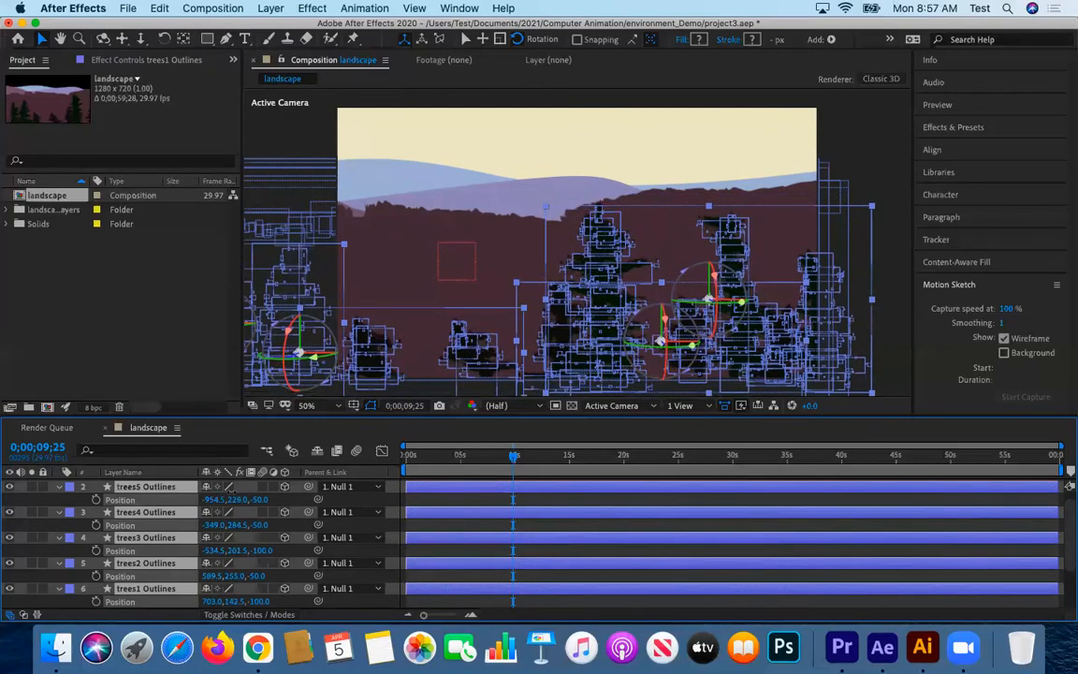
pyautogui.click(59, 488)
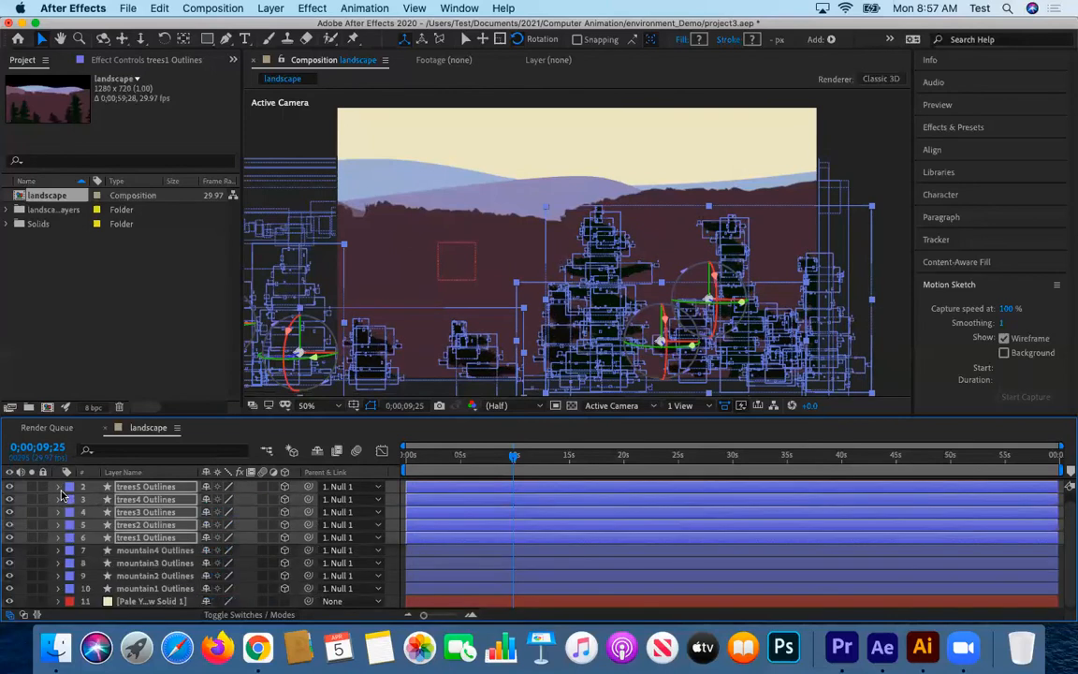
# Lower mountain4 Outlines to a Y position of 229.5 and collapse its properties.
pyautogui.click(145, 552)
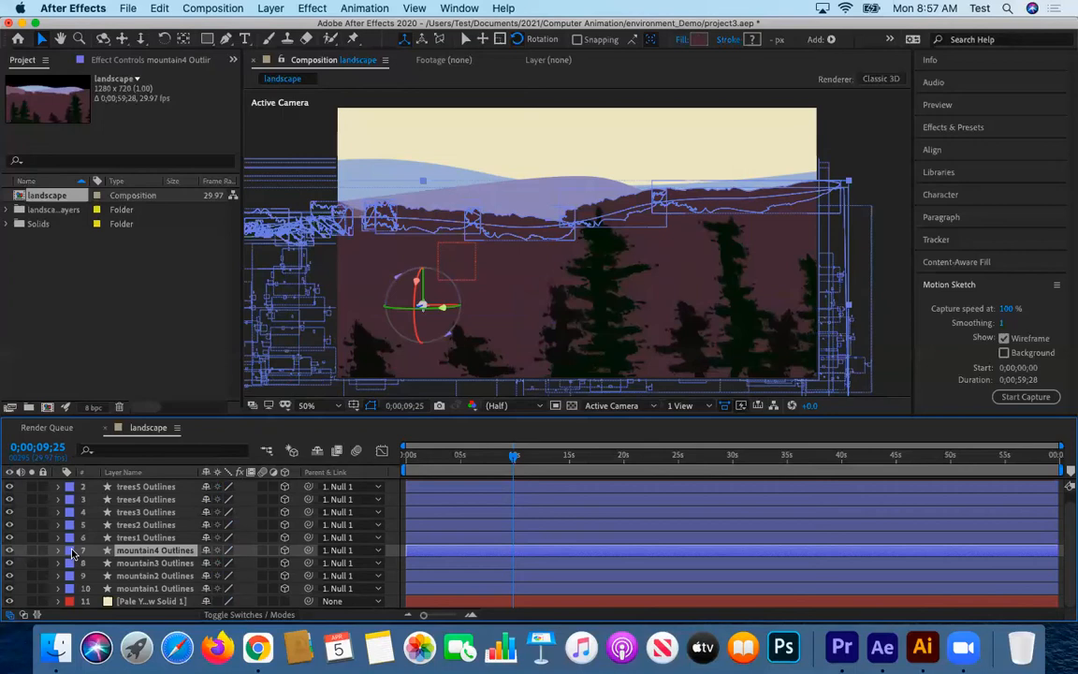
pyautogui.press('p')
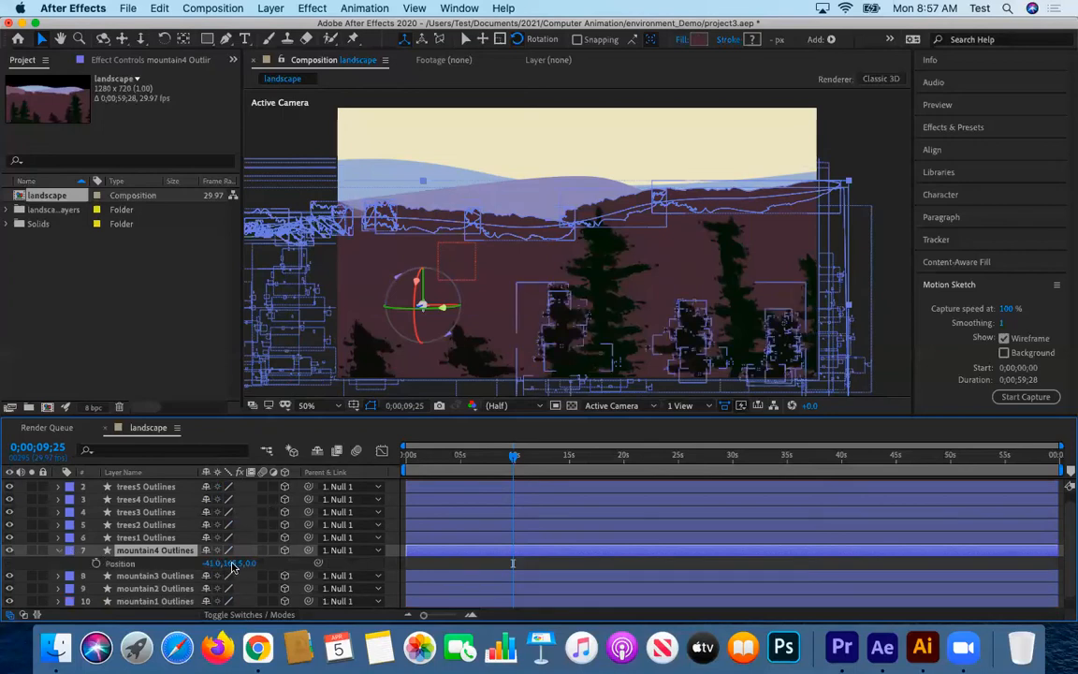
pyautogui.moveTo(227, 563); pyautogui.dragTo(263, 568)
pyautogui.moveTo(263, 568); pyautogui.dragTo(270, 569)
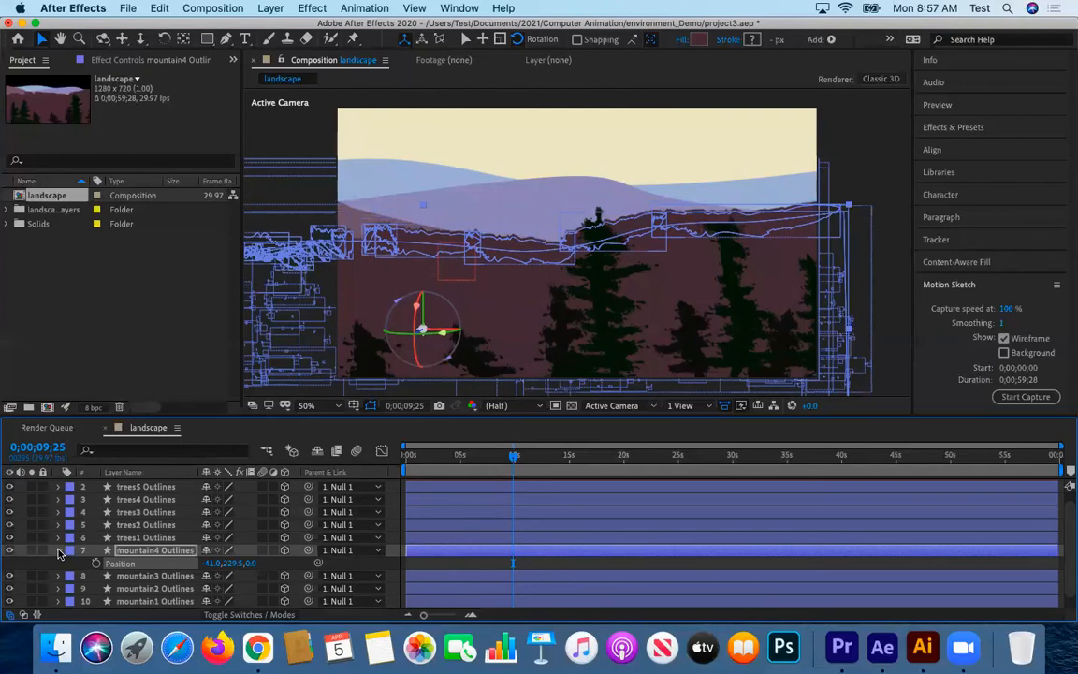
pyautogui.click(58, 551)
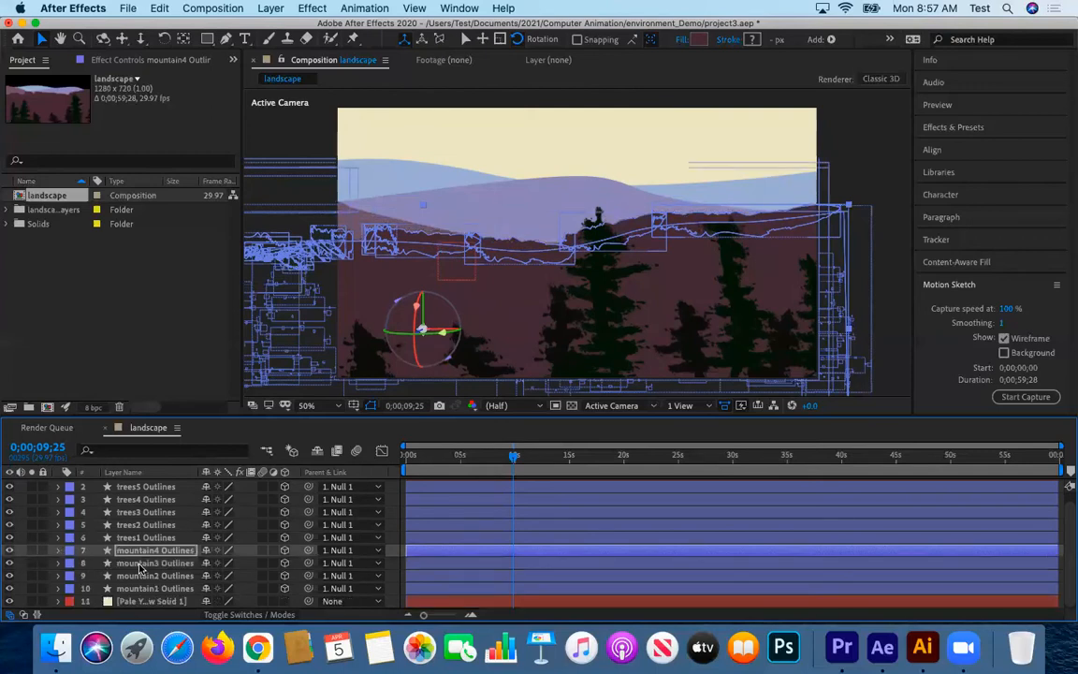
# Move the current time to about 5 seconds and lower mountain2 Outlines to a Y position of 145.5.
pyautogui.click(141, 564)
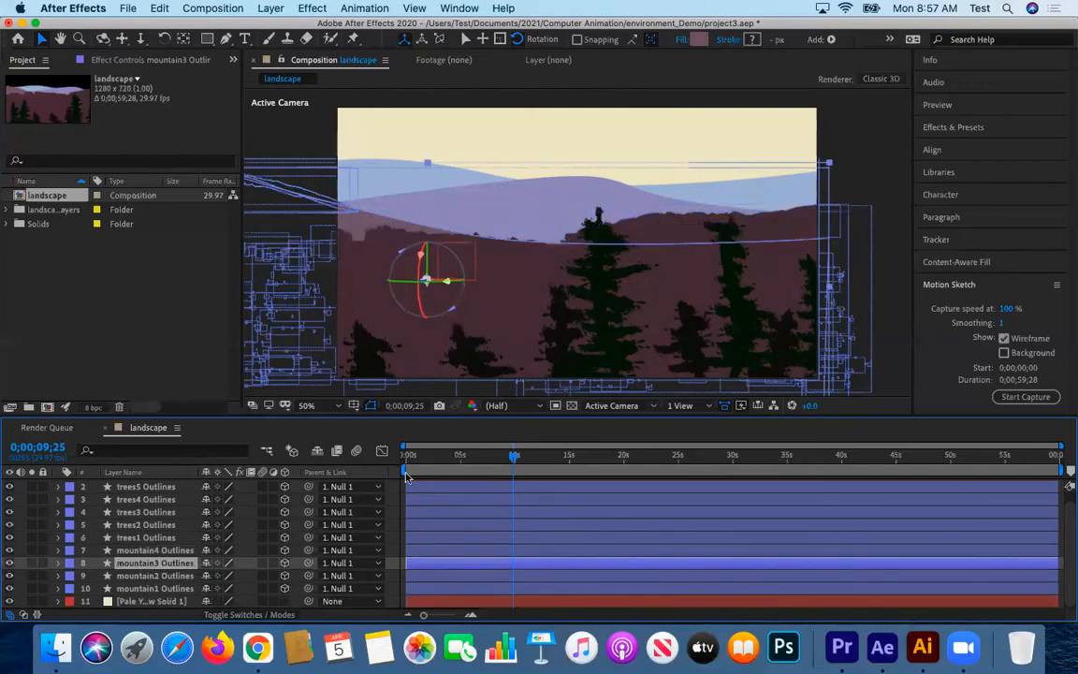
pyautogui.moveTo(471, 462); pyautogui.dragTo(459, 461)
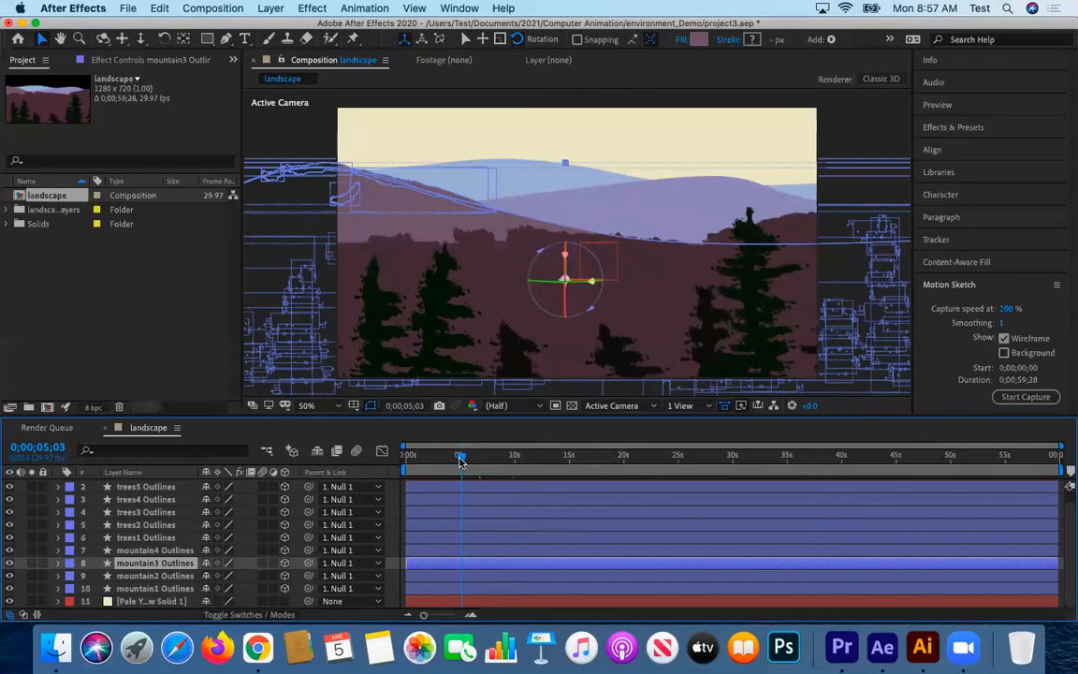
pyautogui.click(143, 575)
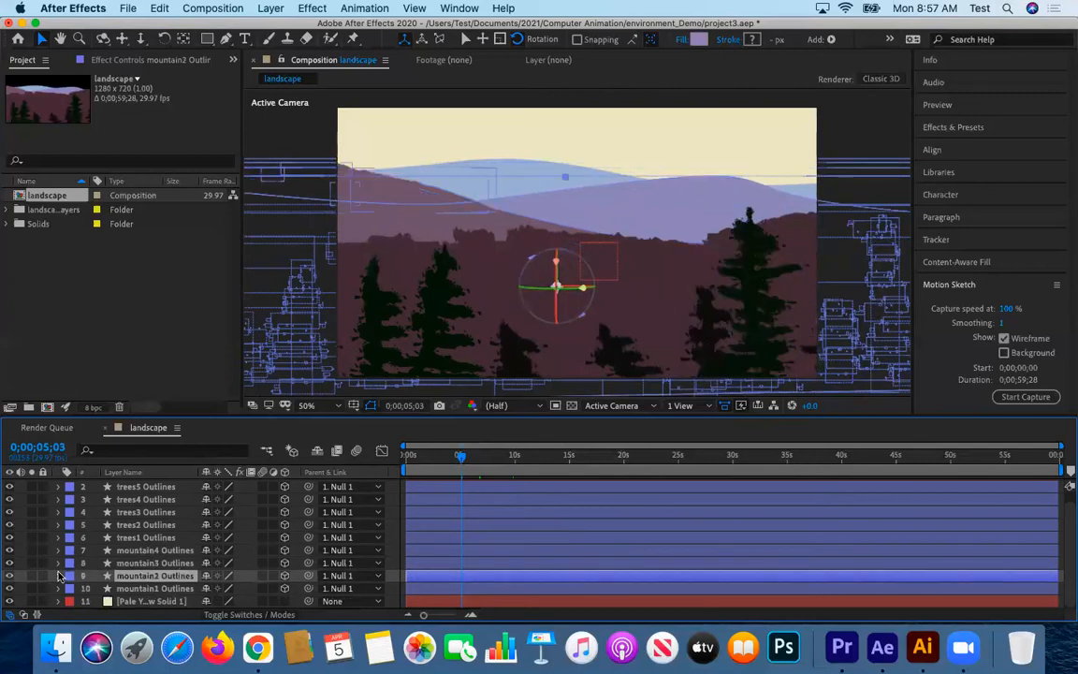
pyautogui.press('p')
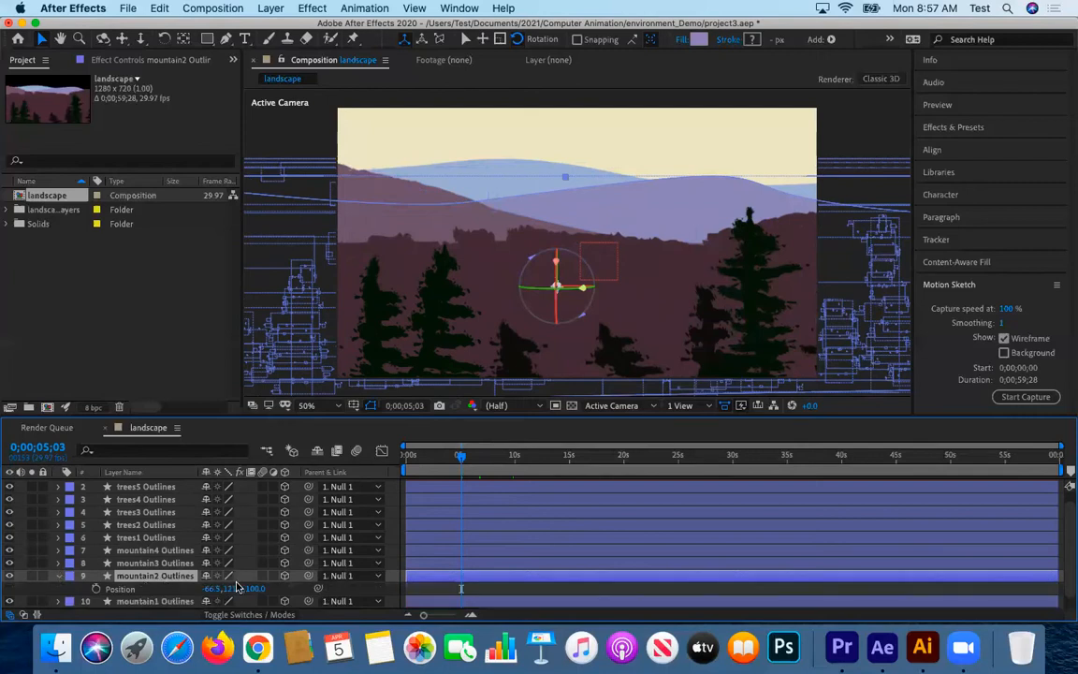
pyautogui.moveTo(234, 588)
pyautogui.mouseDown()
pyautogui.moveTo(225, 589)
pyautogui.moveTo(249, 588)
pyautogui.moveTo(239, 588)
pyautogui.mouseUp()
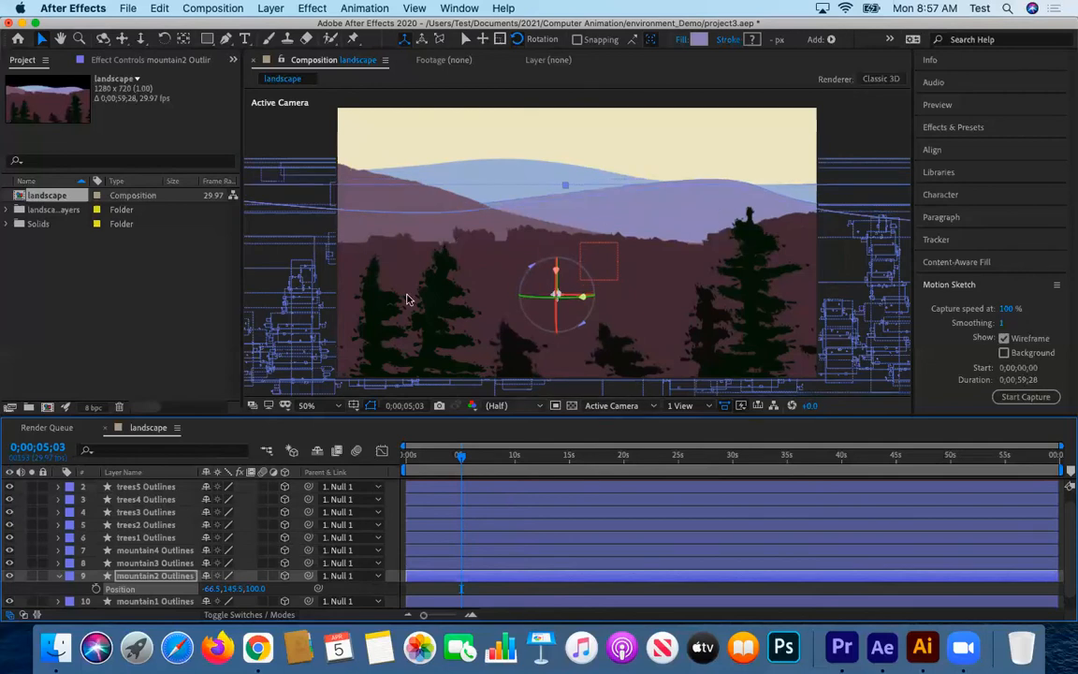
# Raise the trees3 Outlines layer to a Y position of 182.5.
pyautogui.click(152, 486)
pyautogui.click(157, 498)
pyautogui.click(147, 512)
pyautogui.press('p')
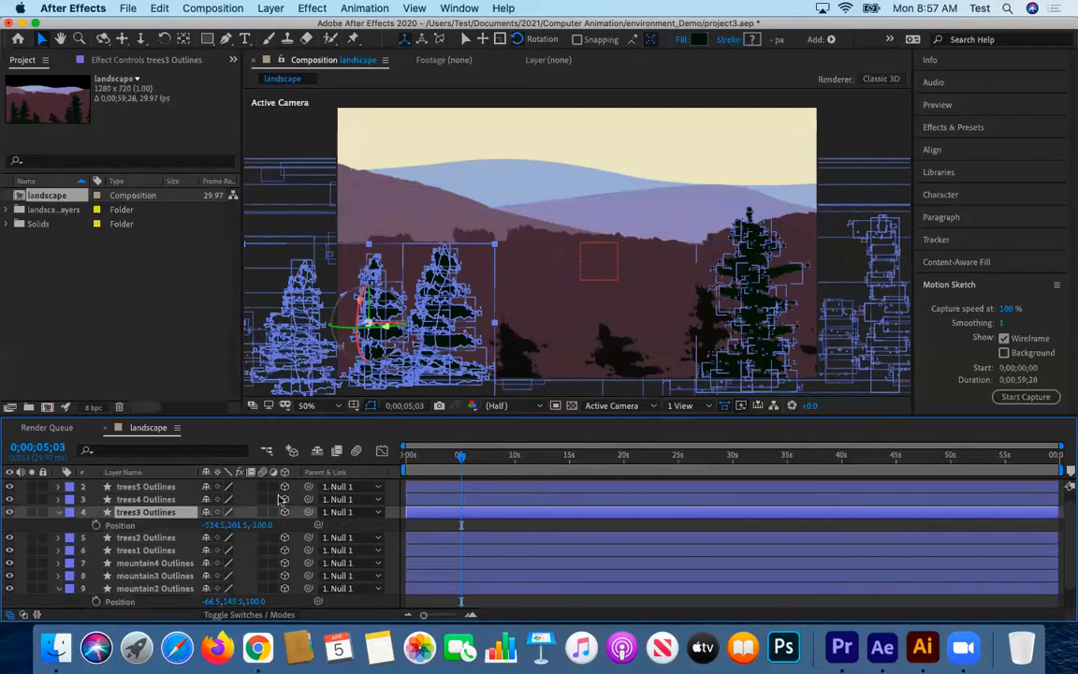
pyautogui.moveTo(236, 528)
pyautogui.mouseDown()
pyautogui.moveTo(245, 525)
pyautogui.moveTo(230, 521)
pyautogui.mouseUp()
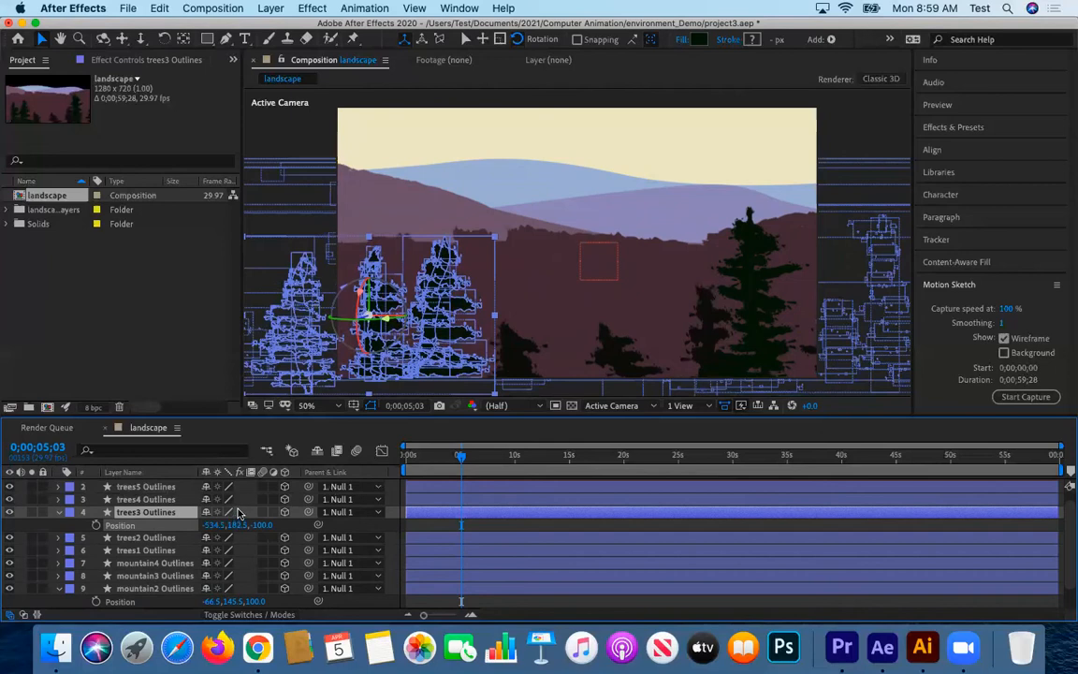
pyautogui.click(239, 510)
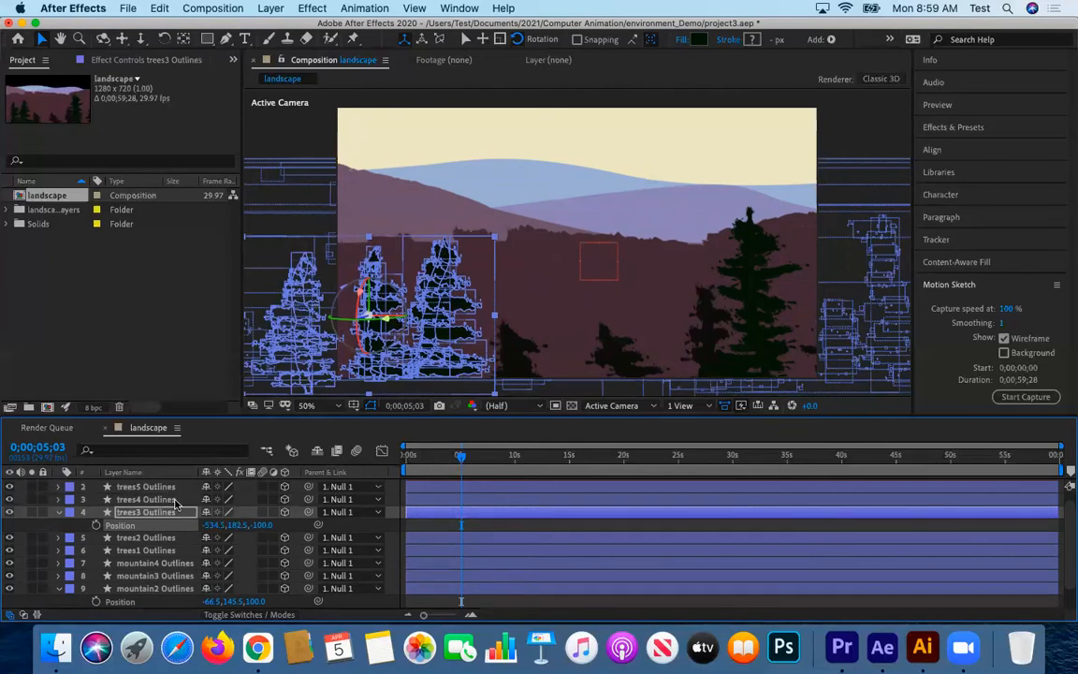
# At the first frame, shift trees4 Outlines to an X position of -281, then collapse the trees4 and trees3 properties.
pyautogui.press('Home')
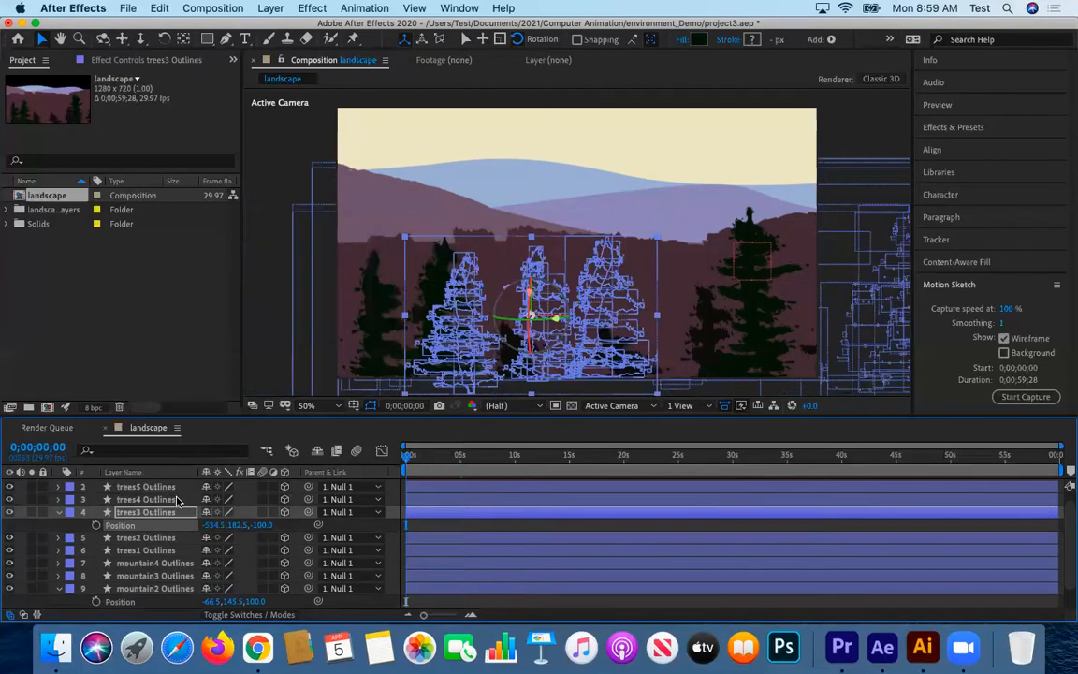
pyautogui.click(180, 500)
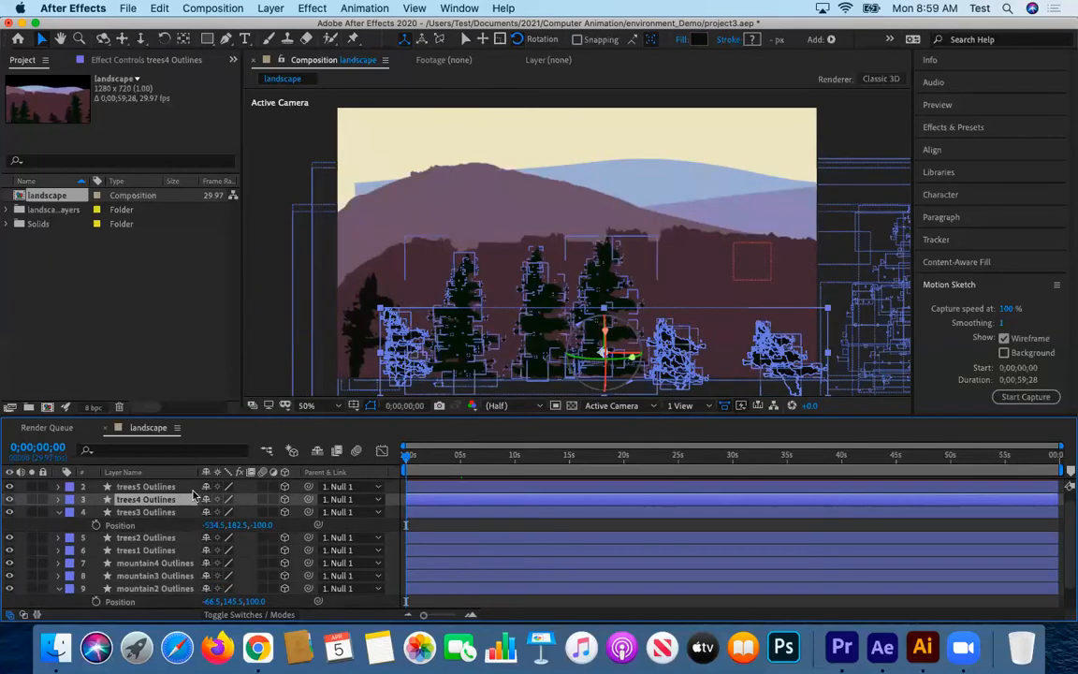
pyautogui.press('p')
pyautogui.moveTo(227, 515); pyautogui.dragTo(261, 513)
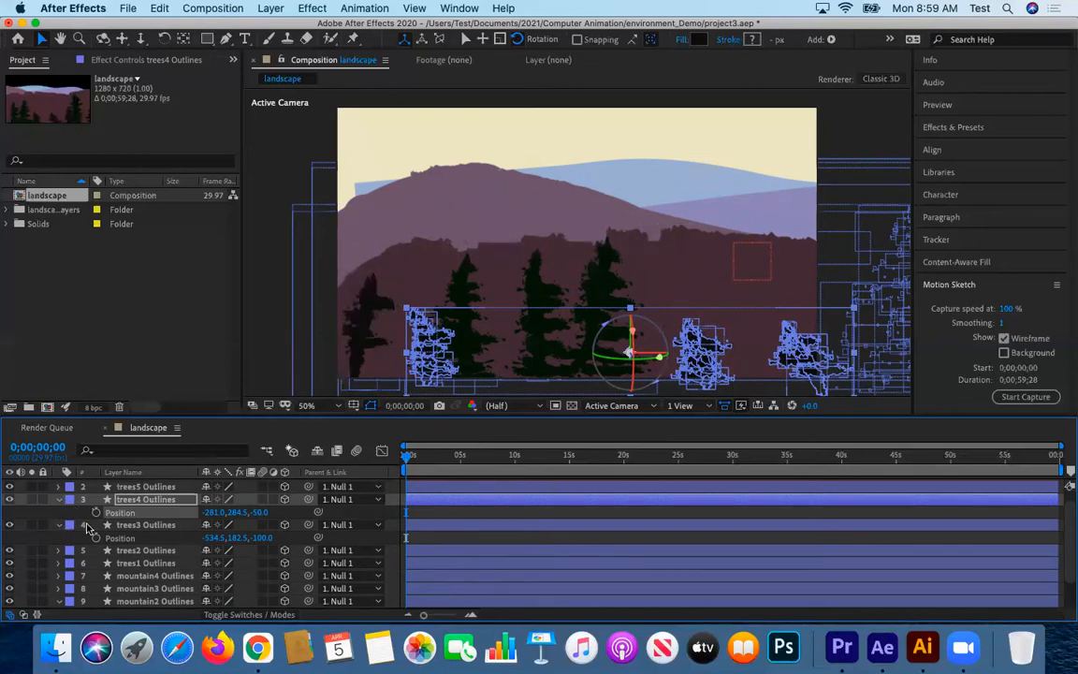
pyautogui.click(58, 501)
pyautogui.click(52, 512)
pyautogui.click(59, 512)
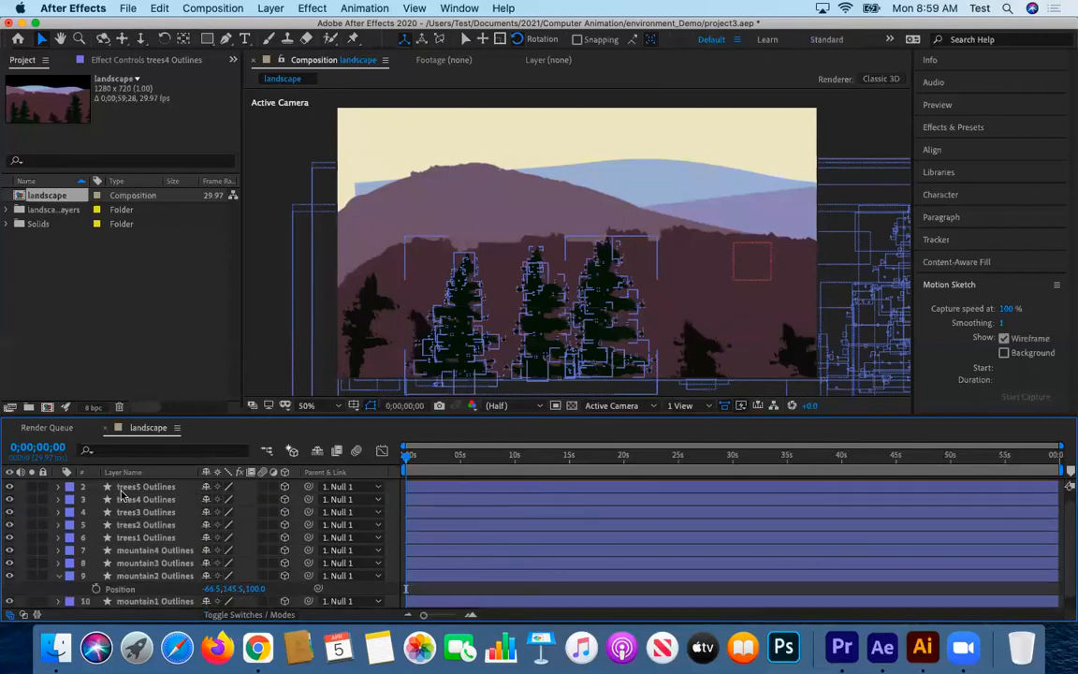
# Stretch mountain1 Outlines horizontally to 117.6% past the frame's left edge, then return to the first frame and collapse its properties.
pyautogui.scroll(1, 120, 496)
pyautogui.click(131, 486)
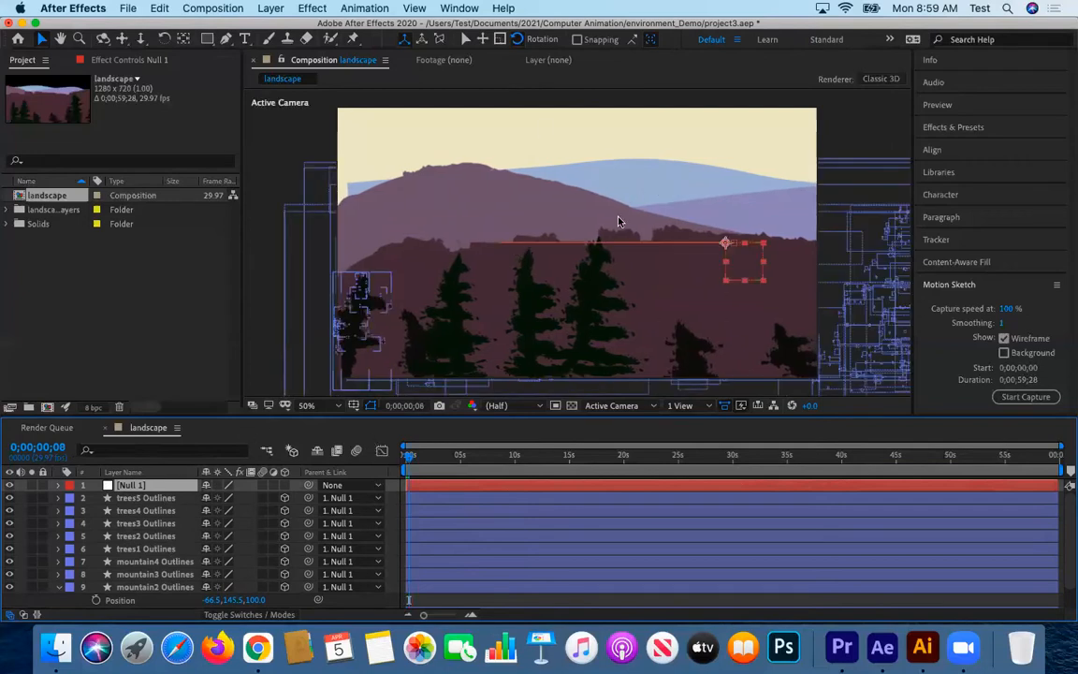
pyautogui.click(578, 159)
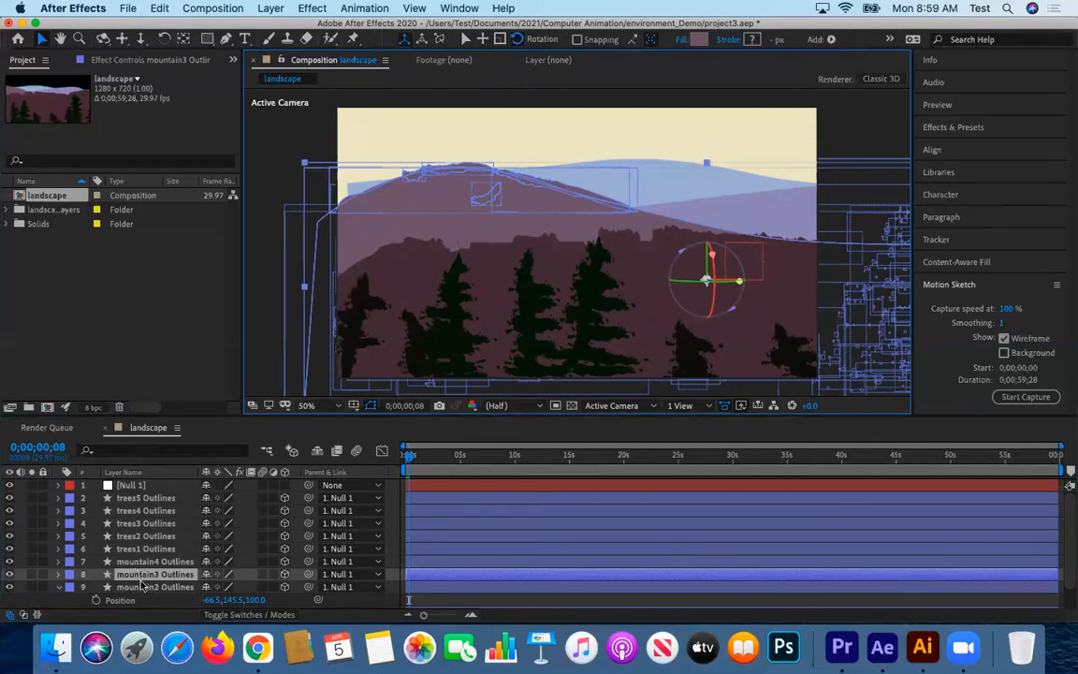
pyautogui.click(143, 585)
pyautogui.scroll(-1, 142, 585)
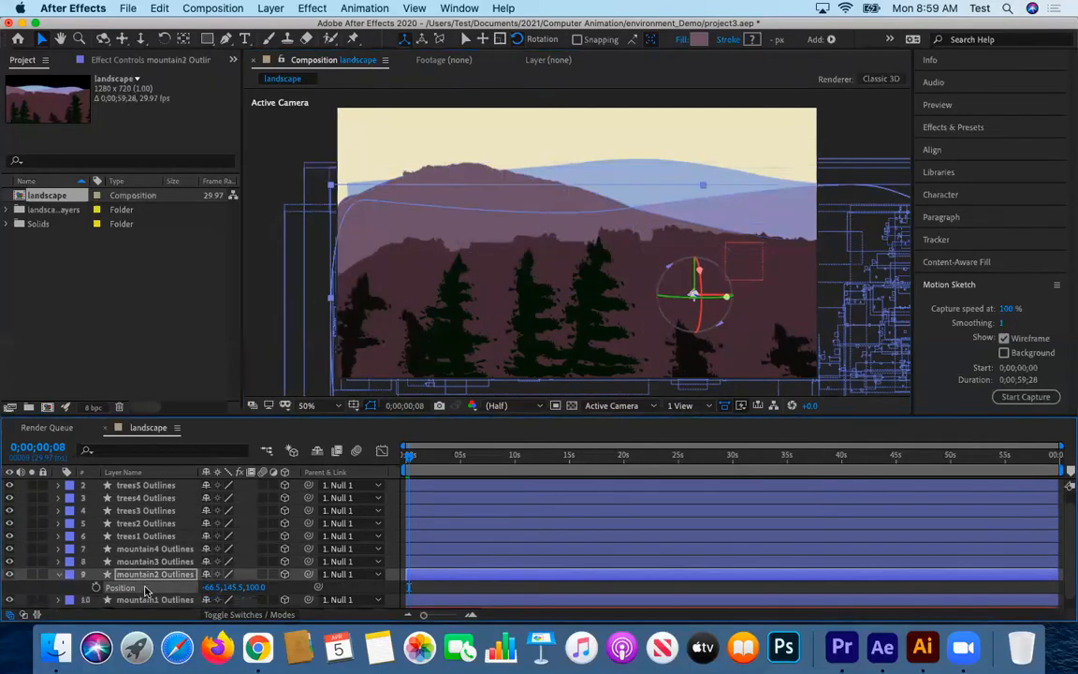
pyautogui.scroll(-1, 145, 590)
pyautogui.click(145, 588)
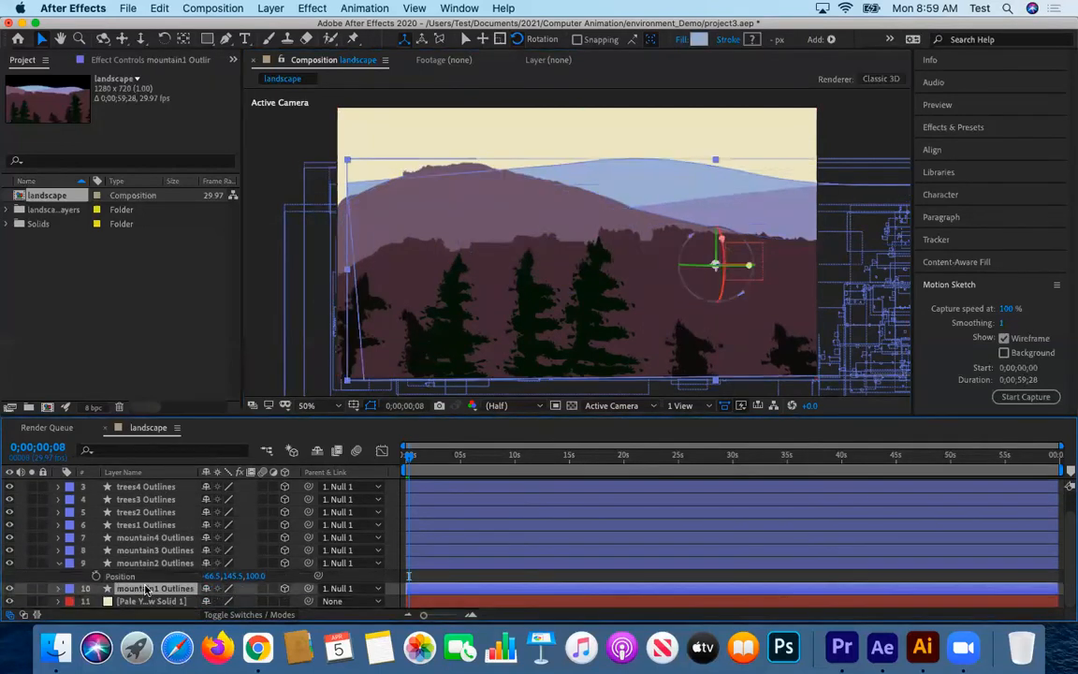
pyautogui.press('s')
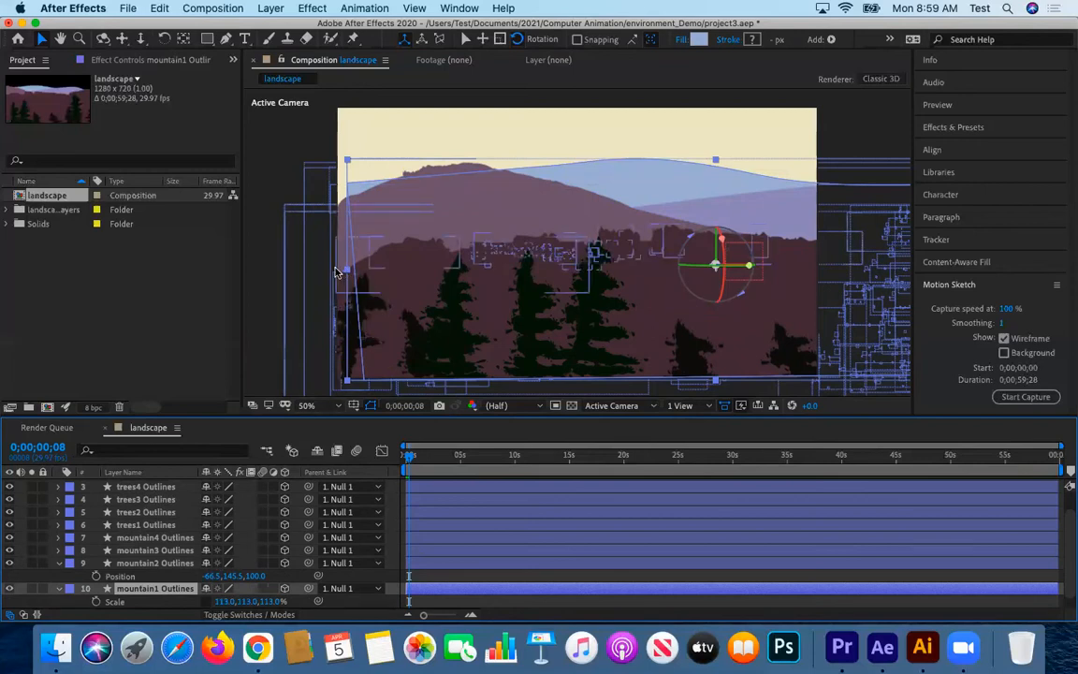
pyautogui.moveTo(344, 273); pyautogui.dragTo(334, 273)
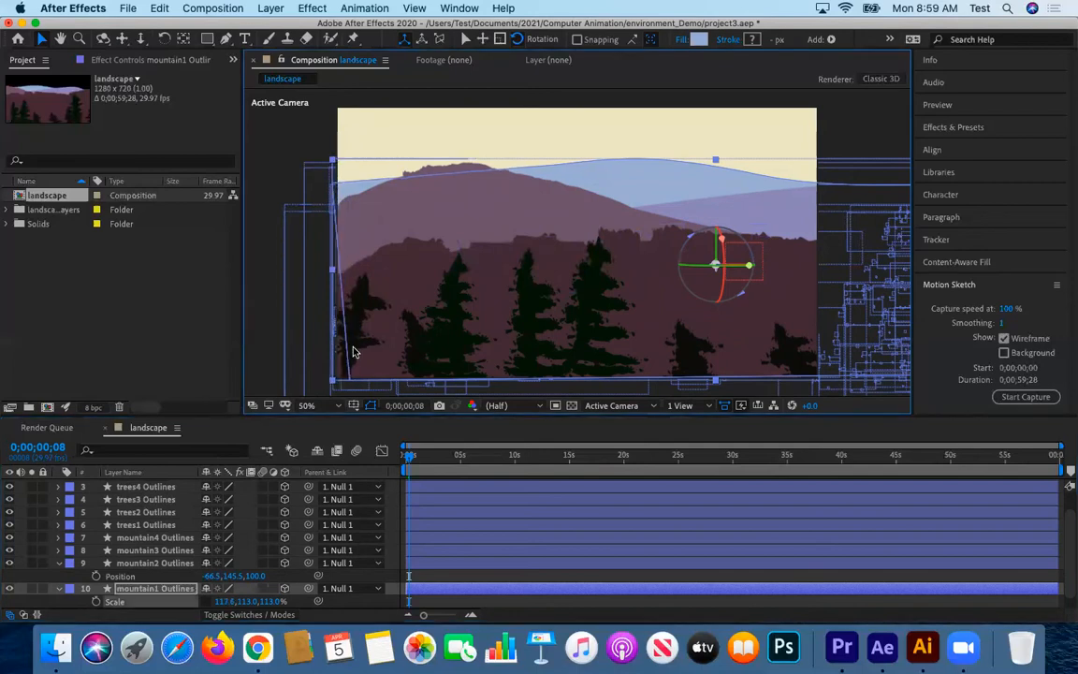
pyautogui.click(399, 458)
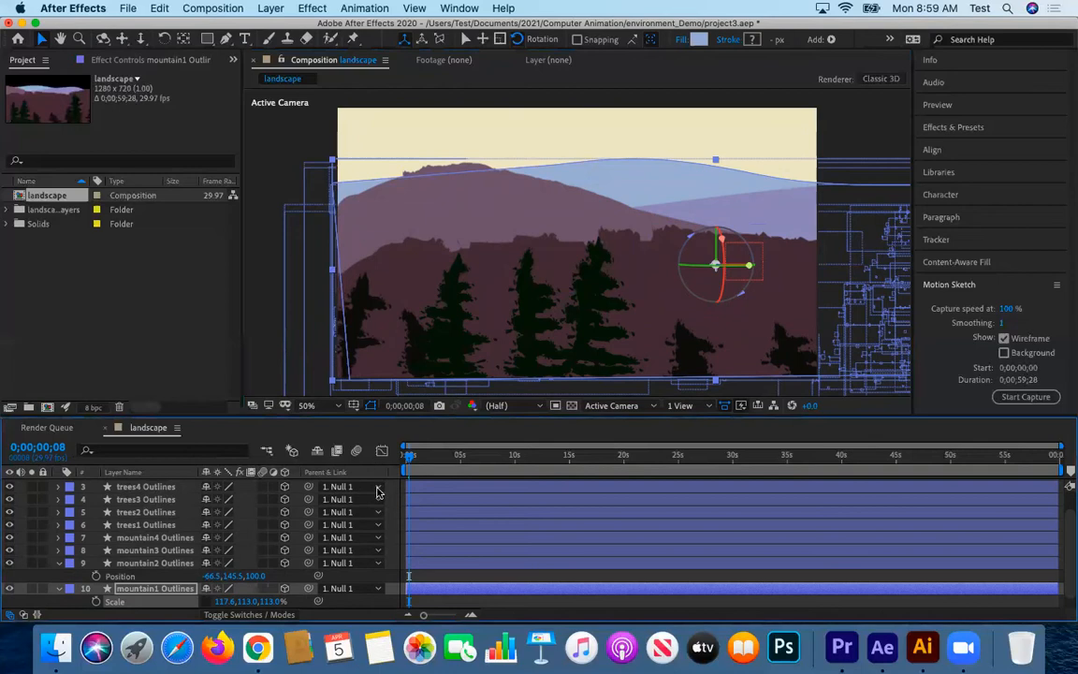
pyautogui.click(58, 588)
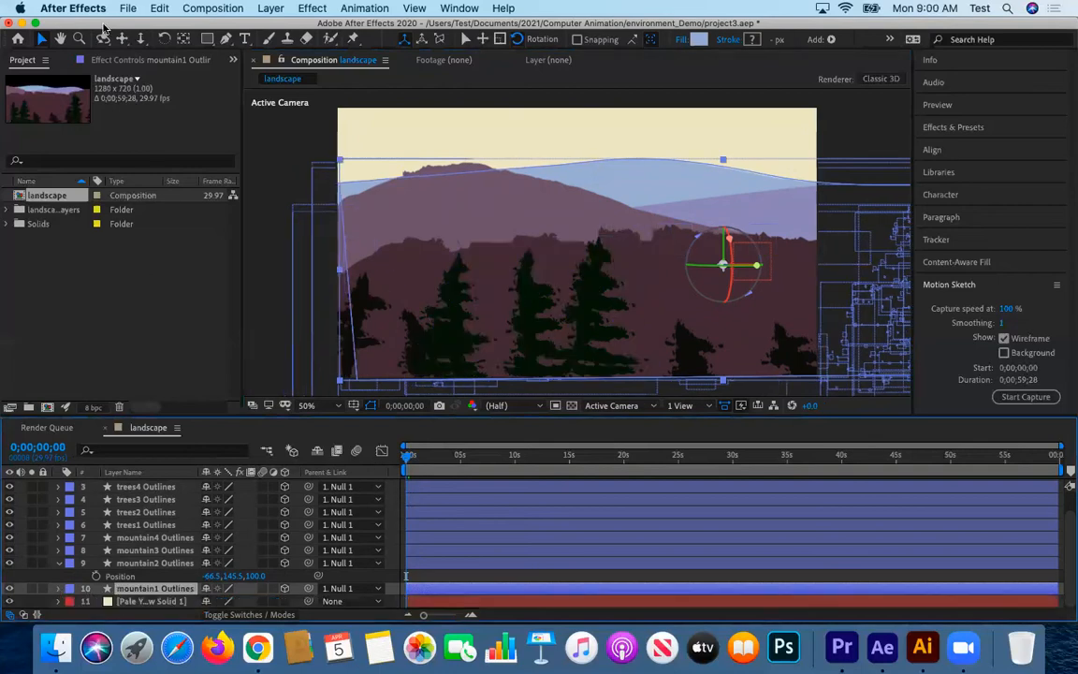
# At the first frame, widen mountain1 Outlines to a horizontal scale of 122.2% and collapse the mountain layers' open properties.
pyautogui.click(354, 98)
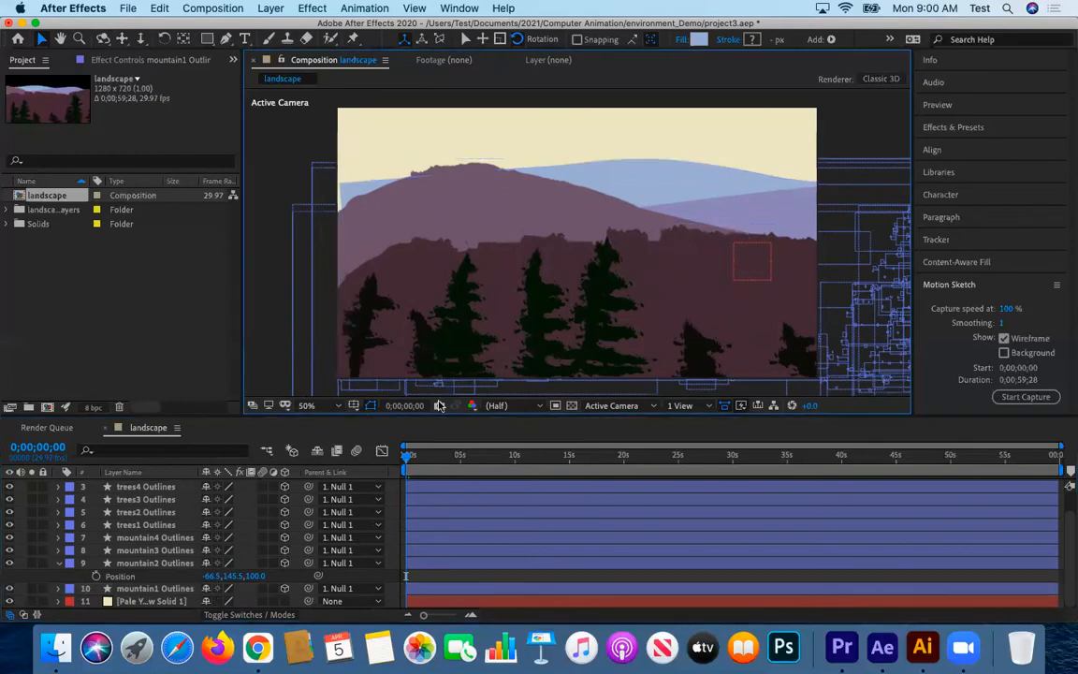
pyautogui.click(407, 457)
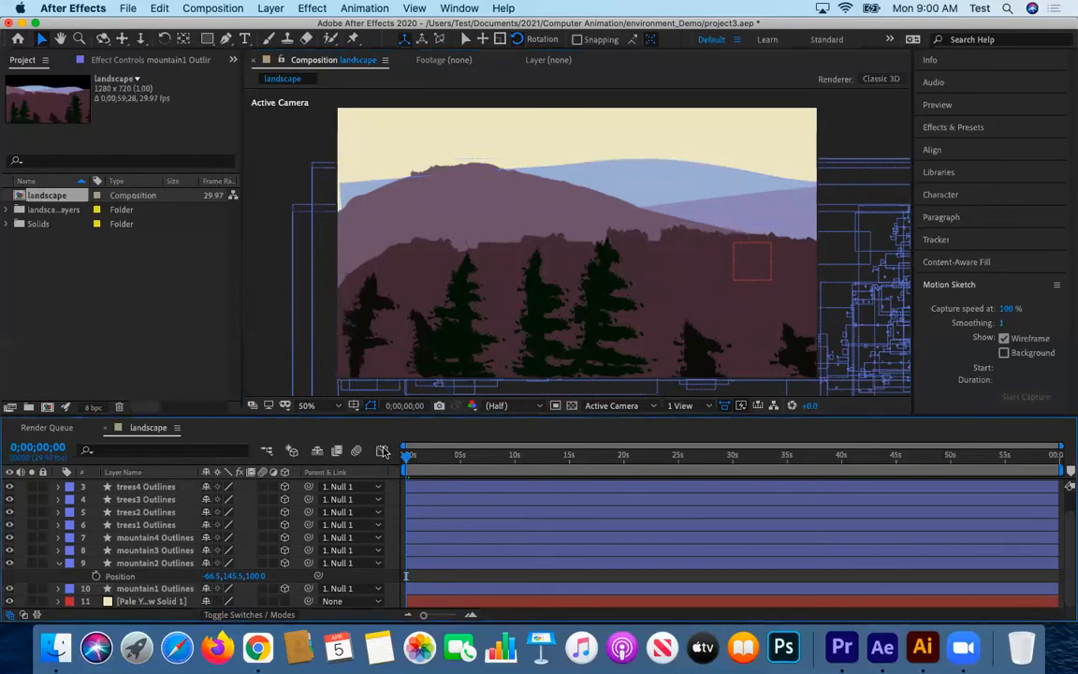
pyautogui.click(168, 588)
pyautogui.press('s')
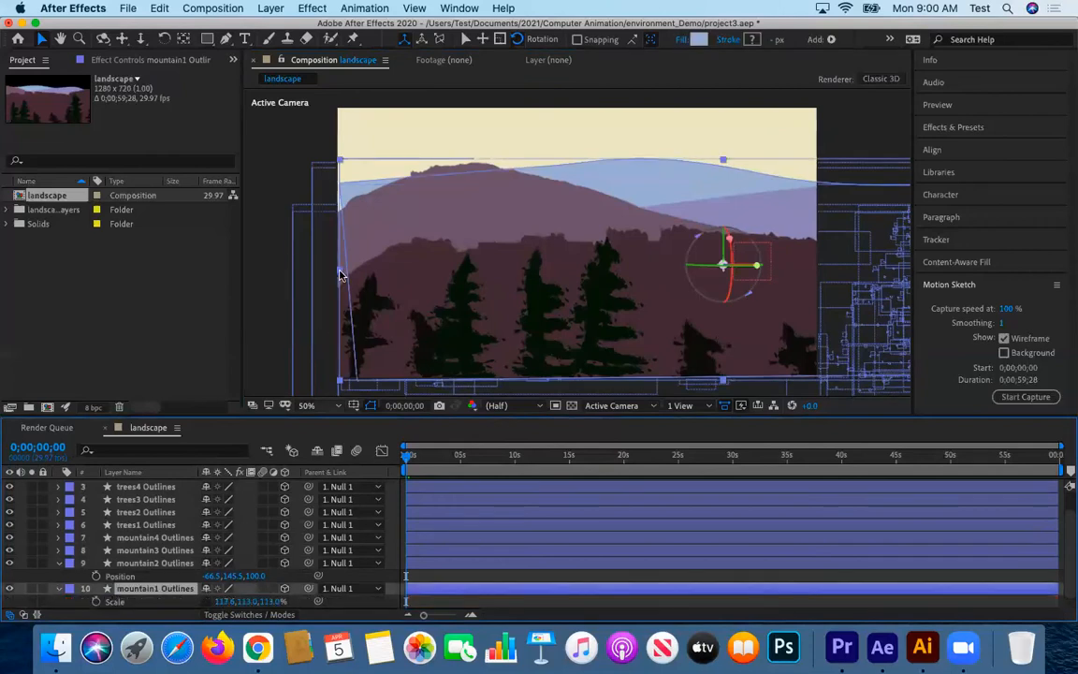
pyautogui.moveTo(325, 274); pyautogui.dragTo(325, 273)
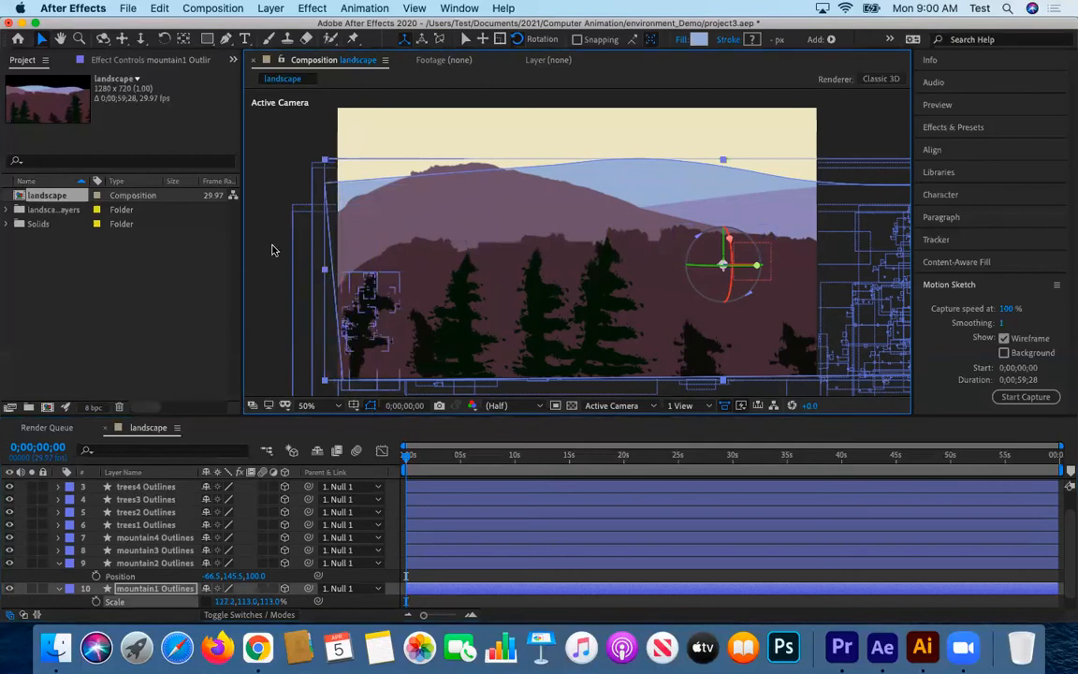
pyautogui.click(62, 568)
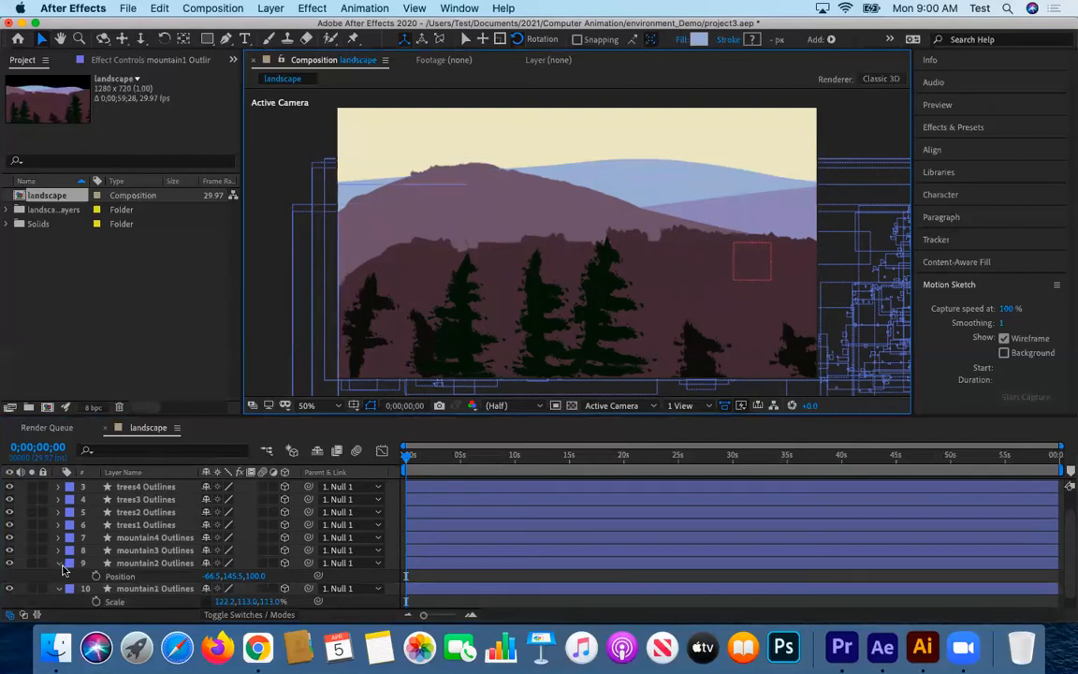
pyautogui.click(59, 589)
pyautogui.click(59, 564)
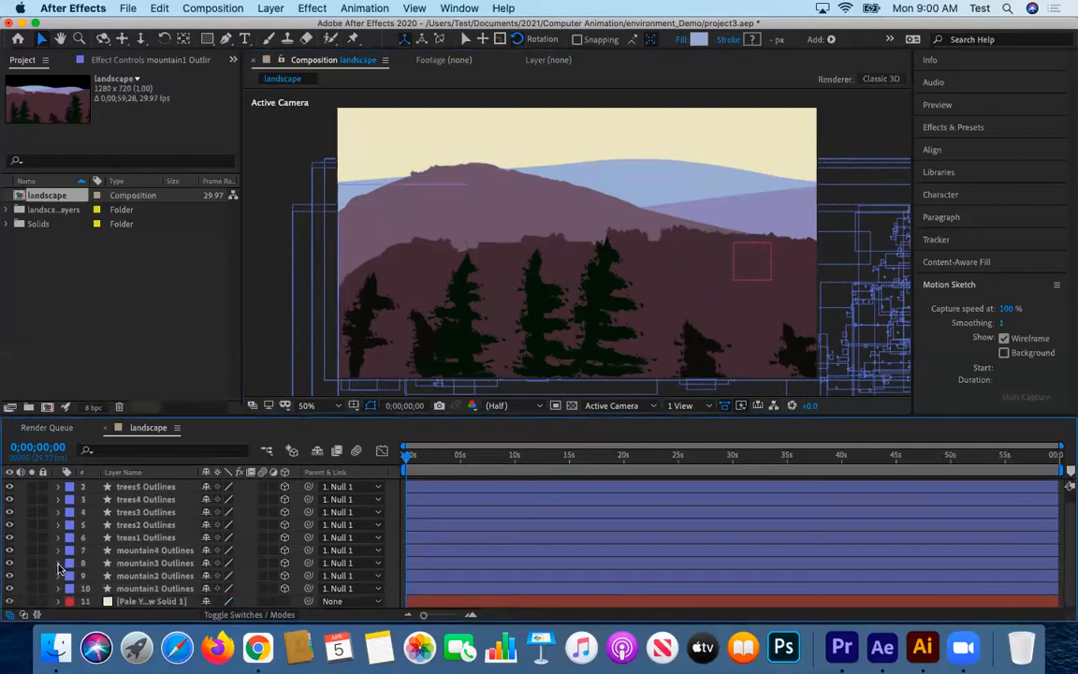
# Select Null 1 and preview the parallax animation from the first frame to about 12 seconds.
pyautogui.scroll(1, 145, 490)
pyautogui.click(147, 486)
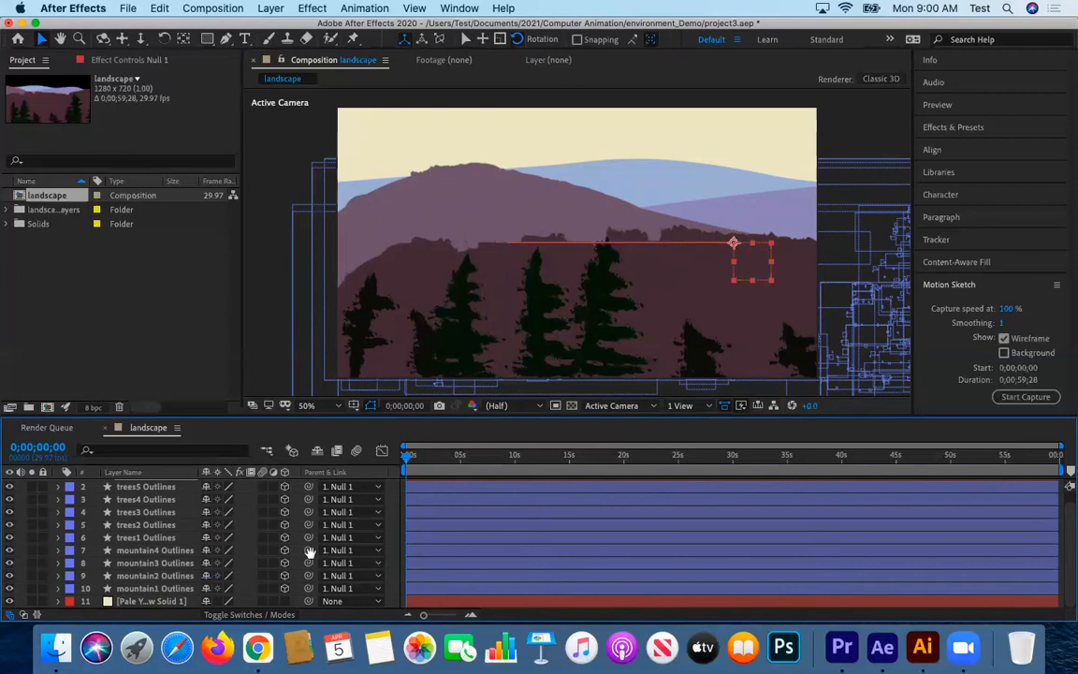
pyautogui.press('space')
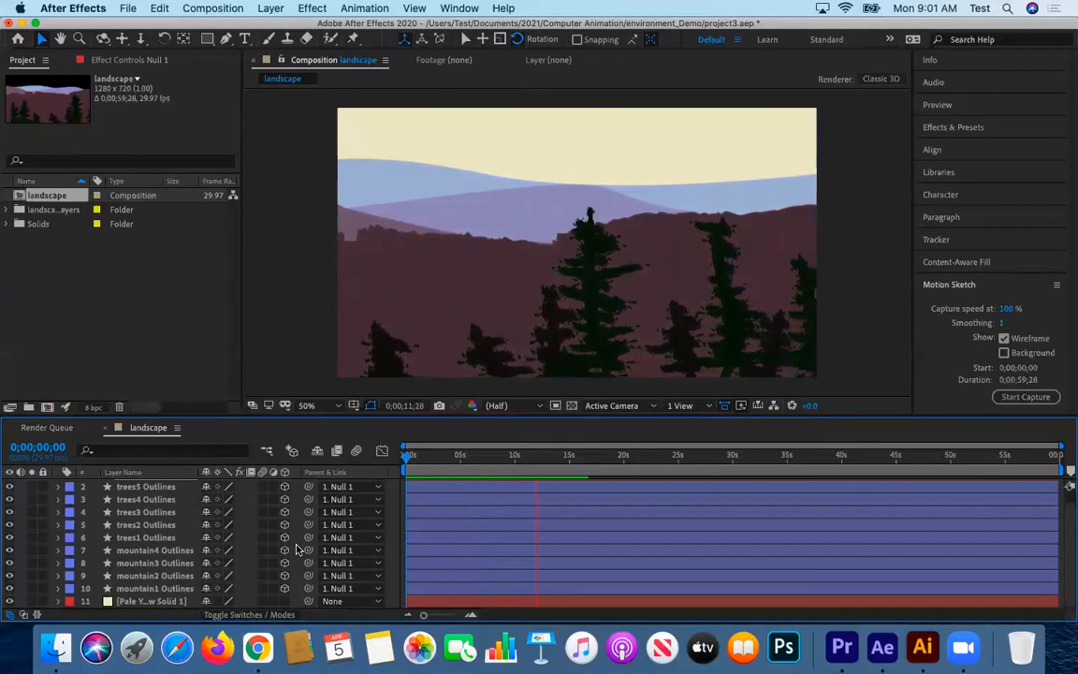
pyautogui.press('space')
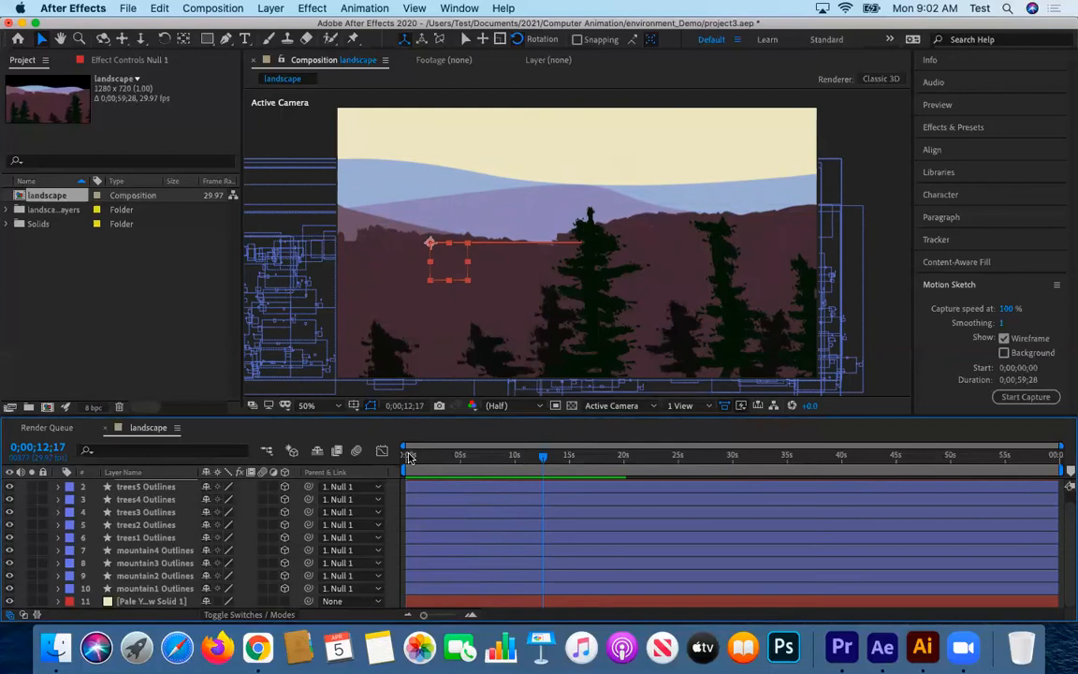
# Preview the parallax animation from the first frame to about 11 seconds.
pyautogui.moveTo(409, 455); pyautogui.dragTo(374, 453)
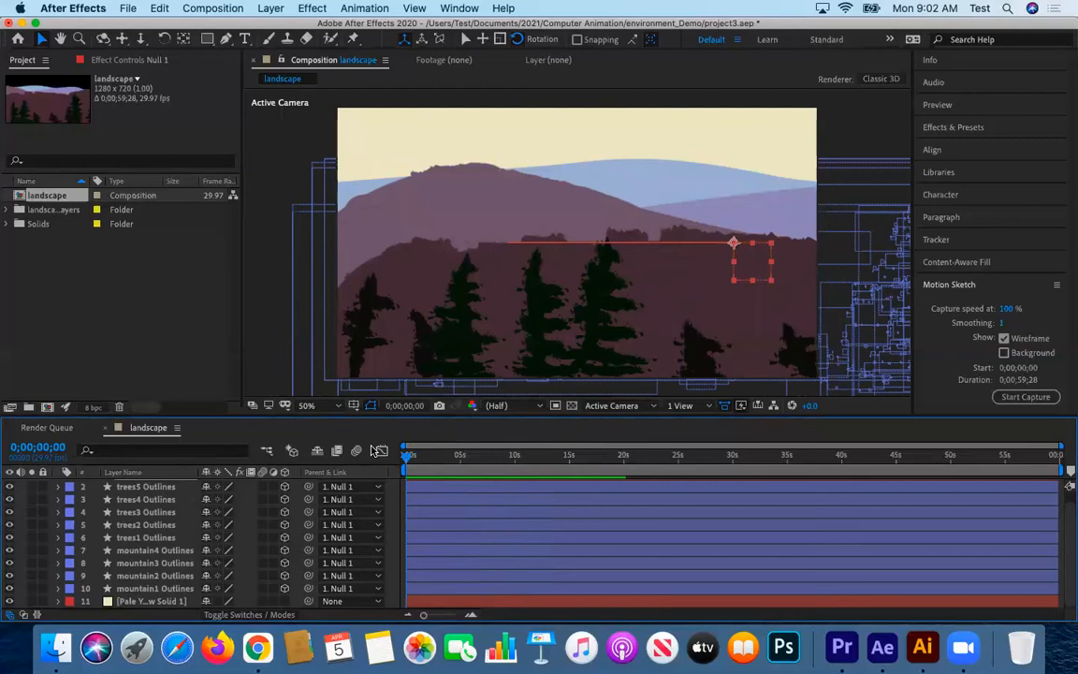
pyautogui.press('space')
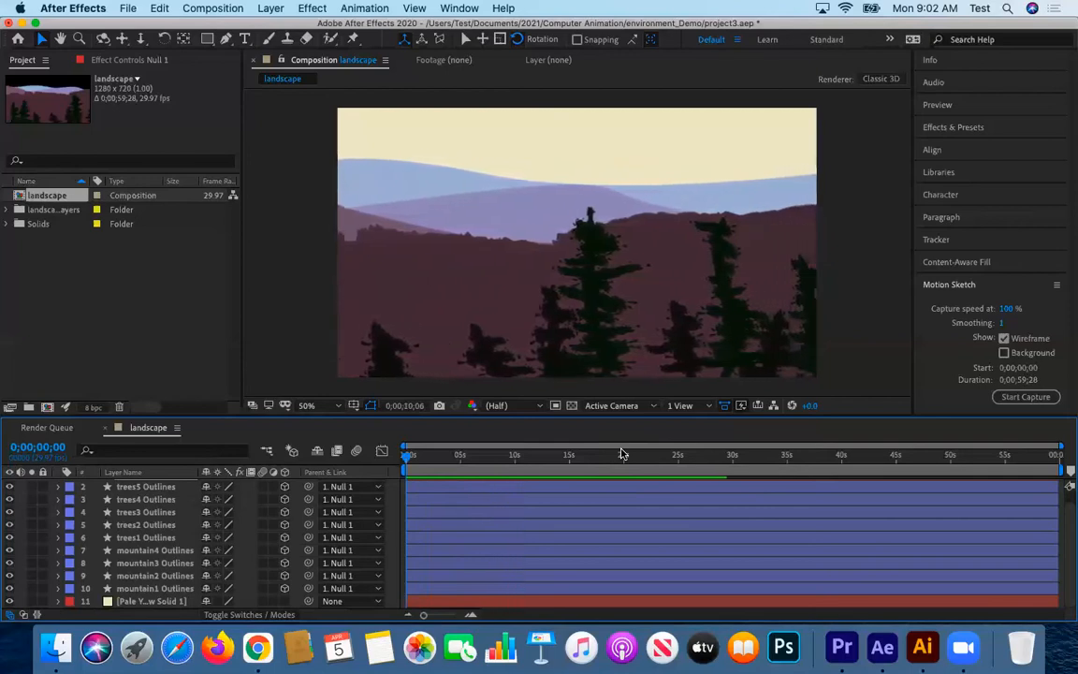
pyautogui.press('space')
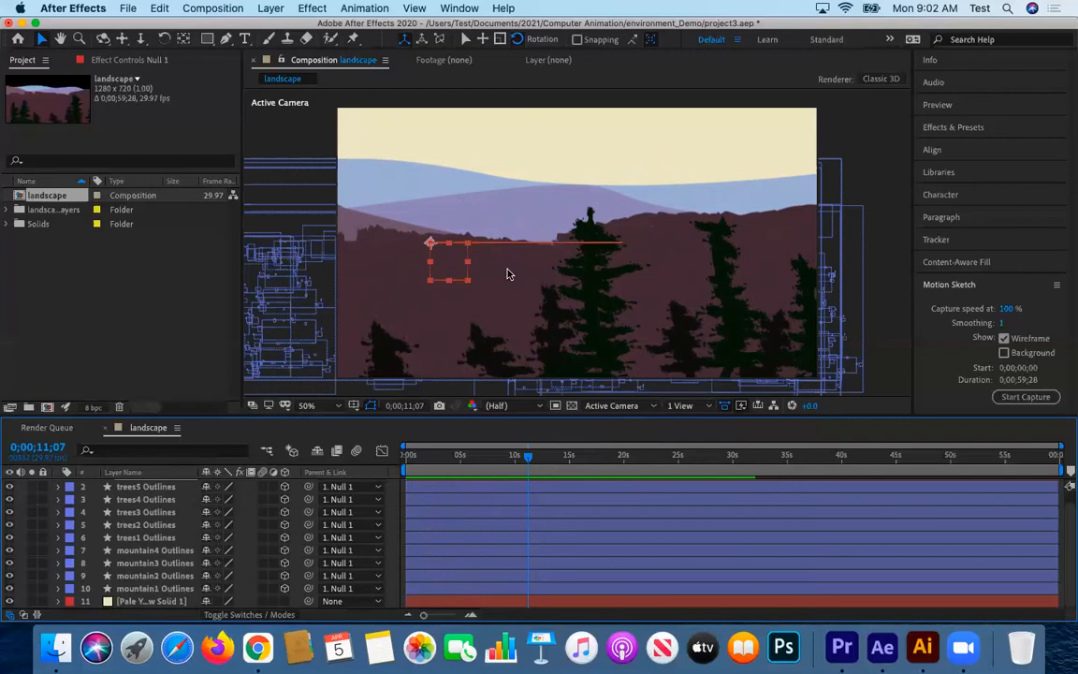
# Add a one-node camera to the landscape composition with the 50mm lens preset.
pyautogui.click(268, 9)
pyautogui.click(265, 11)
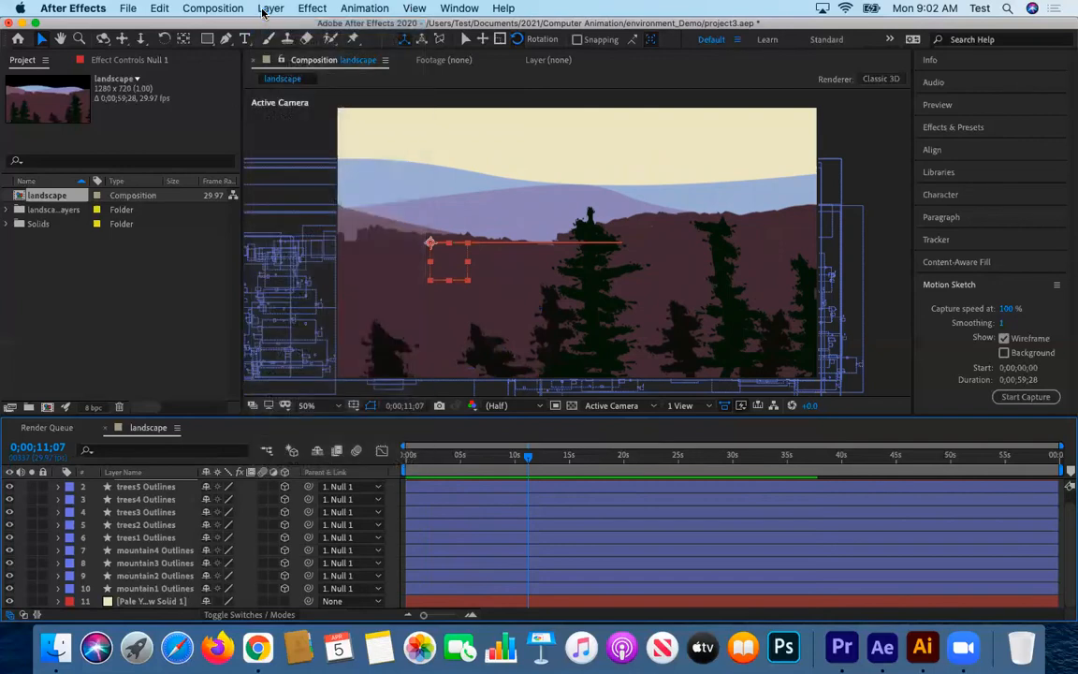
pyautogui.click(267, 9)
pyautogui.moveTo(280, 26)
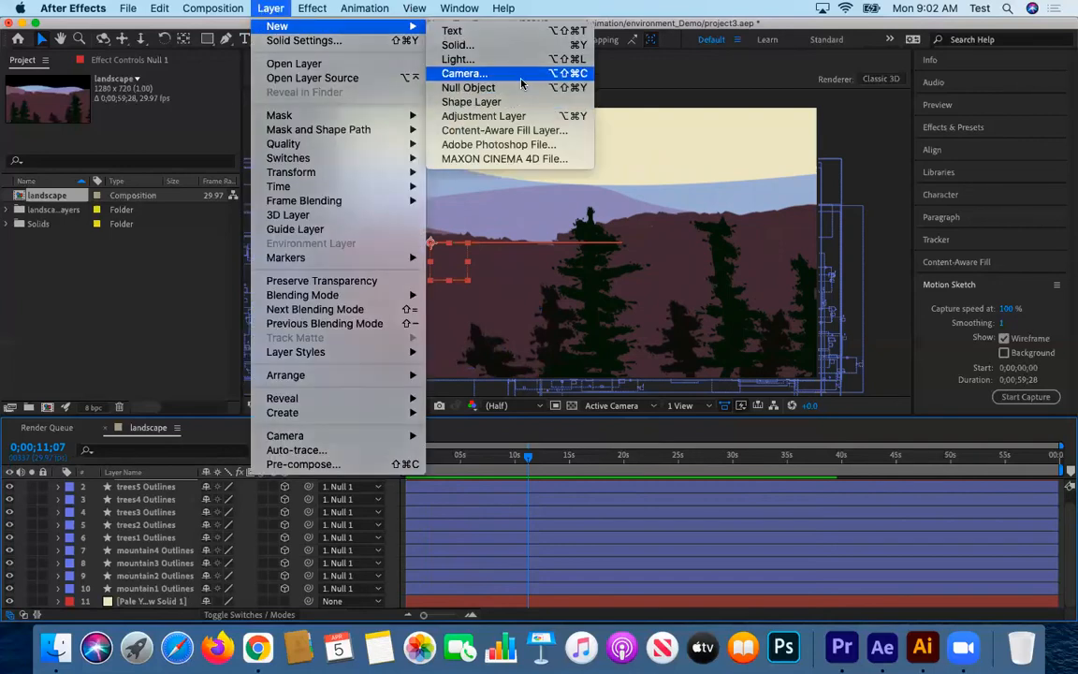
pyautogui.click(521, 77)
pyautogui.click(618, 214)
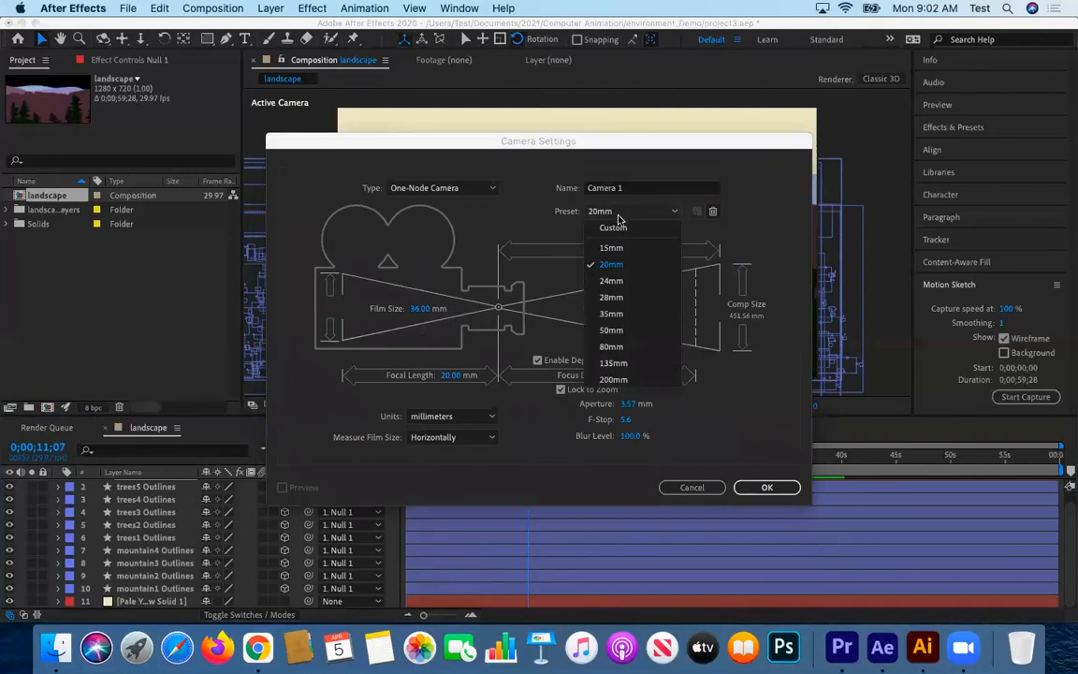
pyautogui.click(611, 329)
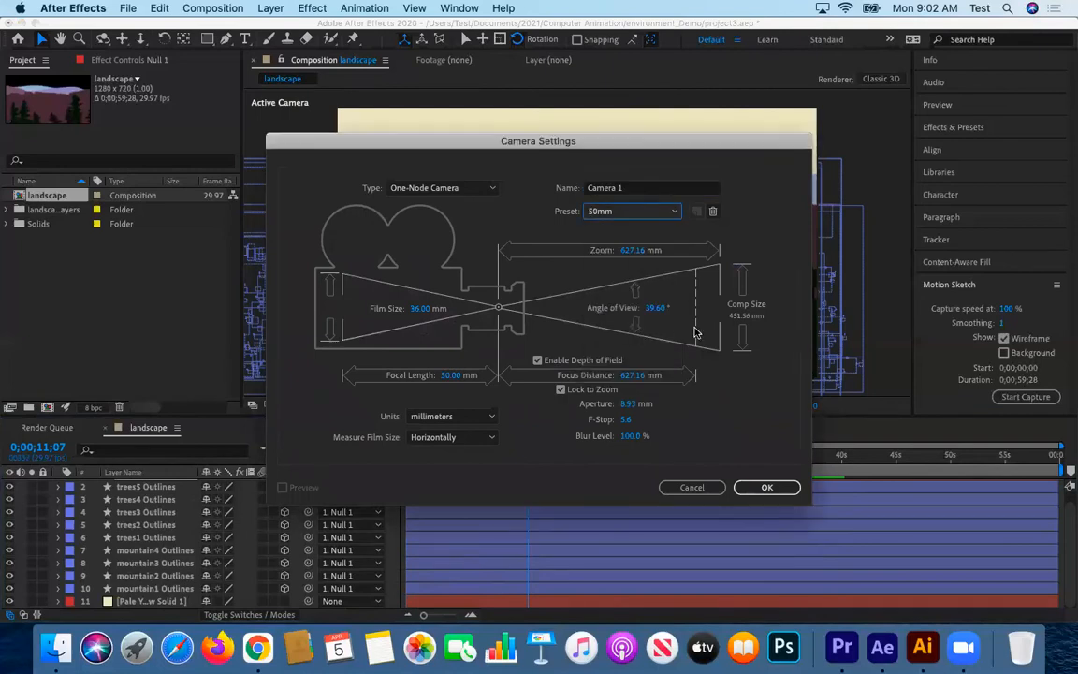
pyautogui.click(763, 487)
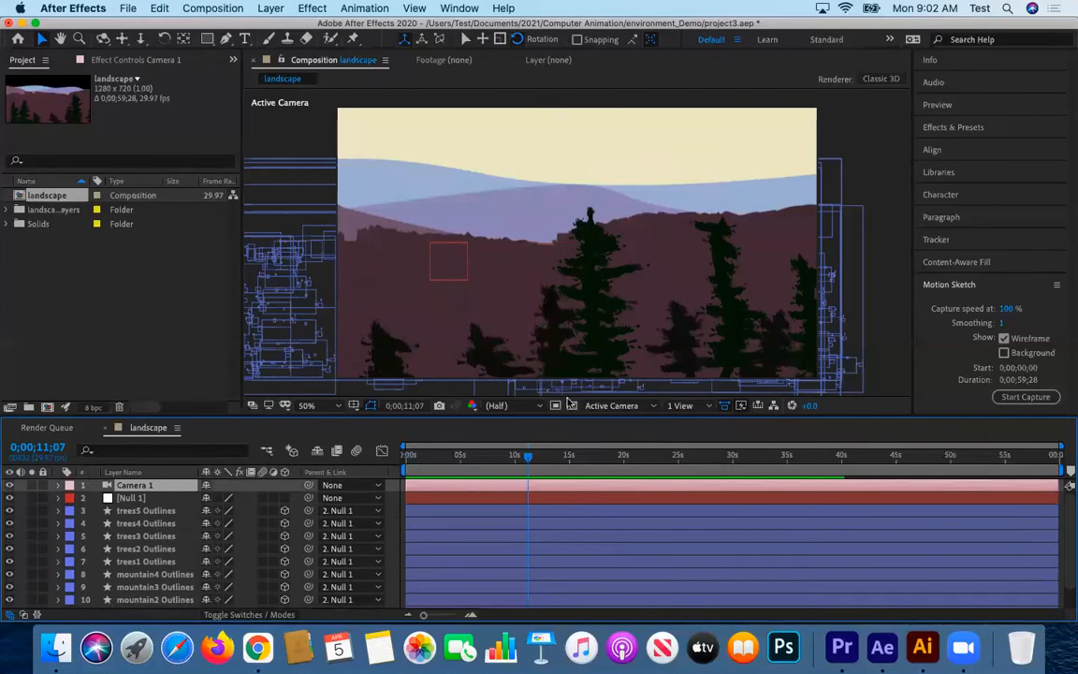
# Switch the composition's 3D view from Active Camera to Camera 1.
pyautogui.click(638, 406)
pyautogui.click(620, 442)
pyautogui.click(629, 409)
pyautogui.click(615, 442)
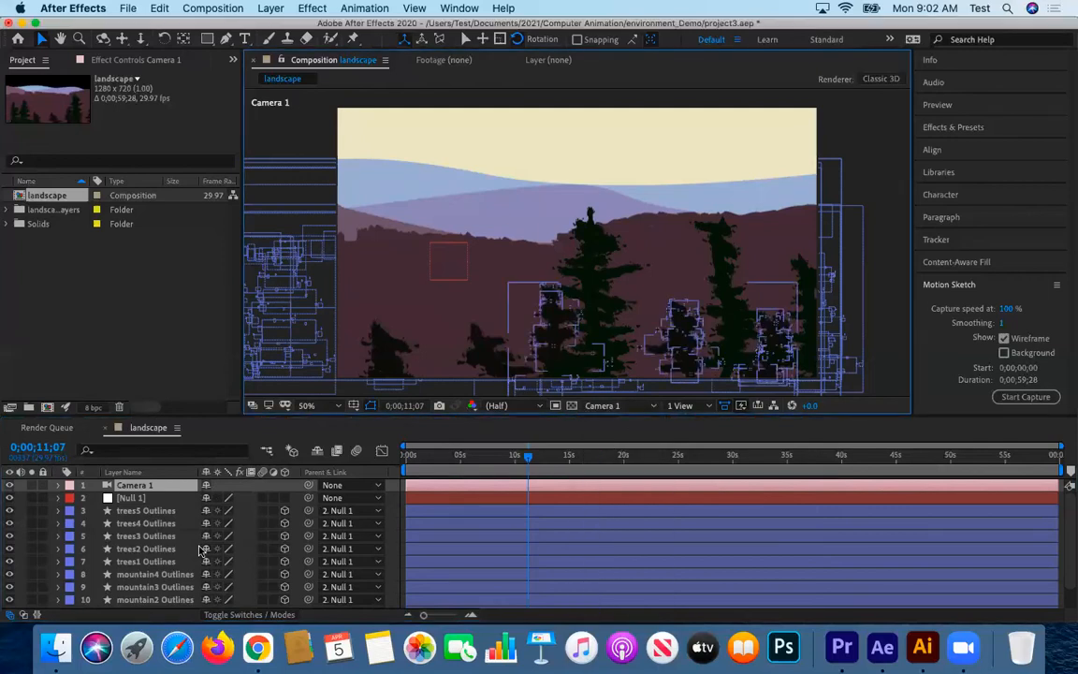
# Raise mountain2 Outlines to a Y position of 104.5, then return to the first frame.
pyautogui.click(159, 599)
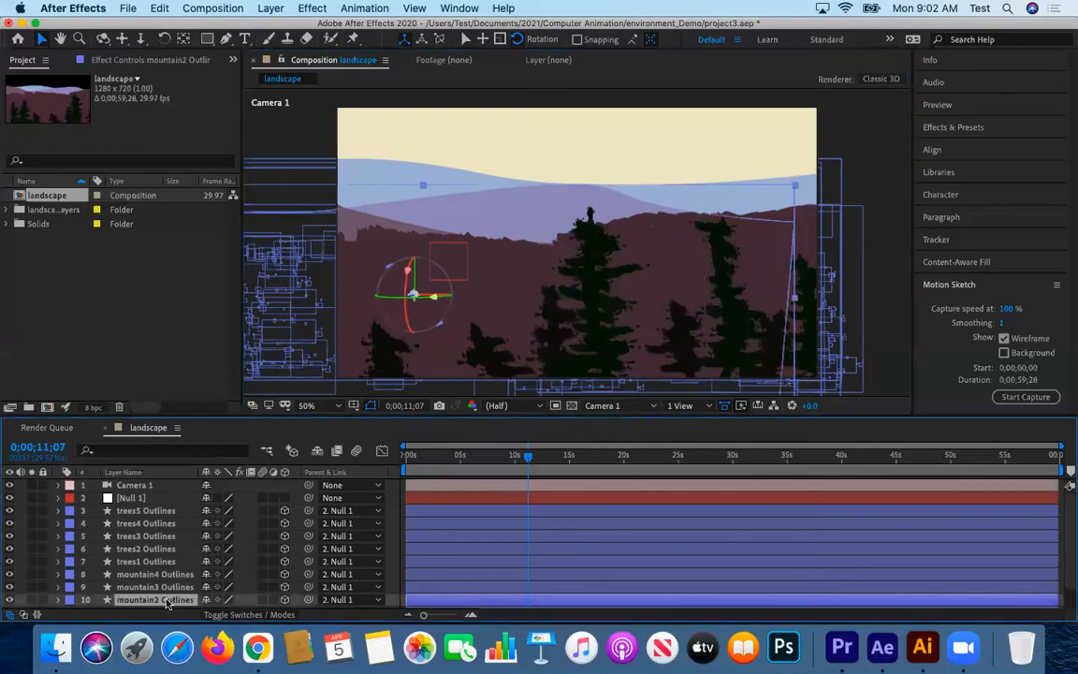
pyautogui.press('p')
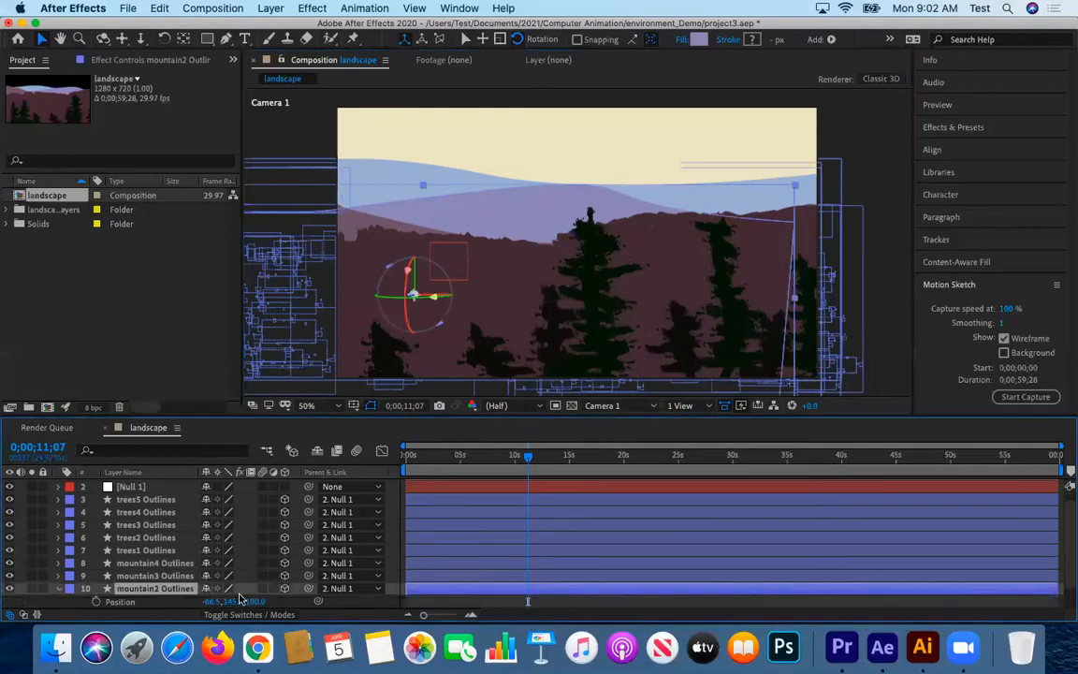
pyautogui.moveTo(231, 603); pyautogui.dragTo(204, 531)
pyautogui.moveTo(217, 586); pyautogui.dragTo(217, 585)
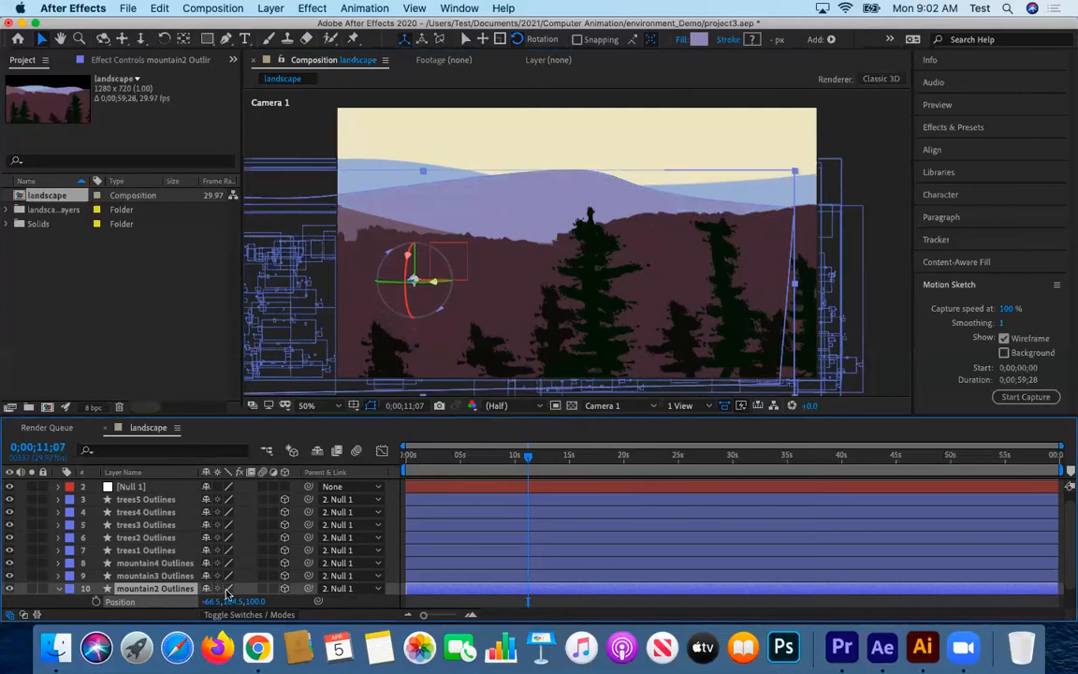
pyautogui.moveTo(529, 459); pyautogui.dragTo(405, 461)
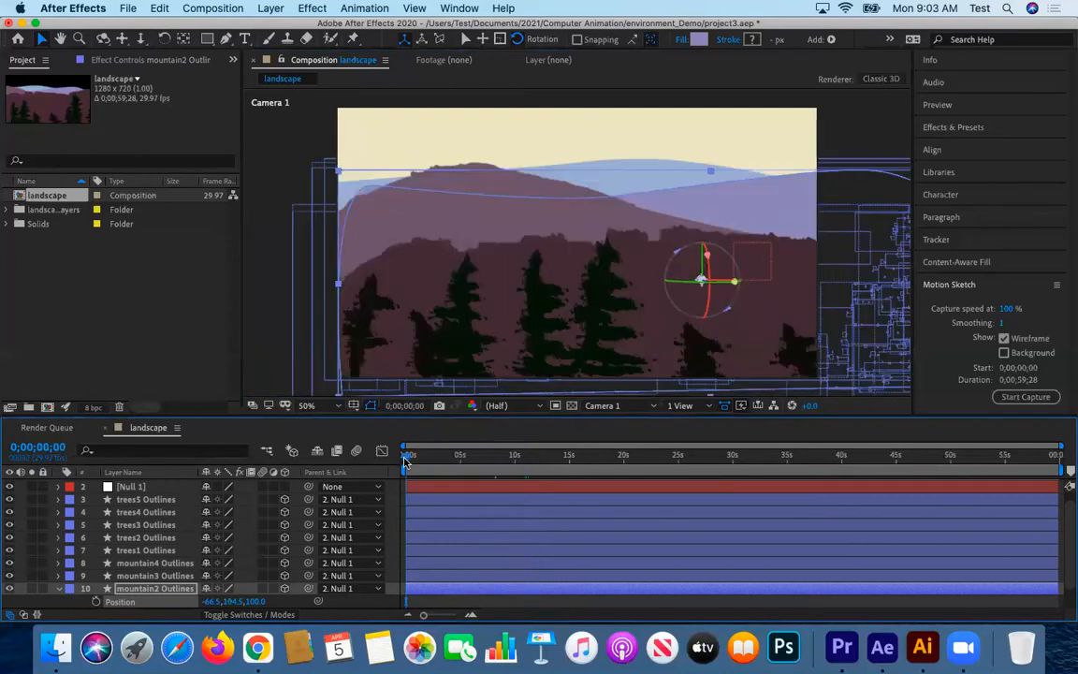
# Select Camera 1 and open the settings for an additional camera layer.
pyautogui.click(157, 487)
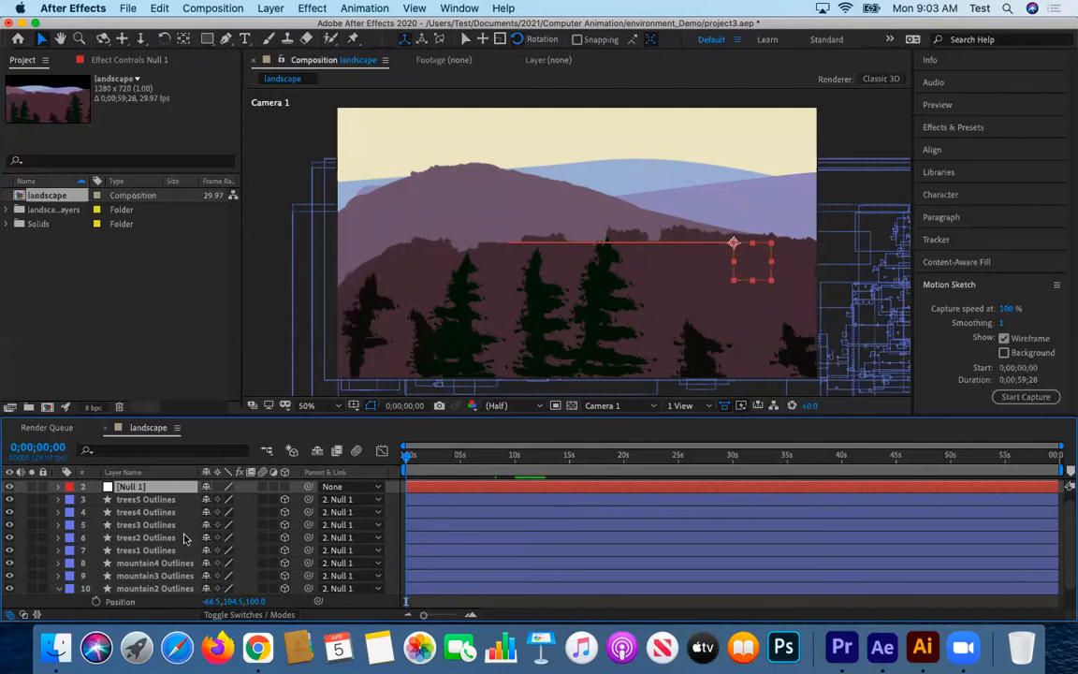
pyautogui.scroll(1, 184, 539)
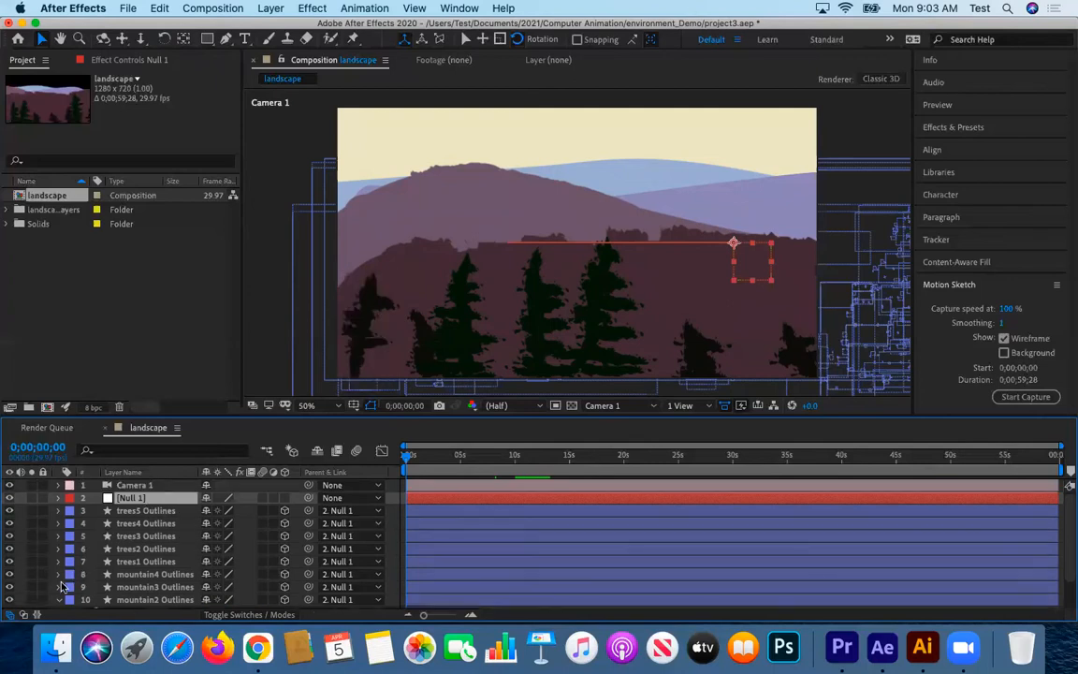
pyautogui.click(157, 485)
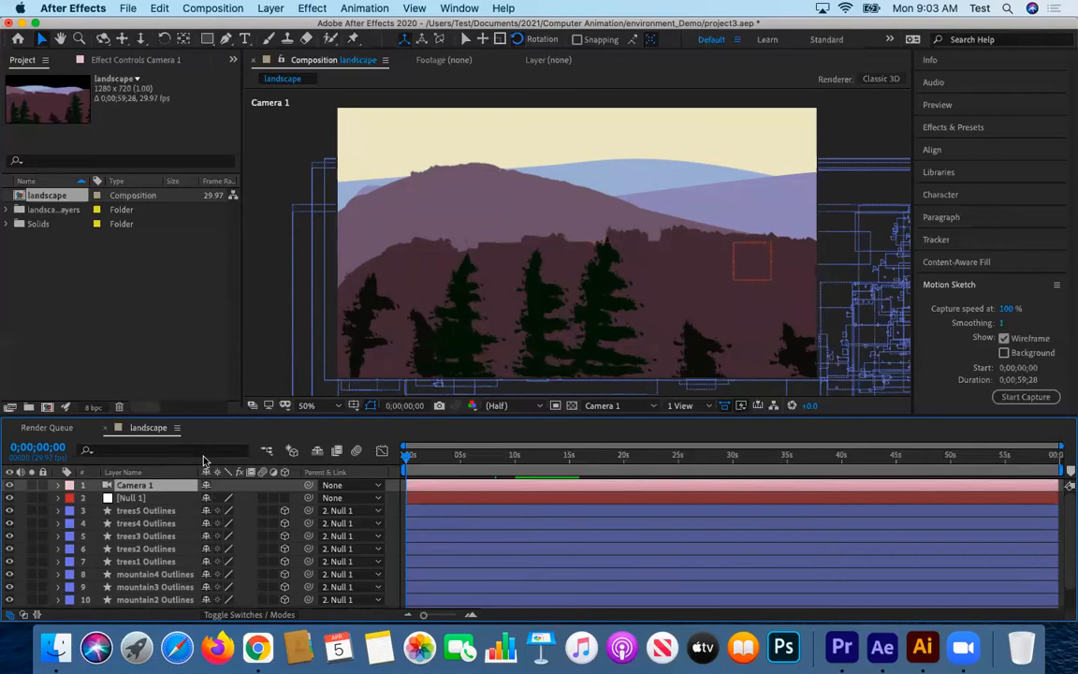
pyautogui.click(269, 8)
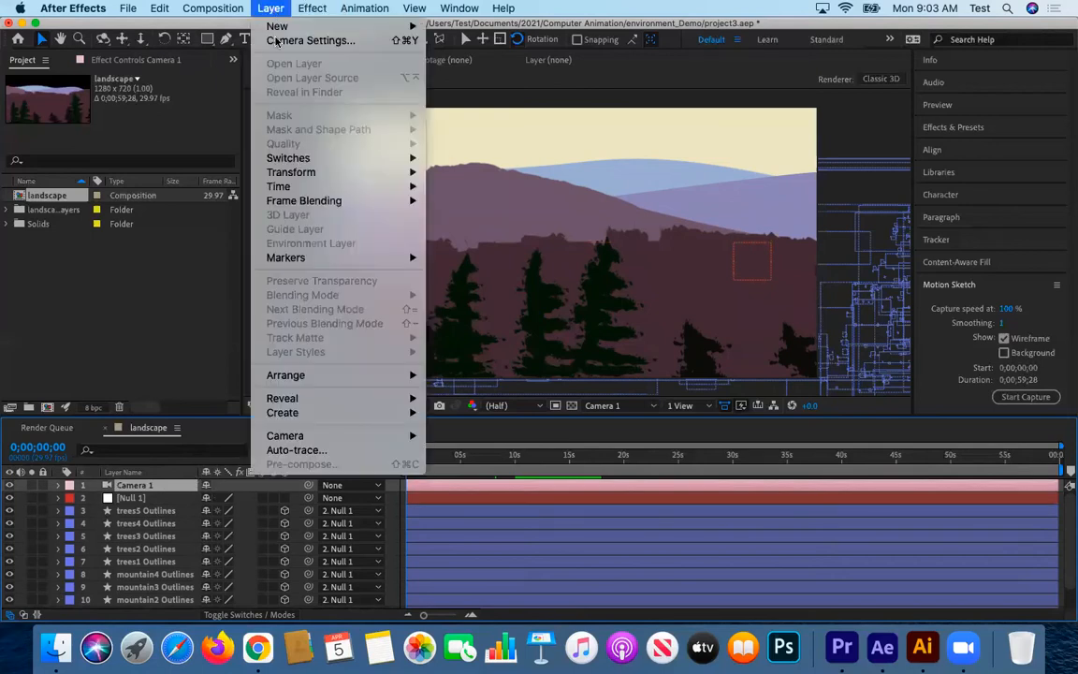
pyautogui.moveTo(277, 25)
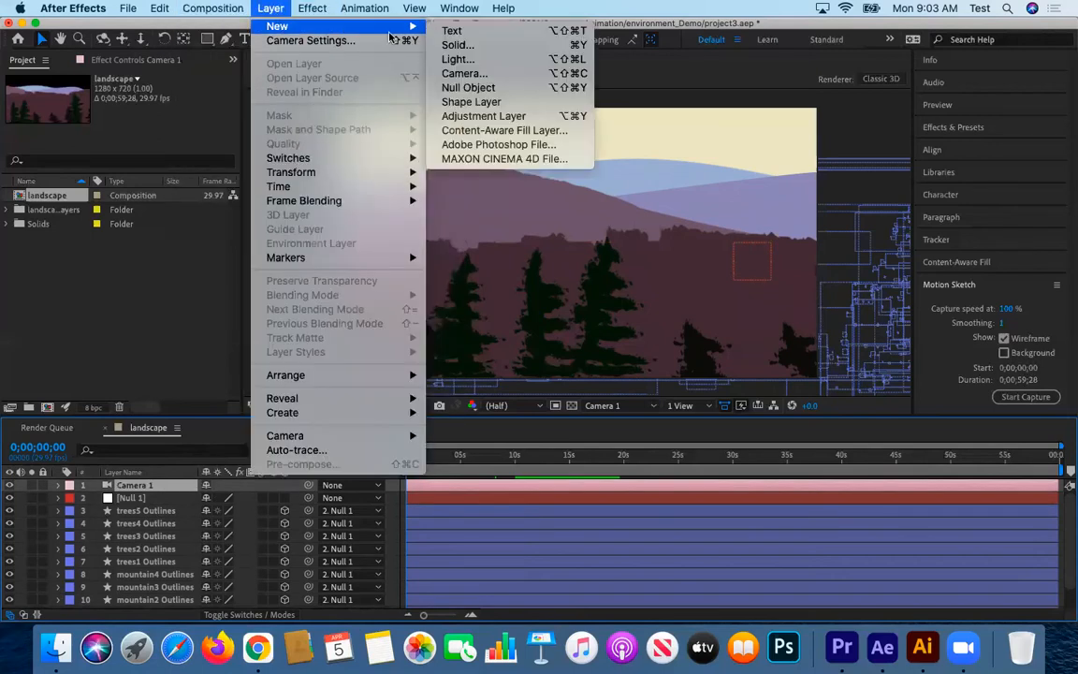
pyautogui.click(463, 76)
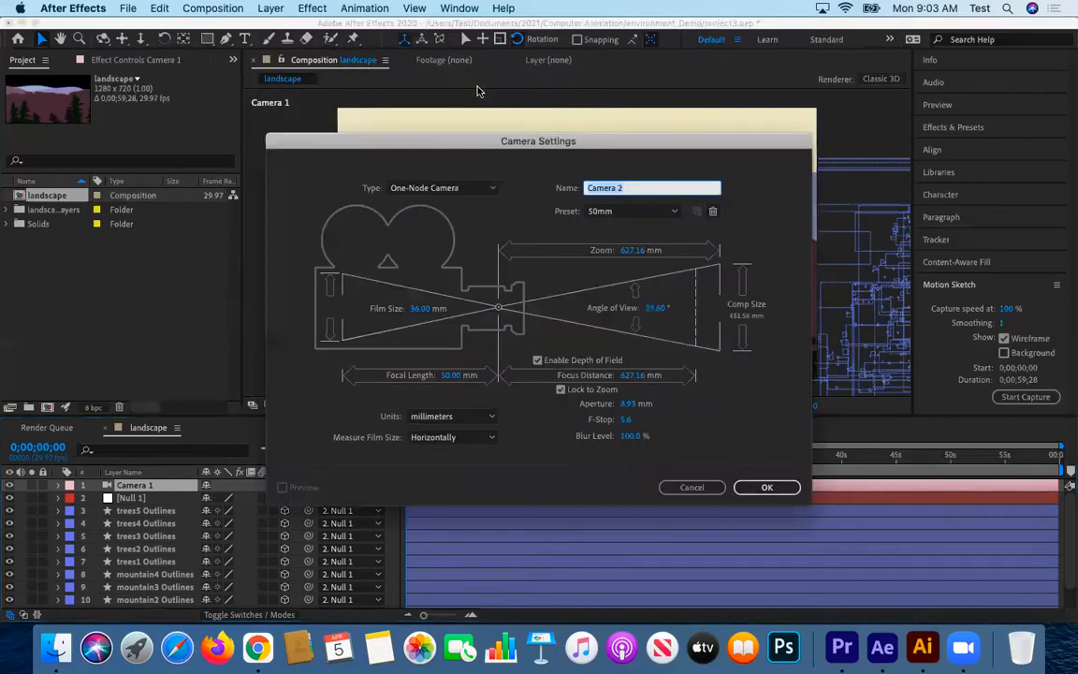
# Compare the 20mm and 50mm lens presets for zoom, focal length and angle of view in the camera settings.
pyautogui.click(622, 211)
pyautogui.click(630, 268)
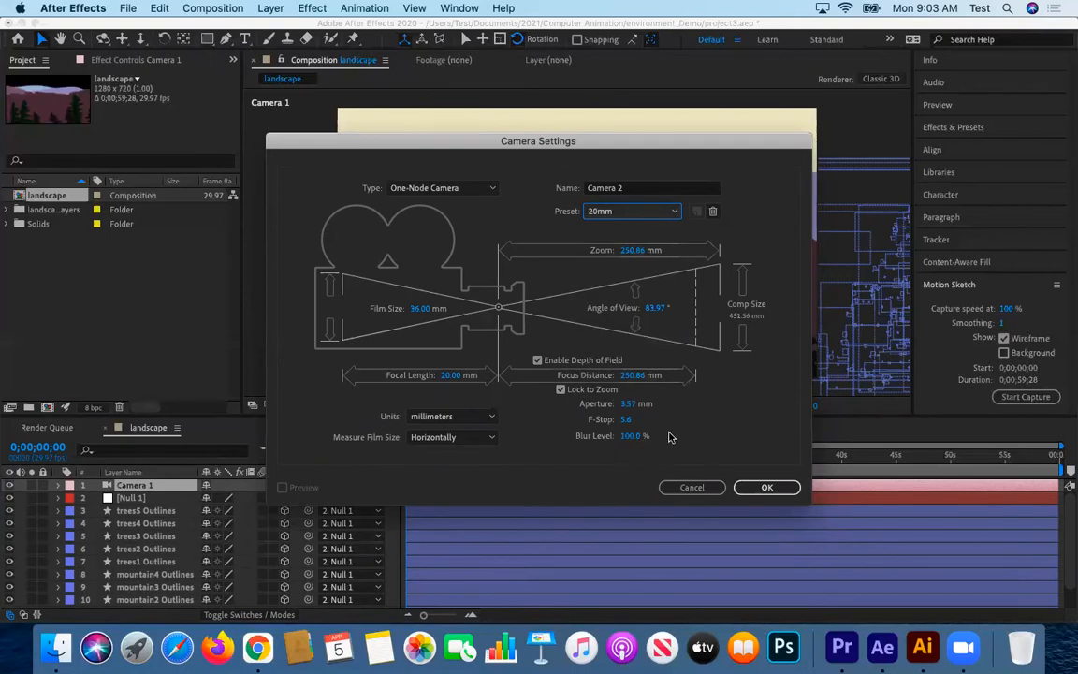
pyautogui.click(634, 217)
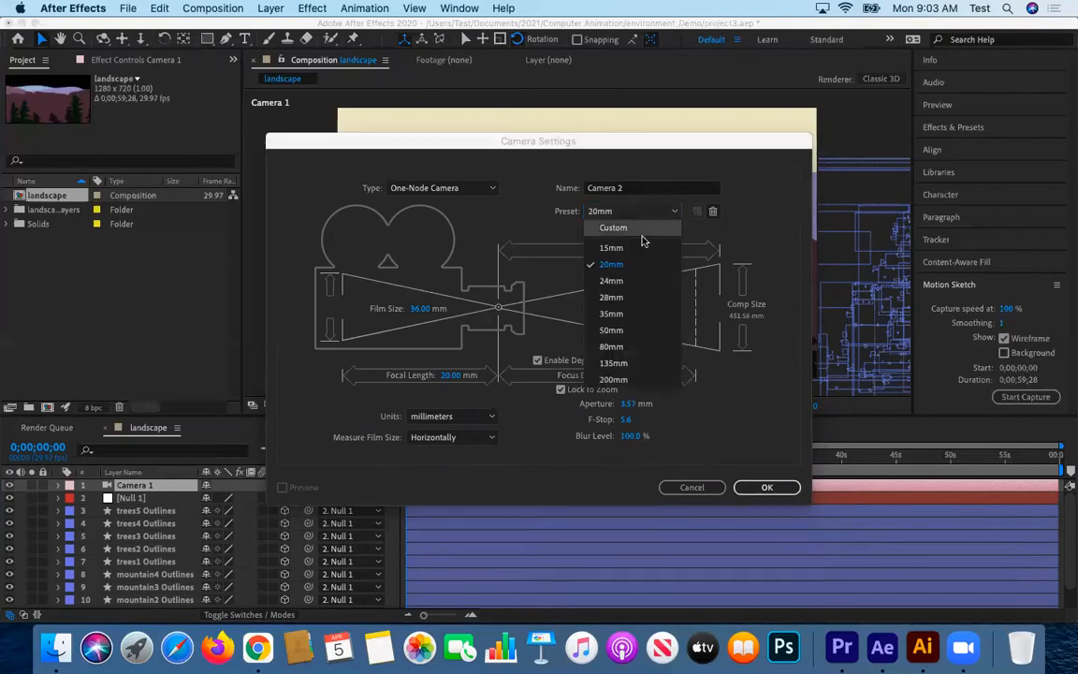
pyautogui.click(619, 329)
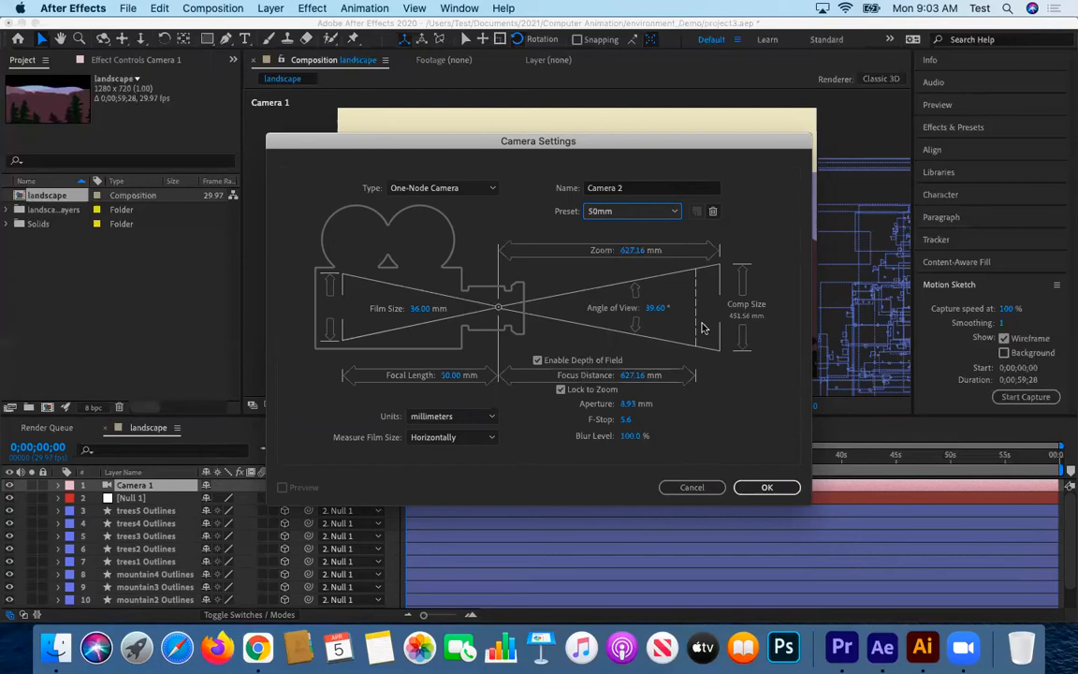
pyautogui.click(622, 211)
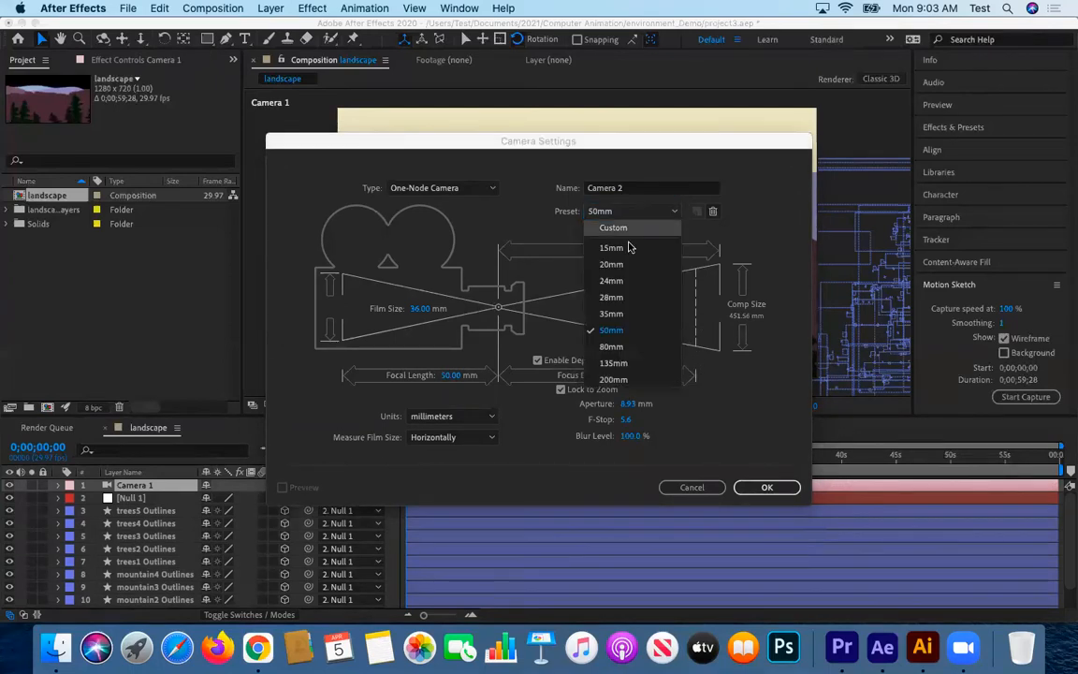
pyautogui.click(630, 268)
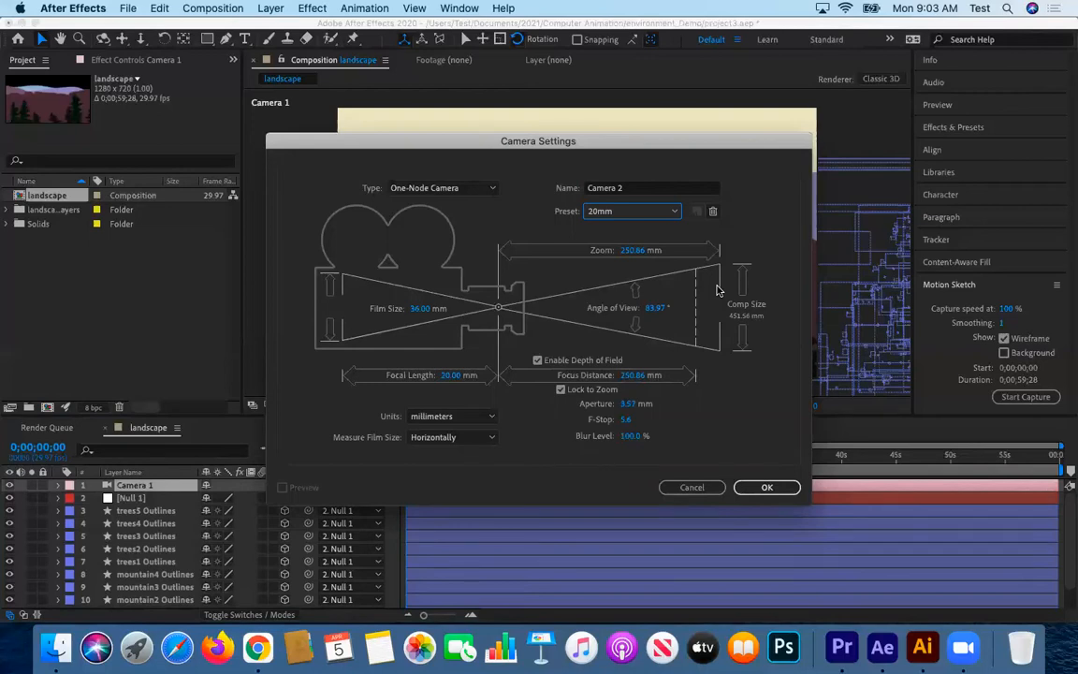
pyautogui.click(609, 211)
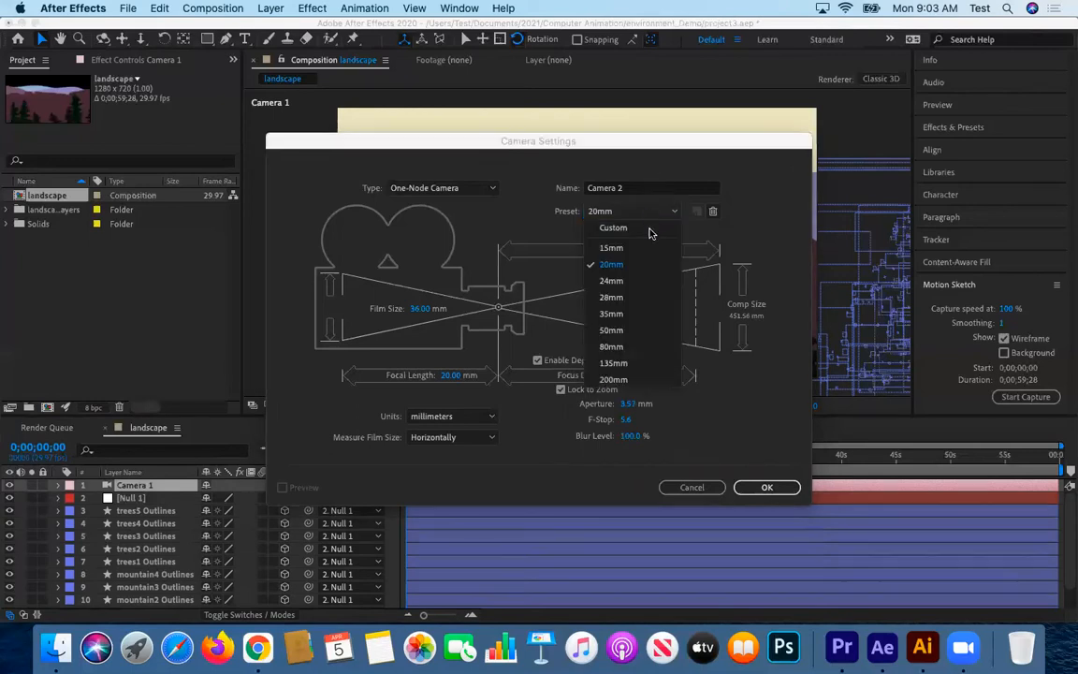
pyautogui.click(627, 332)
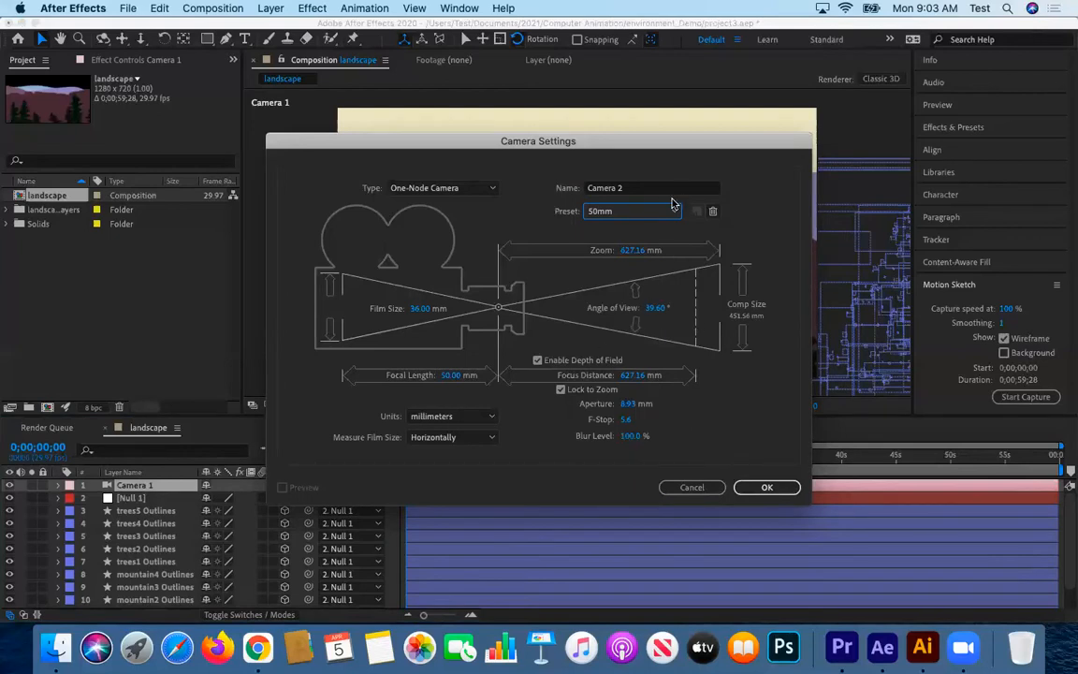
# Set the second camera's lens preset to 20mm and create the camera.
pyautogui.click(599, 209)
pyautogui.click(636, 265)
pyautogui.click(765, 486)
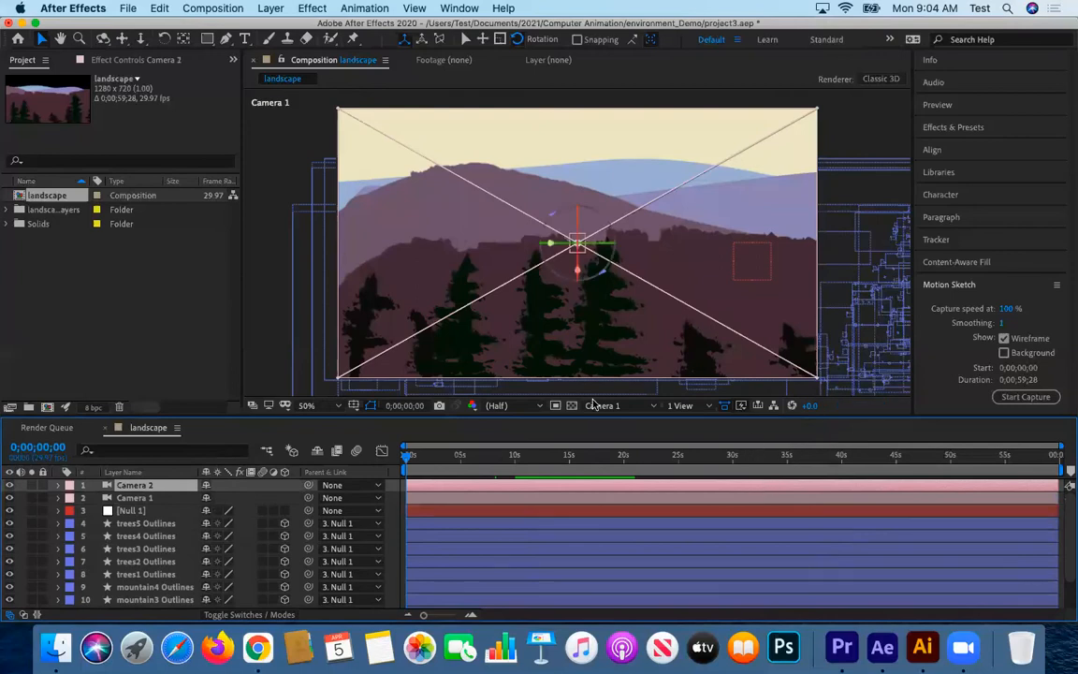
# Show the composition through Camera 2 and split the display into two horizontal views.
pyautogui.click(614, 408)
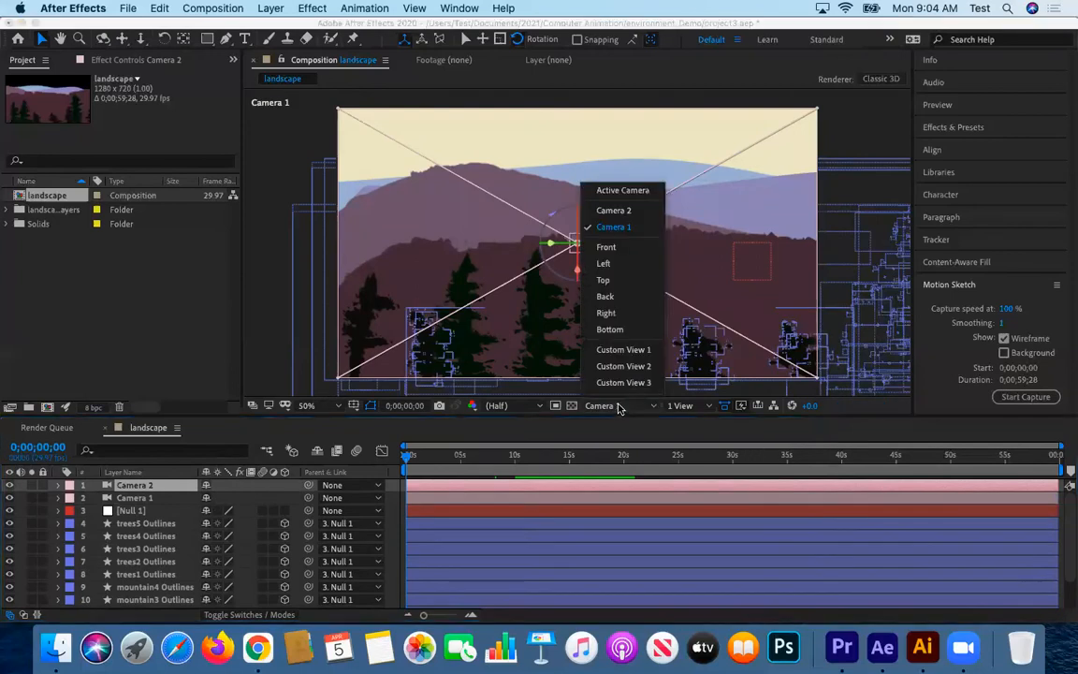
pyautogui.click(618, 212)
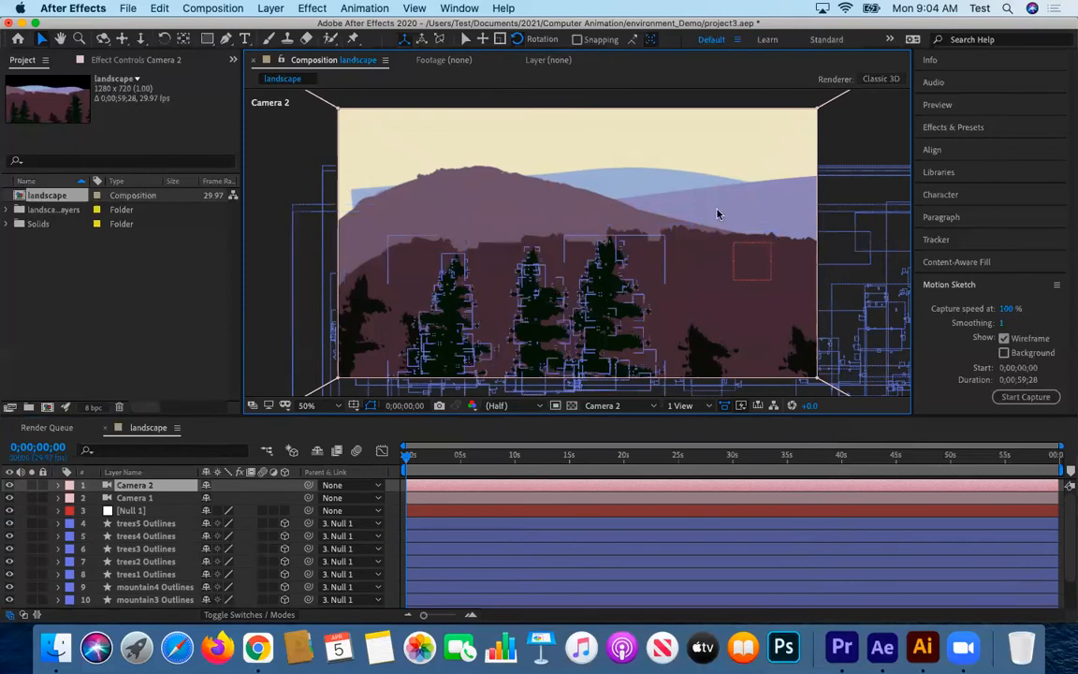
pyautogui.click(704, 408)
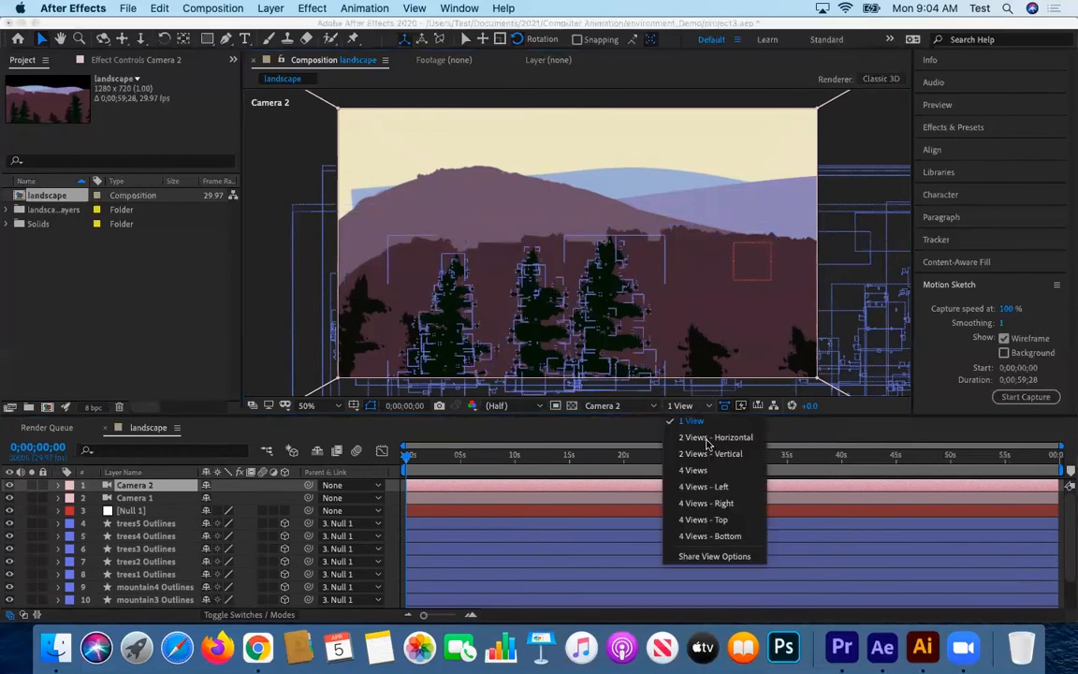
pyautogui.click(709, 438)
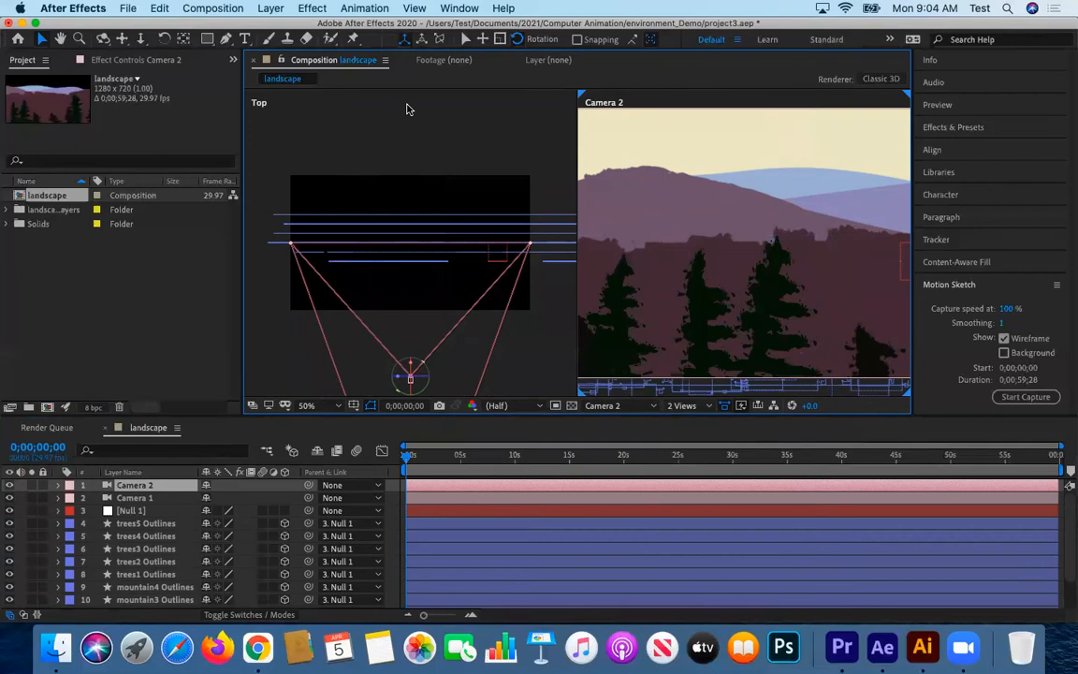
# Change the Top view to Camera 1 and magnify it to 50% for comparison with Camera 2.
pyautogui.click(362, 164)
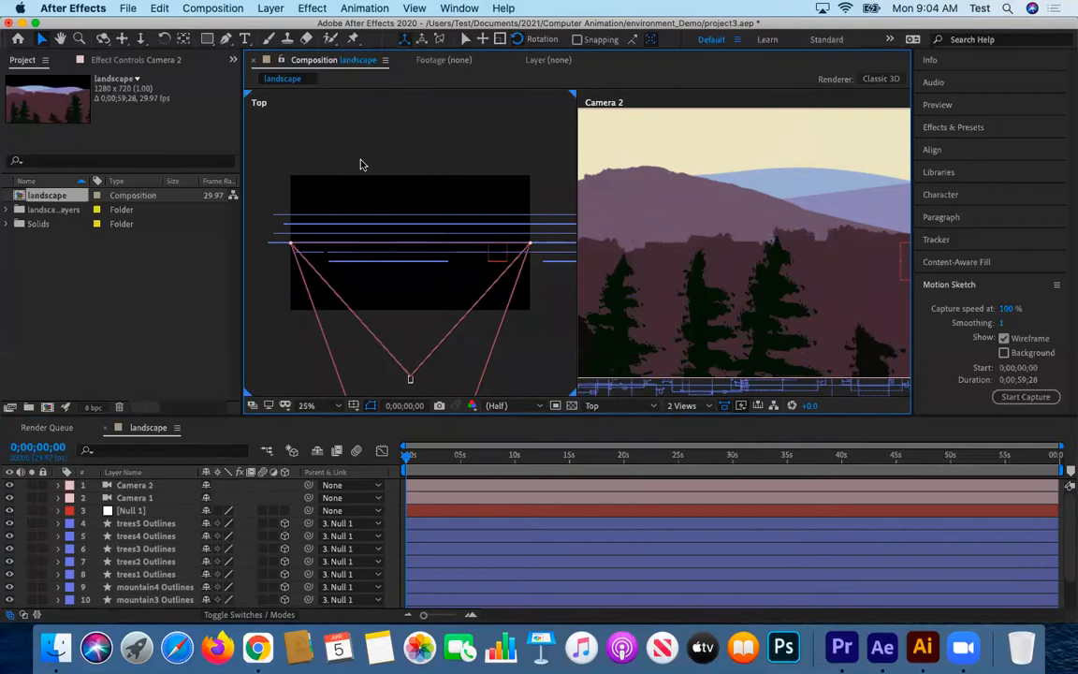
pyautogui.click(635, 405)
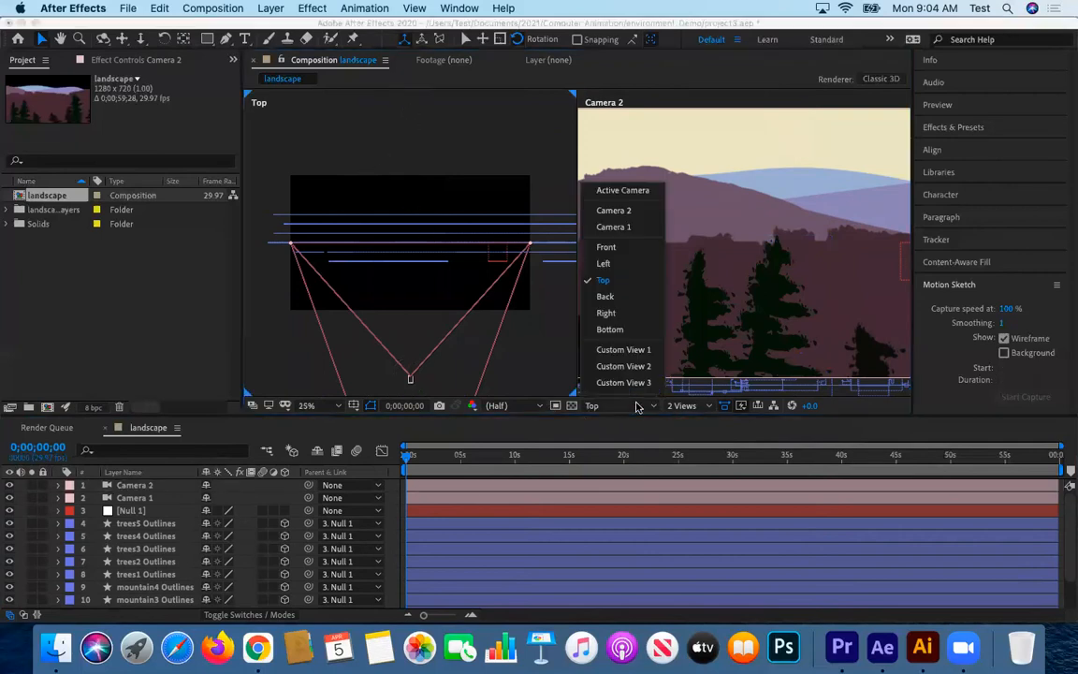
pyautogui.click(610, 226)
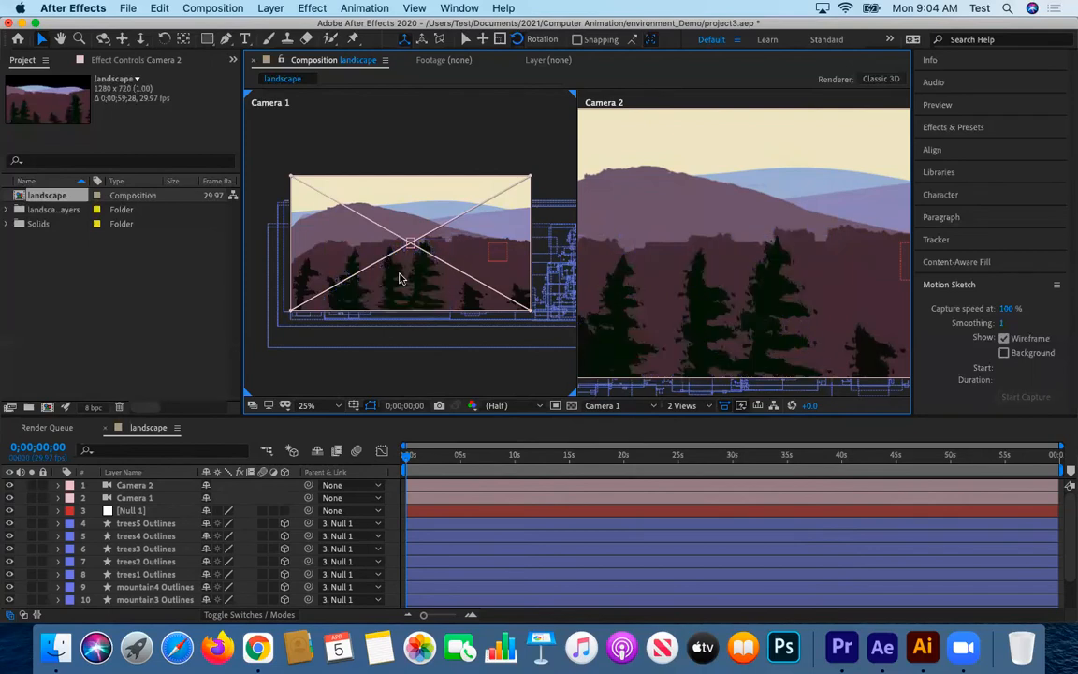
pyautogui.press('.')
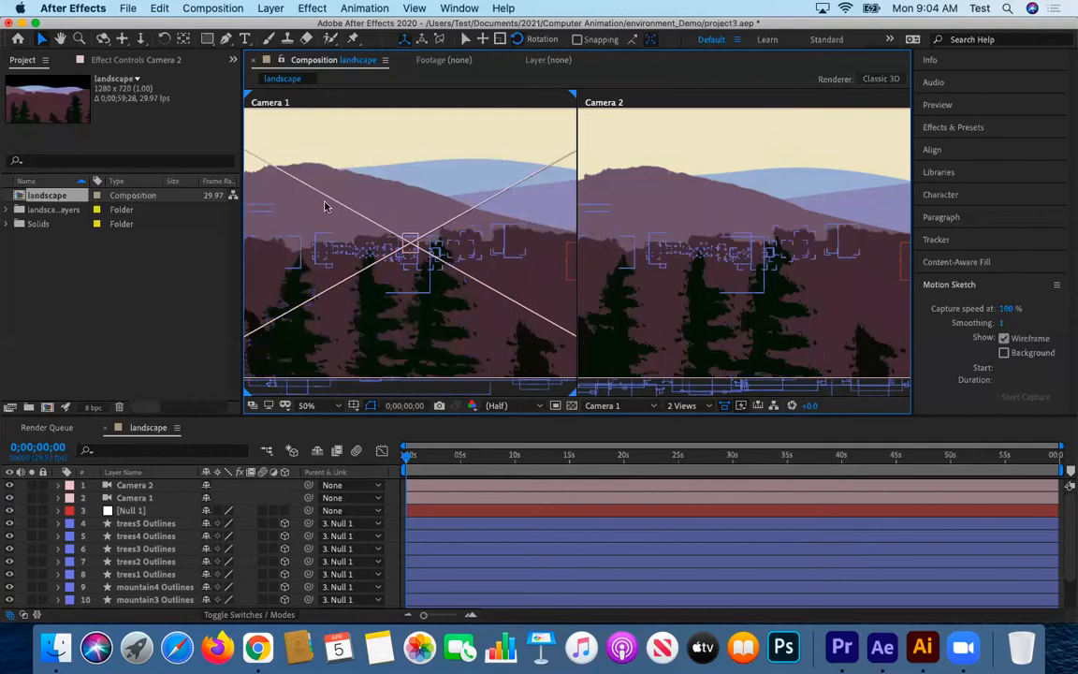
# Reveal the Position properties of the Camera 1 and Camera 2 layers together.
pyautogui.click(134, 485)
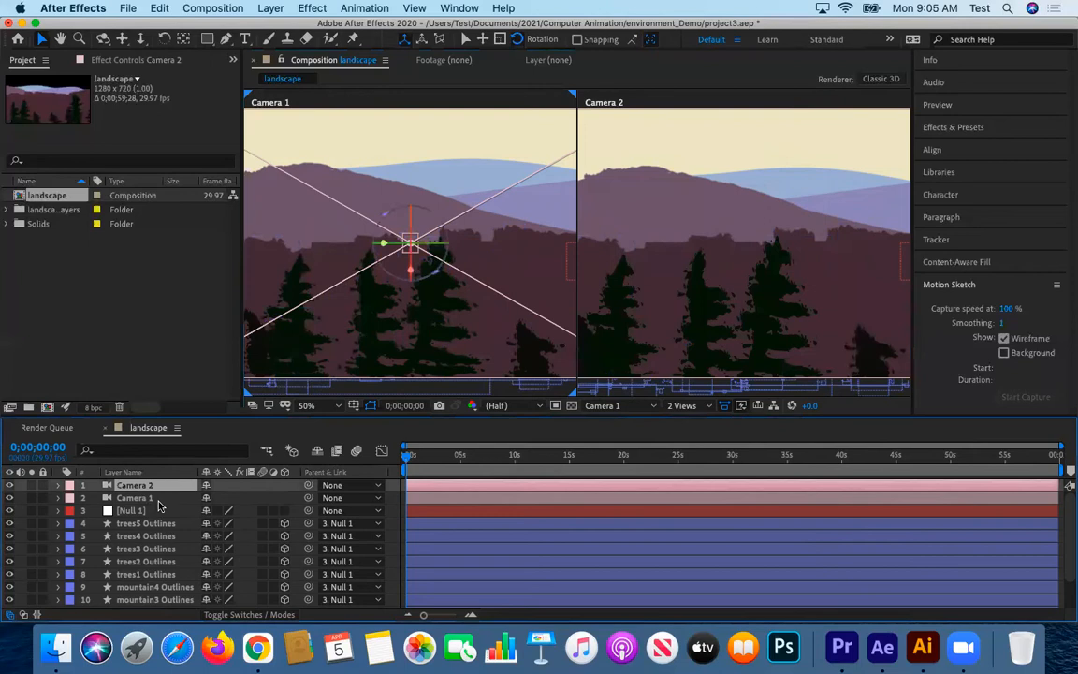
pyautogui.keyDown('shift'); pyautogui.click(154, 500); pyautogui.keyUp('shift')
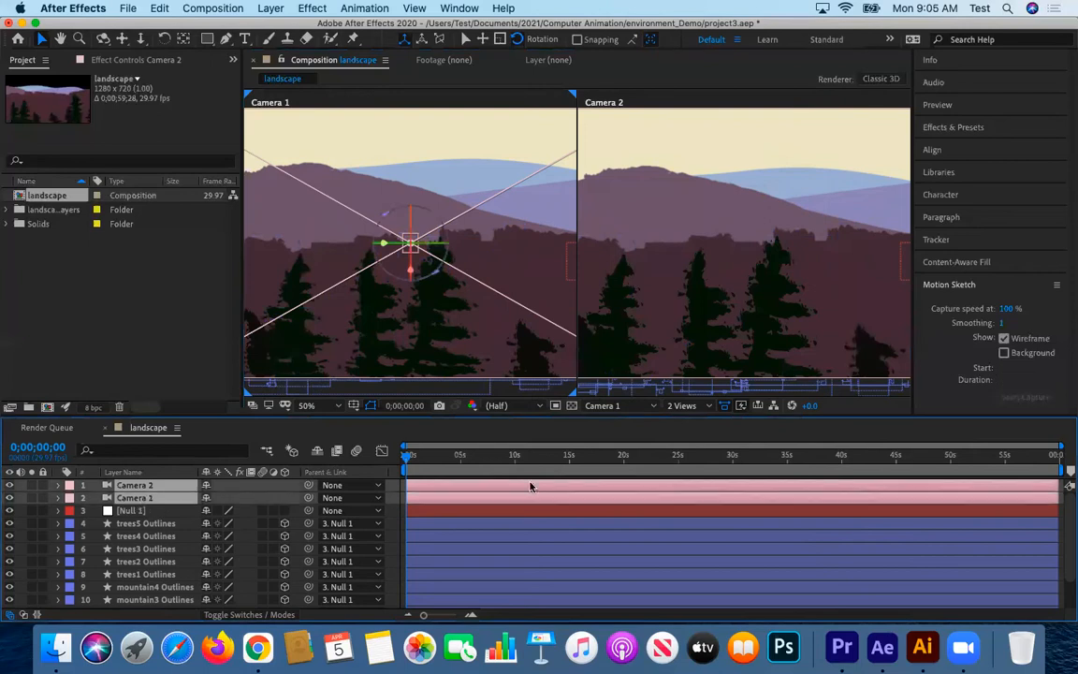
pyautogui.press('p')
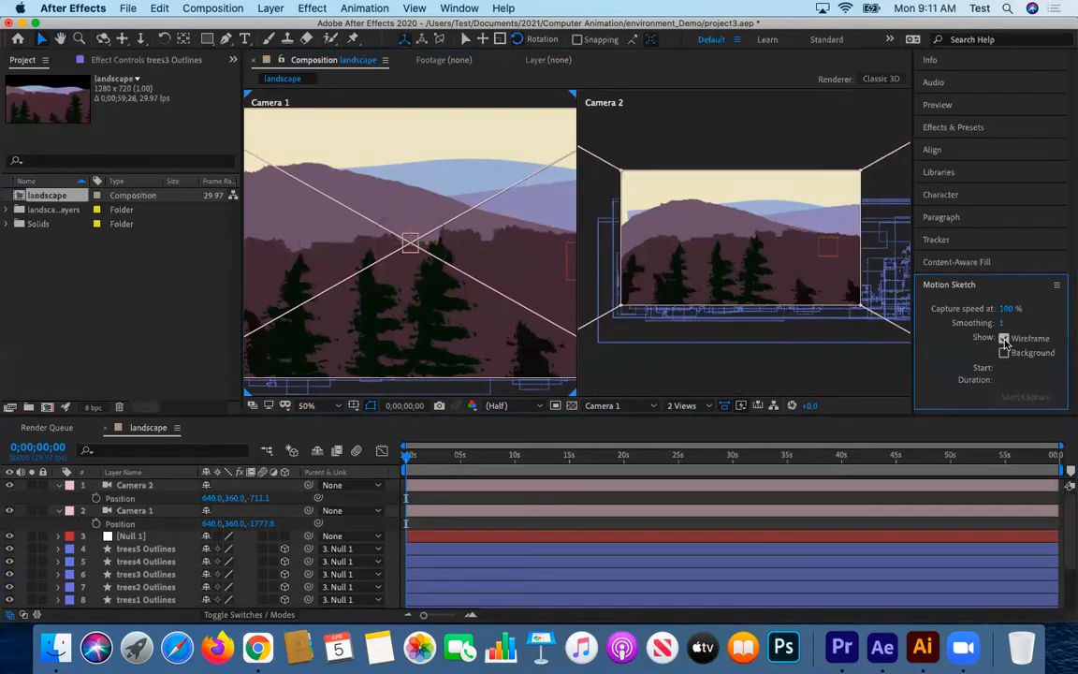
# Reduce the Camera 1 view's magnification to 25% to match the Camera 2 view.
pyautogui.click(337, 407)
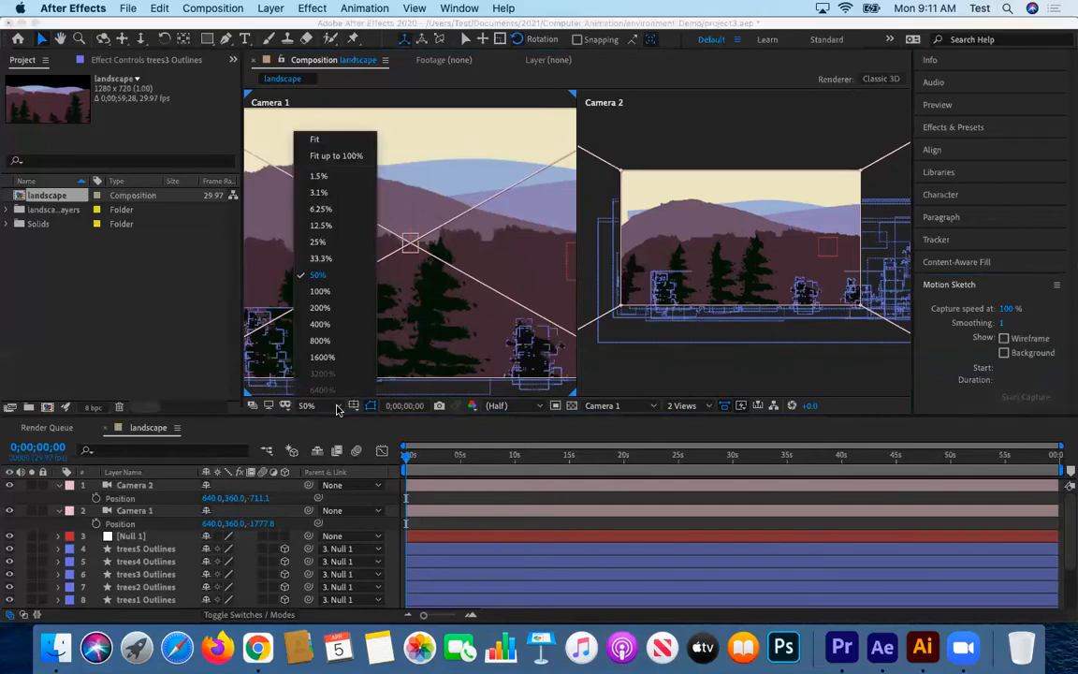
pyautogui.click(315, 245)
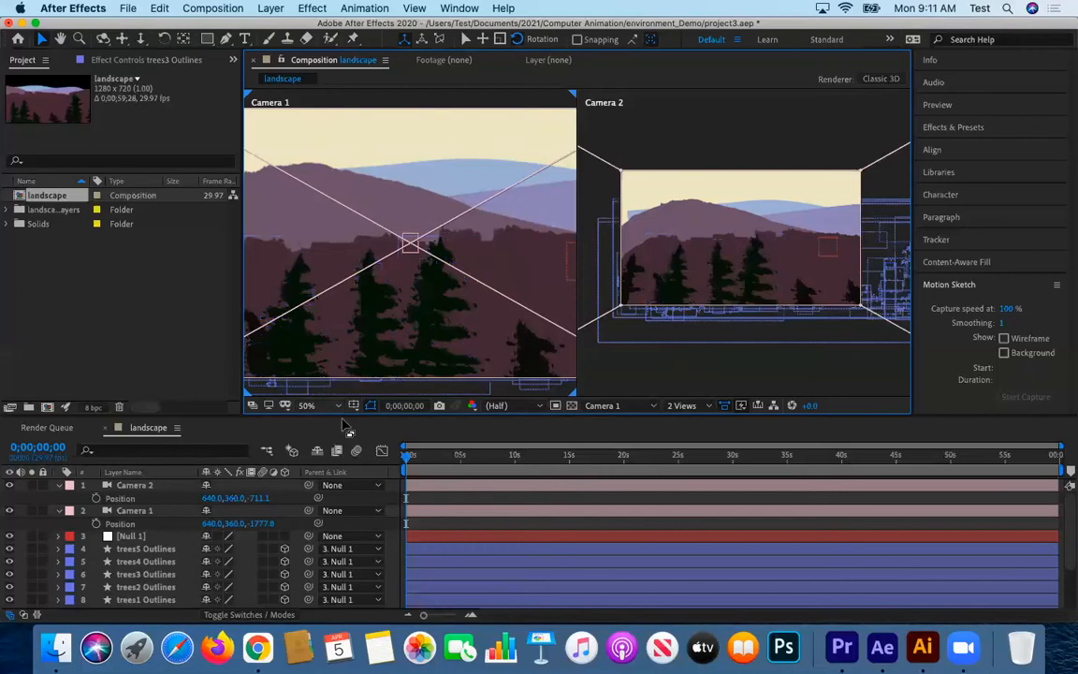
pyautogui.click(308, 405)
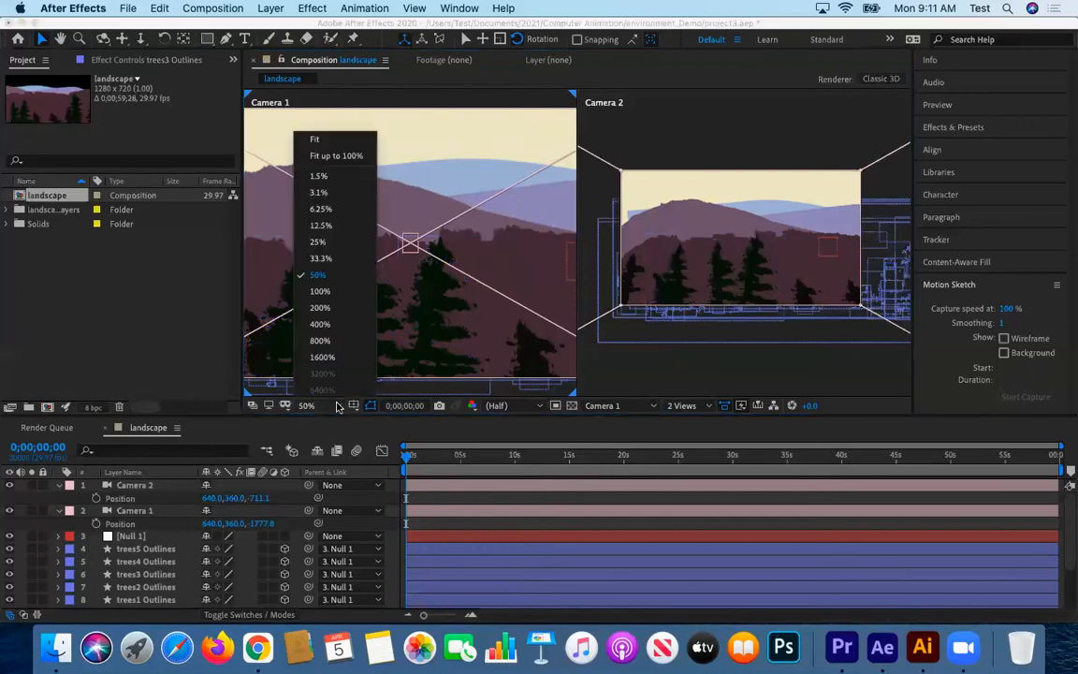
pyautogui.click(317, 242)
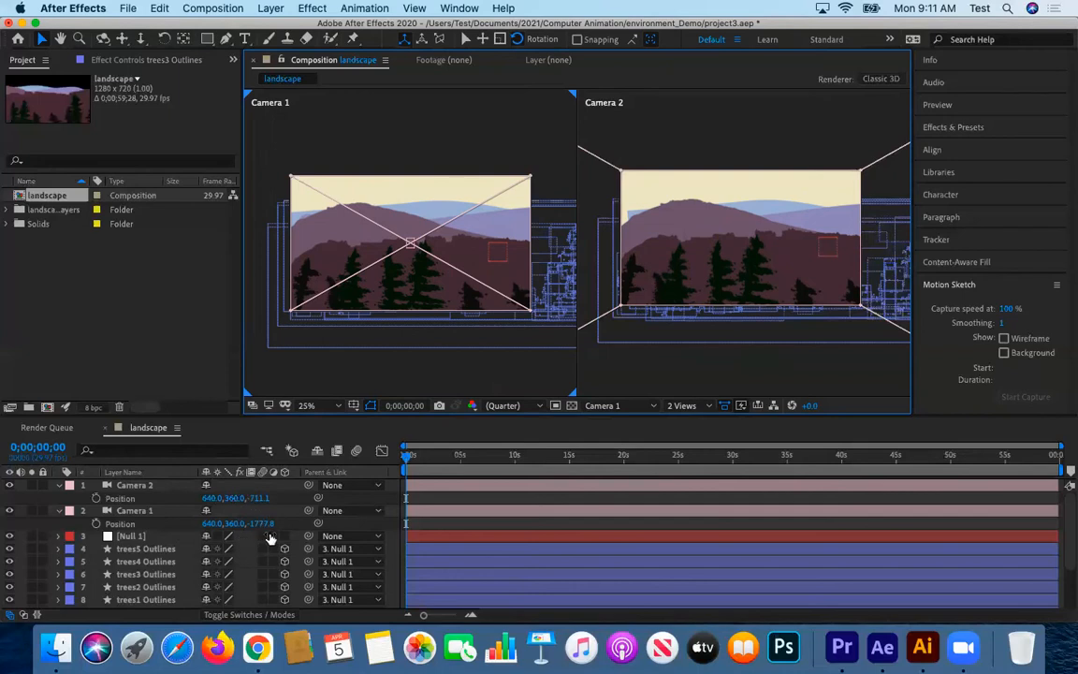
# Set Camera 1's Z position to -2200 to move it farther back from the landscape.
pyautogui.moveTo(261, 523); pyautogui.dragTo(225, 471)
pyautogui.moveTo(290, 531); pyautogui.dragTo(262, 527)
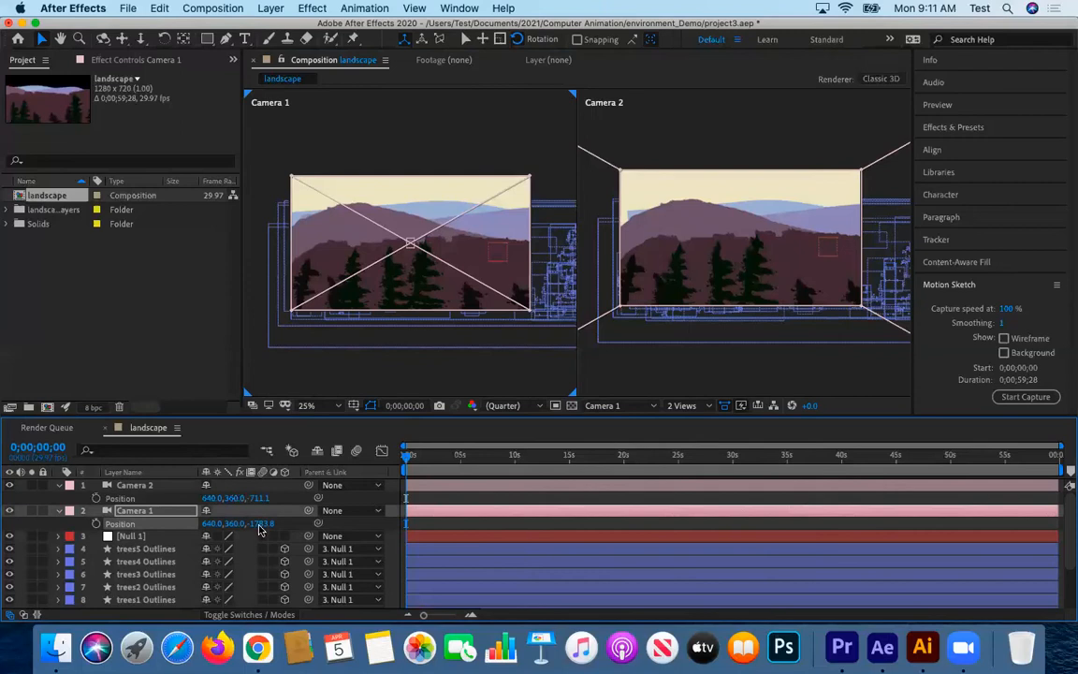
pyautogui.click(261, 526)
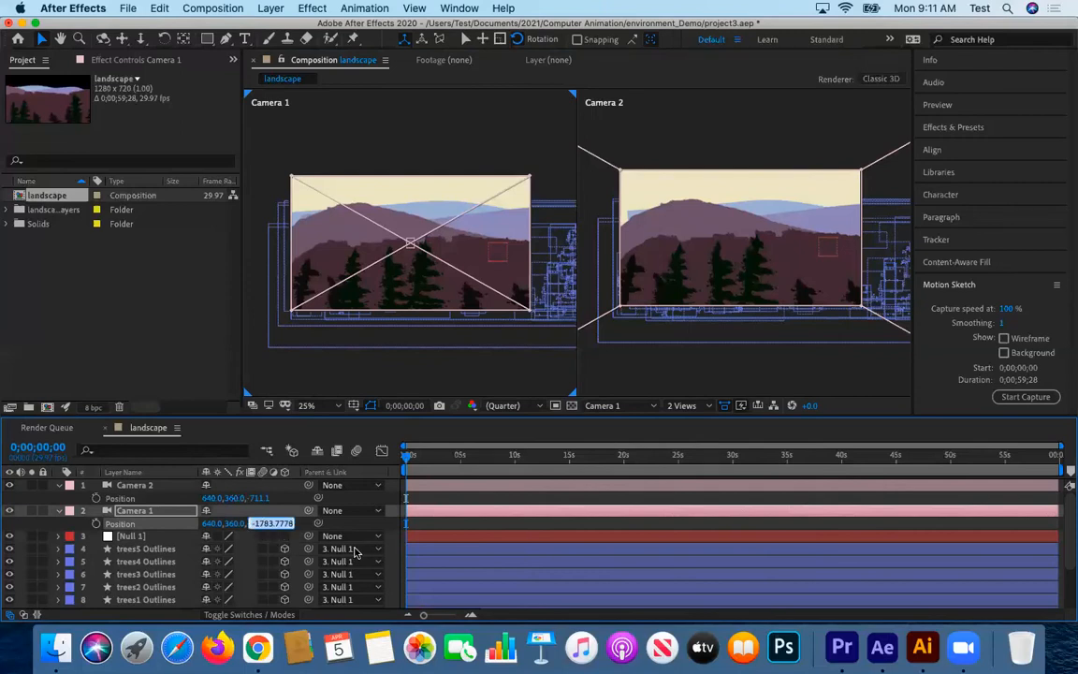
pyautogui.write('-2')
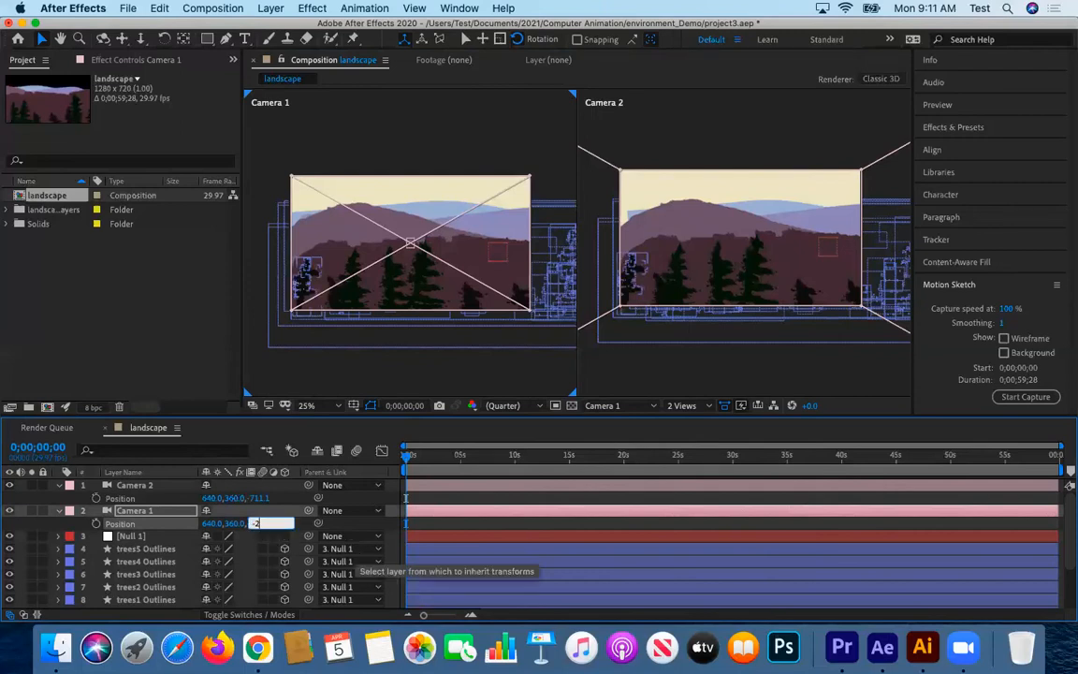
pyautogui.write('200')
pyautogui.press('Return')
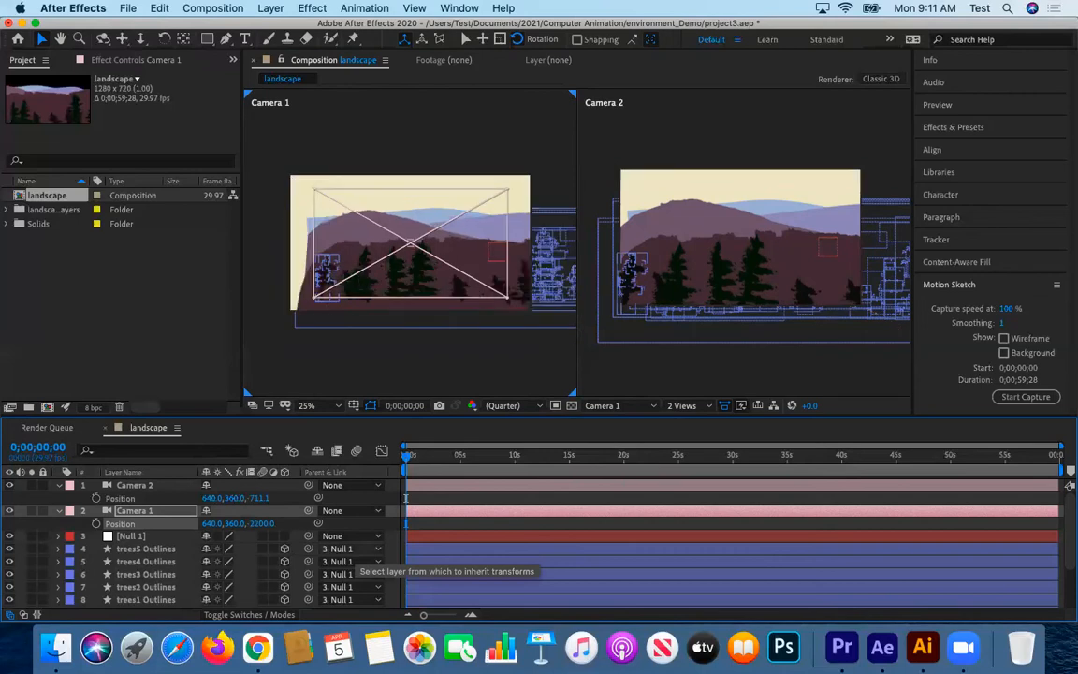
# Set Camera 2's Z position to -900.
pyautogui.click(257, 498)
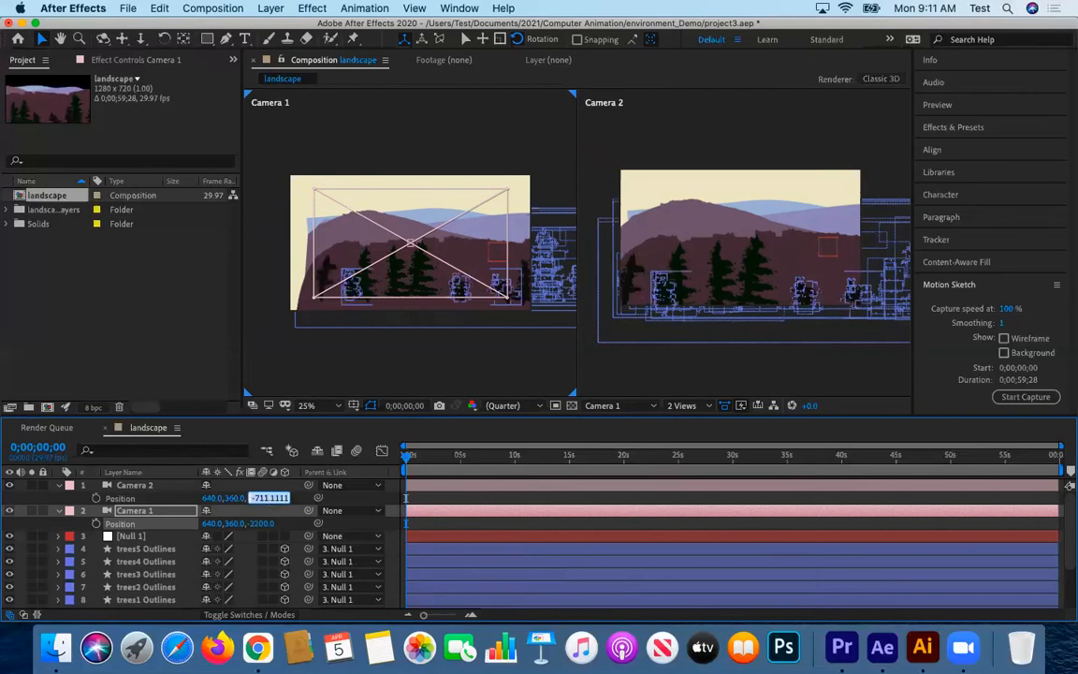
pyautogui.write('-90')
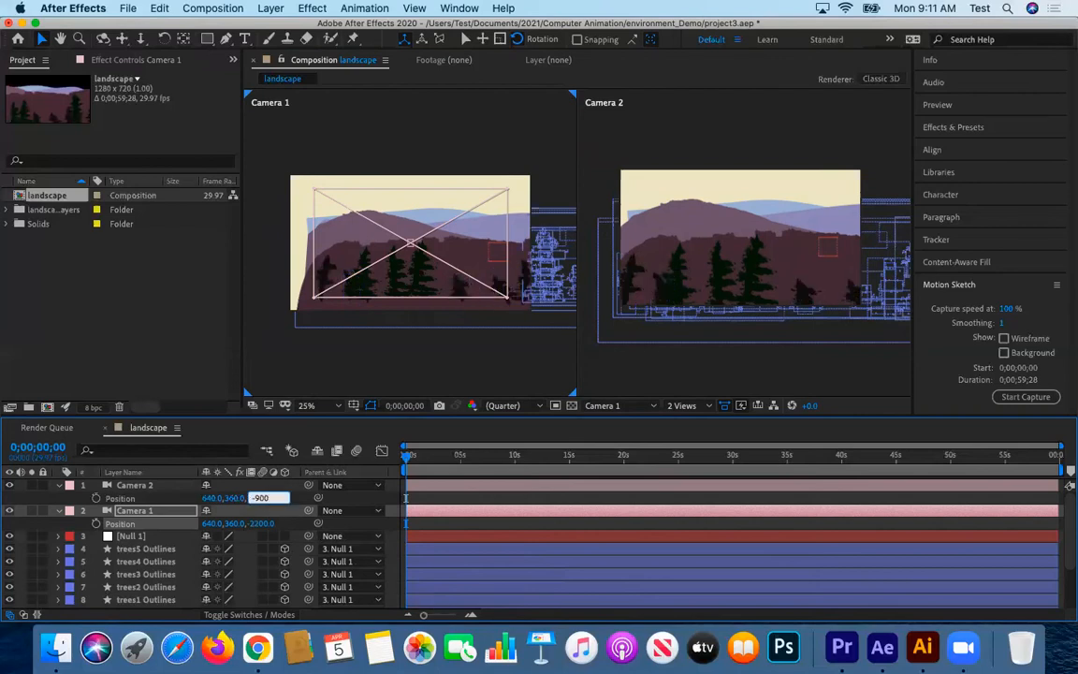
pyautogui.write('0')
pyautogui.press('Return')
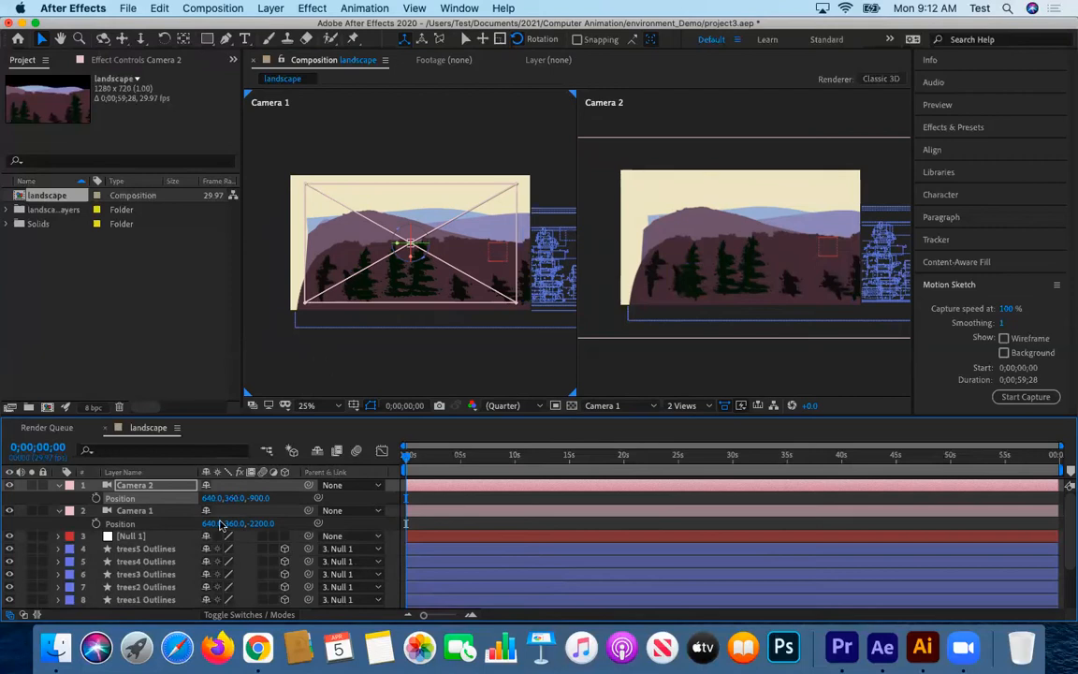
pyautogui.click(170, 539)
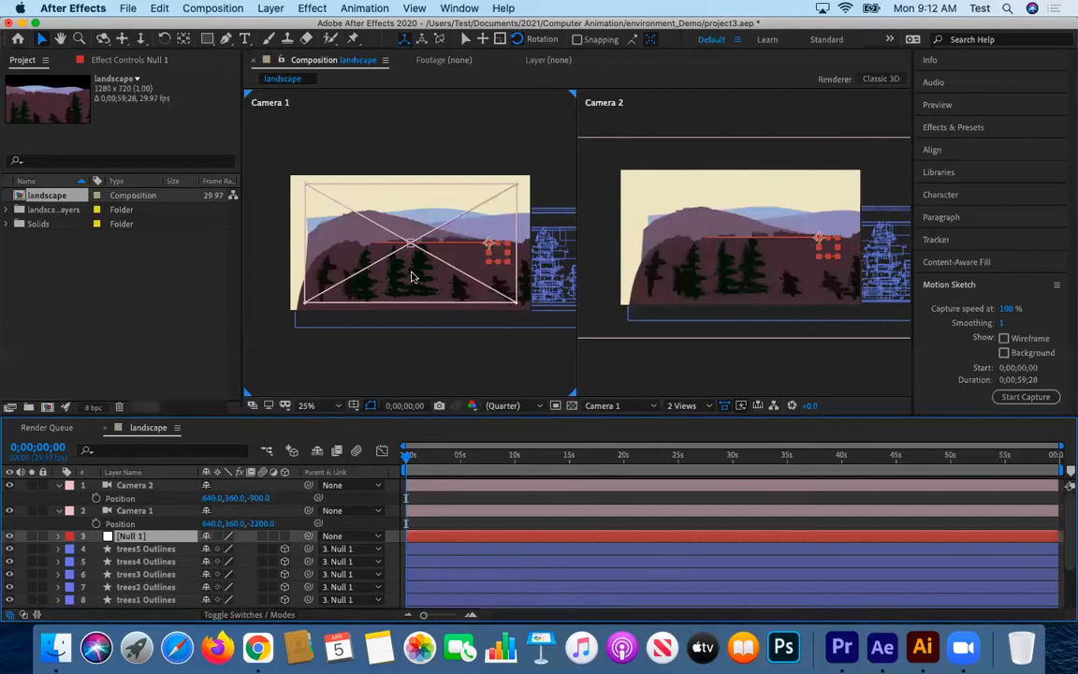
pyautogui.click(268, 169)
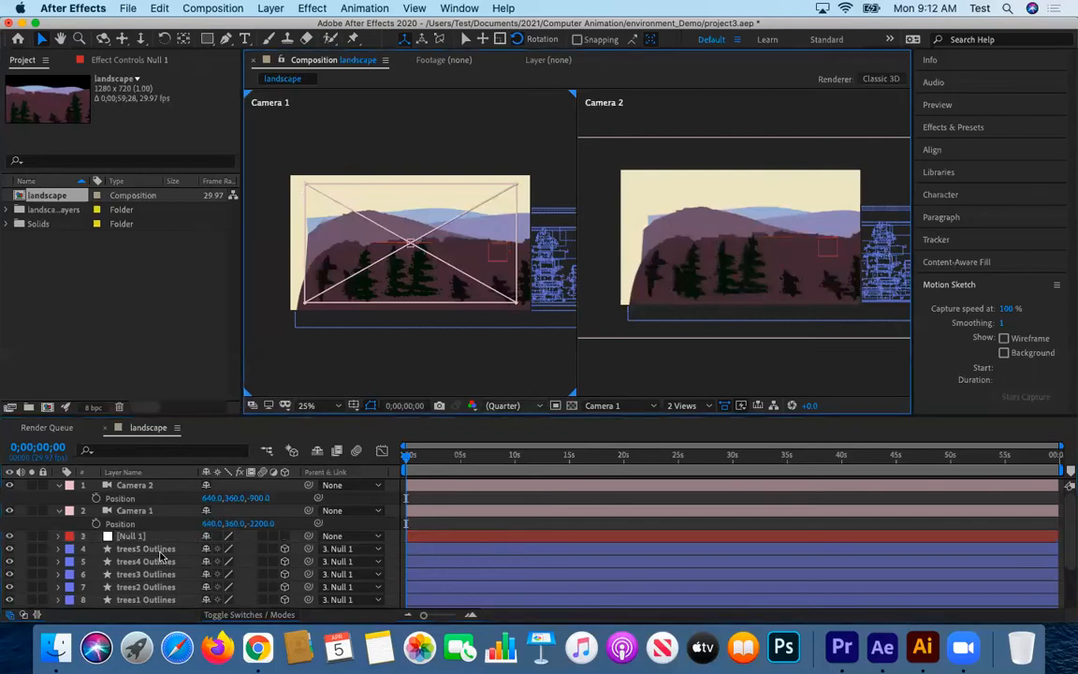
pyautogui.click(159, 566)
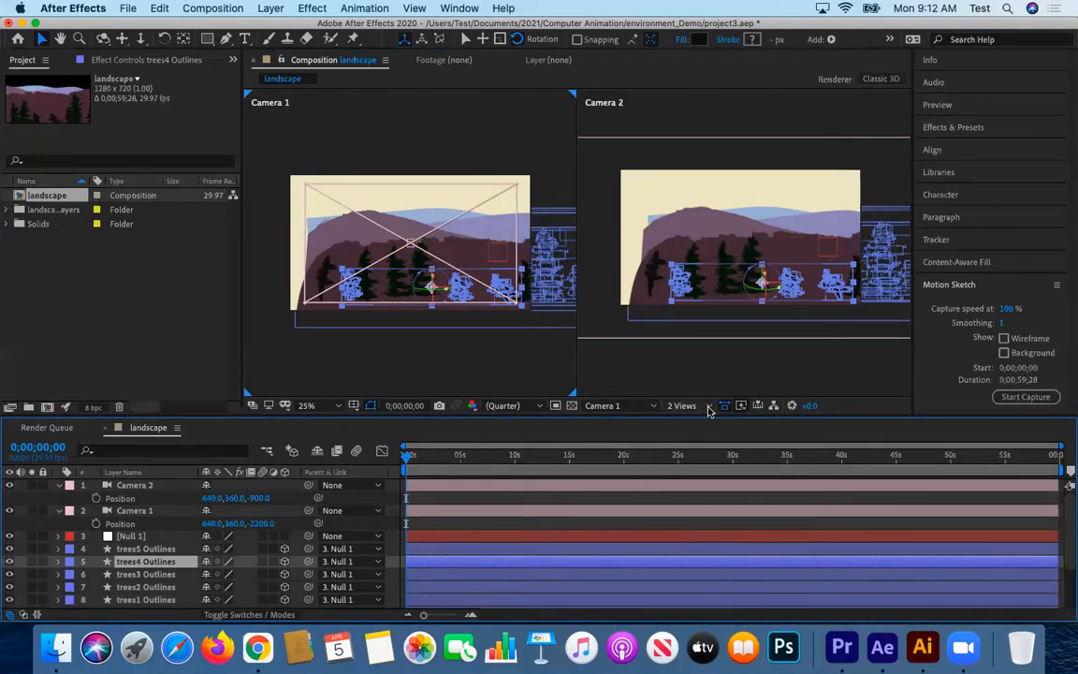
# Return the composition display to a single view through Camera 2 at 100% magnification.
pyautogui.click(708, 408)
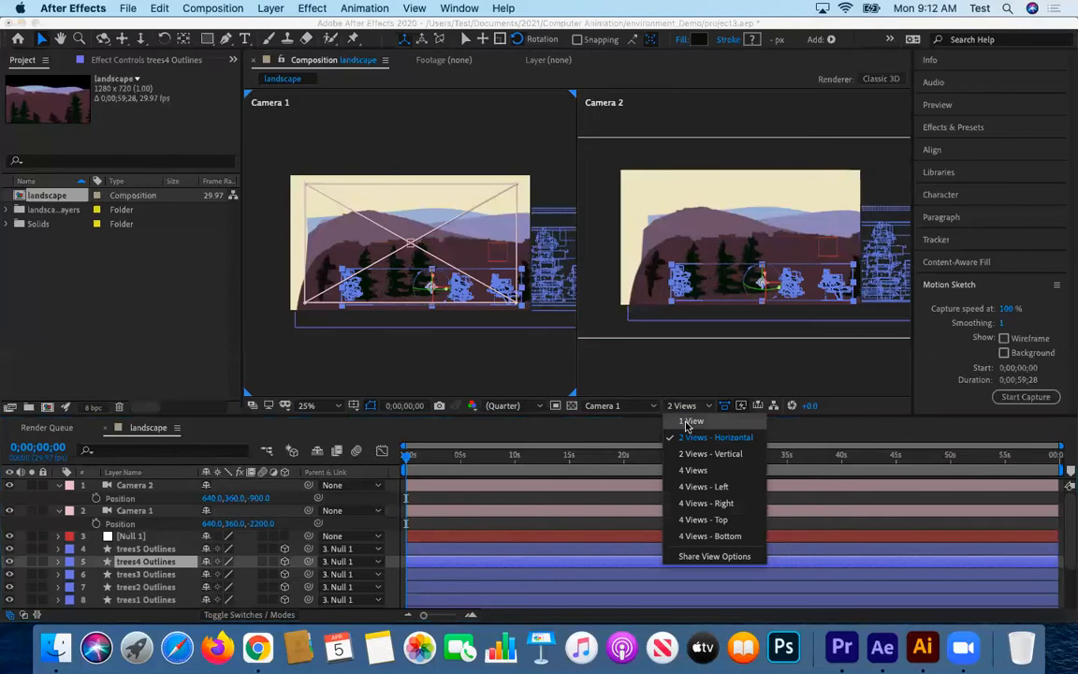
pyautogui.click(690, 422)
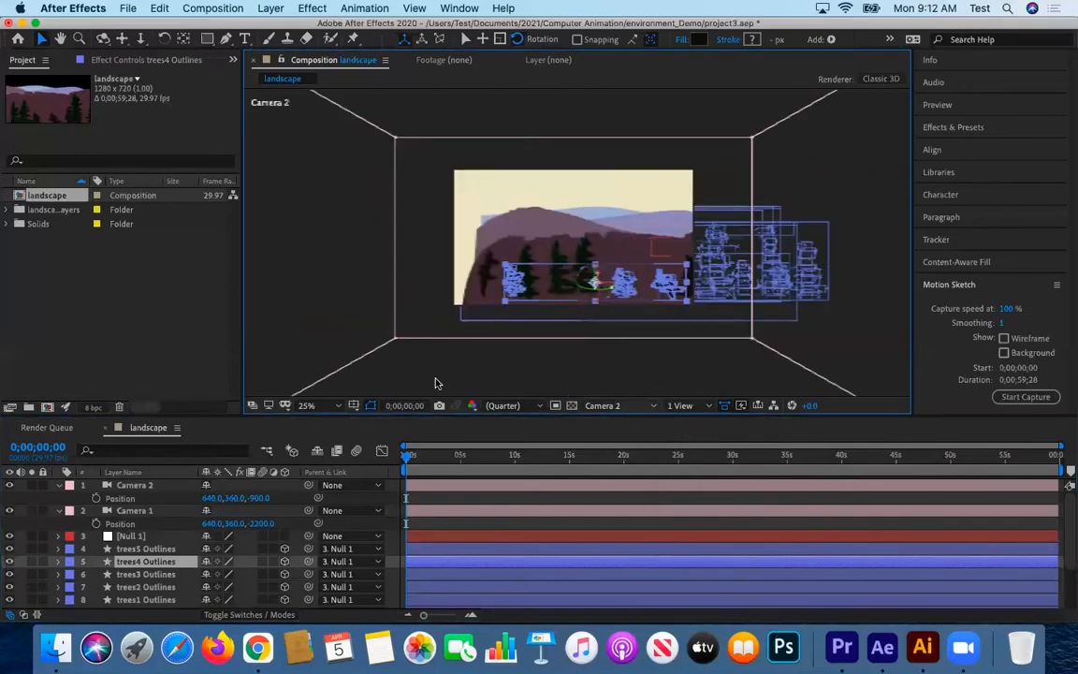
pyautogui.click(337, 405)
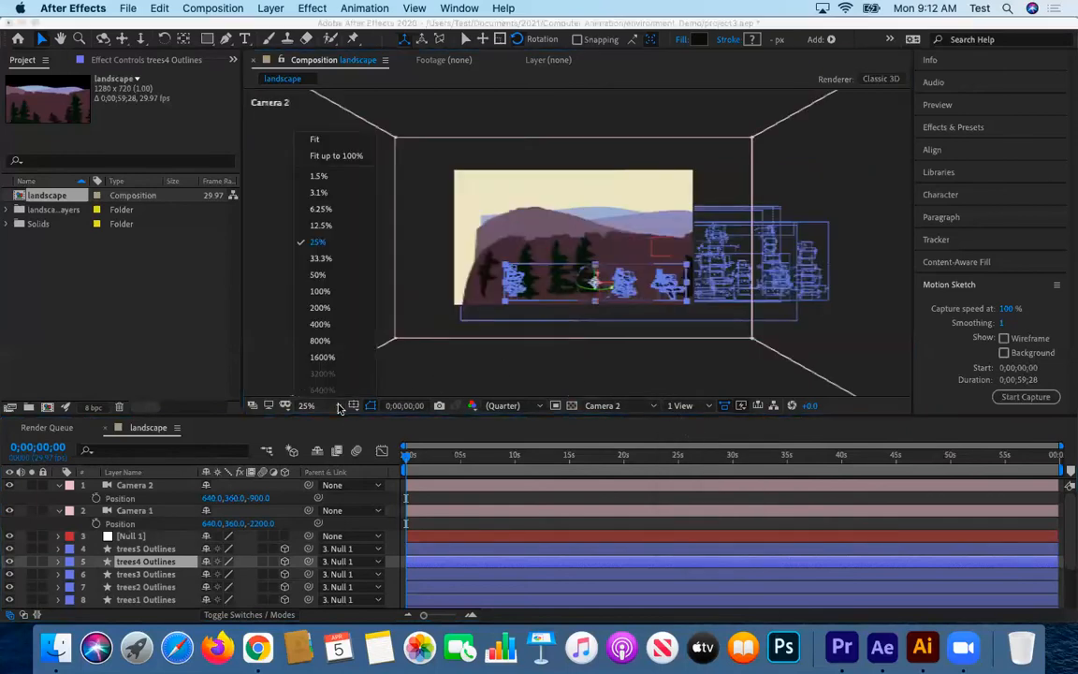
pyautogui.click(319, 292)
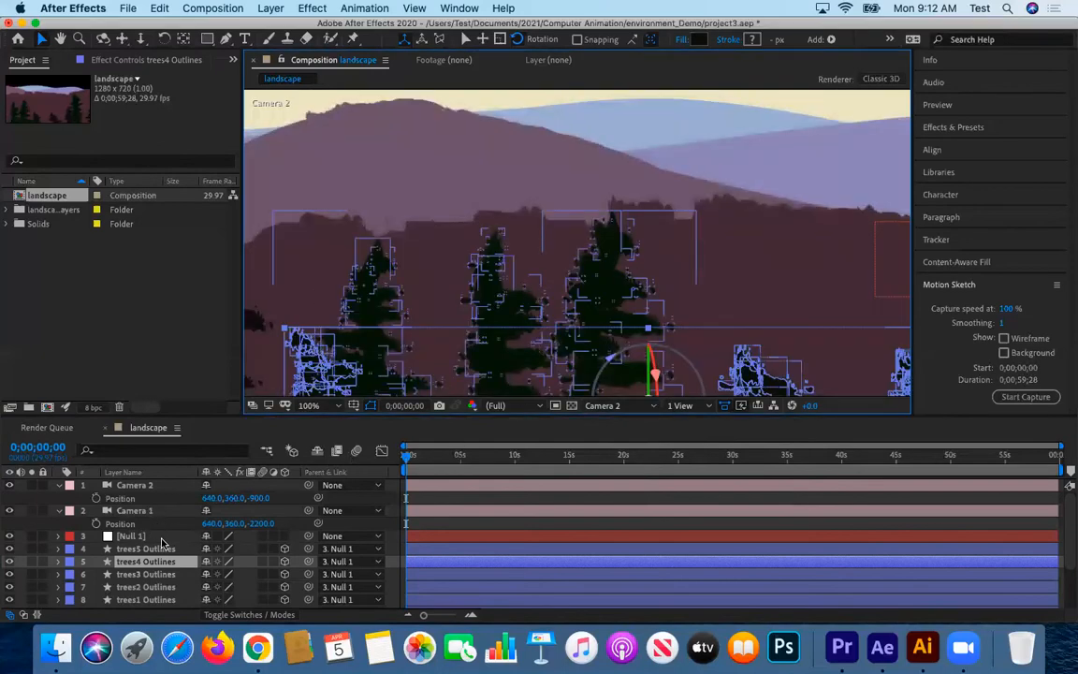
# Select the Null 1 layer and show the composition through Camera 1, magnified to Fit up to 100%.
pyautogui.click(132, 535)
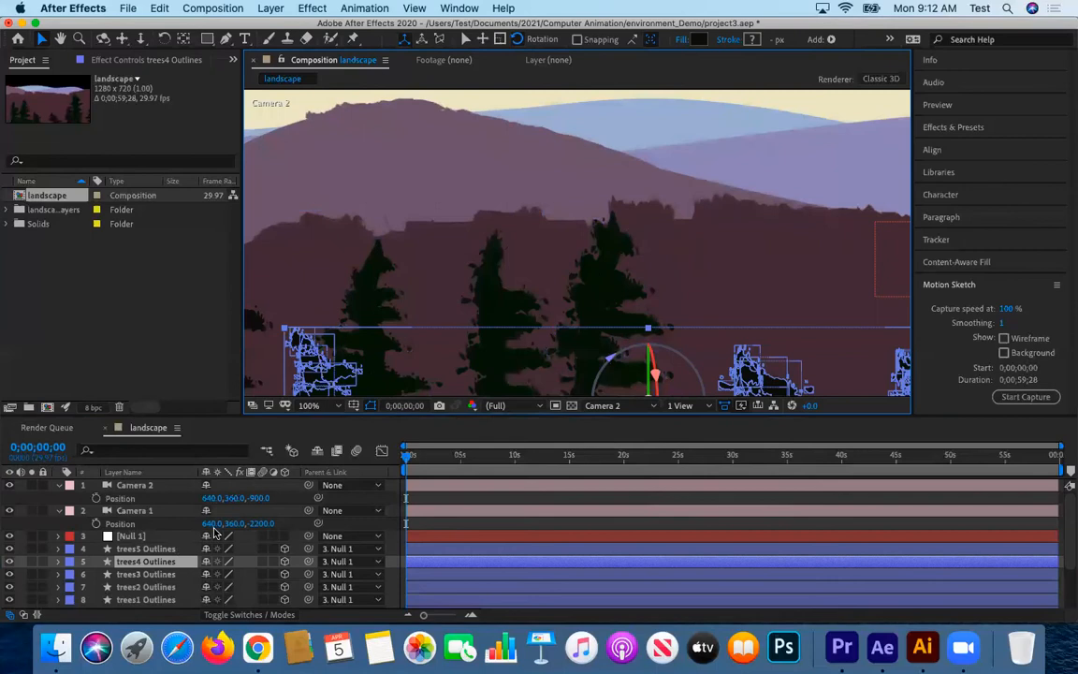
pyautogui.click(650, 407)
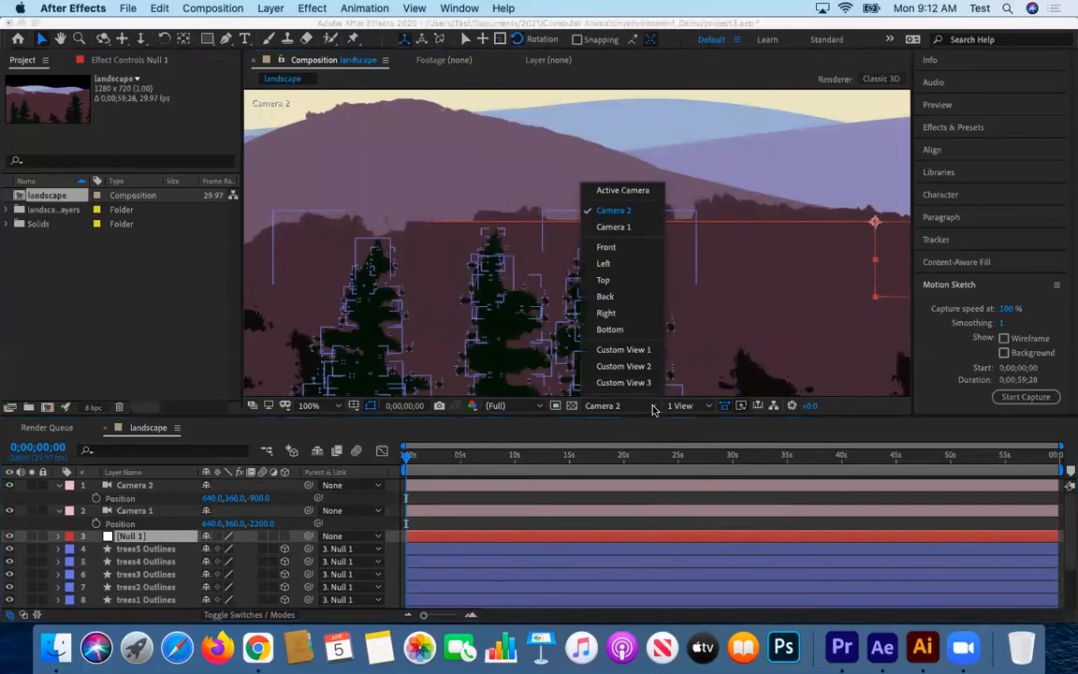
pyautogui.click(614, 228)
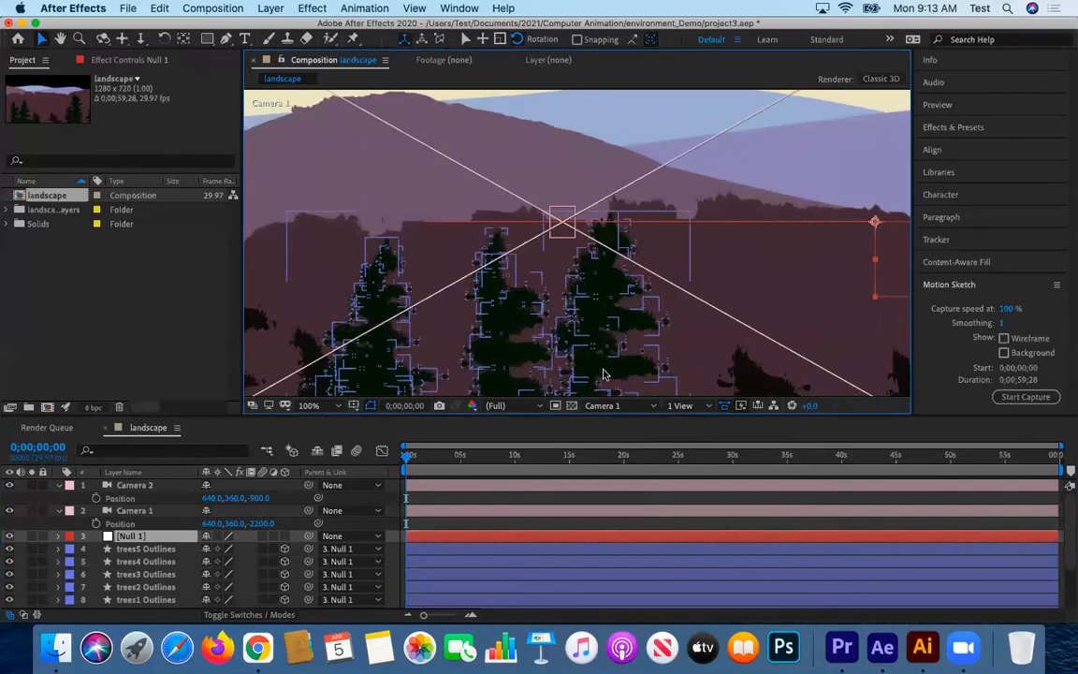
pyautogui.click(323, 407)
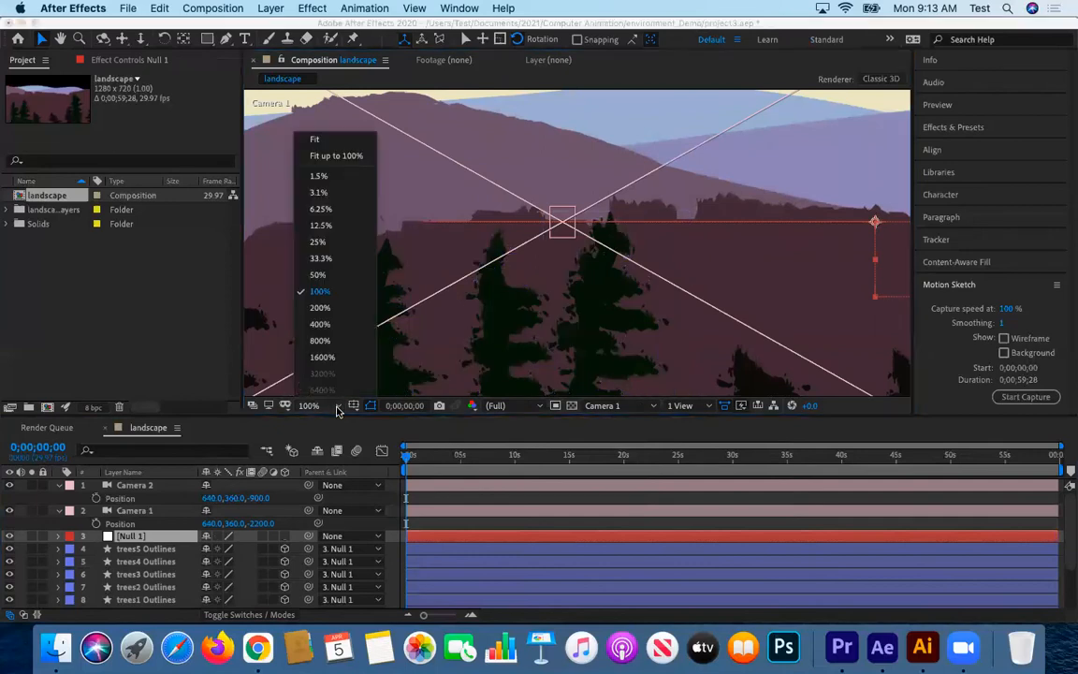
pyautogui.click(328, 156)
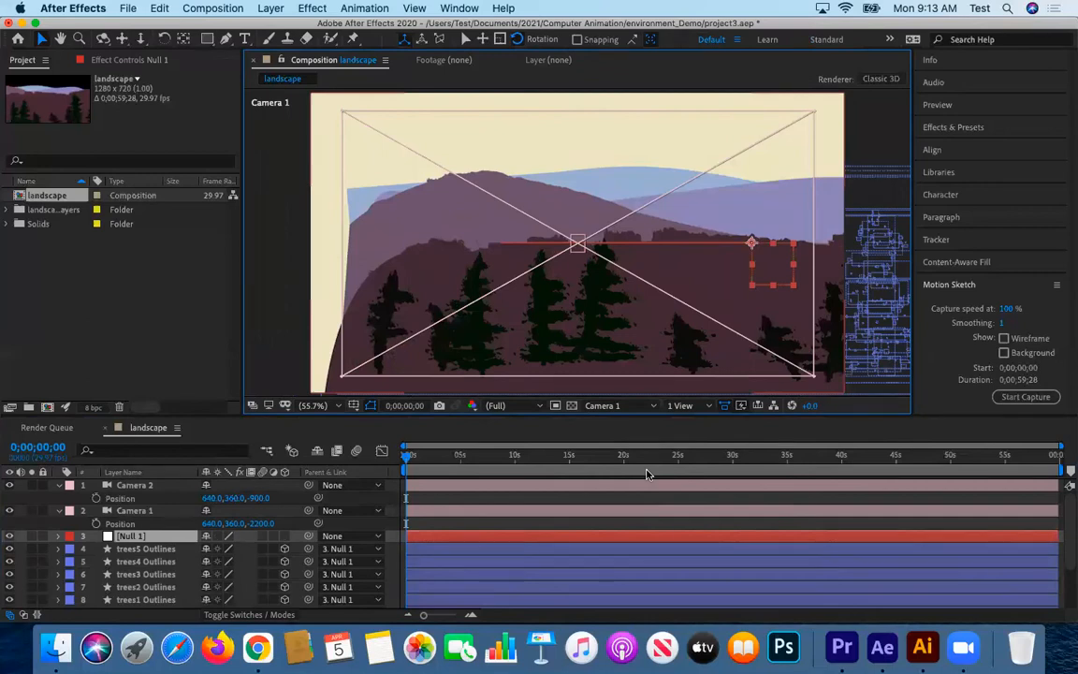
# Preview the parallax animation through Camera 1 for about 10 seconds, then replay it from the first frame.
pyautogui.press('space')
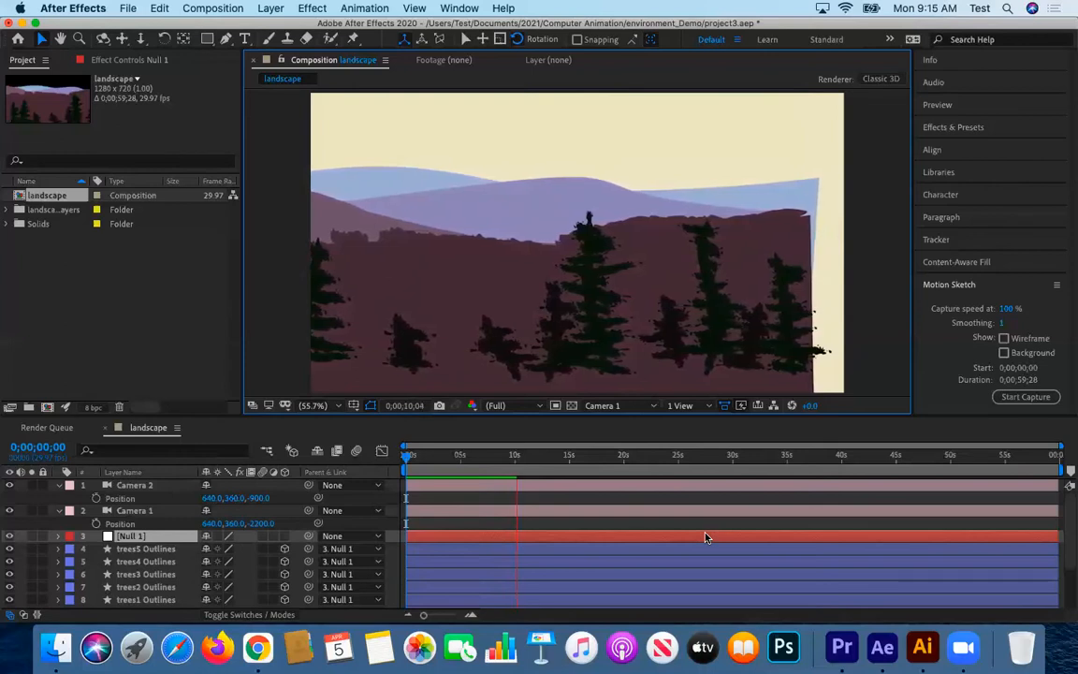
pyautogui.press('space')
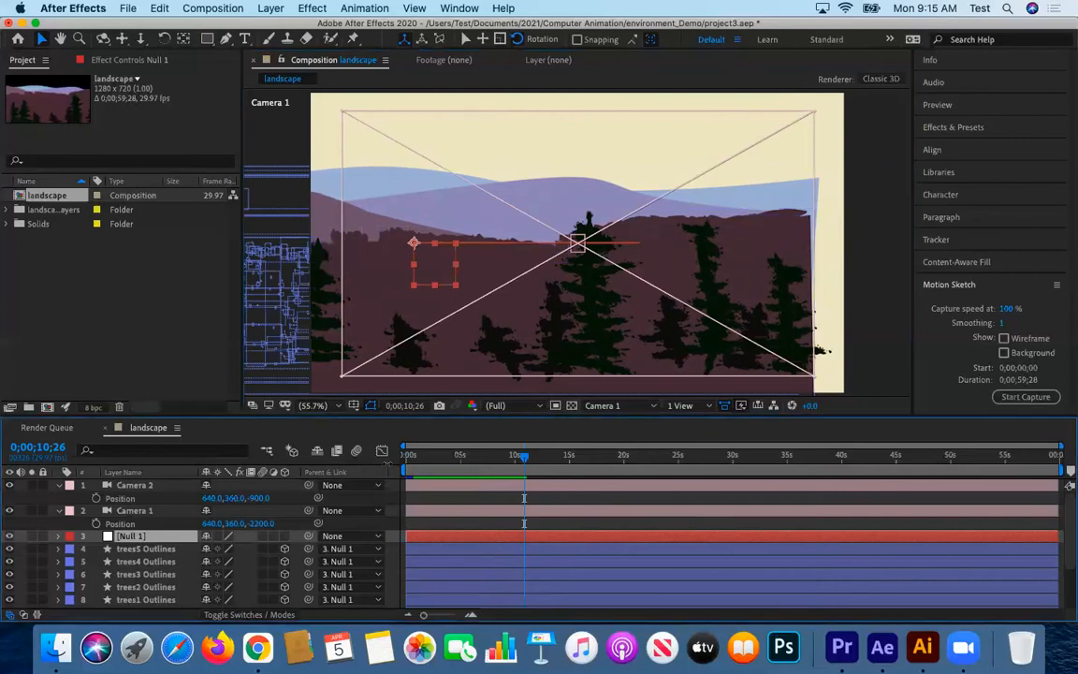
pyautogui.press('Home')
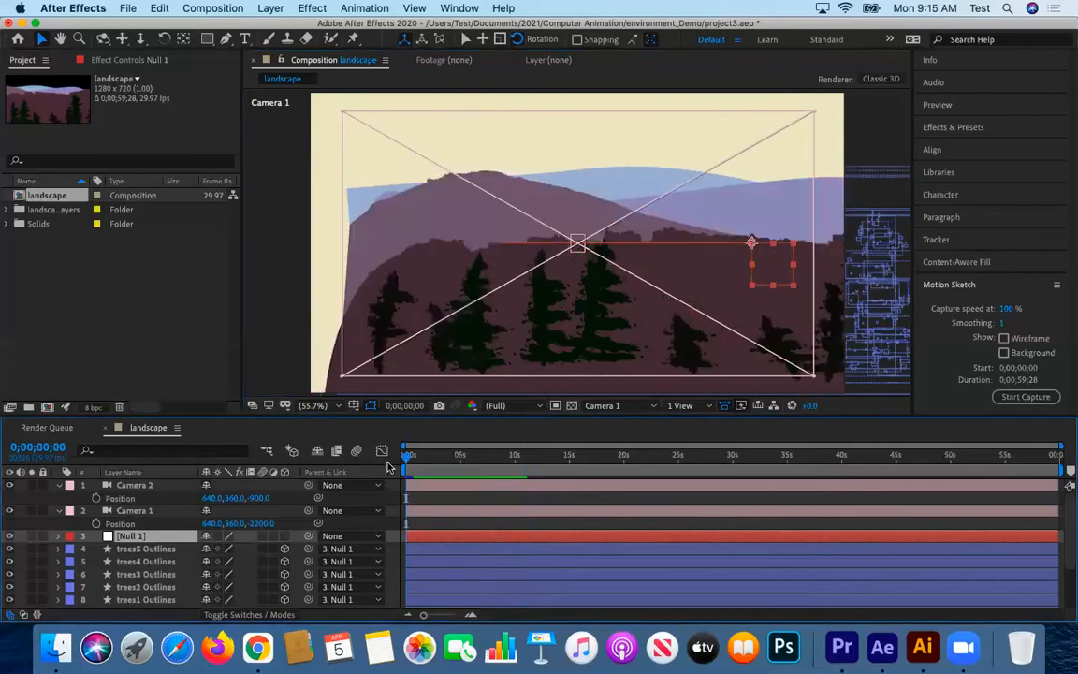
pyautogui.press('space')
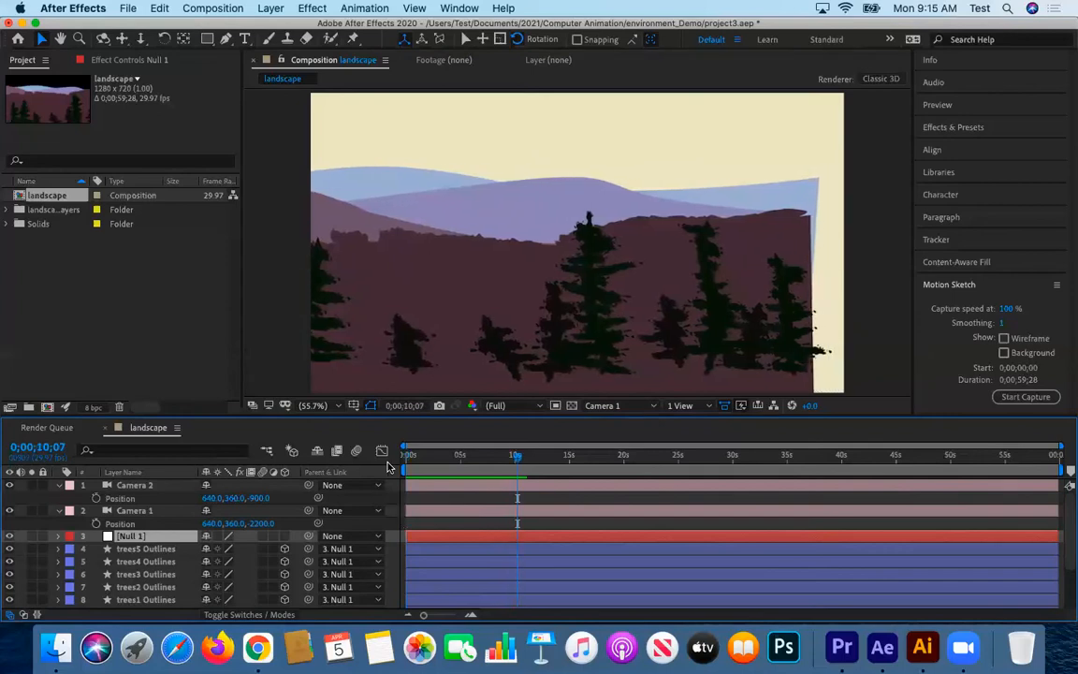
pyautogui.press('space')
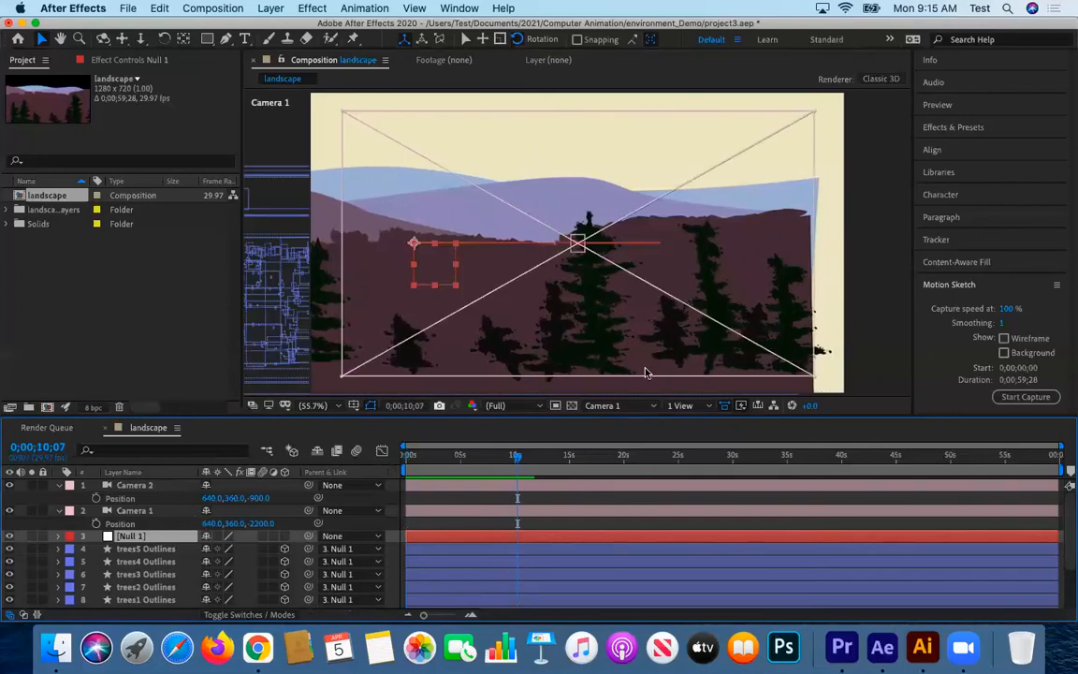
# Show the composition through Camera 2 and preview the animation from the first frame.
pyautogui.click(655, 408)
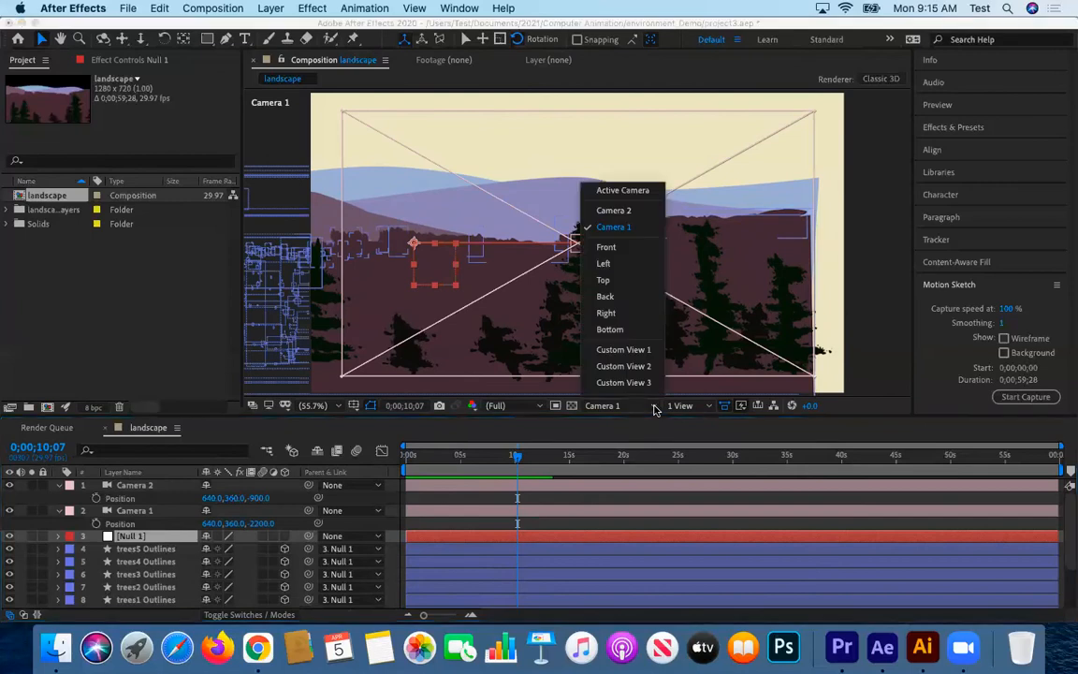
pyautogui.click(626, 211)
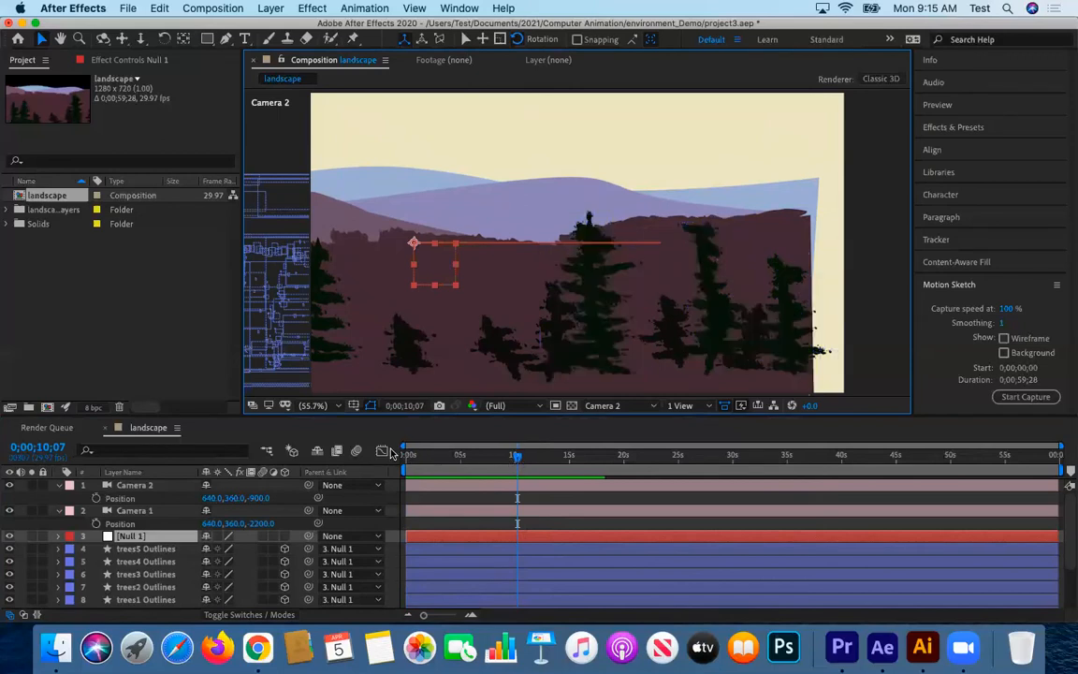
pyautogui.moveTo(516, 456); pyautogui.dragTo(391, 452)
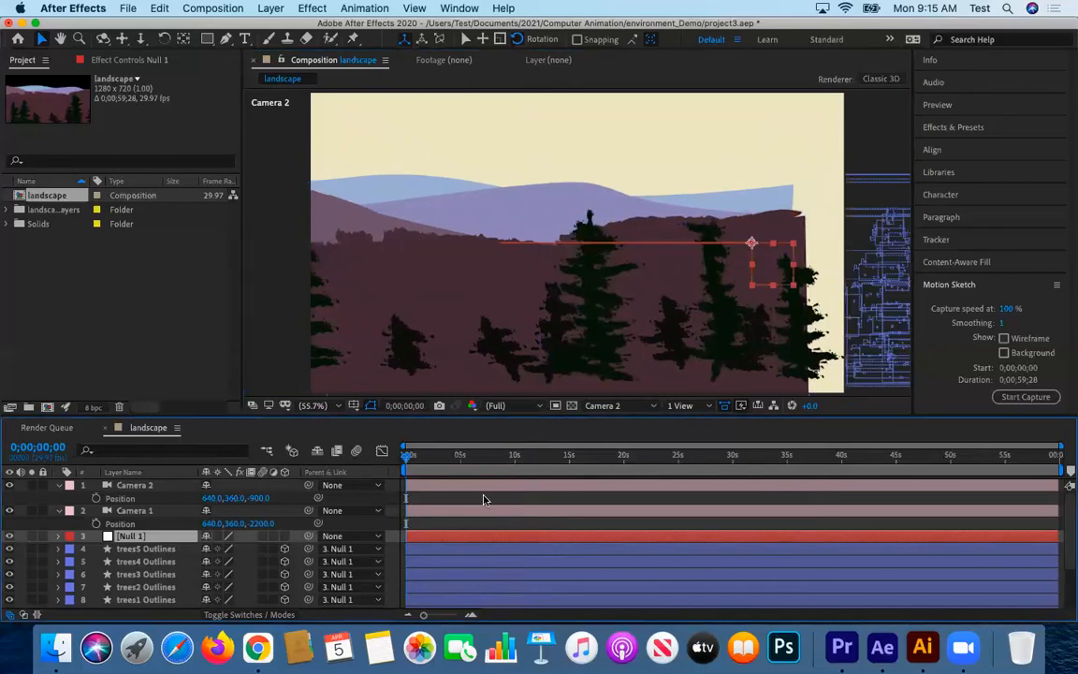
pyautogui.press('space')
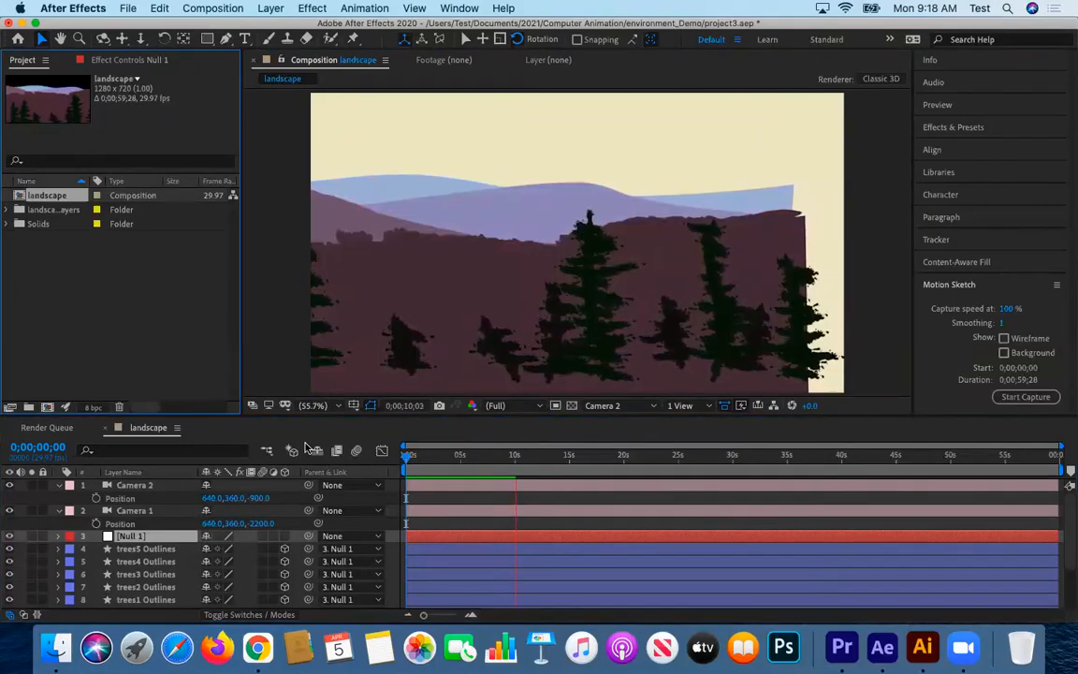
# Return to the first frame and replay the parallax animation several times through Camera 2.
pyautogui.press('space')
pyautogui.moveTo(521, 456); pyautogui.dragTo(379, 455)
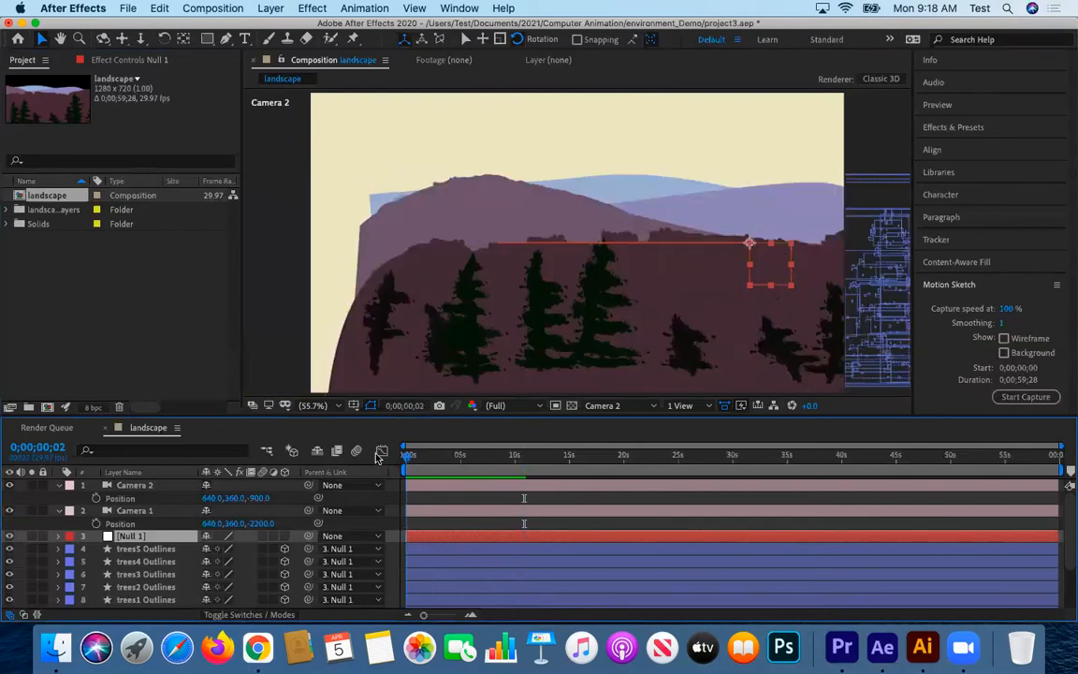
pyautogui.press('space')
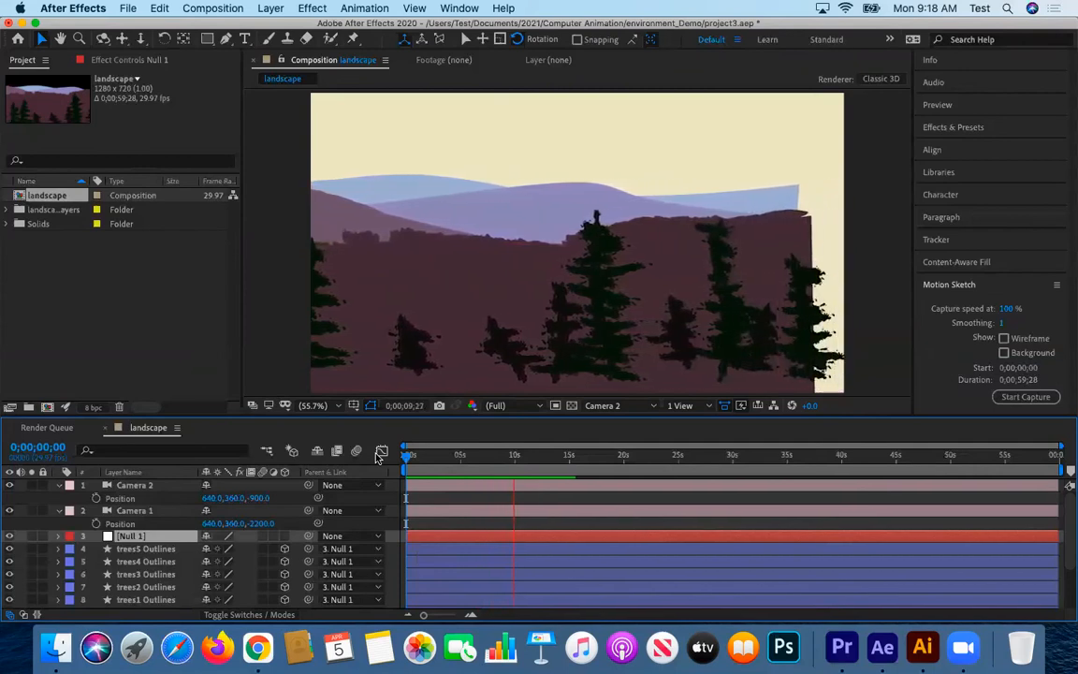
pyautogui.press('space')
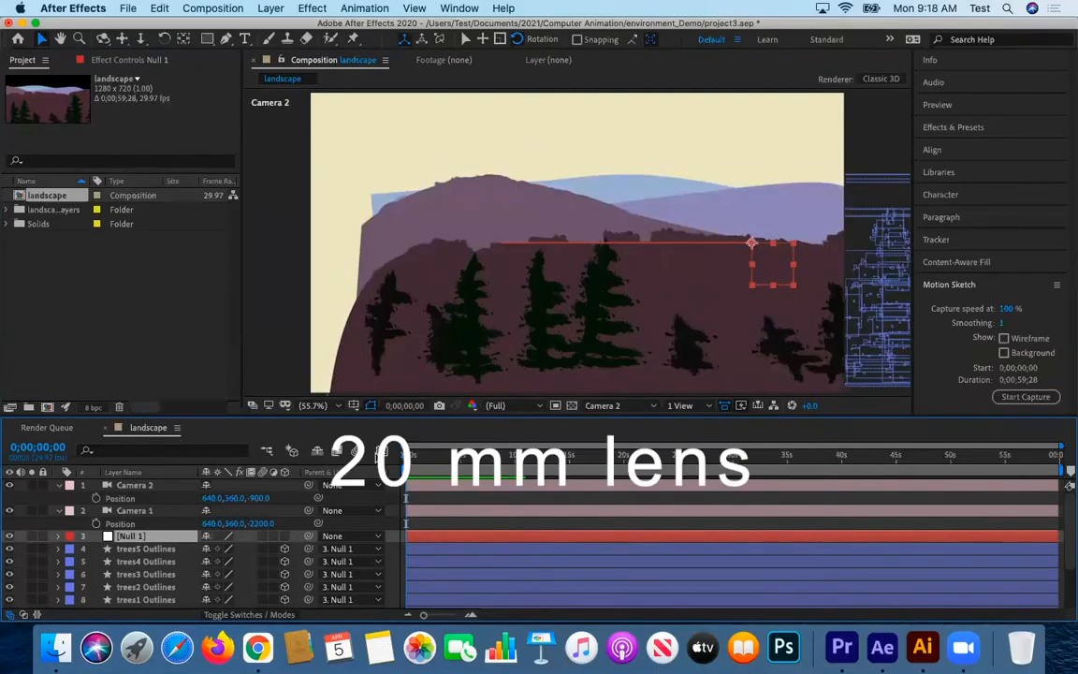
pyautogui.press('space')
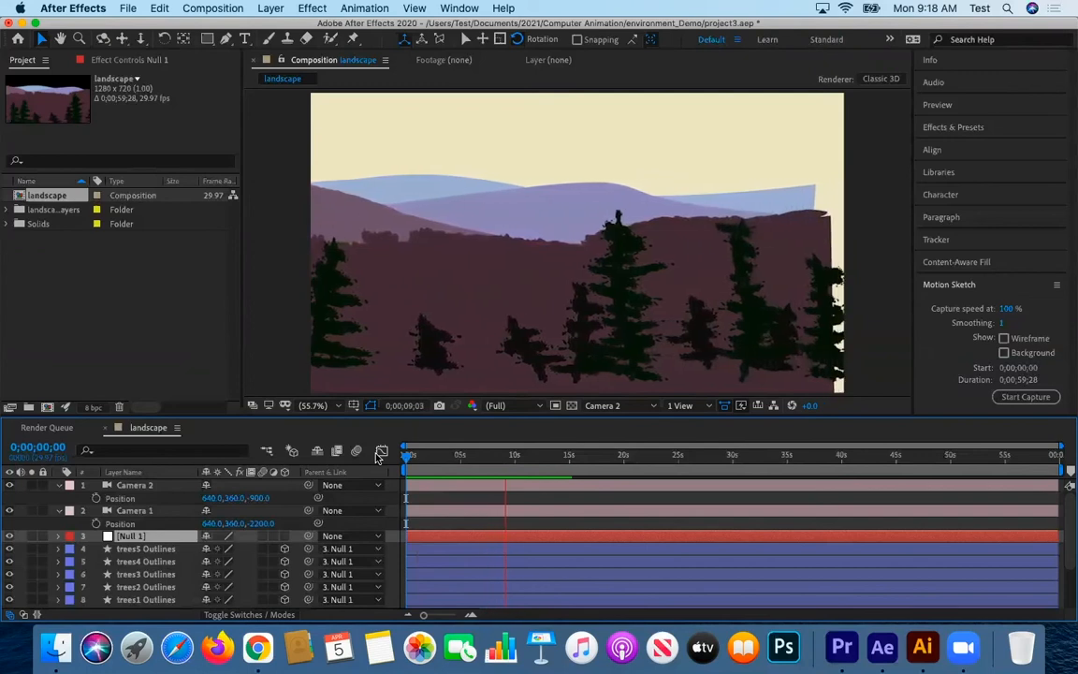
pyautogui.press('space')
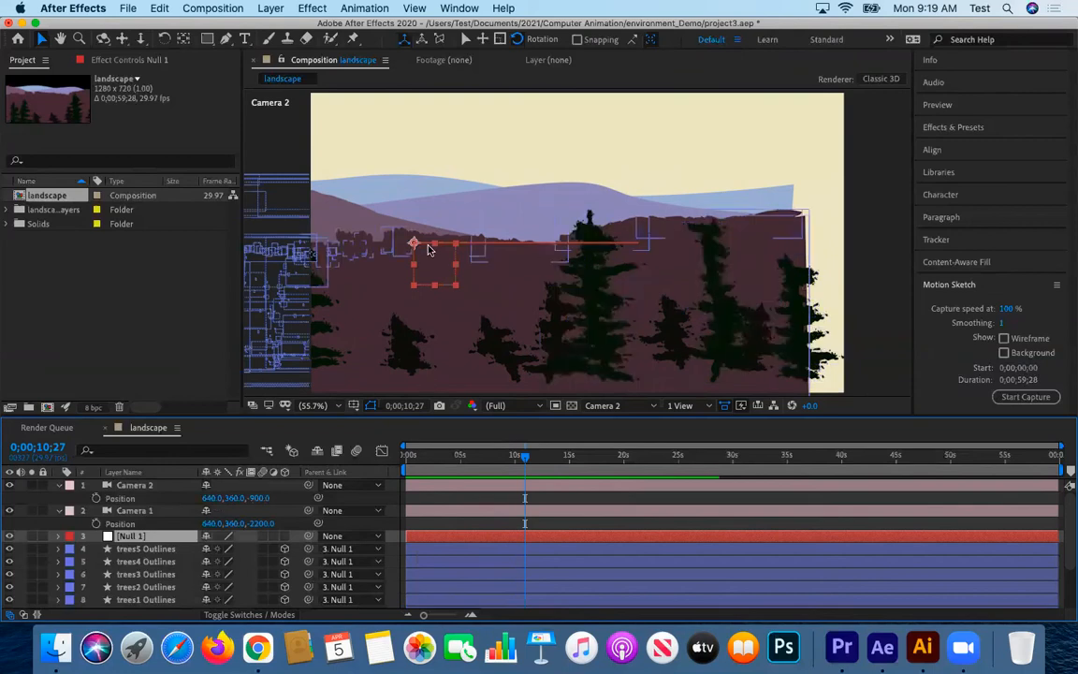
# Magnify the composition view to 100% and expand Camera 2's Camera Options in the layer list.
pyautogui.press('/')
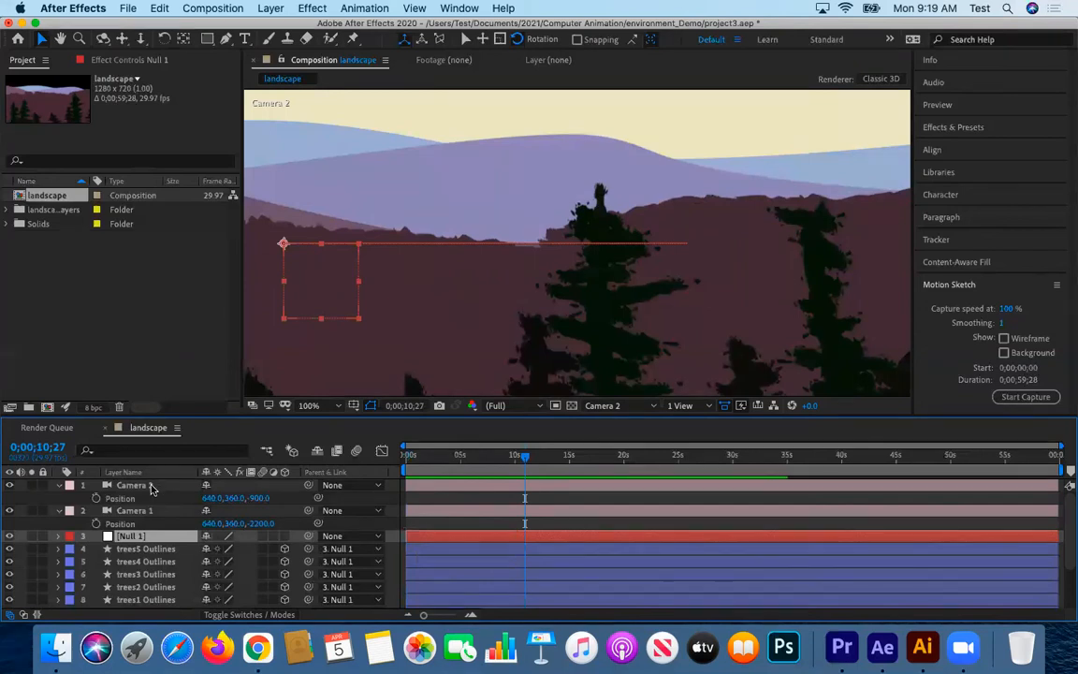
pyautogui.click(148, 486)
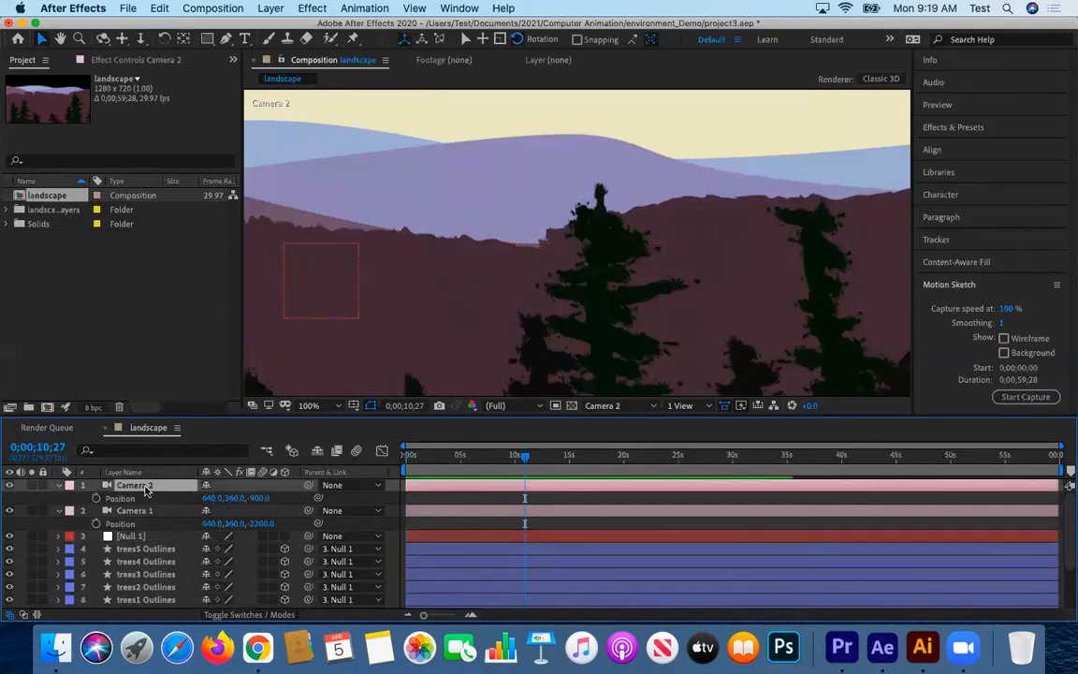
pyautogui.click(59, 485)
pyautogui.click(60, 498)
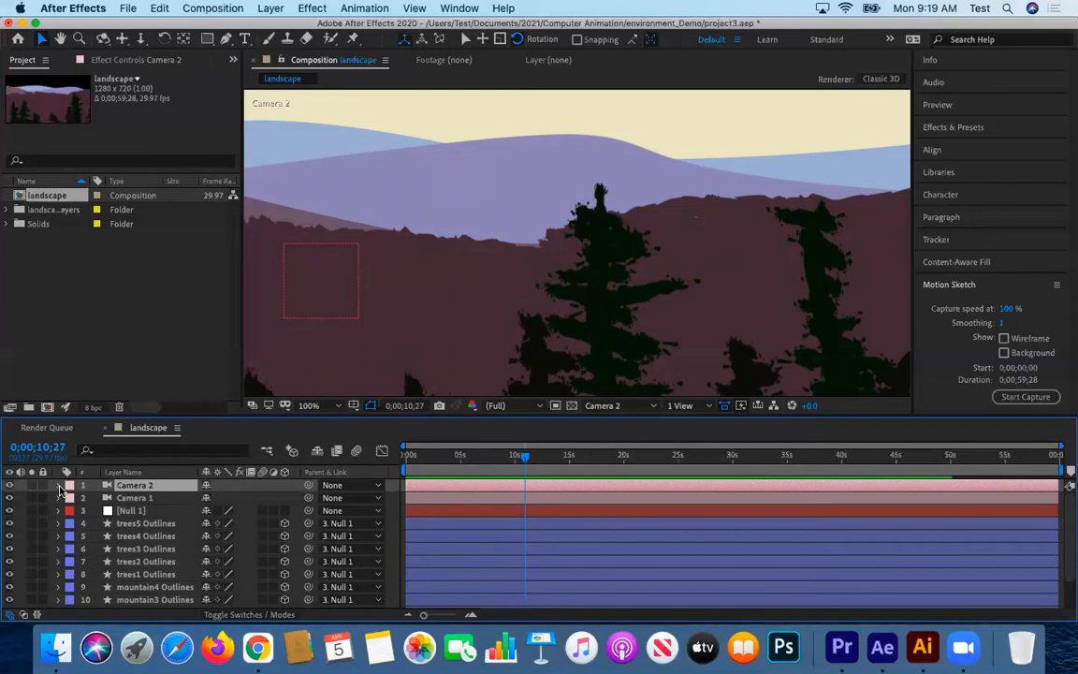
pyautogui.click(58, 486)
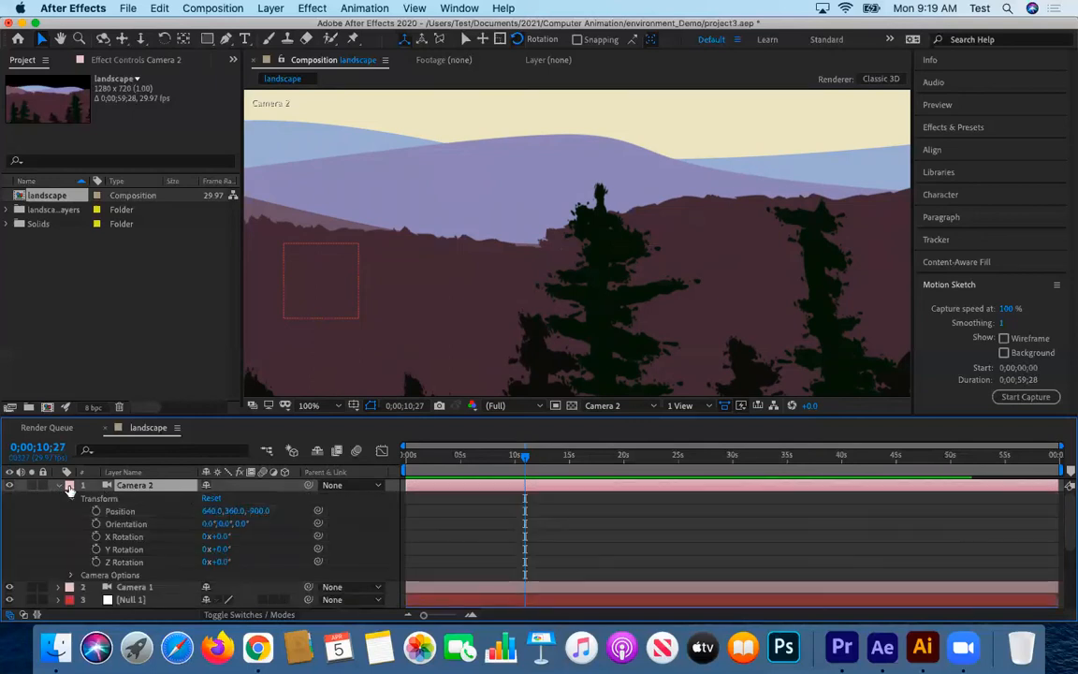
pyautogui.click(72, 574)
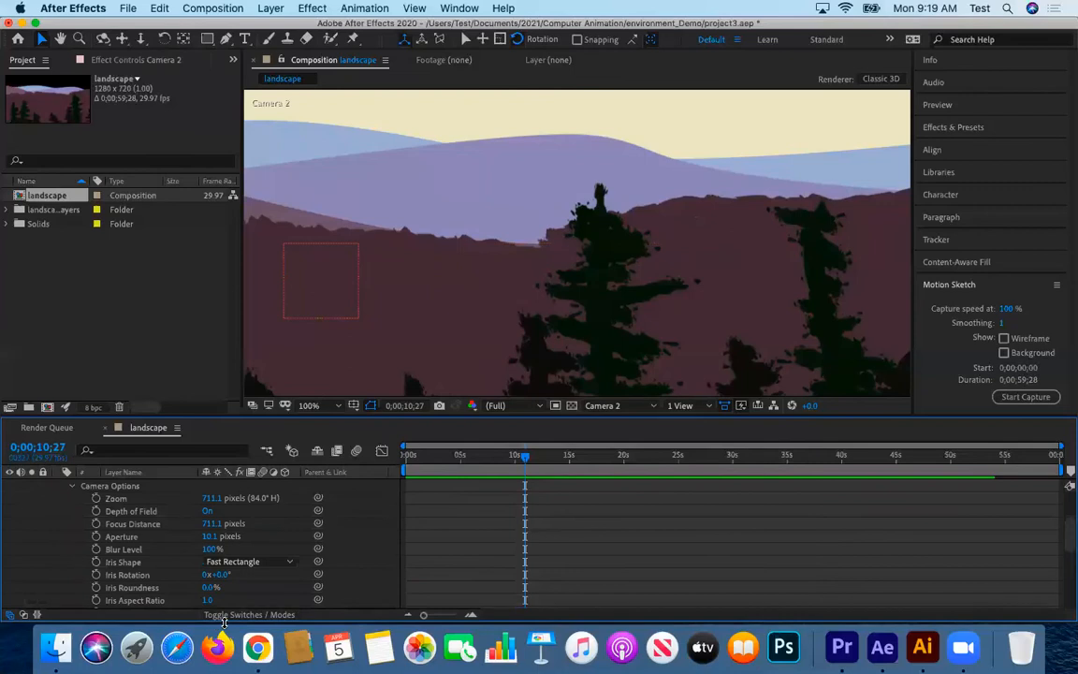
# Review the depth of field settings offered for a new camera and close them without adding one.
pyautogui.click(270, 8)
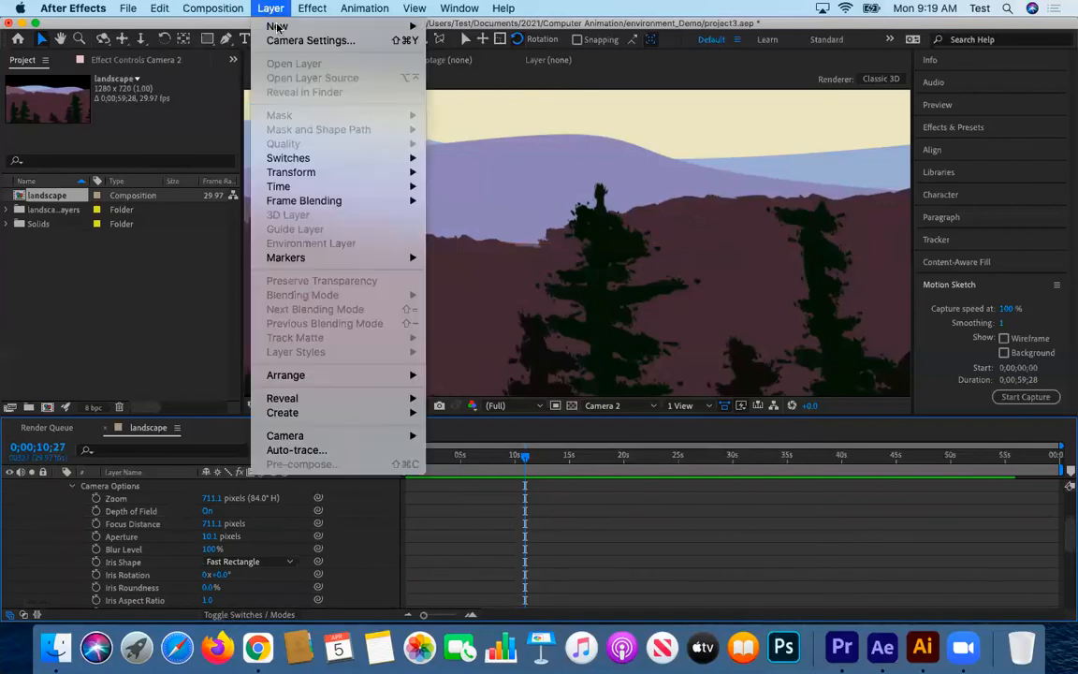
pyautogui.moveTo(278, 28)
pyautogui.click(464, 73)
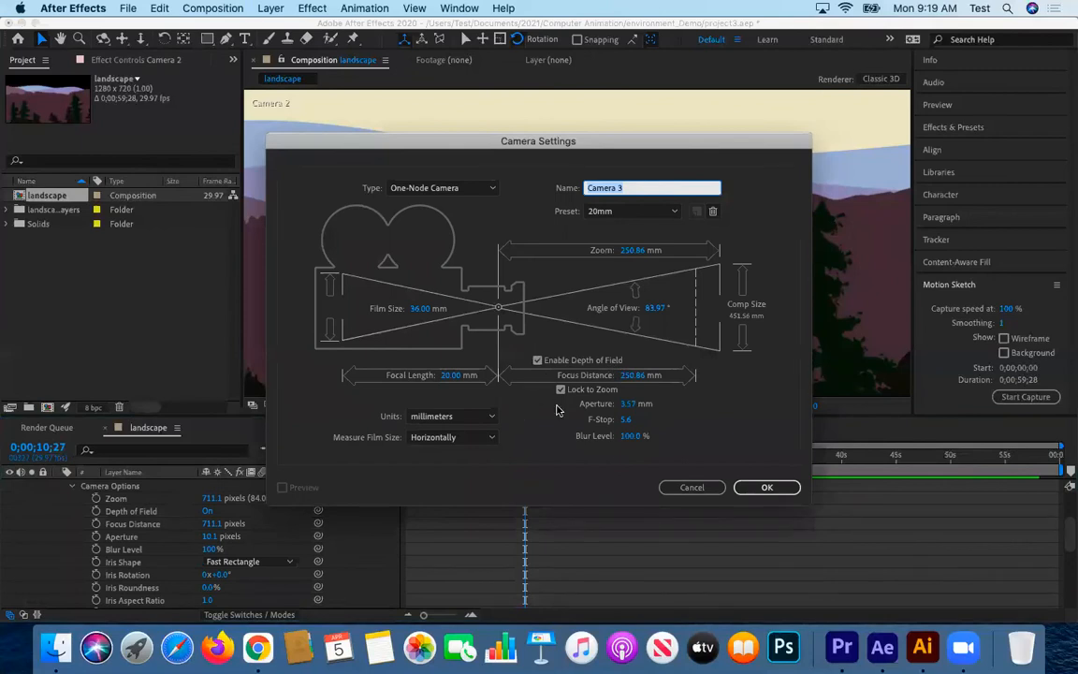
pyautogui.press('Return')
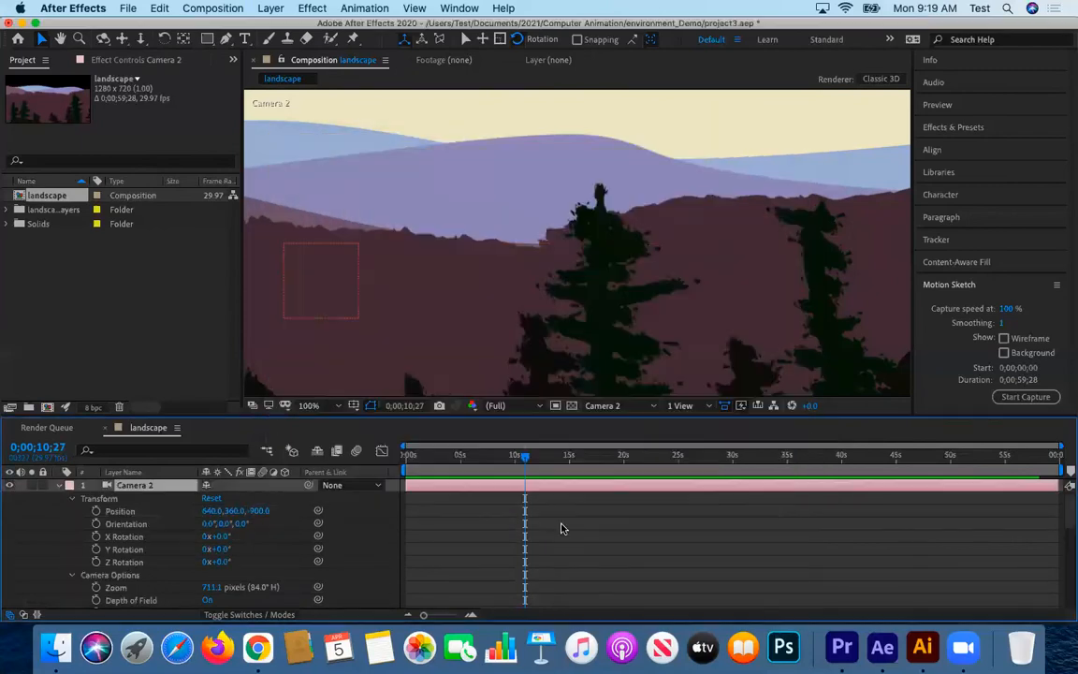
# Set Camera 2's Focus Distance to 0 pixels to test the depth of field.
pyautogui.scroll(-3, 197, 524)
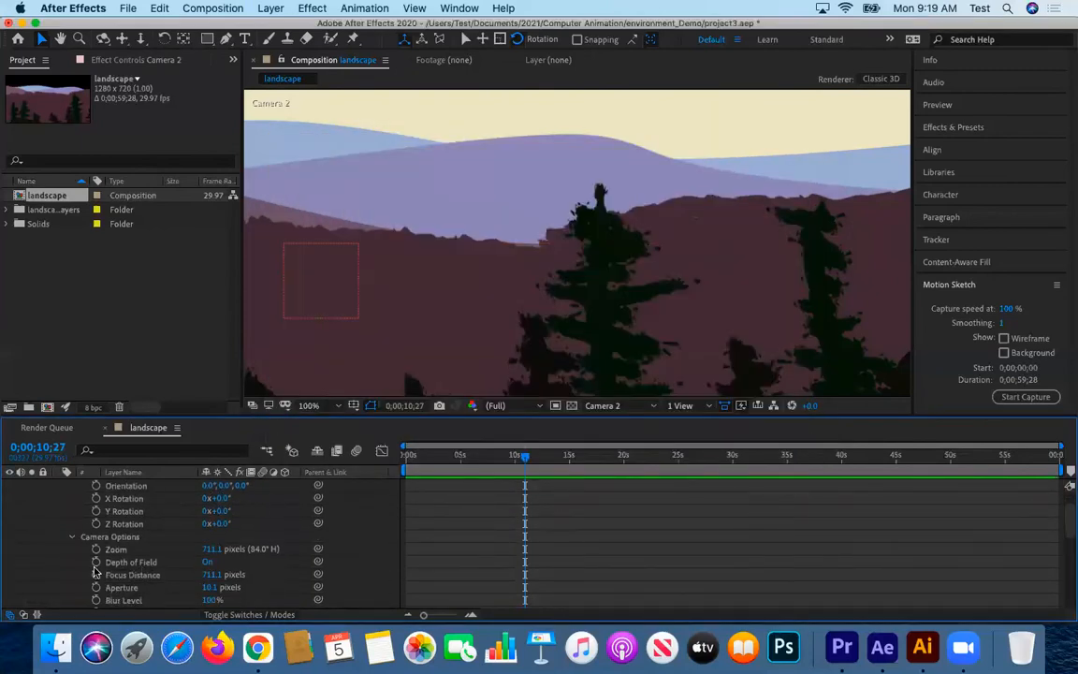
pyautogui.scroll(3, 122, 537)
pyautogui.scroll(-6, 158, 593)
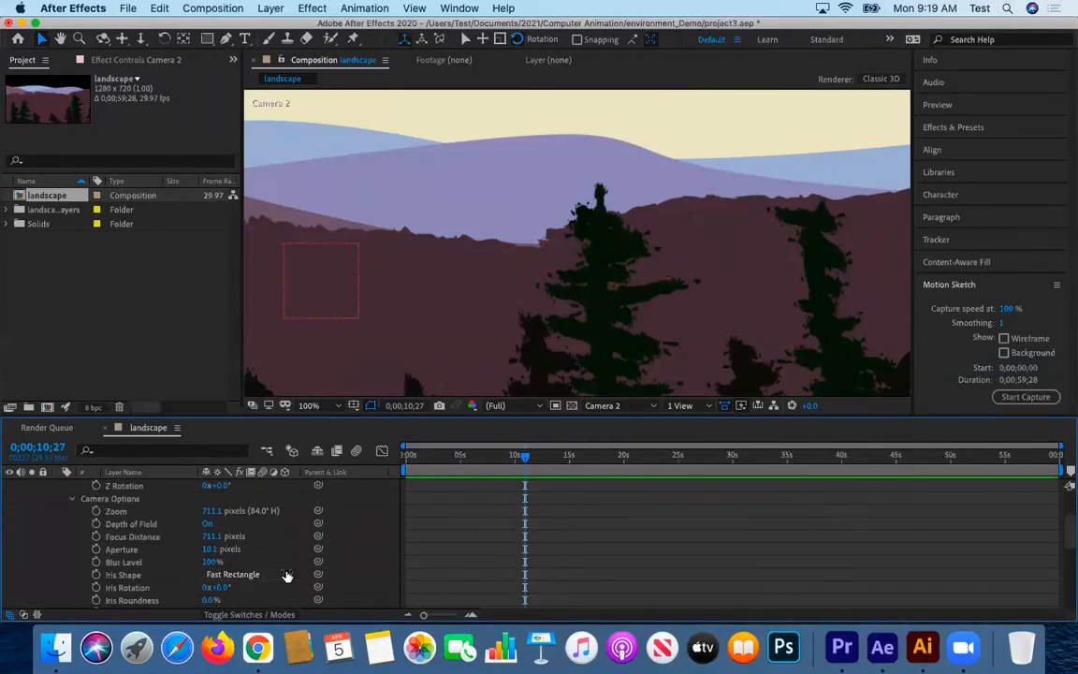
pyautogui.scroll(-2, 284, 571)
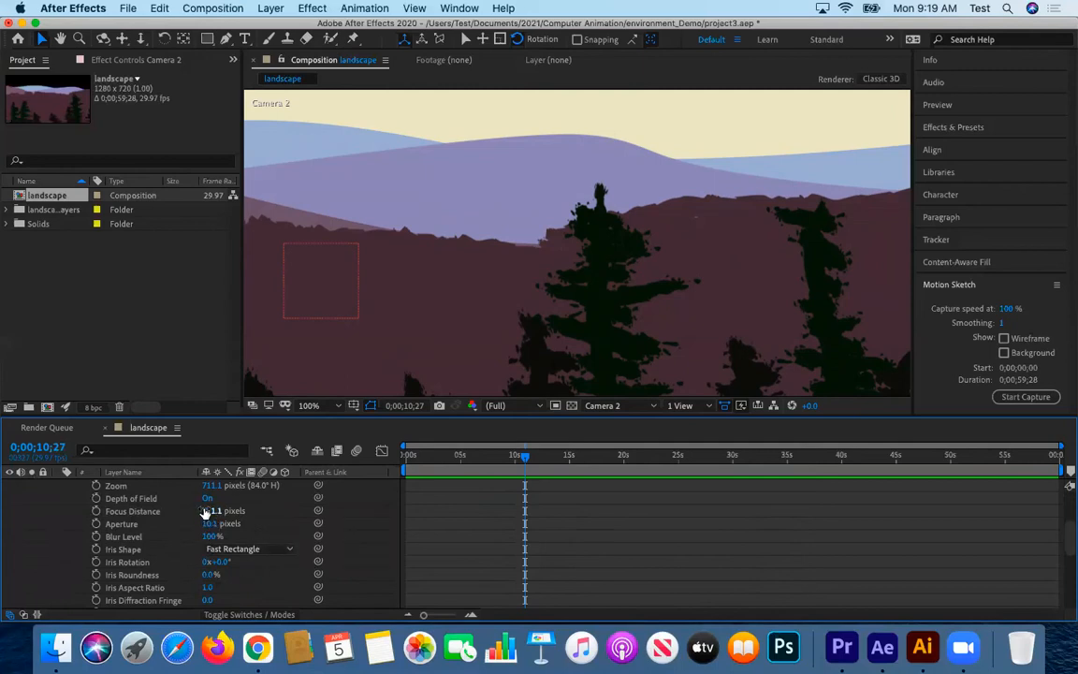
pyautogui.scroll(2, 221, 524)
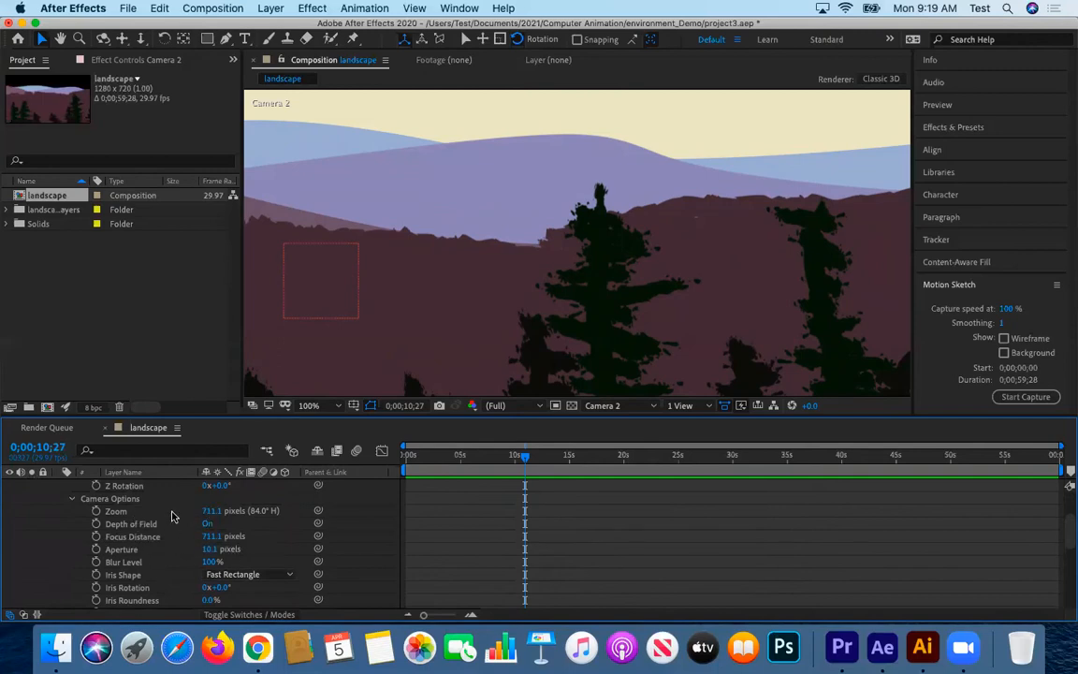
pyautogui.click(214, 536)
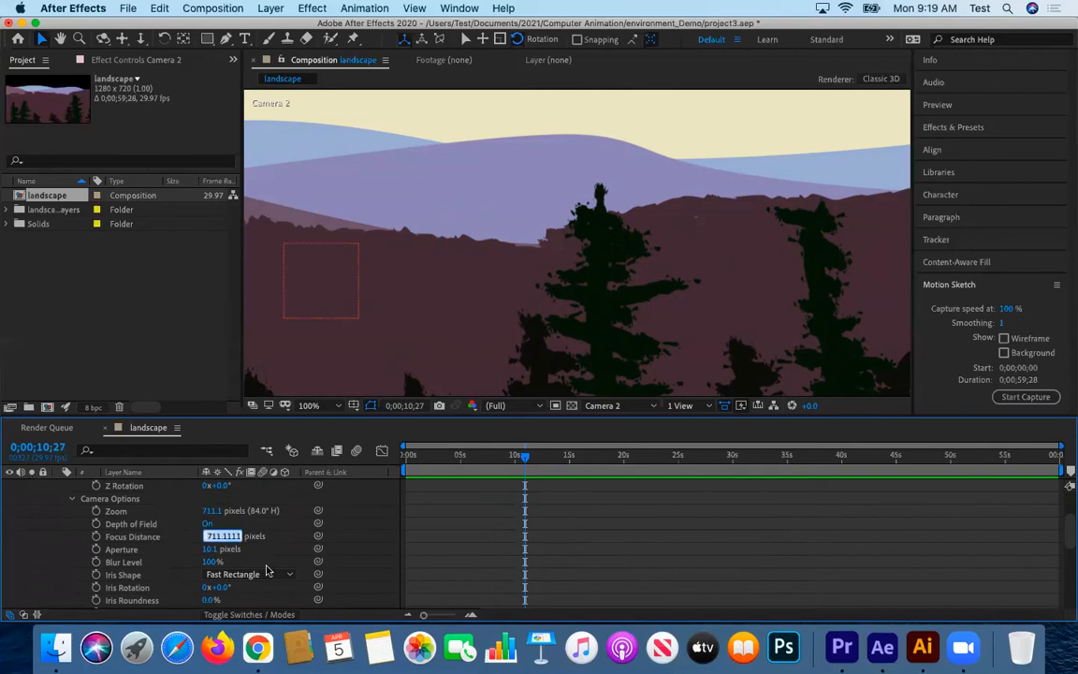
pyautogui.write('0')
pyautogui.press('Return')
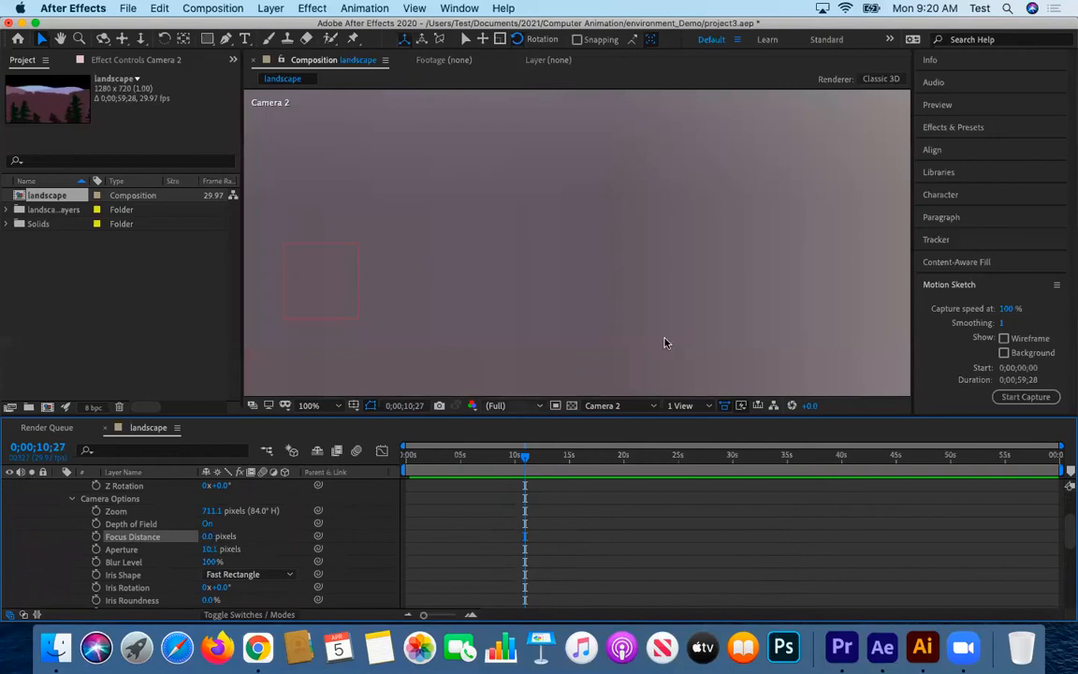
# Try Focus Distance values of 100, 400 and 500 pixels on Camera 2.
pyautogui.click(209, 537)
pyautogui.write('100')
pyautogui.press('Return')
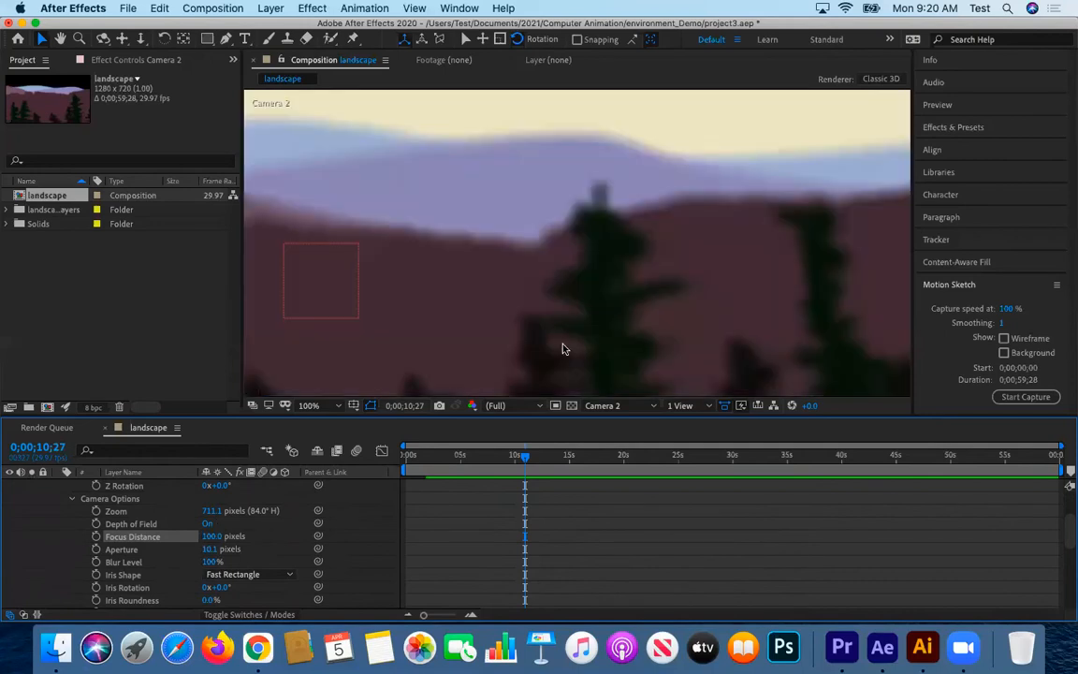
pyautogui.click(213, 537)
pyautogui.press('Return')
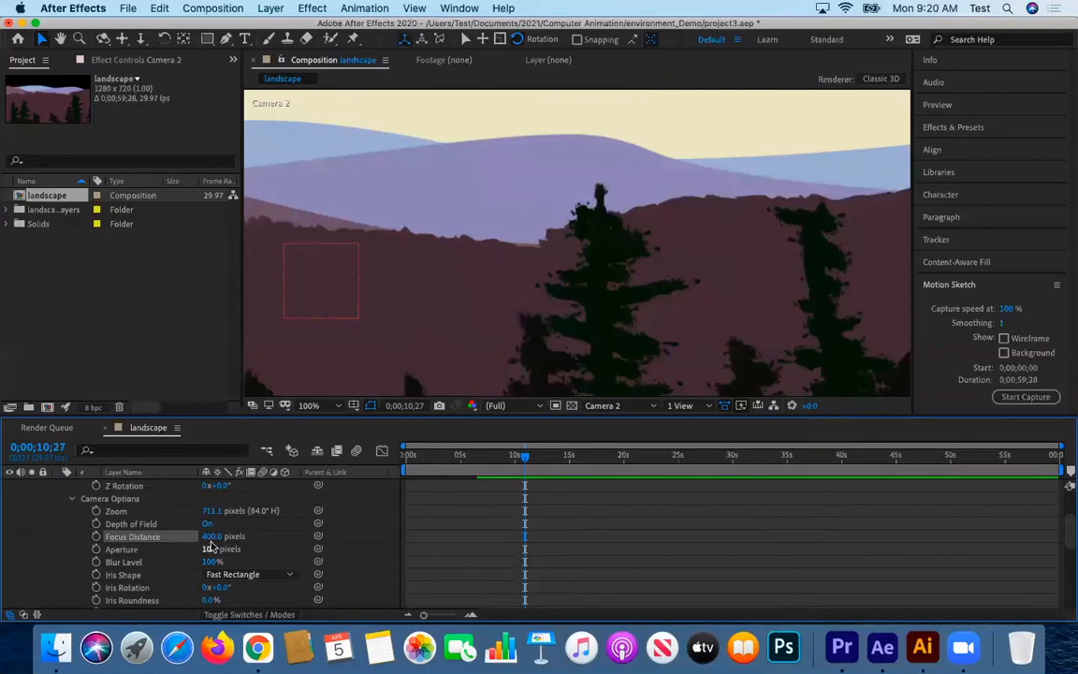
pyautogui.click(210, 536)
pyautogui.write('500')
pyautogui.press('Return')
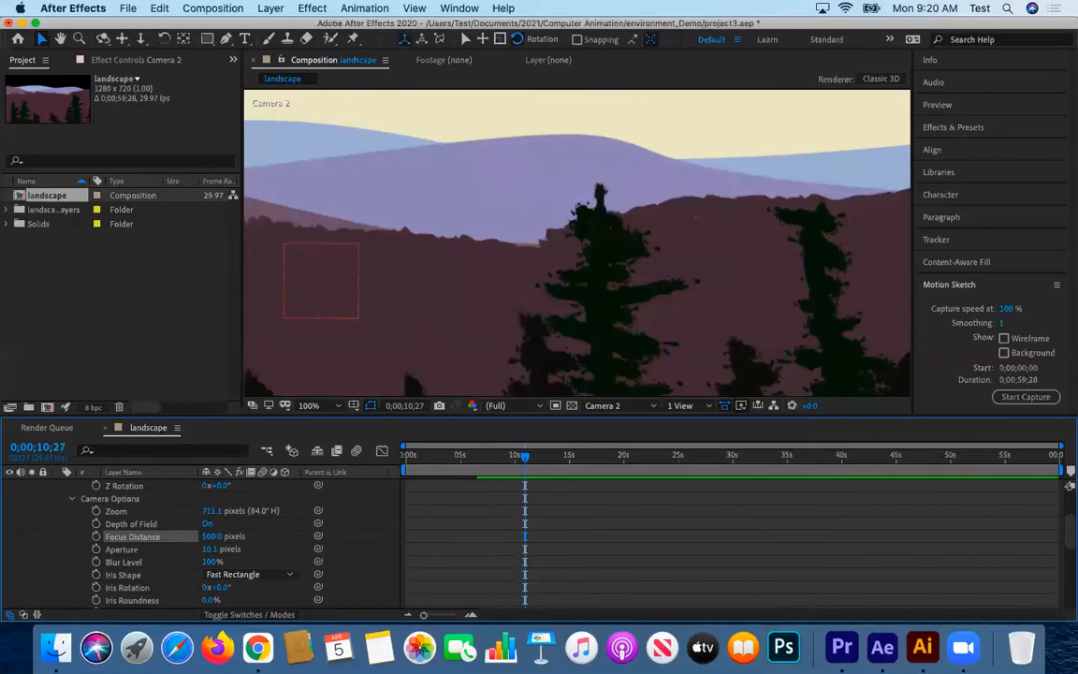
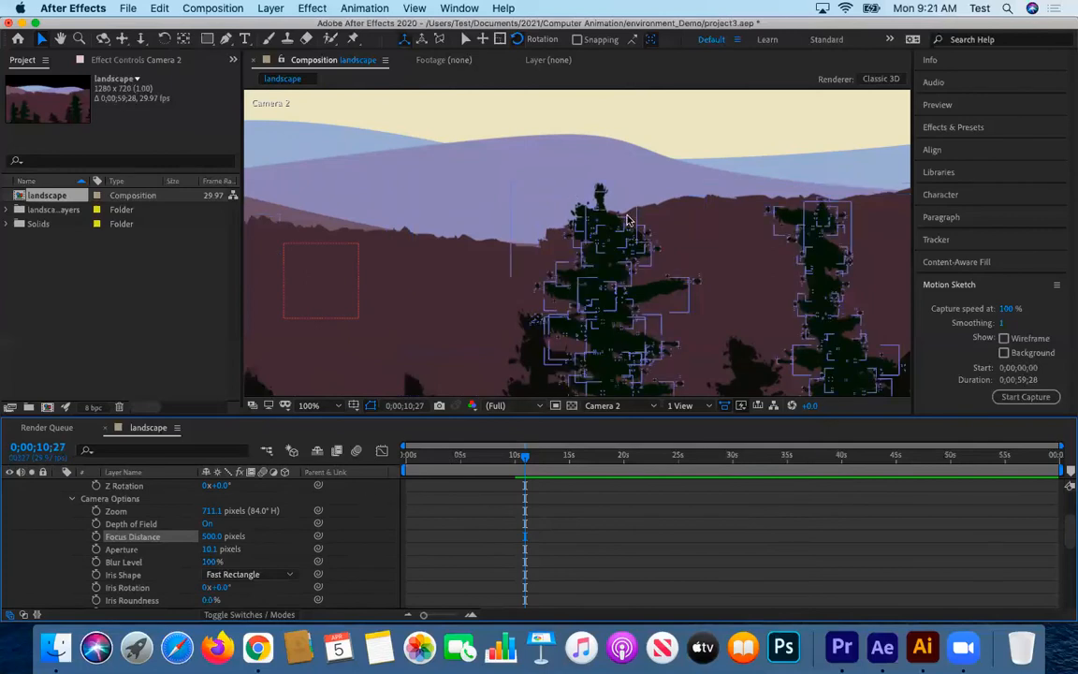
# Try a Focus Distance of 650 pixels on Camera 2.
pyautogui.click(211, 536)
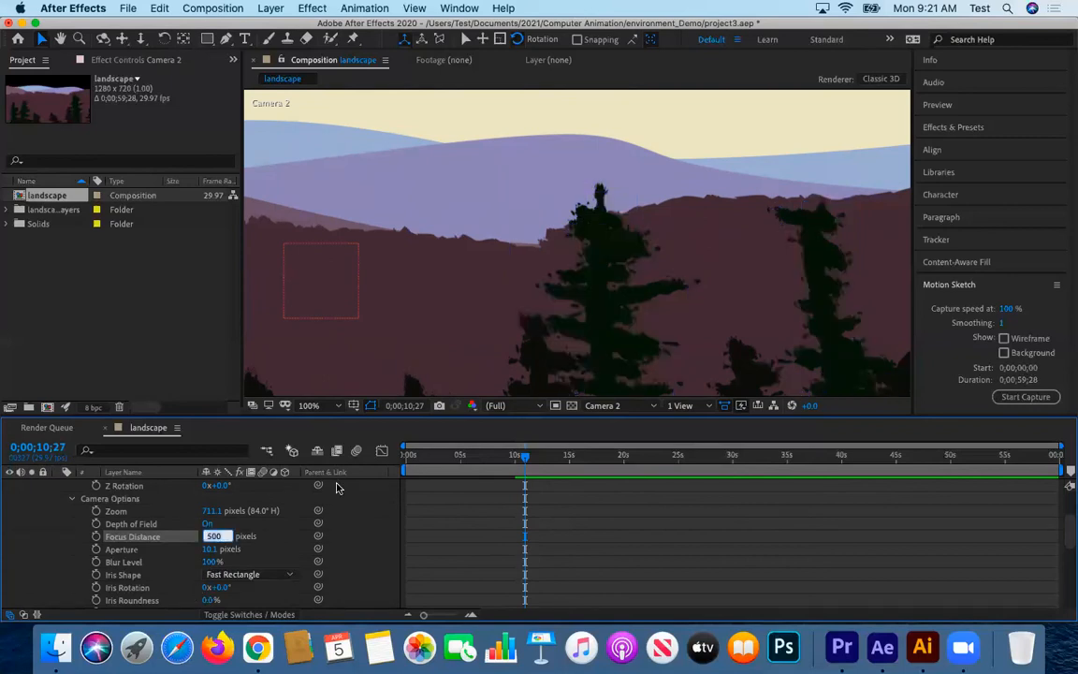
pyautogui.write('6')
pyautogui.press('Return')
pyautogui.click(211, 536)
# Raise Camera 2's Blur Level to 300%, and further to 400%.
pyautogui.click(208, 562)
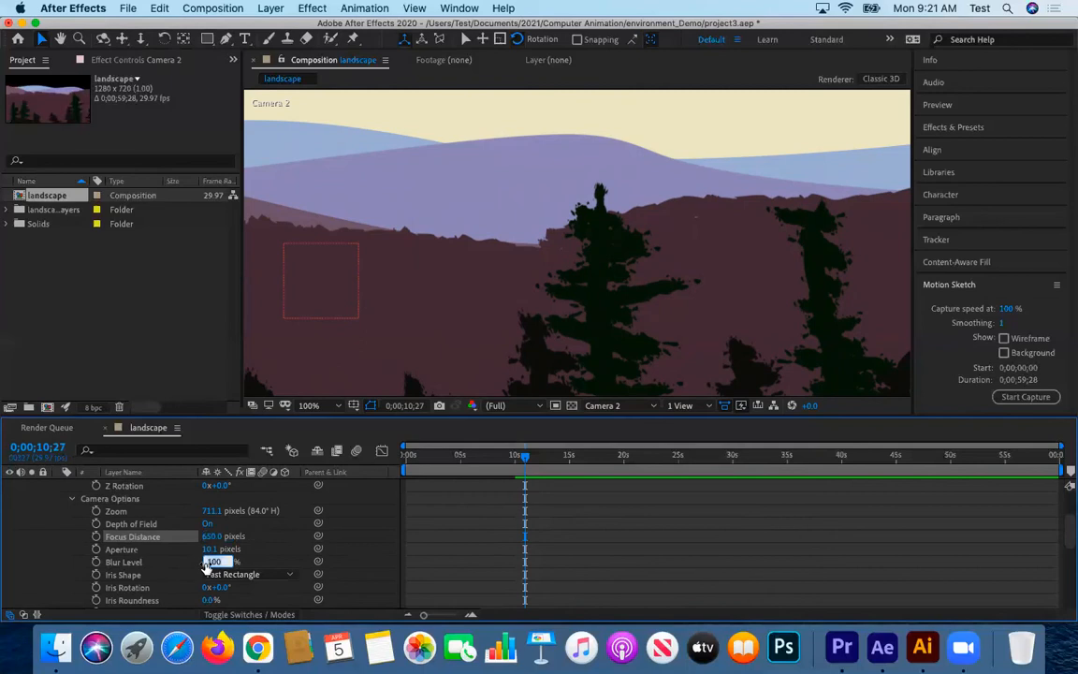
pyautogui.write('300')
pyautogui.press('Return')
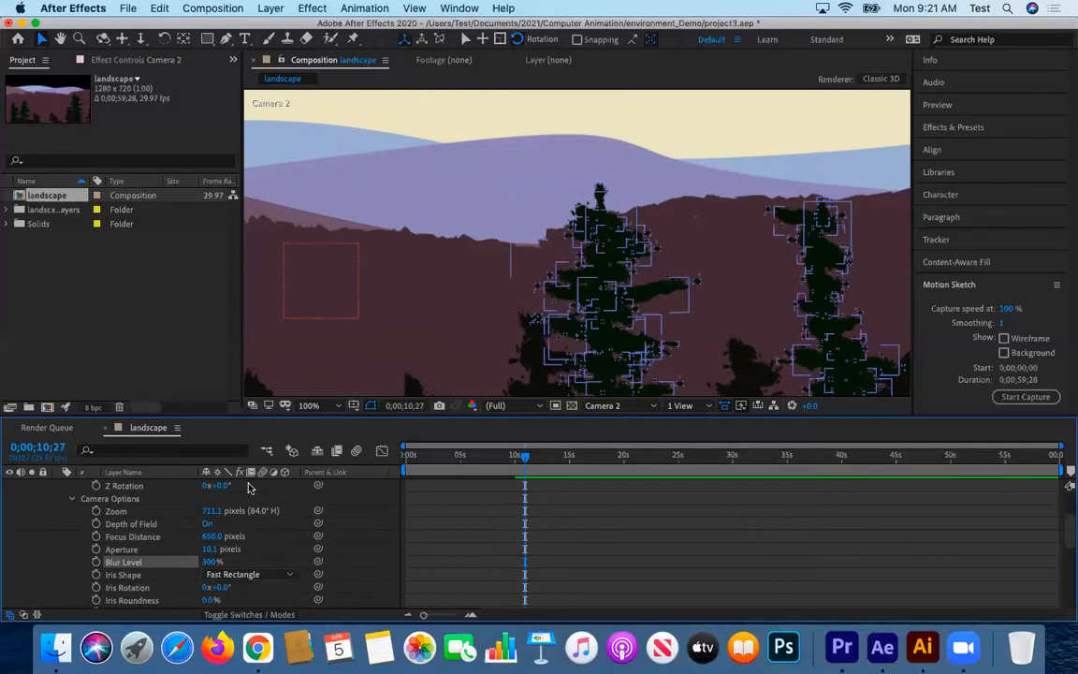
pyautogui.click(208, 562)
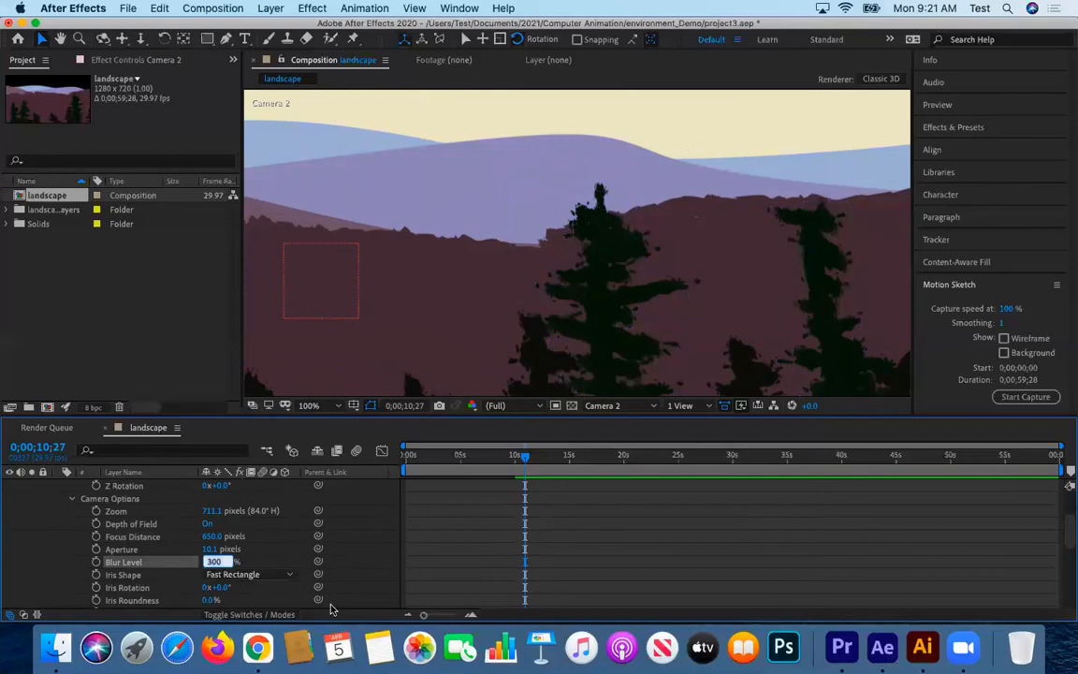
pyautogui.write('400')
pyautogui.press('Return')
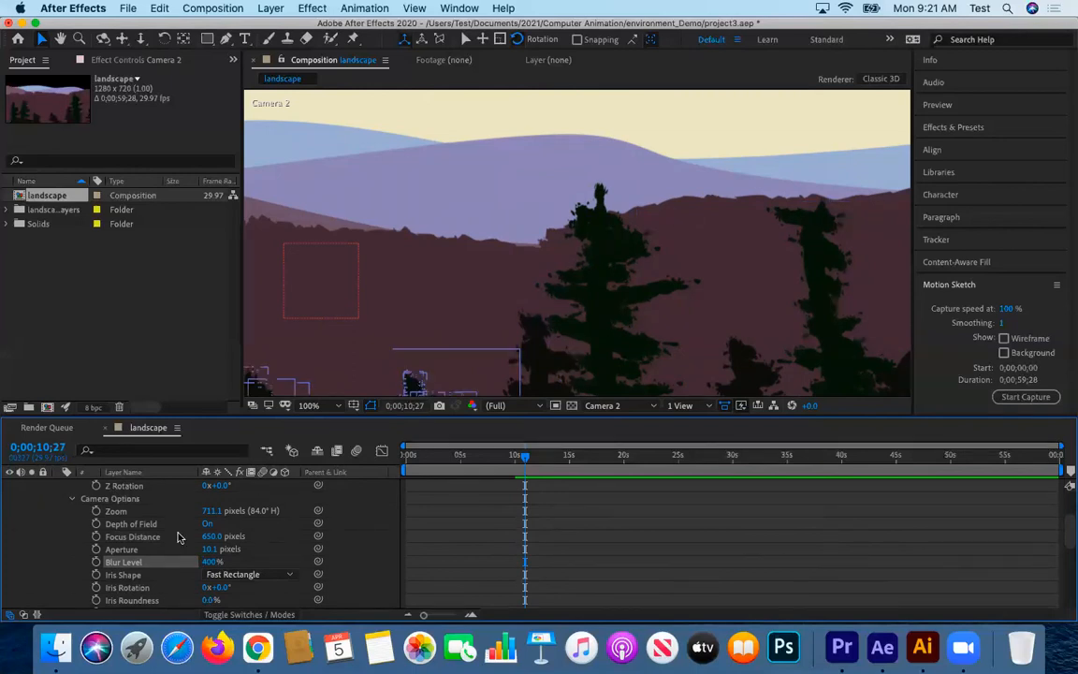
# Try Focus Distance values of 600 and 700 pixels on Camera 2, and enter another distance in their place.
pyautogui.click(215, 536)
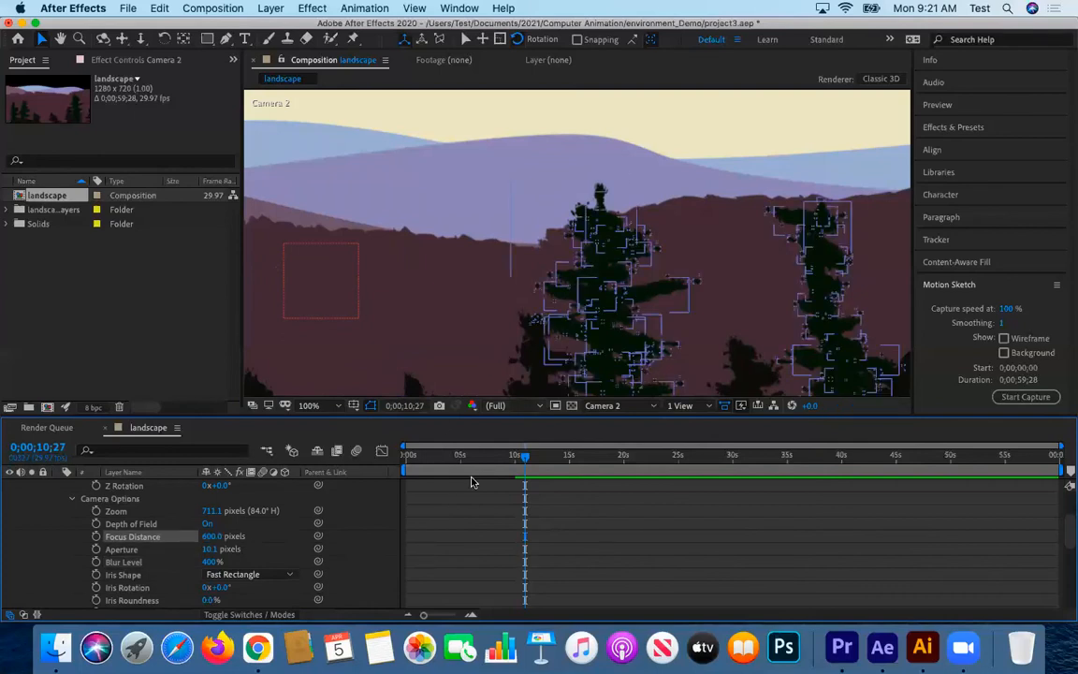
pyautogui.click(212, 536)
pyautogui.write('70')
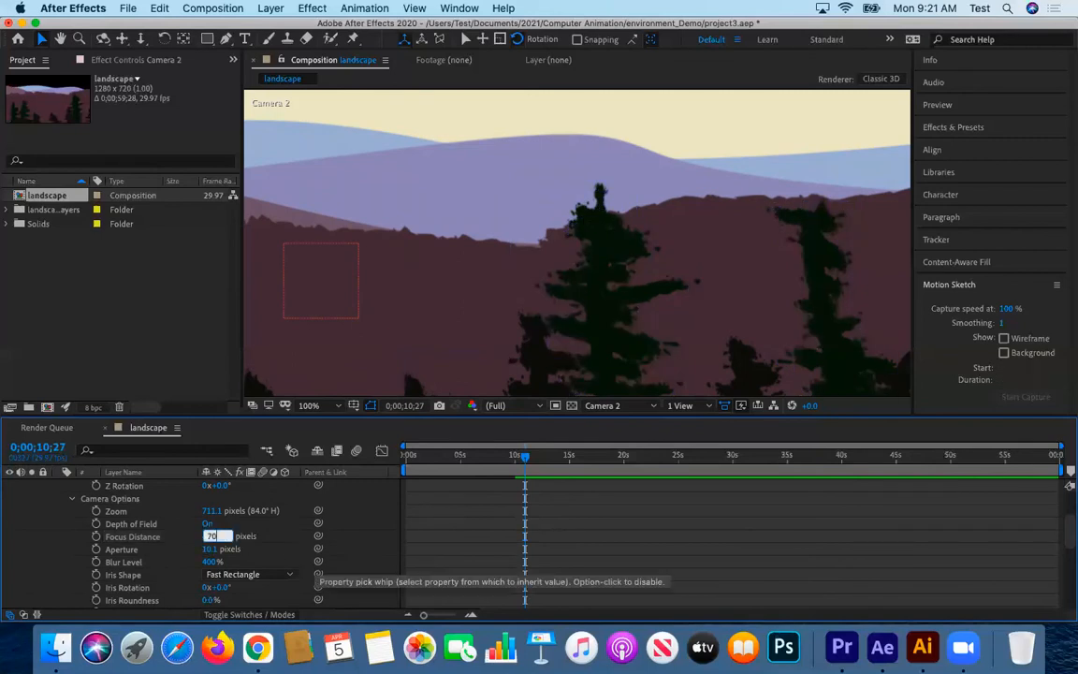
pyautogui.write('0')
pyautogui.press('Return')
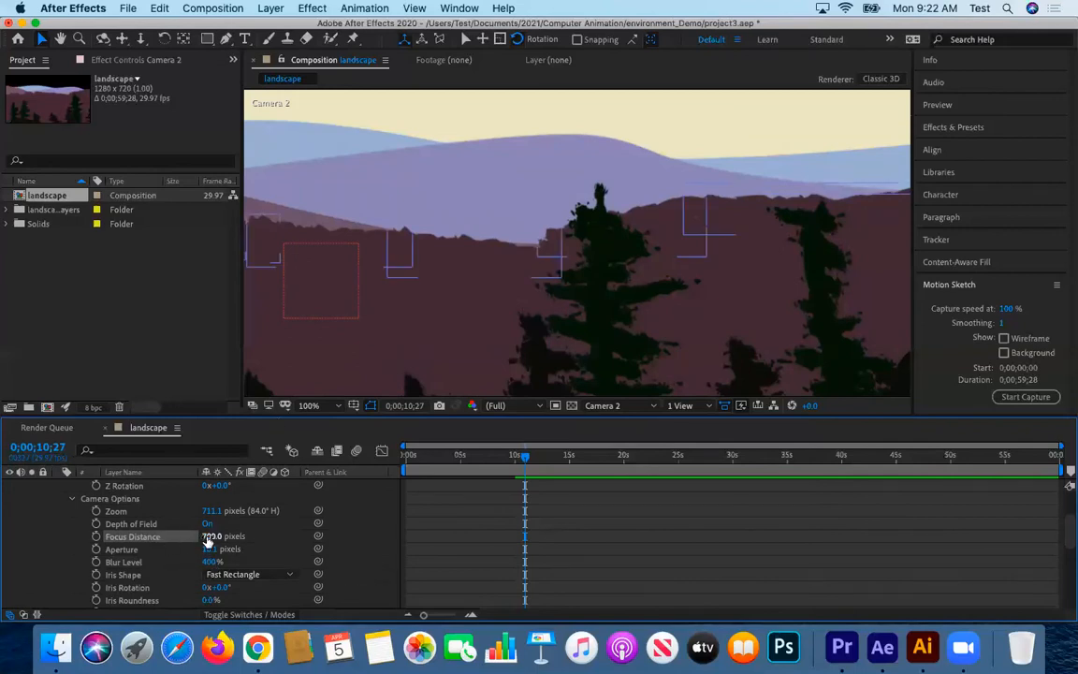
pyautogui.click(211, 536)
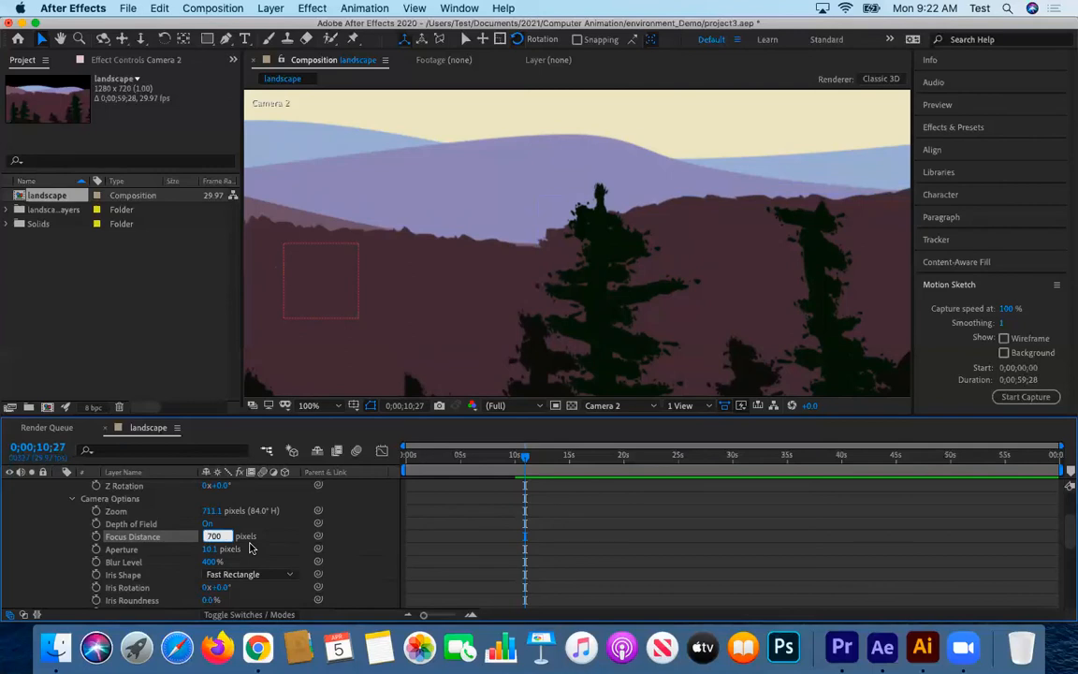
pyautogui.write('11')
pyautogui.press('Return')
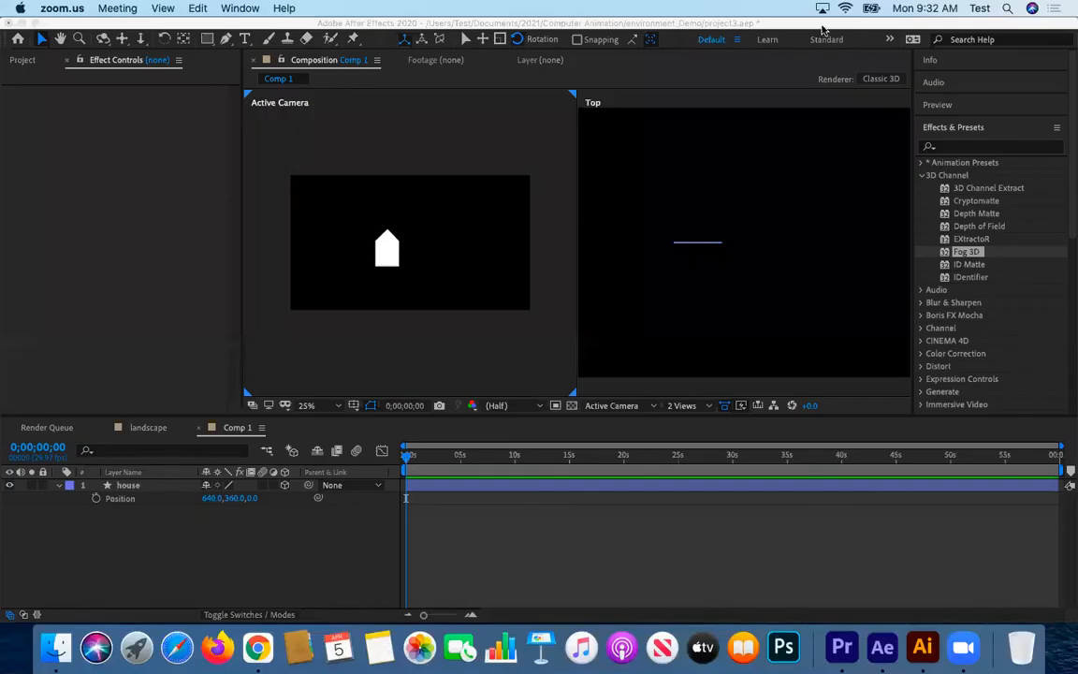
# Inspect the house layer's contents by selecting each of its two rectangles in turn, and collapse the layer again.
pyautogui.click(822, 30)
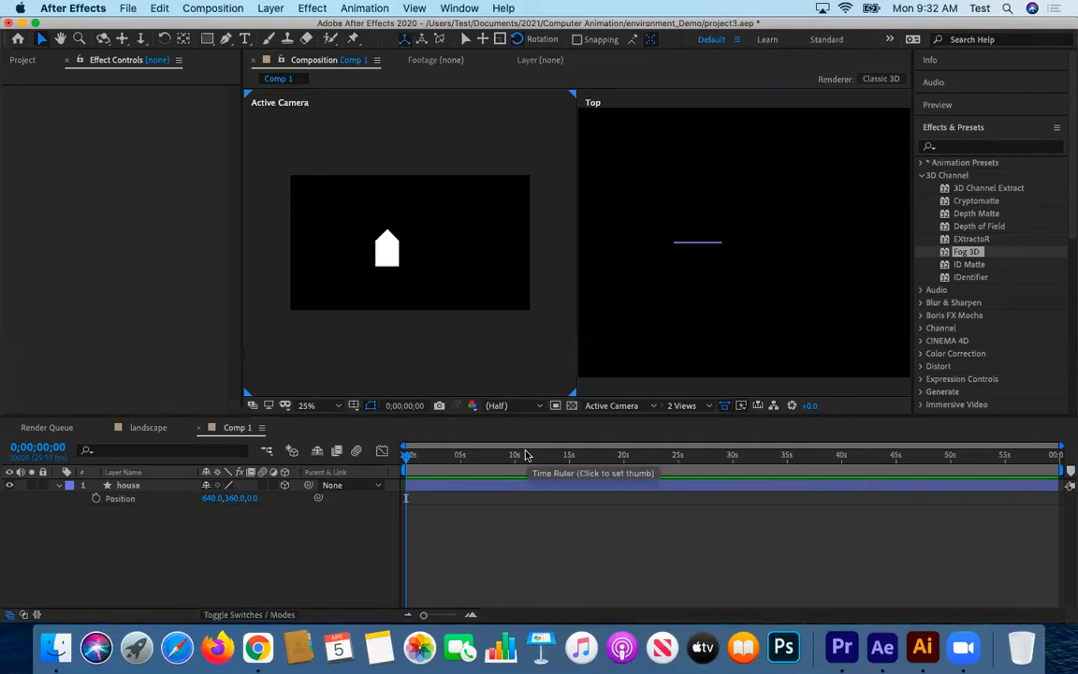
pyautogui.click(393, 262)
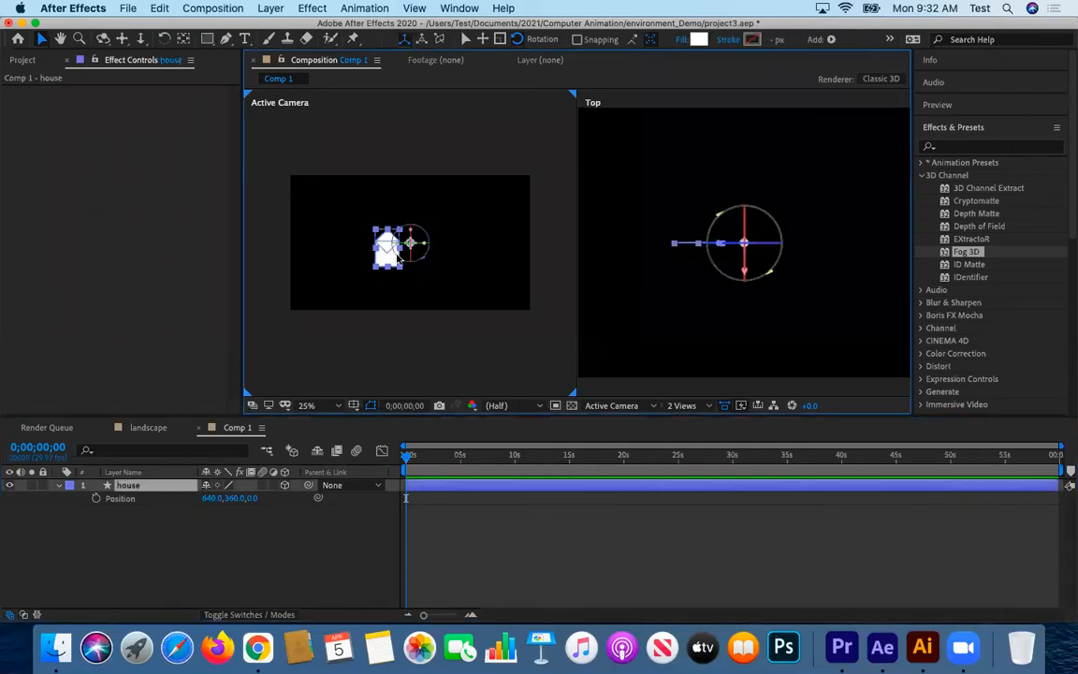
pyautogui.click(58, 487)
pyautogui.click(58, 486)
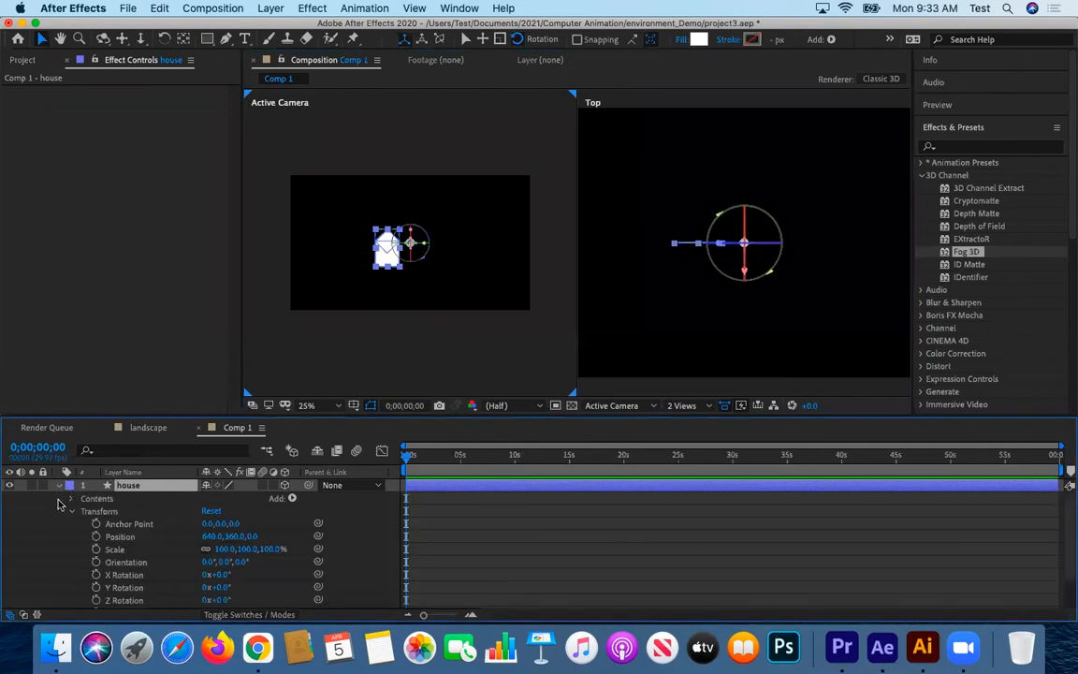
pyautogui.click(71, 499)
pyautogui.click(119, 510)
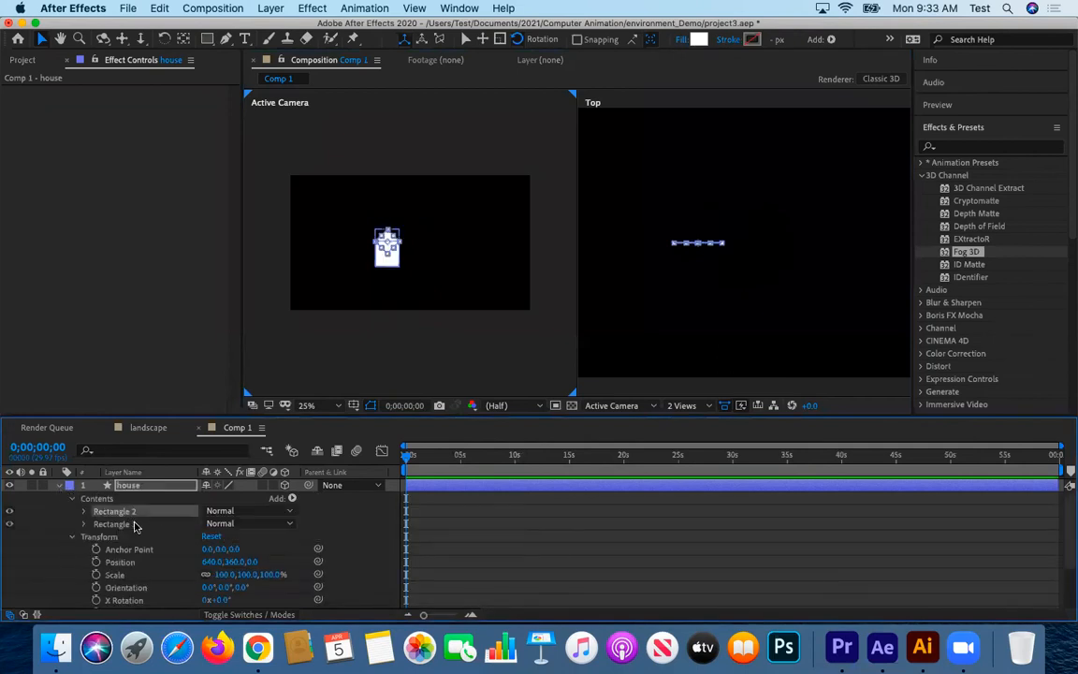
pyautogui.click(132, 524)
pyautogui.click(72, 498)
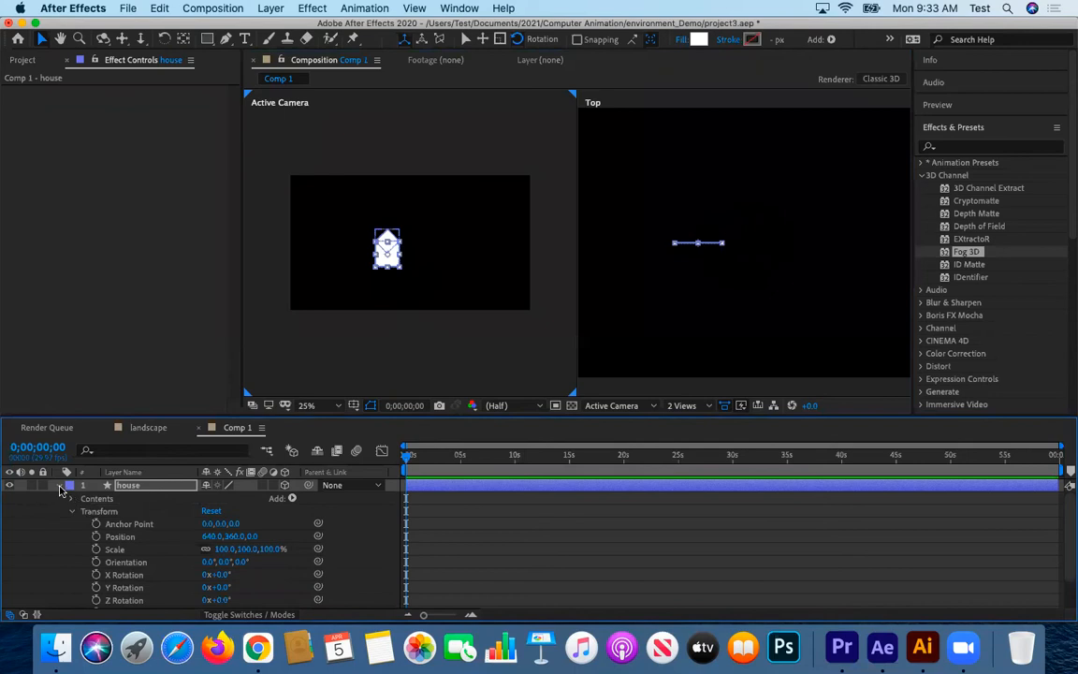
pyautogui.click(59, 486)
pyautogui.click(391, 360)
# Center the house layer's anchor point in its layer content.
pyautogui.click(130, 485)
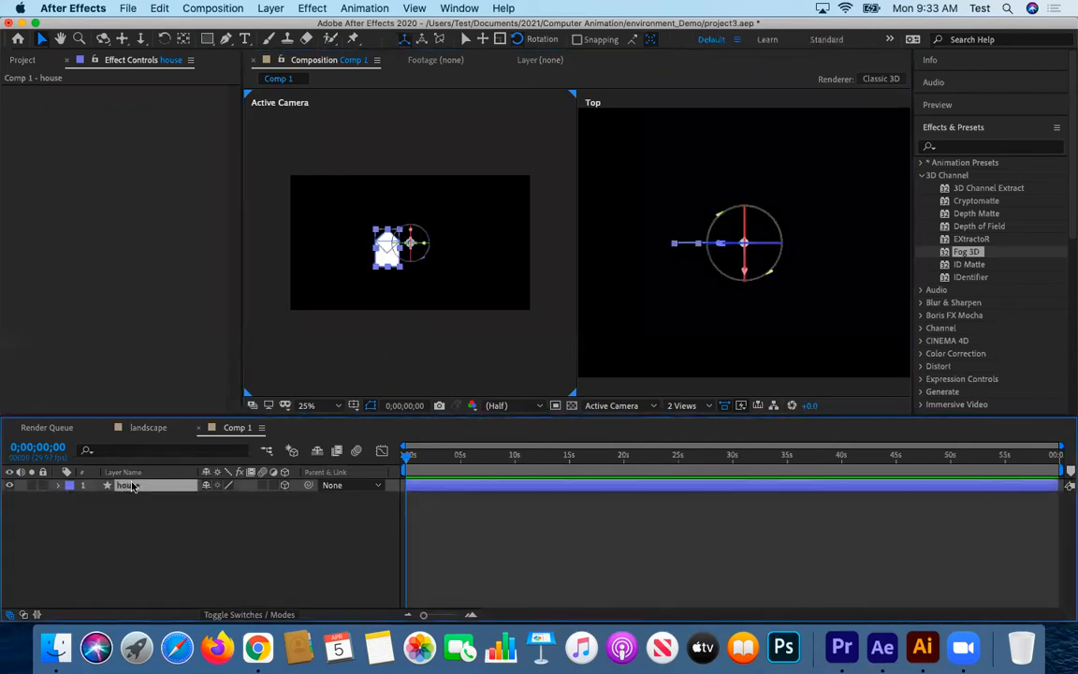
pyautogui.press('.')
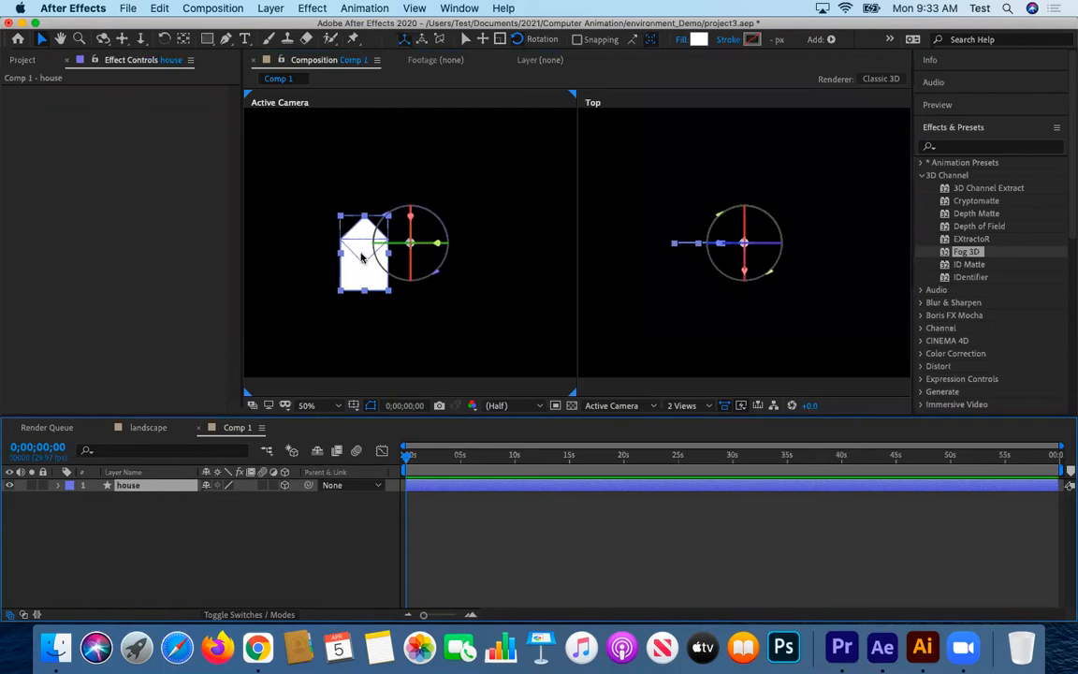
pyautogui.click(271, 8)
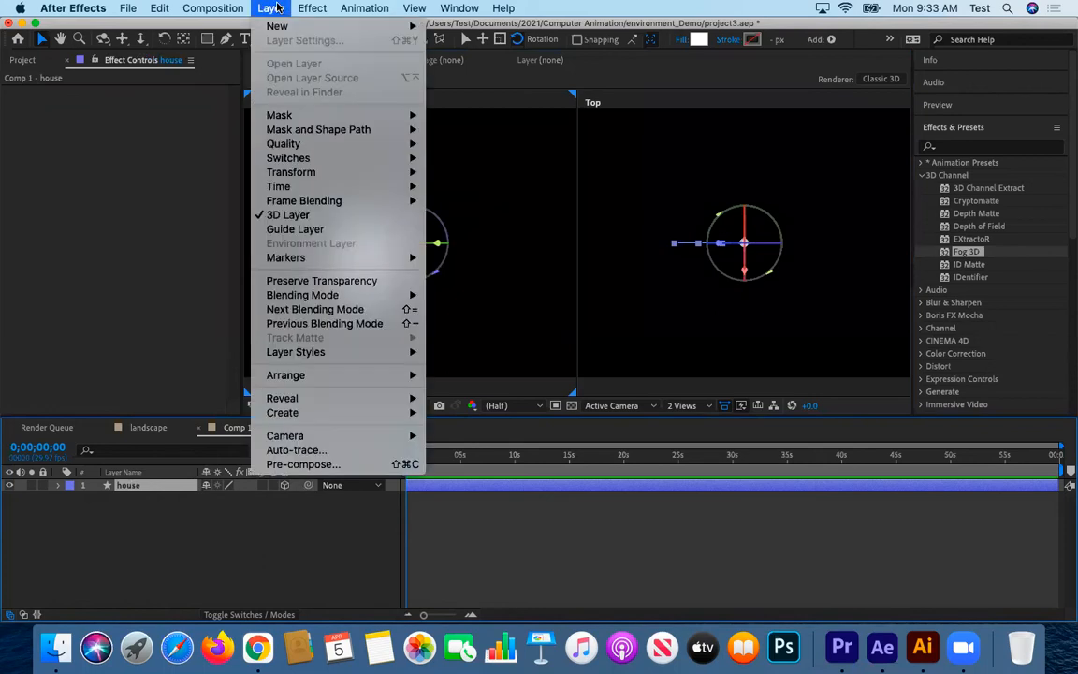
pyautogui.moveTo(323, 172)
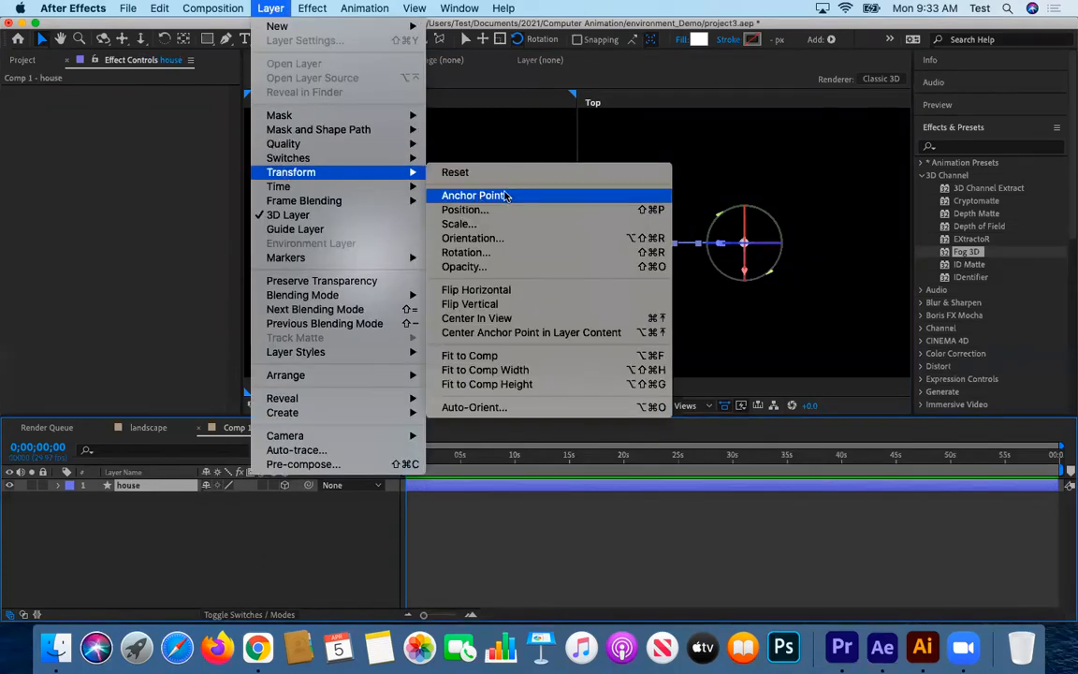
pyautogui.click(524, 332)
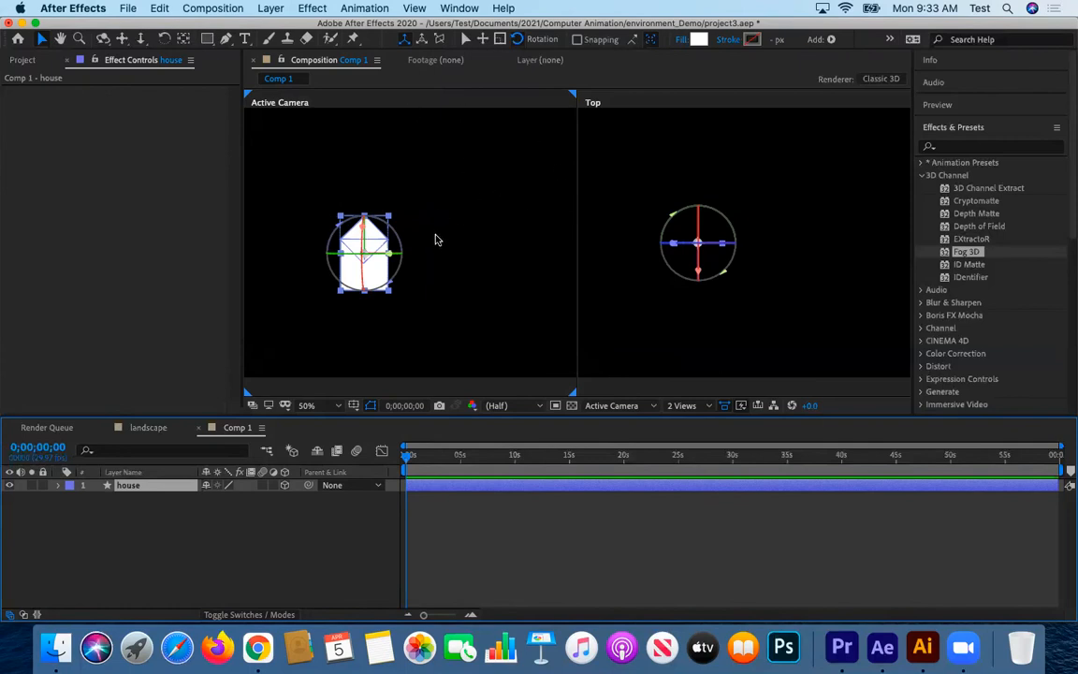
pyautogui.click(214, 594)
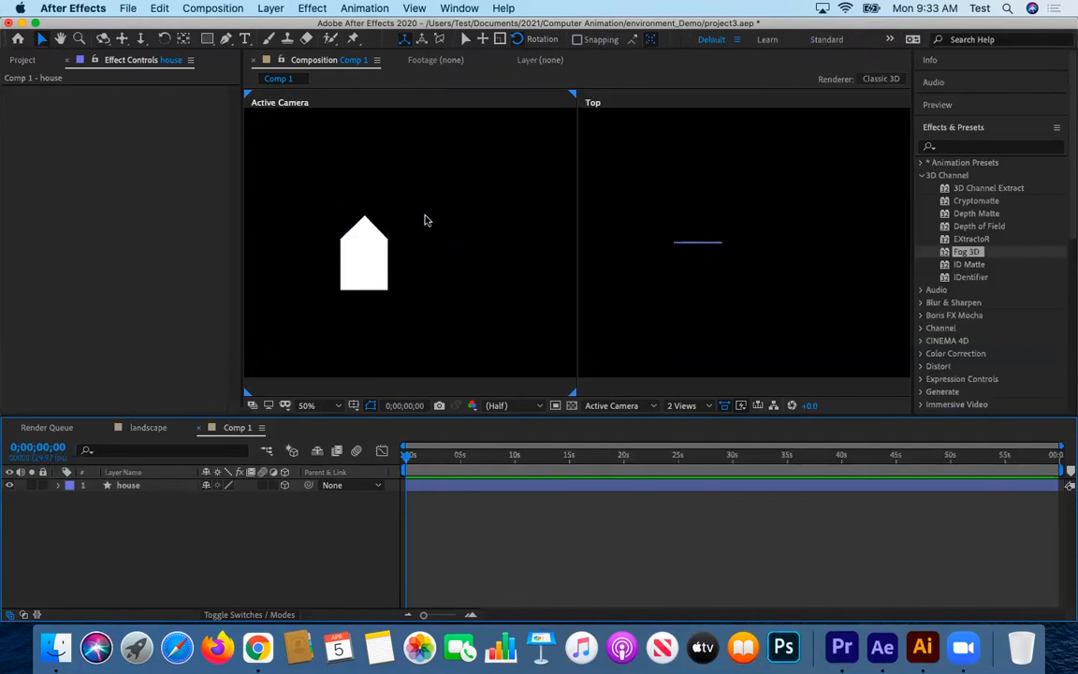
# Create a new camera layer named Camera 1 with the 15mm preset.
pyautogui.click(268, 9)
pyautogui.moveTo(281, 26)
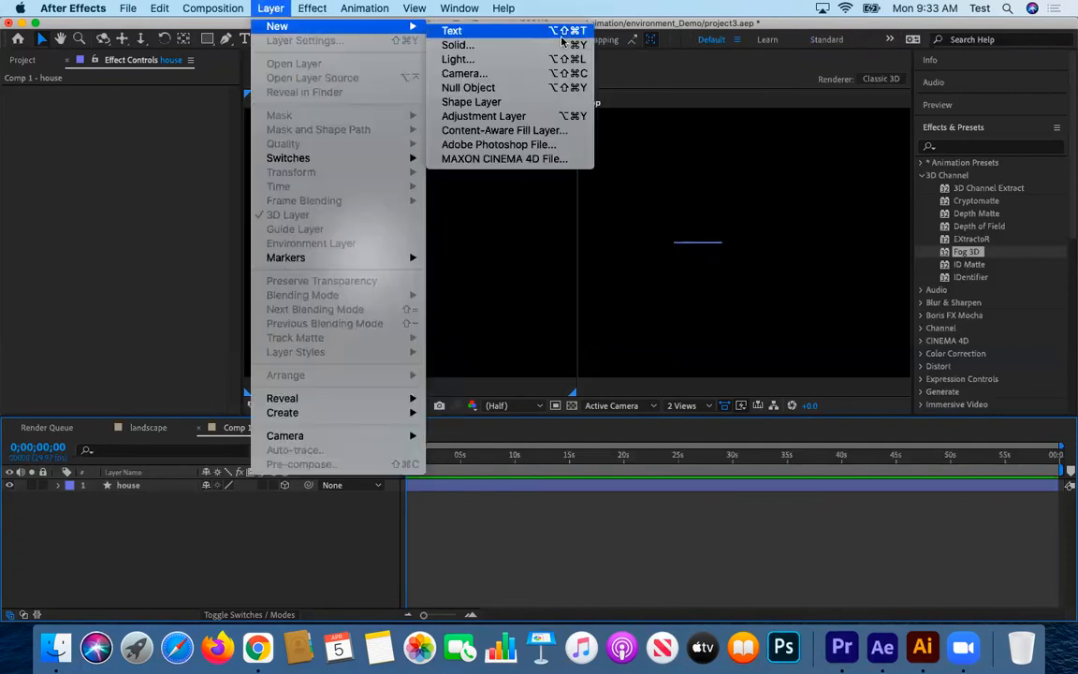
pyautogui.click(534, 74)
pyautogui.click(620, 213)
pyautogui.click(644, 247)
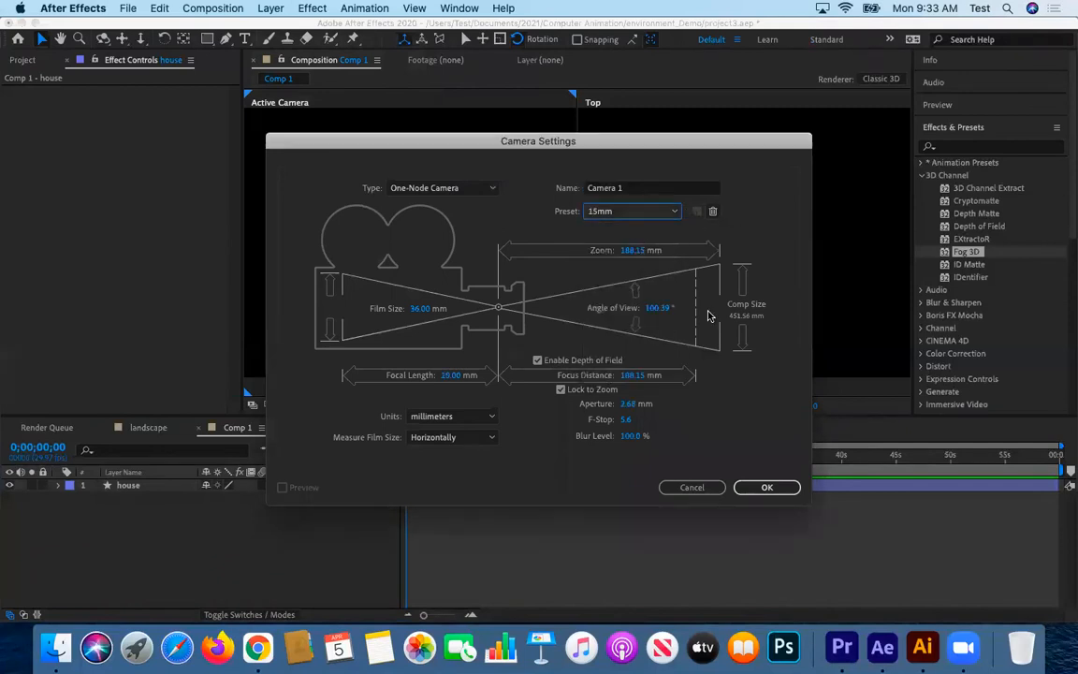
pyautogui.click(763, 485)
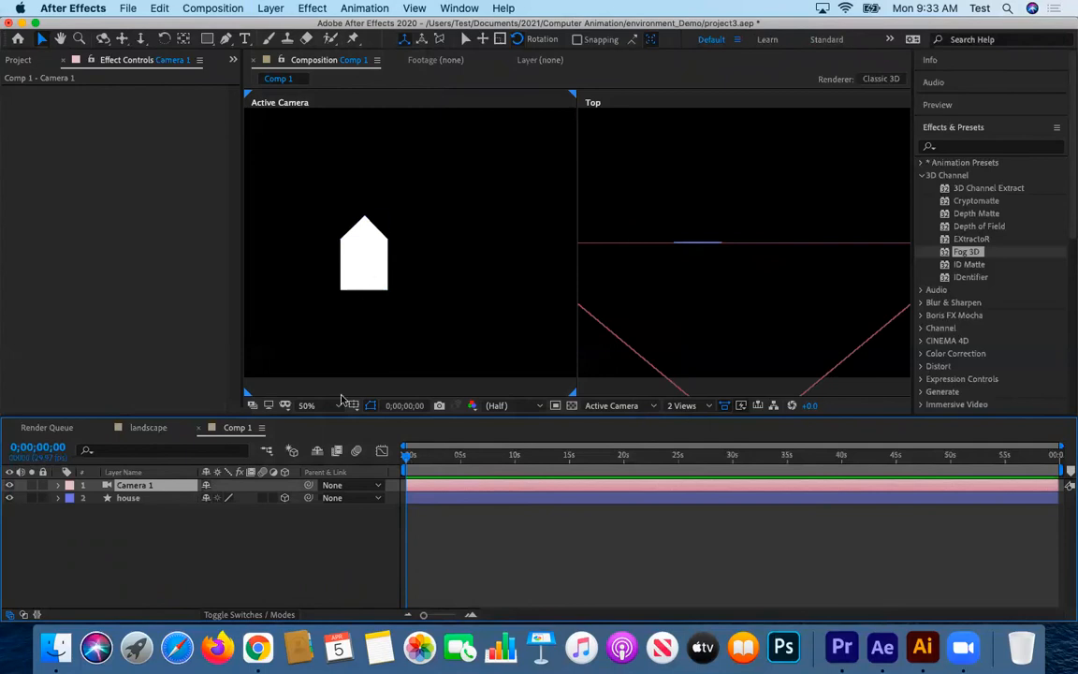
# Switch the Active Camera view to Camera 1 and fit the whole frame in it.
pyautogui.click(129, 500)
pyautogui.click(322, 355)
pyautogui.click(613, 405)
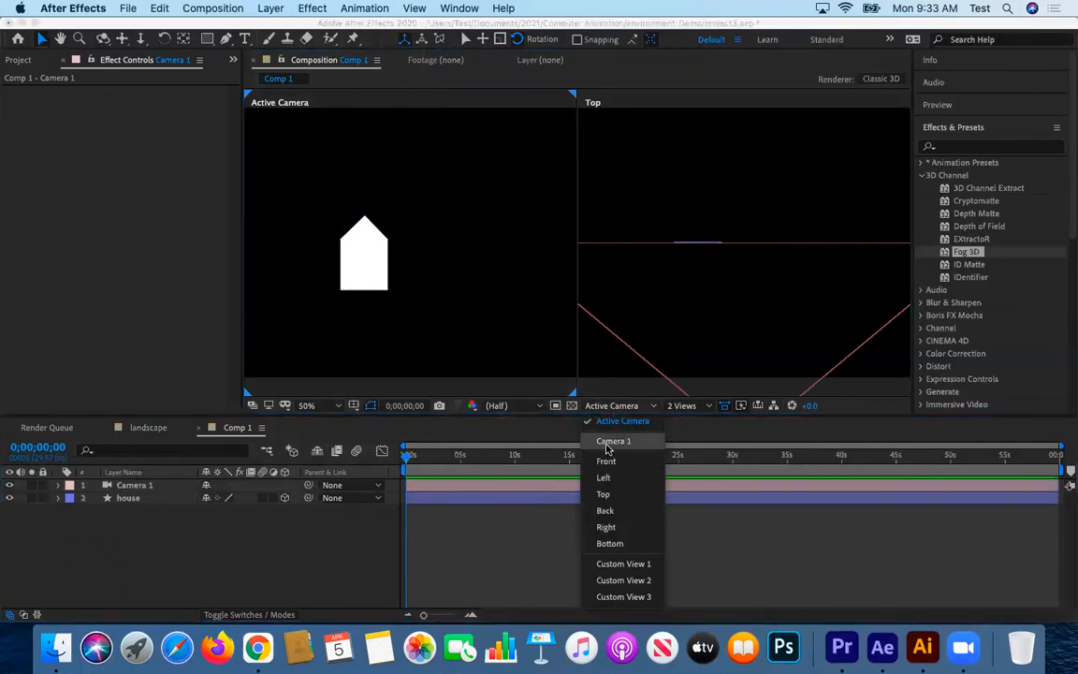
pyautogui.click(609, 441)
pyautogui.scroll(-2, 421, 348)
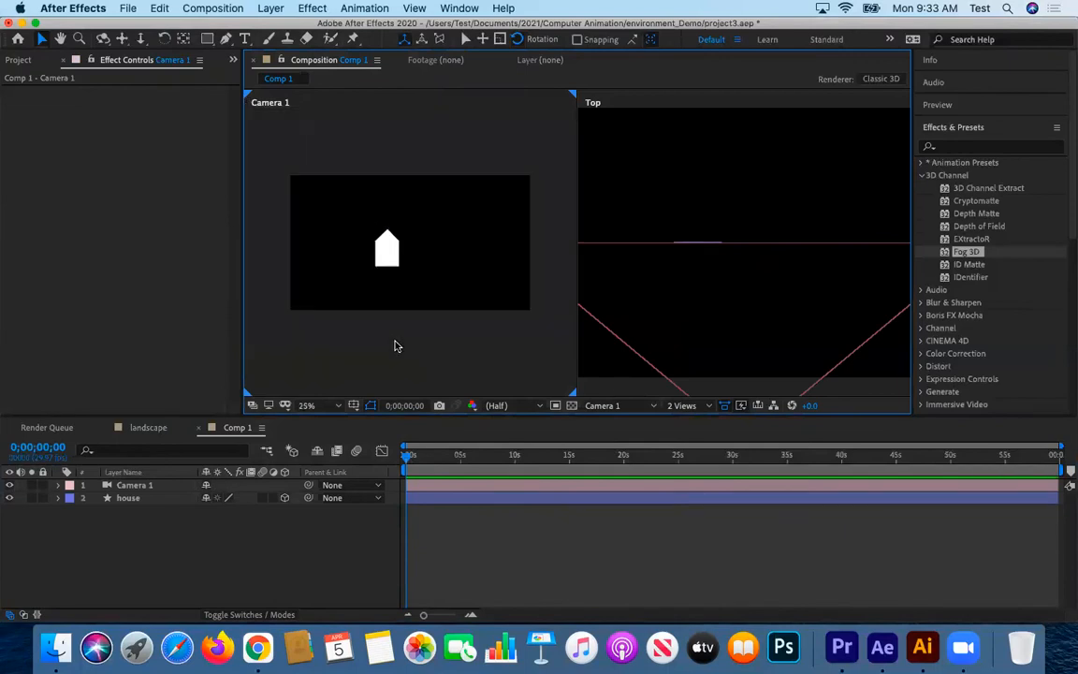
pyautogui.scroll(1, 374, 346)
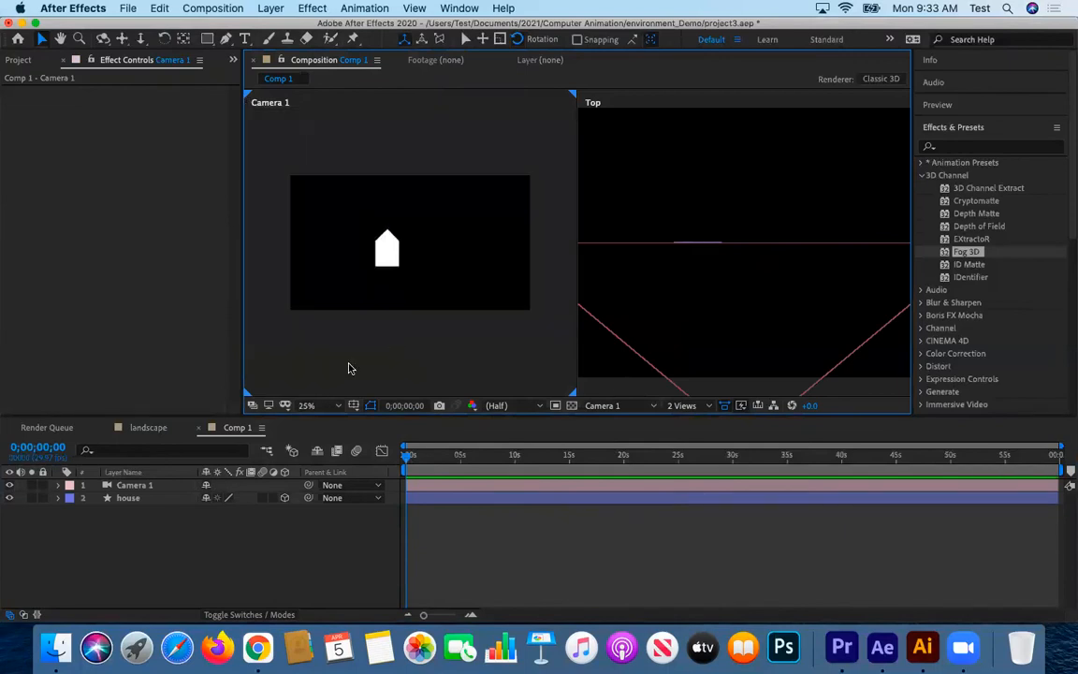
# Move the house layer toward the camera to a Z position of about -351.
pyautogui.click(185, 498)
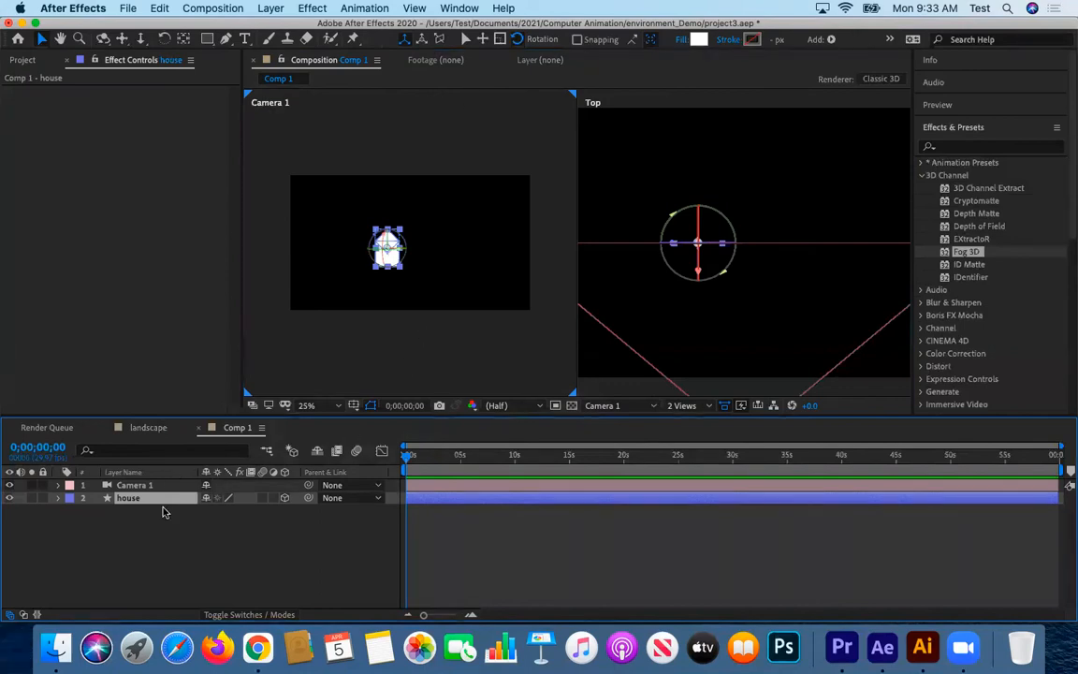
pyautogui.press('p')
pyautogui.moveTo(248, 512); pyautogui.dragTo(9, 542)
pyautogui.moveTo(256, 512); pyautogui.dragTo(295, 527)
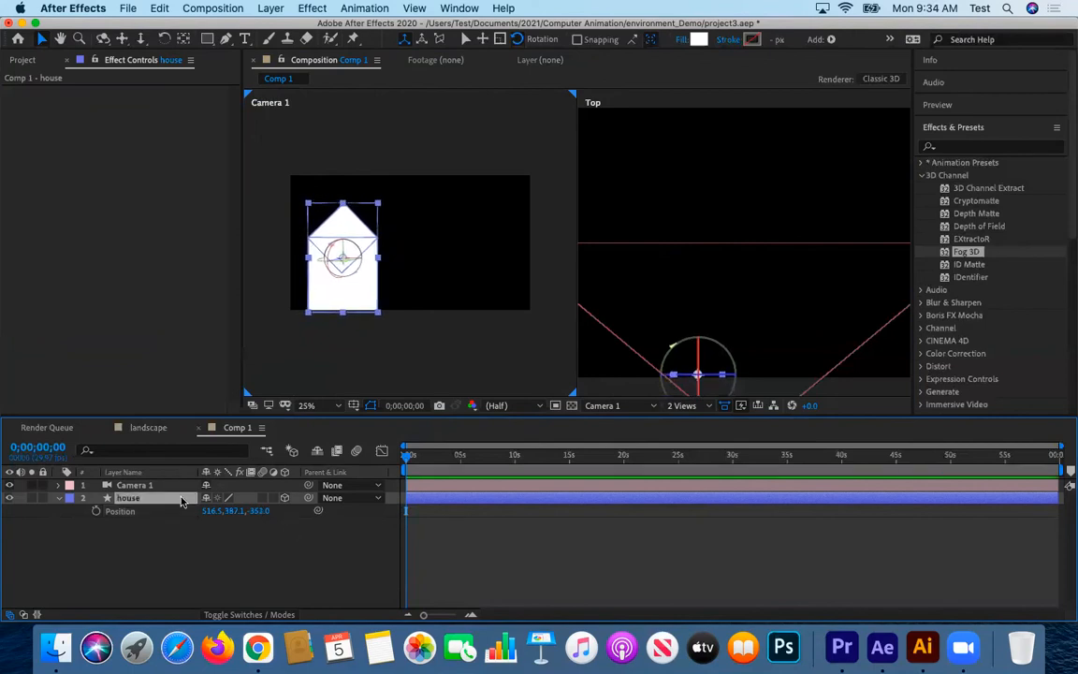
# Duplicate the house layer and move the copy to about X 742.5 and Z -300.
pyautogui.press('super+d')
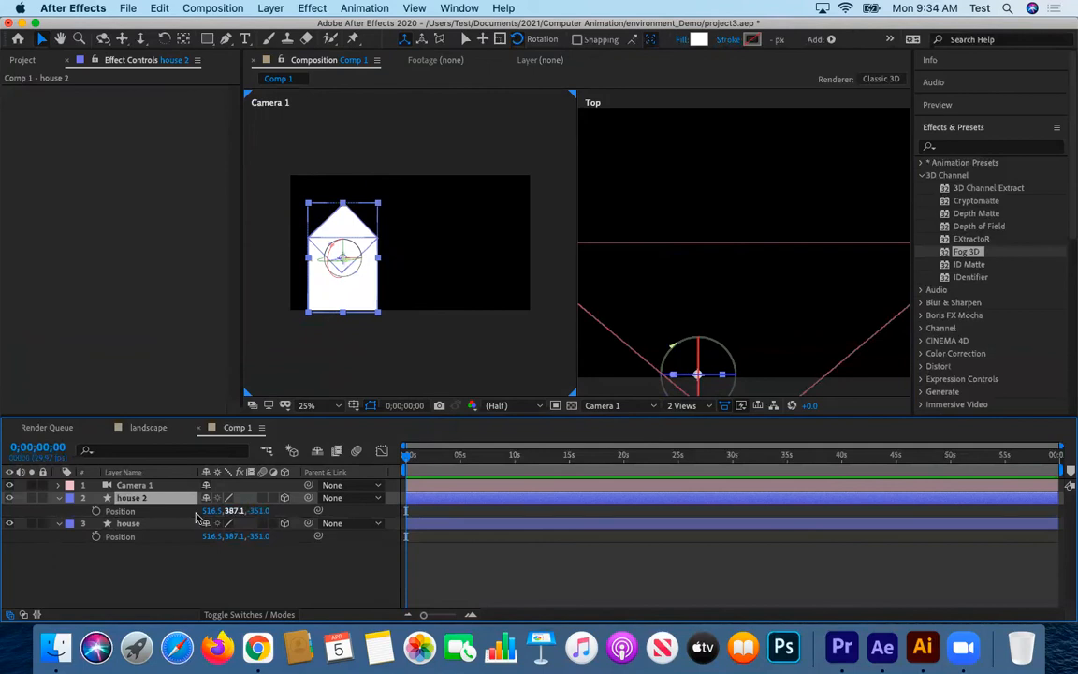
pyautogui.moveTo(229, 513); pyautogui.dragTo(439, 513)
pyautogui.press('super+z')
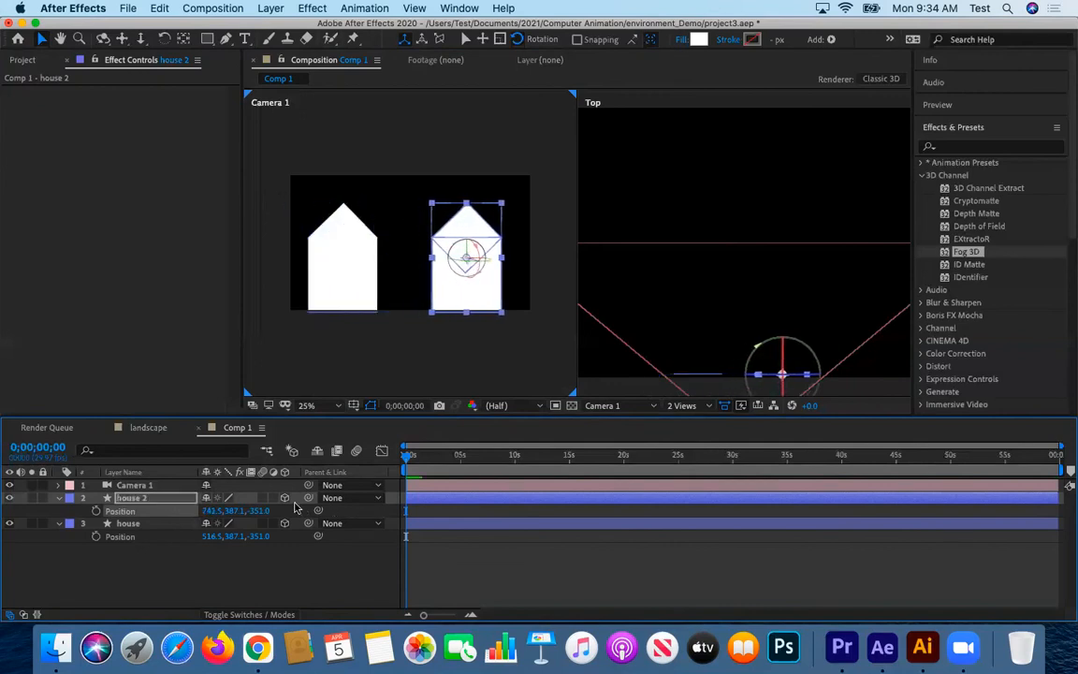
pyautogui.moveTo(259, 512); pyautogui.dragTo(304, 511)
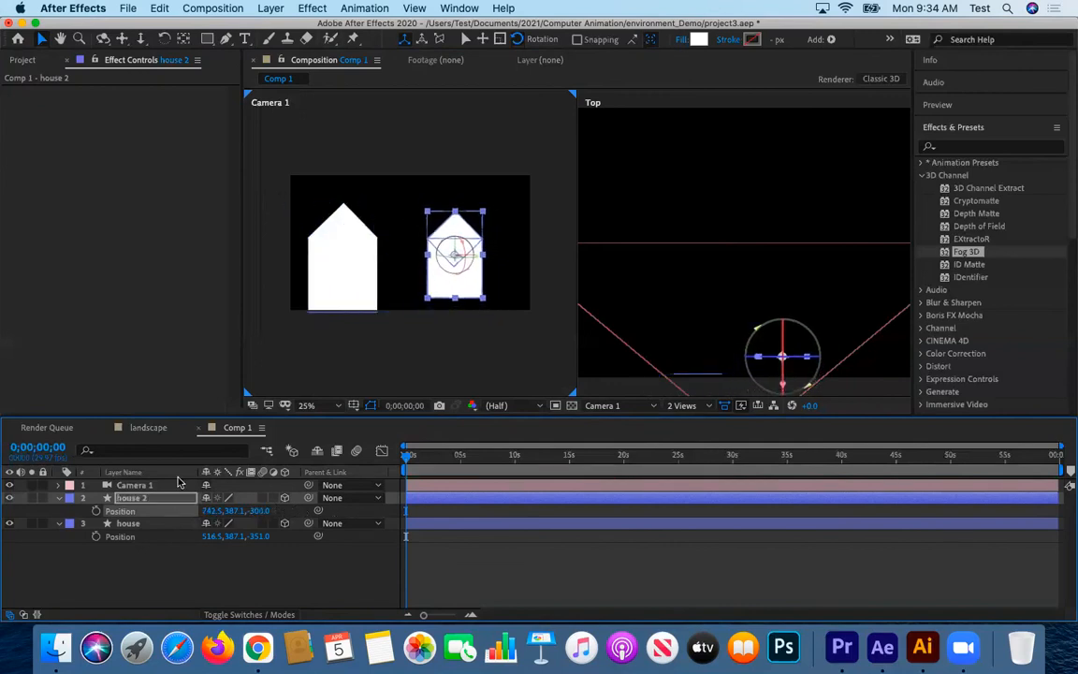
# Duplicate the house 2 layer and move the copy to about X 459.5 and Z -242.
pyautogui.press('super+d')
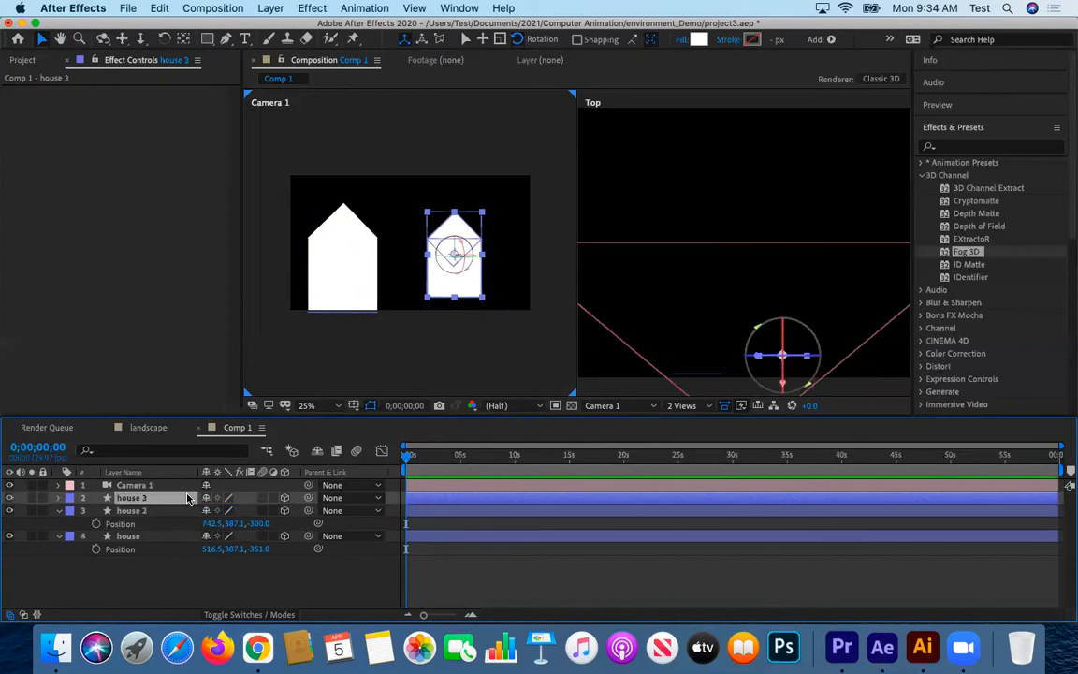
pyautogui.click(58, 500)
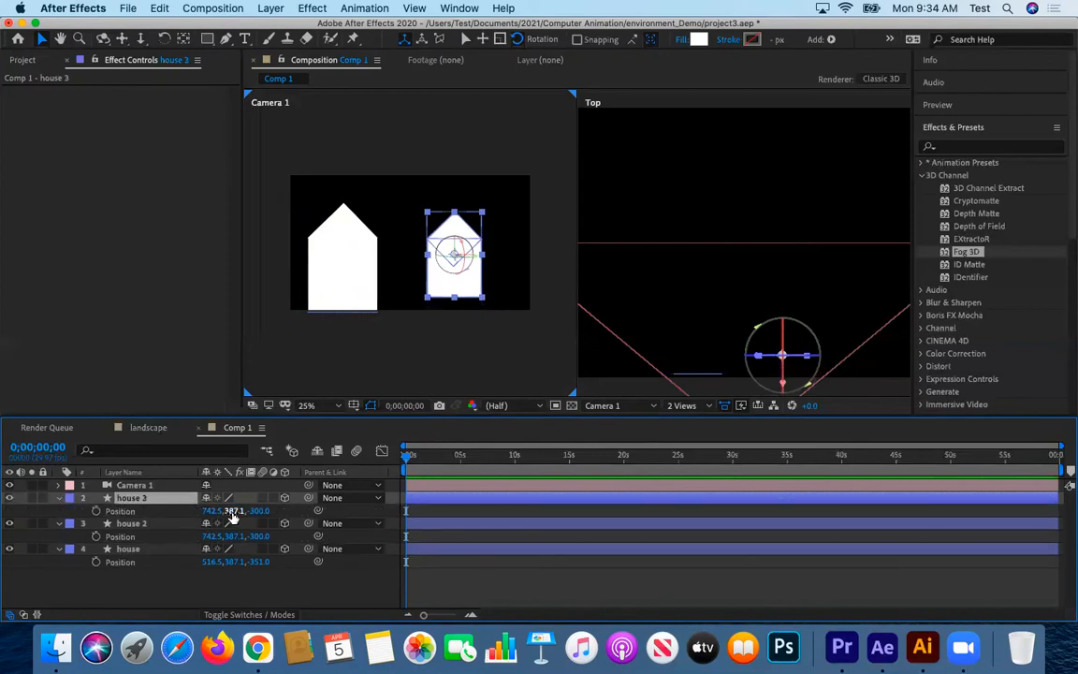
pyautogui.moveTo(212, 511); pyautogui.dragTo(7, 511)
pyautogui.moveTo(257, 510); pyautogui.dragTo(316, 514)
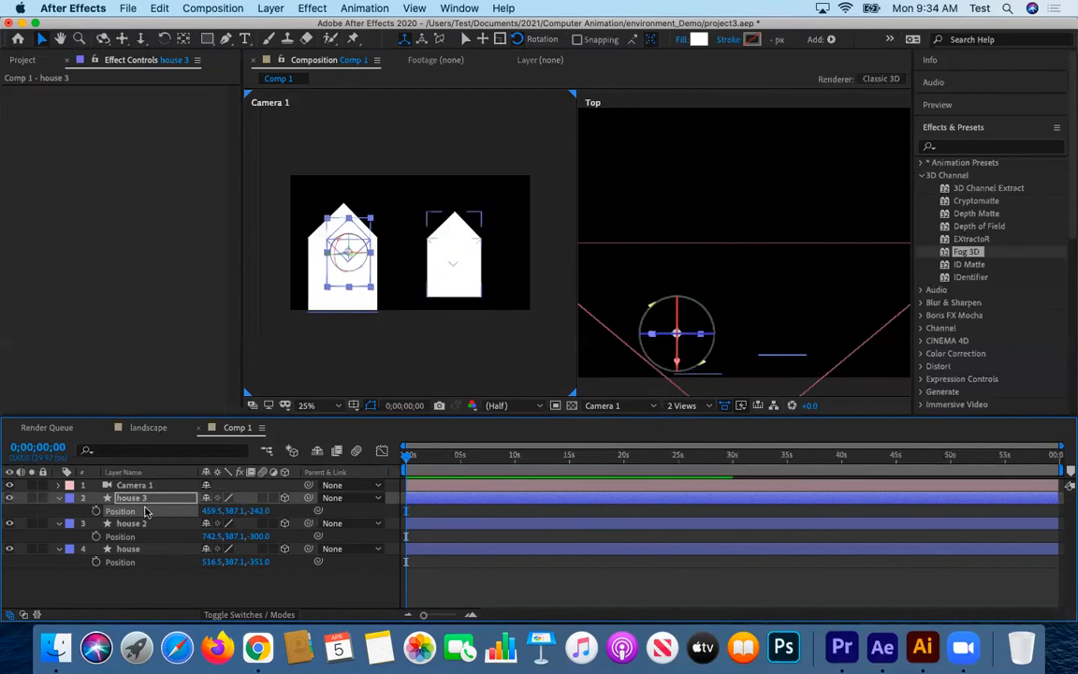
# Duplicate the house 3 layer and move the copy to about X 631.5 and Z -131.
pyautogui.press('super+d')
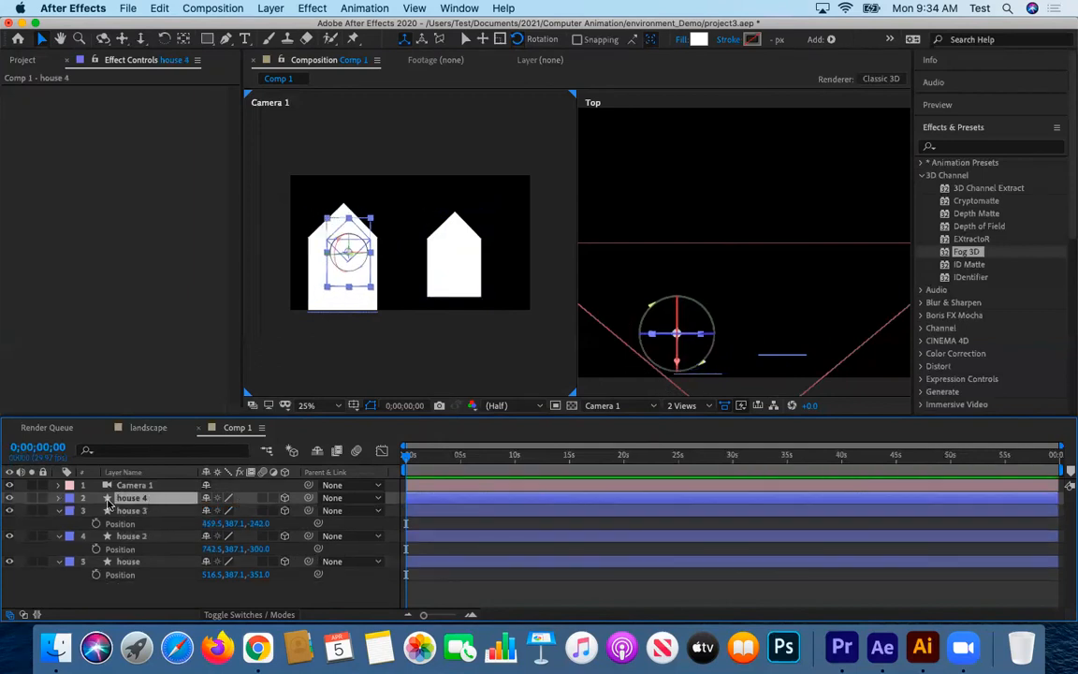
pyautogui.click(59, 498)
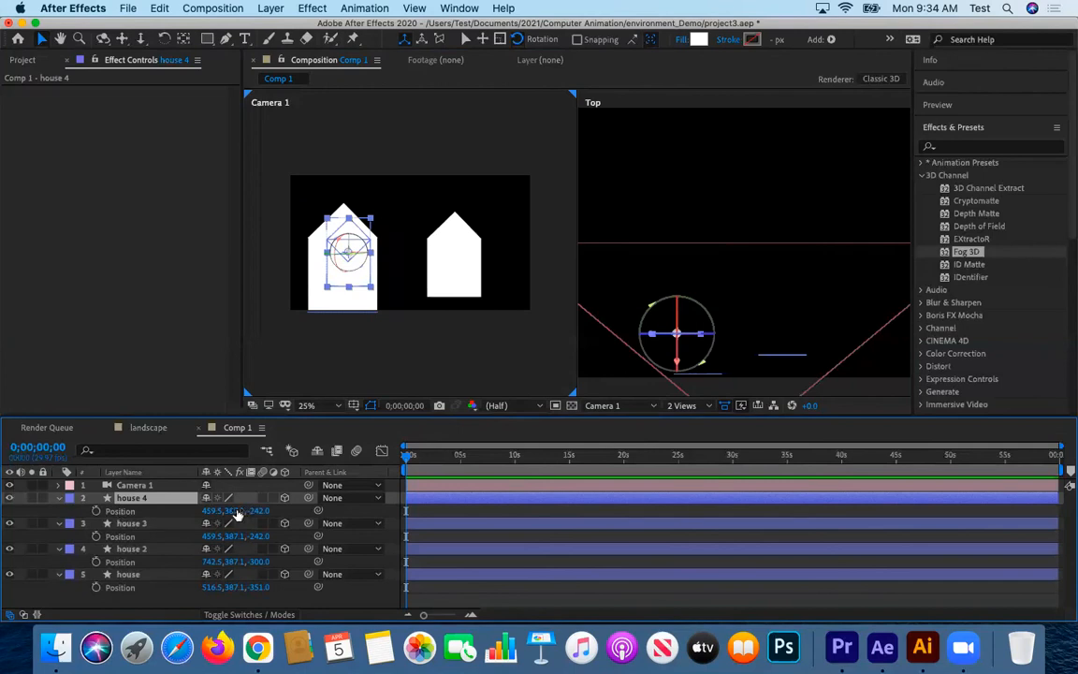
pyautogui.moveTo(234, 512); pyautogui.dragTo(390, 522)
pyautogui.press('super+z')
pyautogui.moveTo(292, 519); pyautogui.dragTo(365, 531)
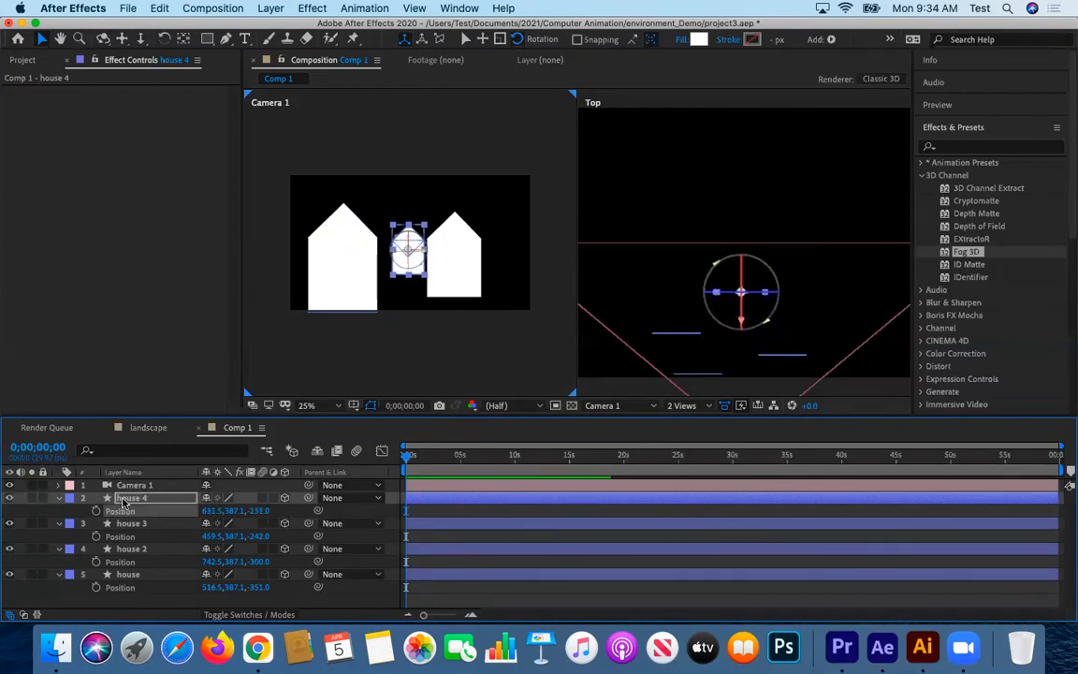
# Duplicate the house 4 layer and move the copy to about X 1066.5 and Z -40.
pyautogui.press('super+d')
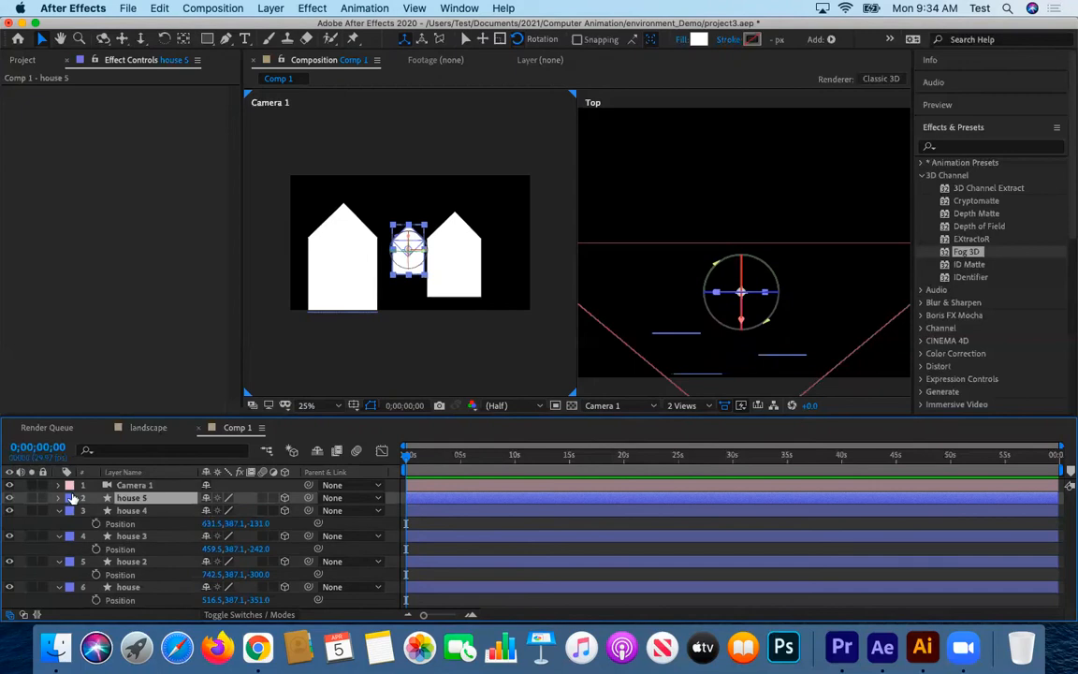
pyautogui.press('p')
pyautogui.moveTo(258, 515); pyautogui.dragTo(586, 579)
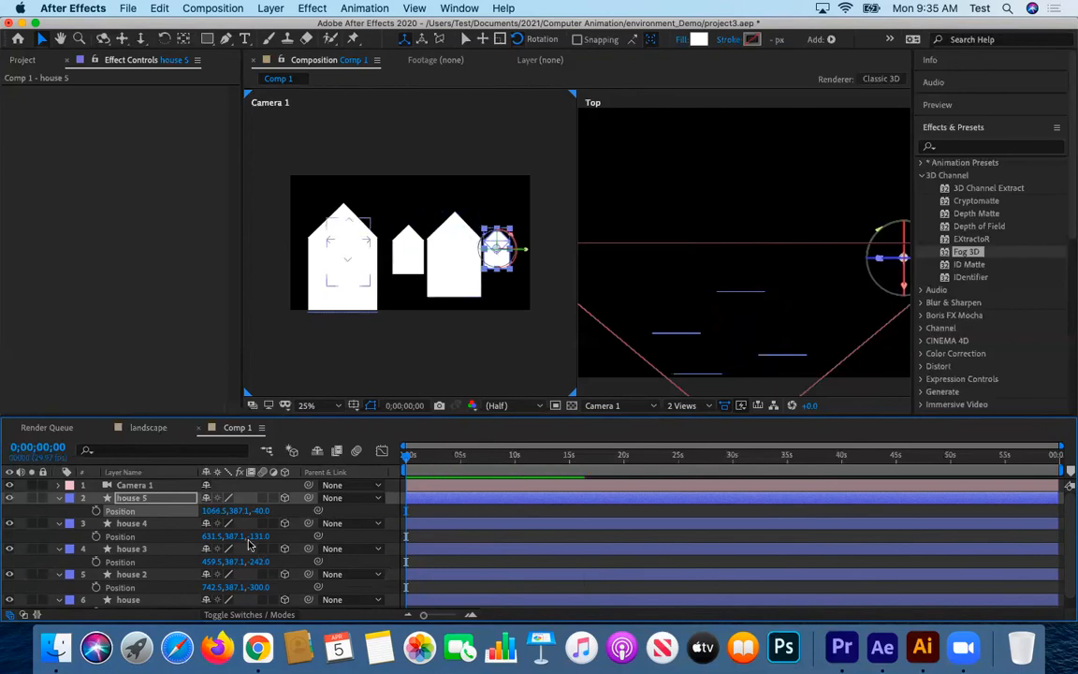
# Duplicate the house 5 layer and move the copy to about X 873.5 and Z 153.
pyautogui.press('super+d')
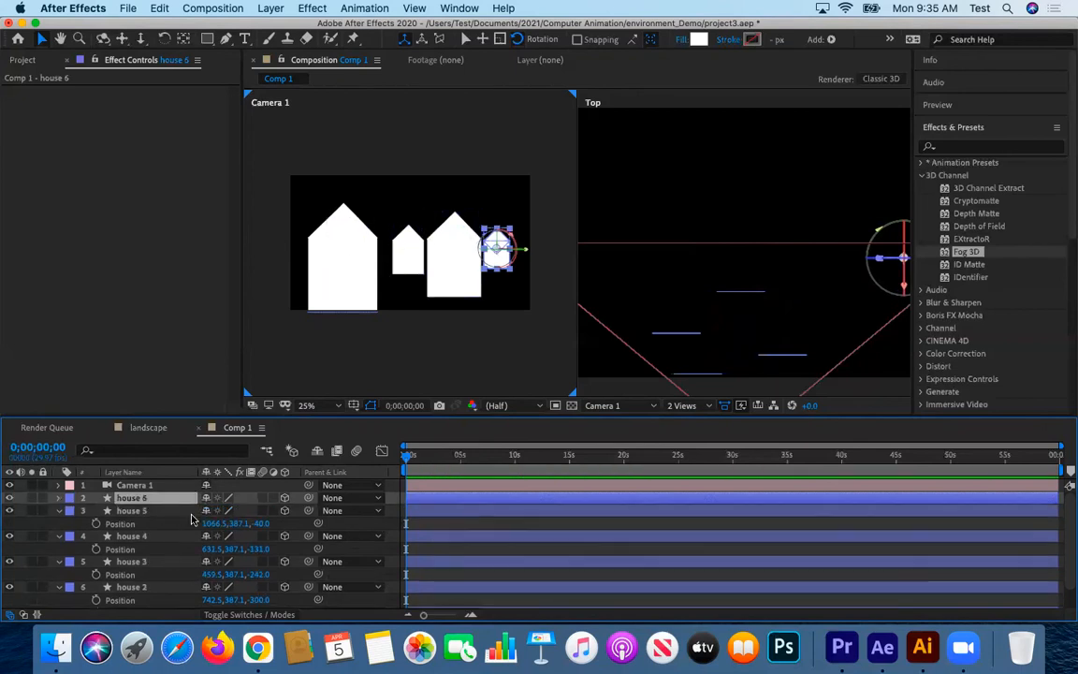
pyautogui.press('p')
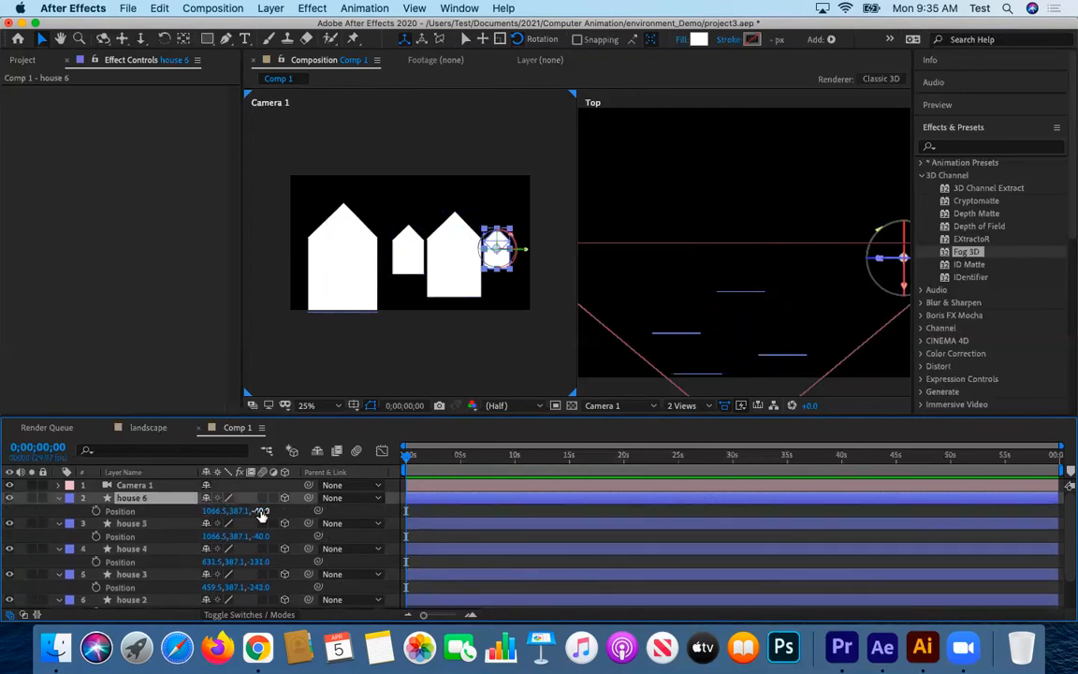
pyautogui.moveTo(212, 512); pyautogui.dragTo(99, 512)
pyautogui.moveTo(254, 510); pyautogui.dragTo(412, 530)
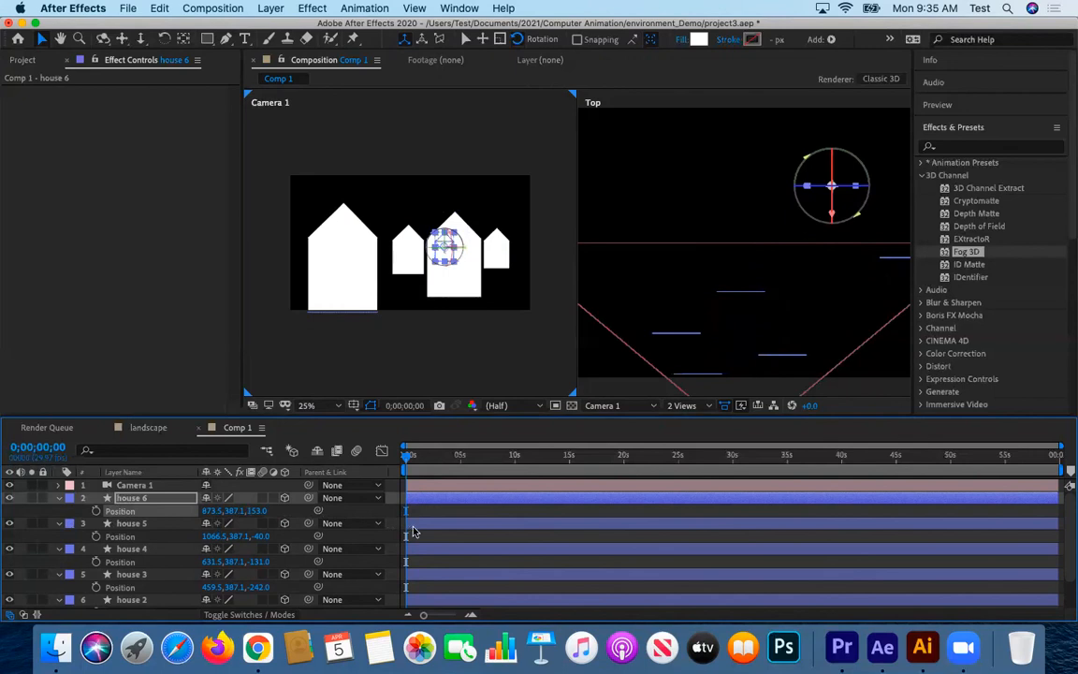
# Collapse the Position properties of all six house layers in the timeline.
pyautogui.click(59, 498)
pyautogui.click(59, 511)
pyautogui.click(59, 523)
pyautogui.click(59, 537)
pyautogui.click(59, 548)
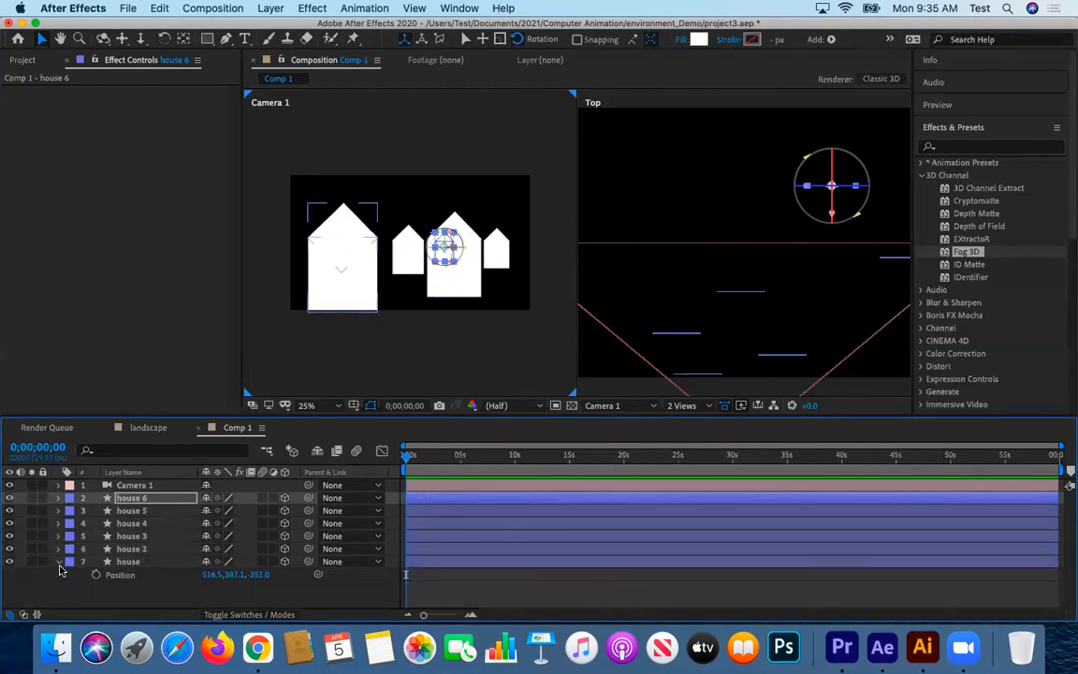
pyautogui.click(59, 561)
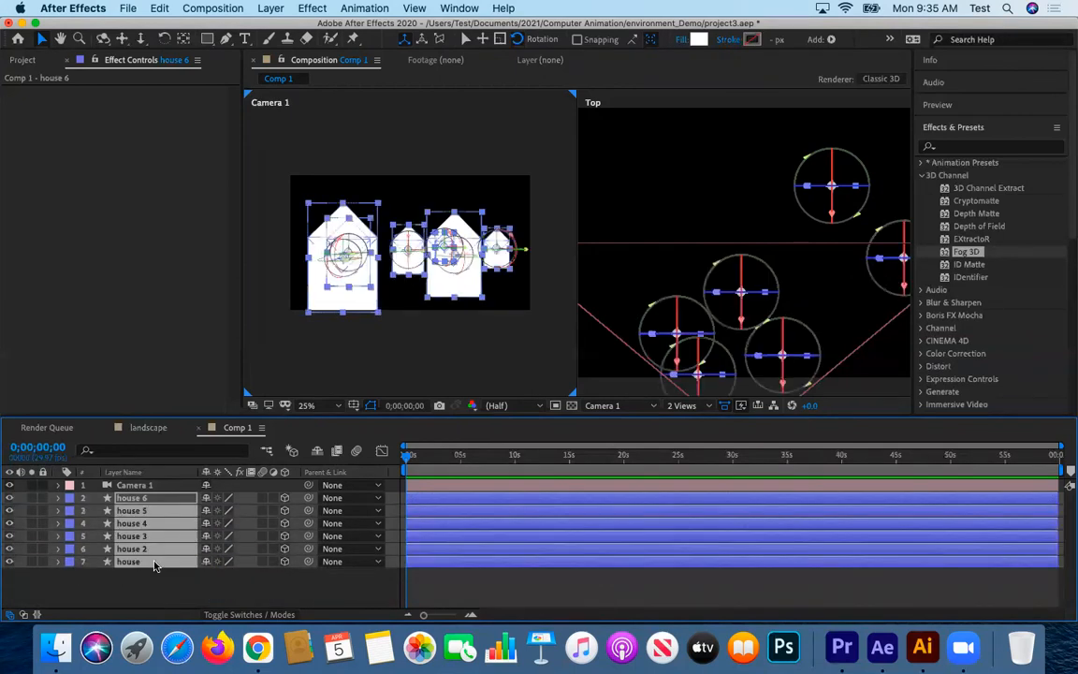
# Duplicate all six house layers and shift the copies together about 465 farther in Z and about -125 in X.
pyautogui.press('super+d')
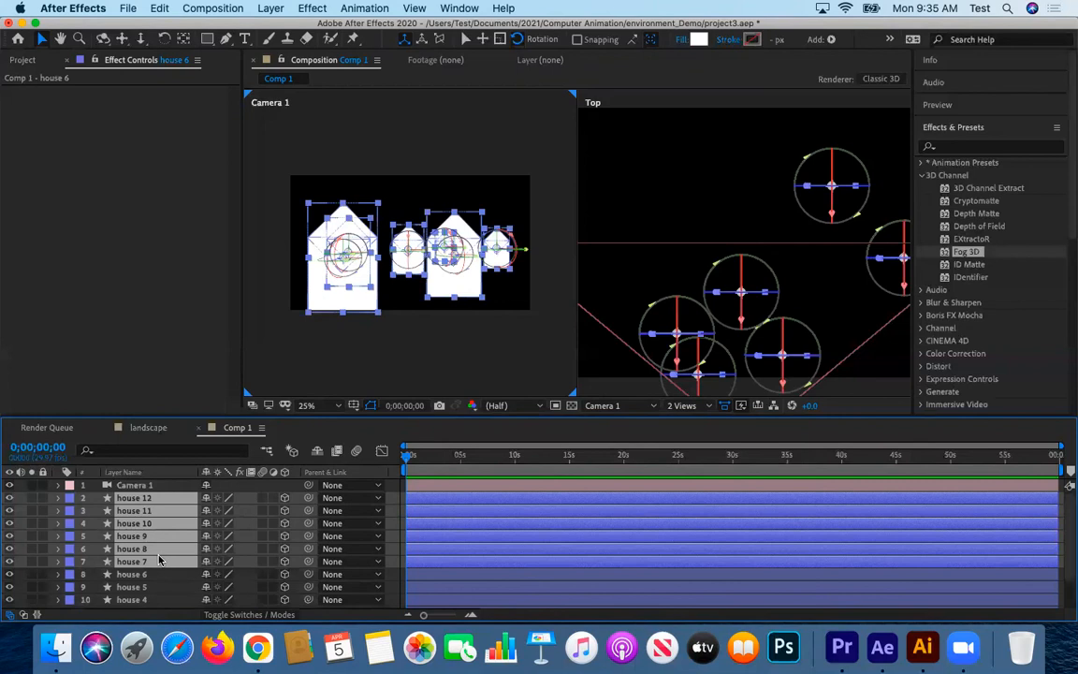
pyautogui.press('p')
pyautogui.moveTo(266, 513); pyautogui.dragTo(294, 512)
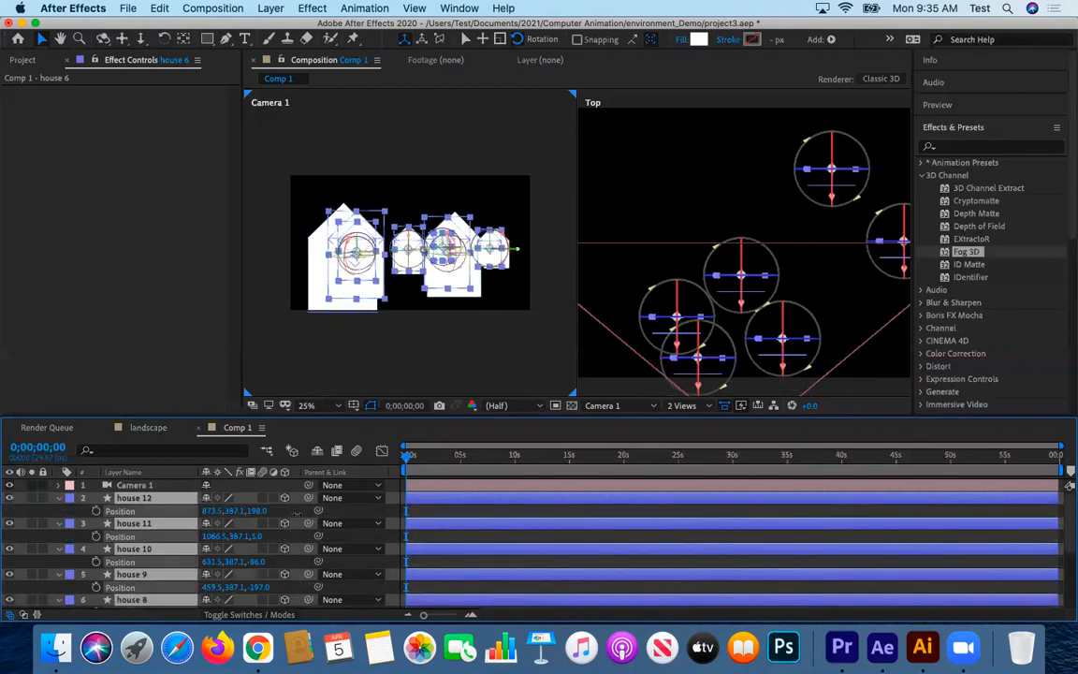
pyautogui.press('super+z')
pyautogui.scroll(-5, 170, 570)
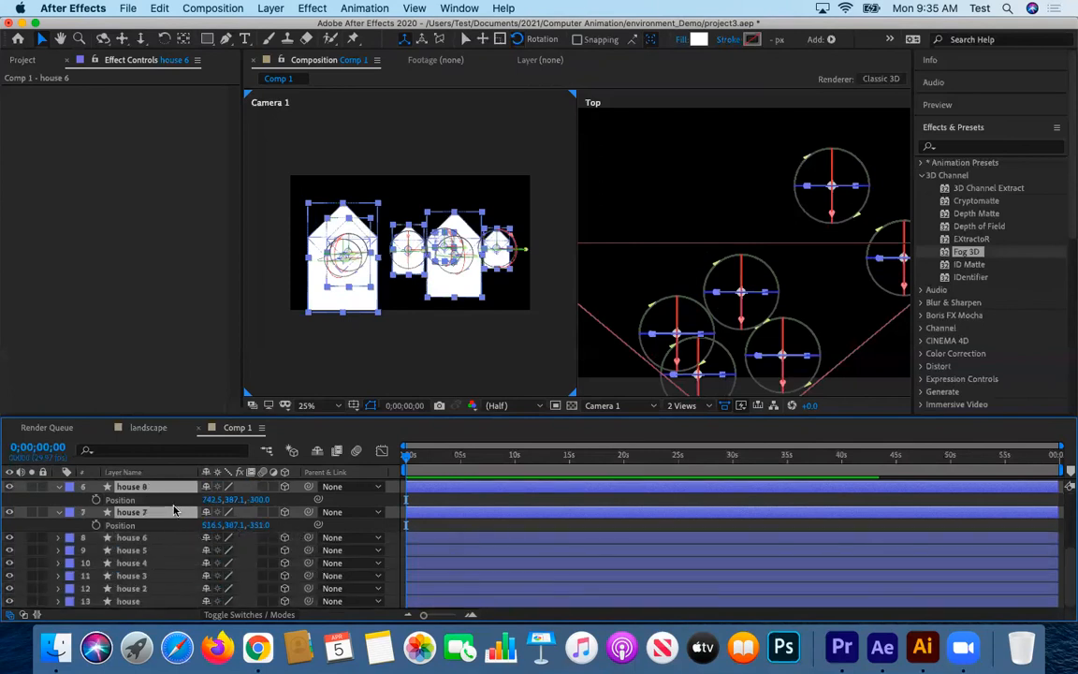
pyautogui.moveTo(258, 524); pyautogui.dragTo(599, 524)
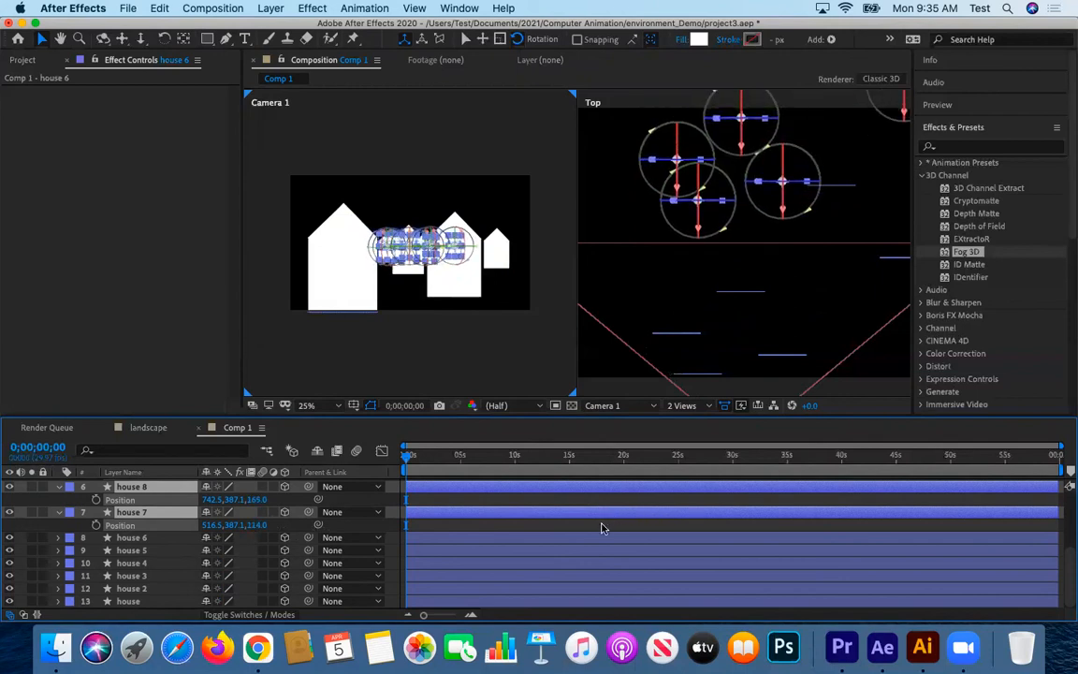
pyautogui.moveTo(207, 499); pyautogui.dragTo(122, 513)
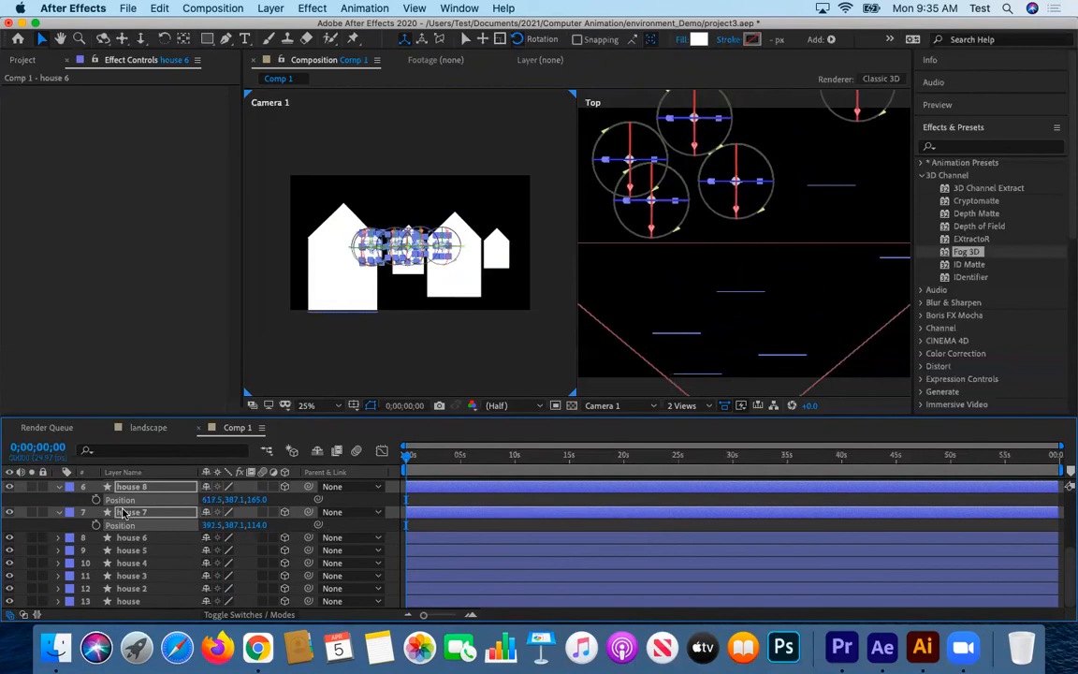
pyautogui.click(384, 337)
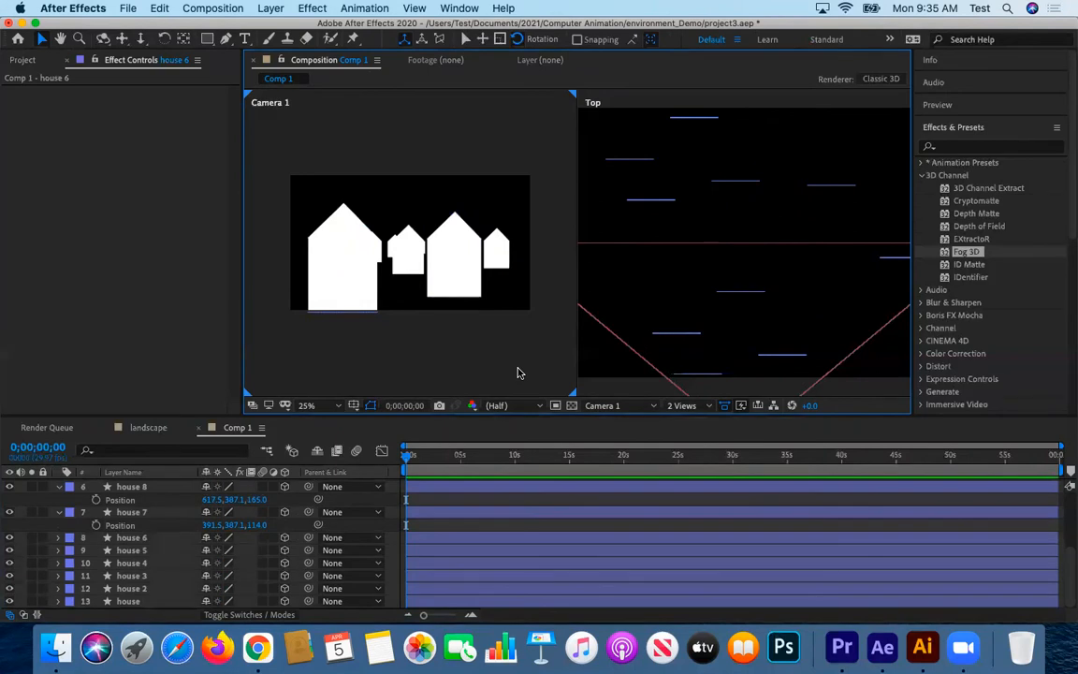
# Collapse the Position properties of the six duplicated layers, house 7 through house 12.
pyautogui.click(57, 513)
pyautogui.scroll(3, 59, 505)
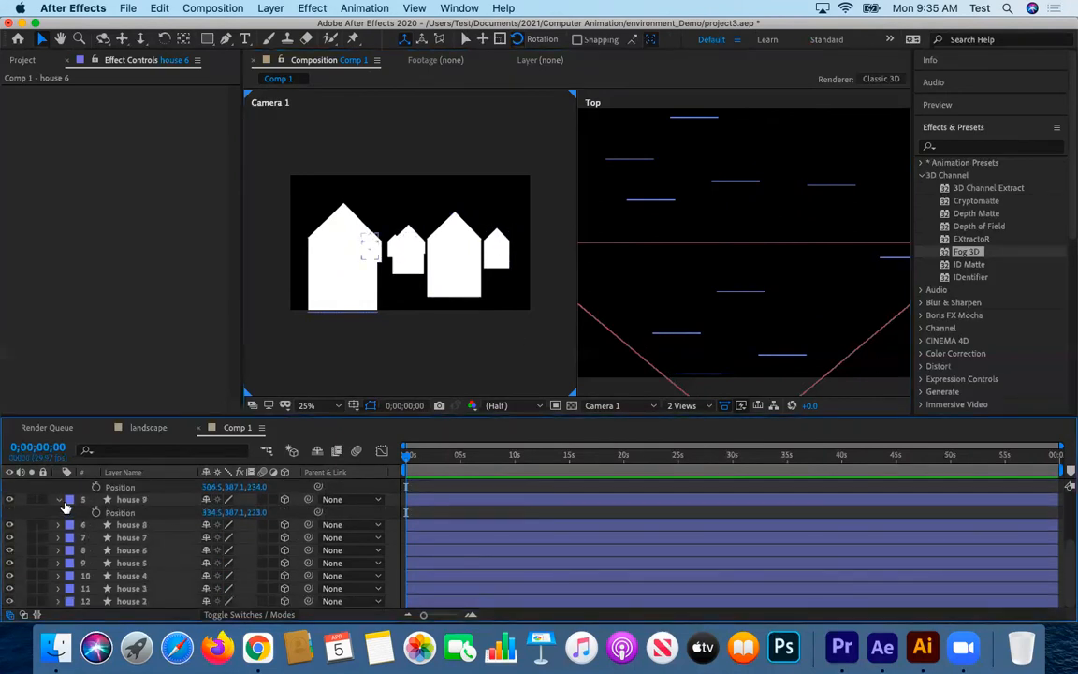
pyautogui.click(58, 550)
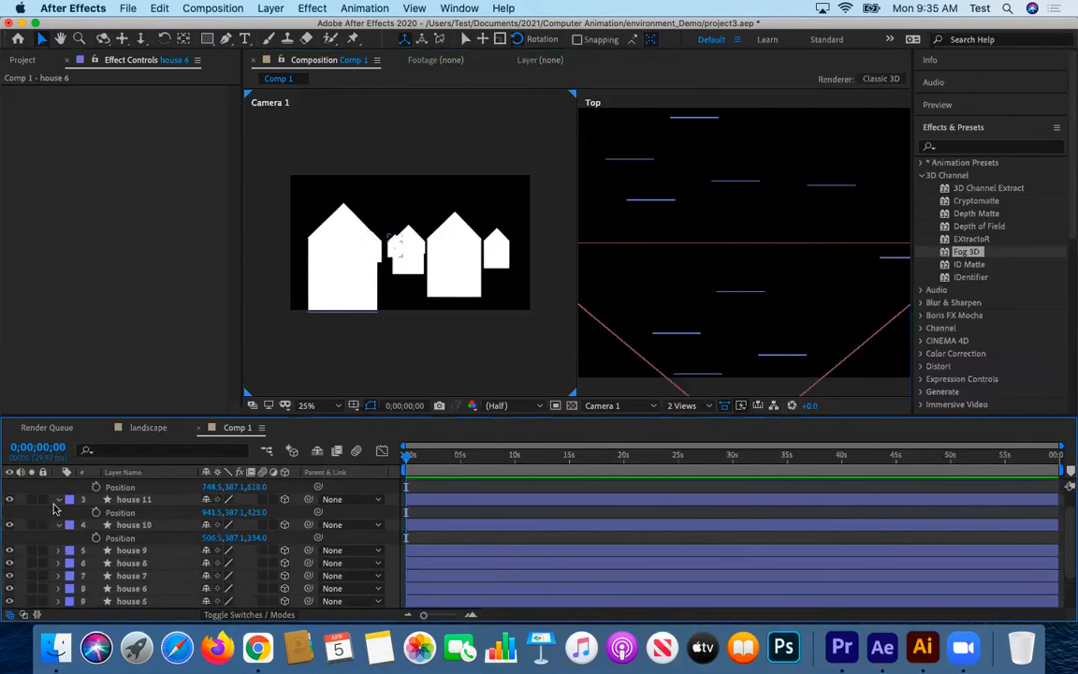
pyautogui.click(58, 525)
pyautogui.click(58, 500)
pyautogui.scroll(1, 61, 505)
pyautogui.click(58, 499)
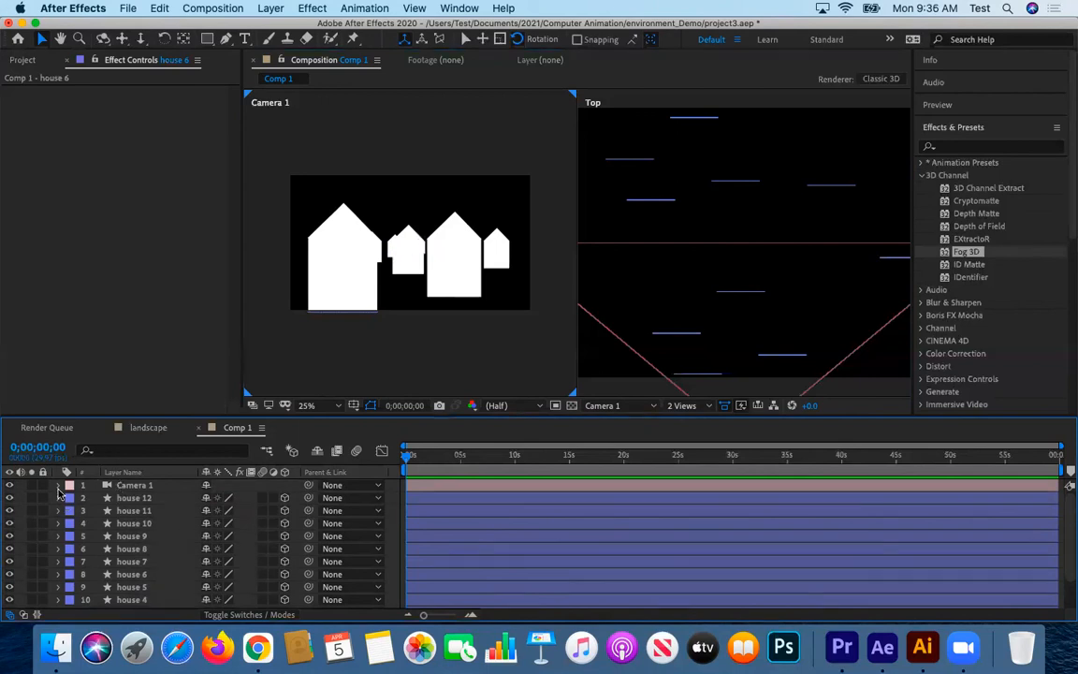
# Expand Camera 1's Transform properties and start keyframing its Position at 0;00;00;00.
pyautogui.click(84, 490)
pyautogui.click(58, 485)
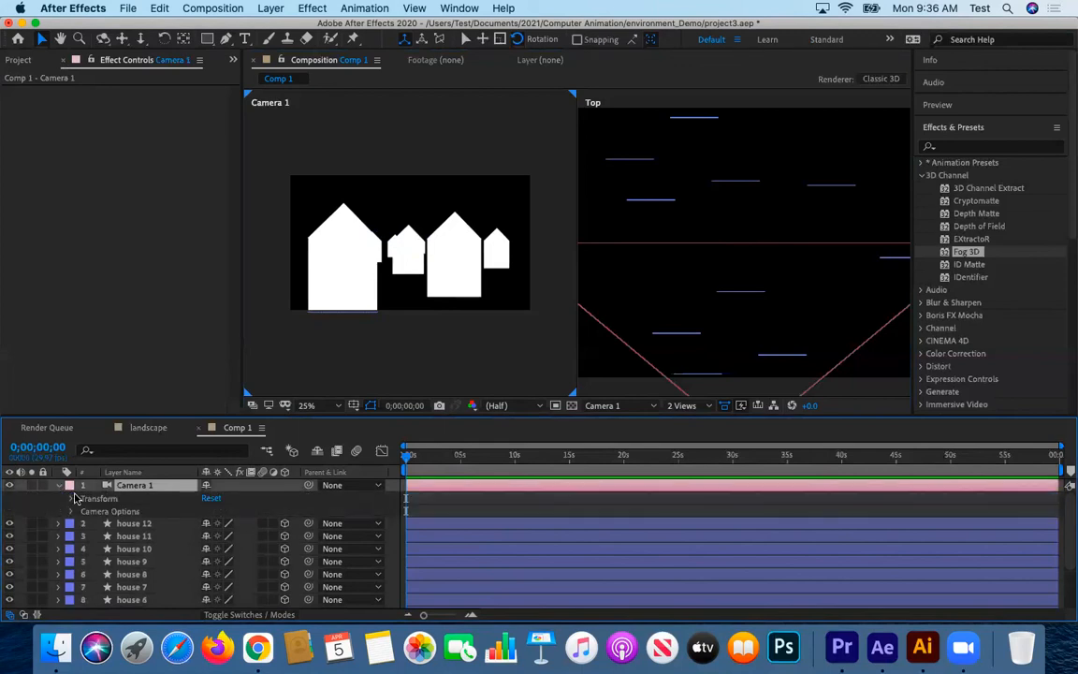
pyautogui.click(71, 511)
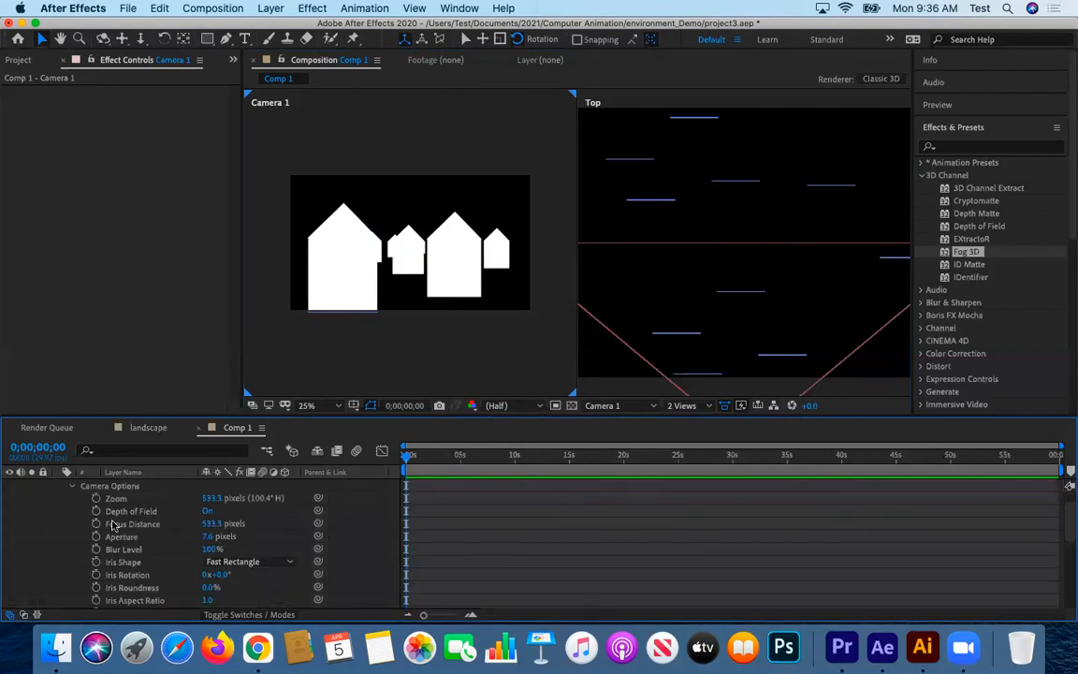
pyautogui.click(74, 488)
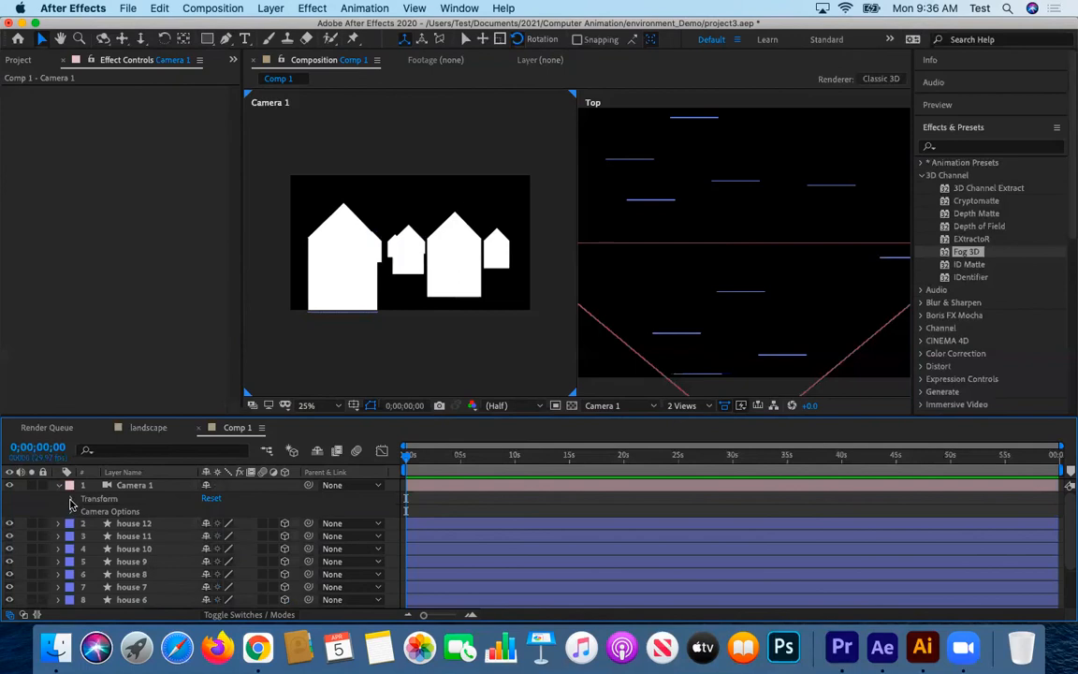
pyautogui.click(71, 499)
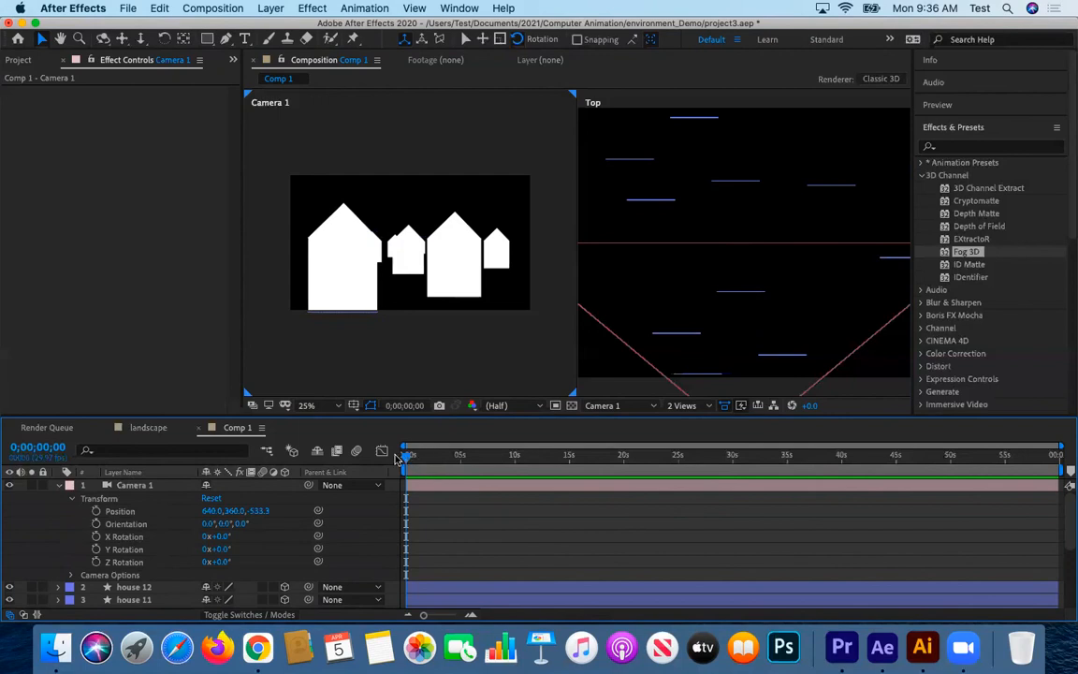
pyautogui.click(95, 511)
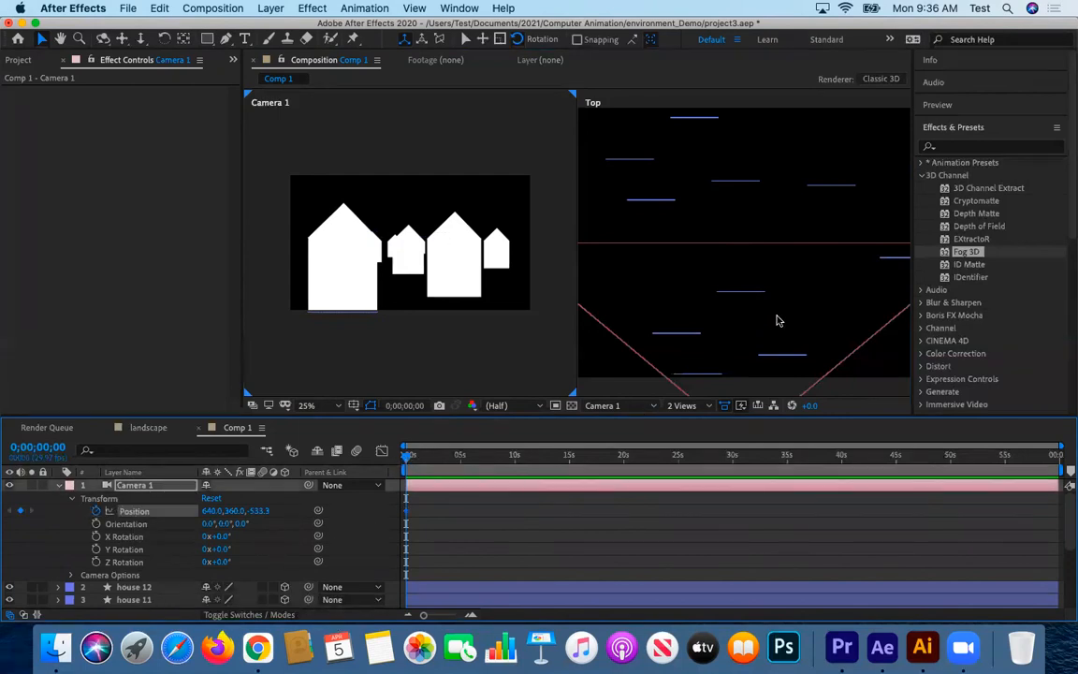
# Keyframe Camera 1 at 0;00;09;29 with its Position moved forward to about Z 481.7.
pyautogui.scroll(-3, 762, 318)
pyautogui.press('space')
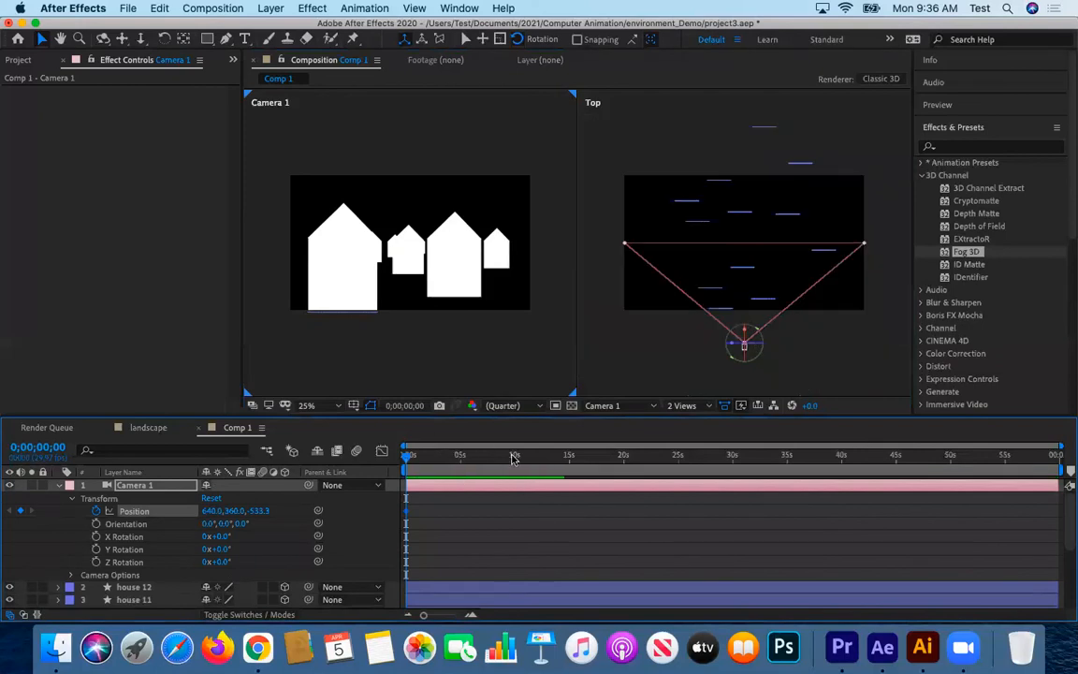
pyautogui.moveTo(745, 331); pyautogui.dragTo(748, 338)
pyautogui.press('super+z')
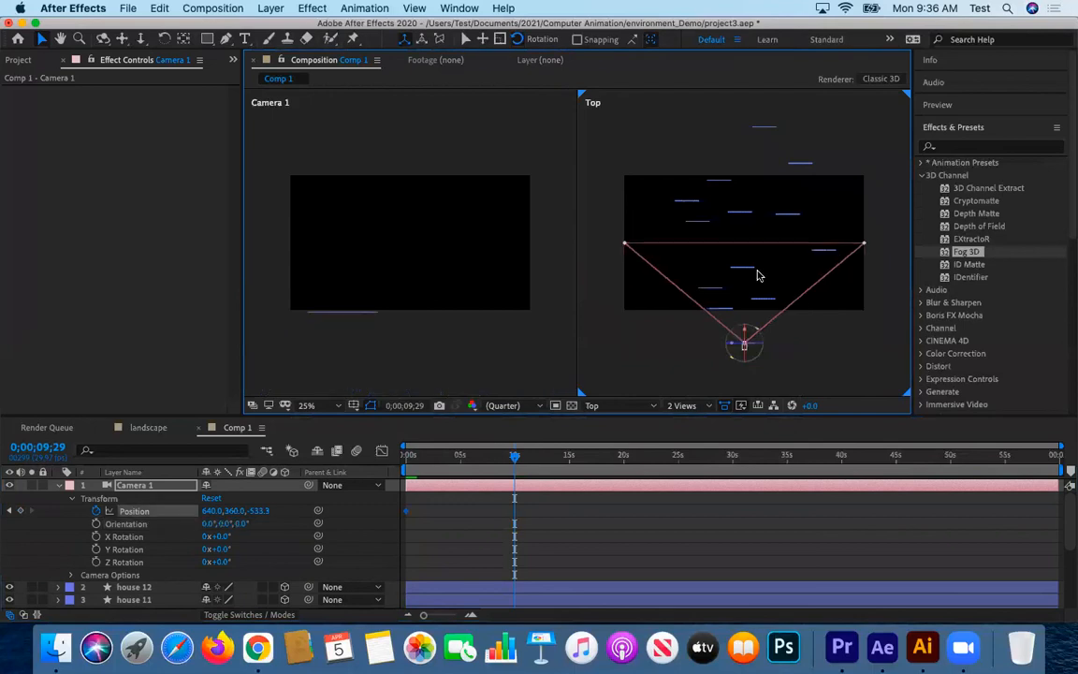
pyautogui.moveTo(254, 511); pyautogui.dragTo(939, 534)
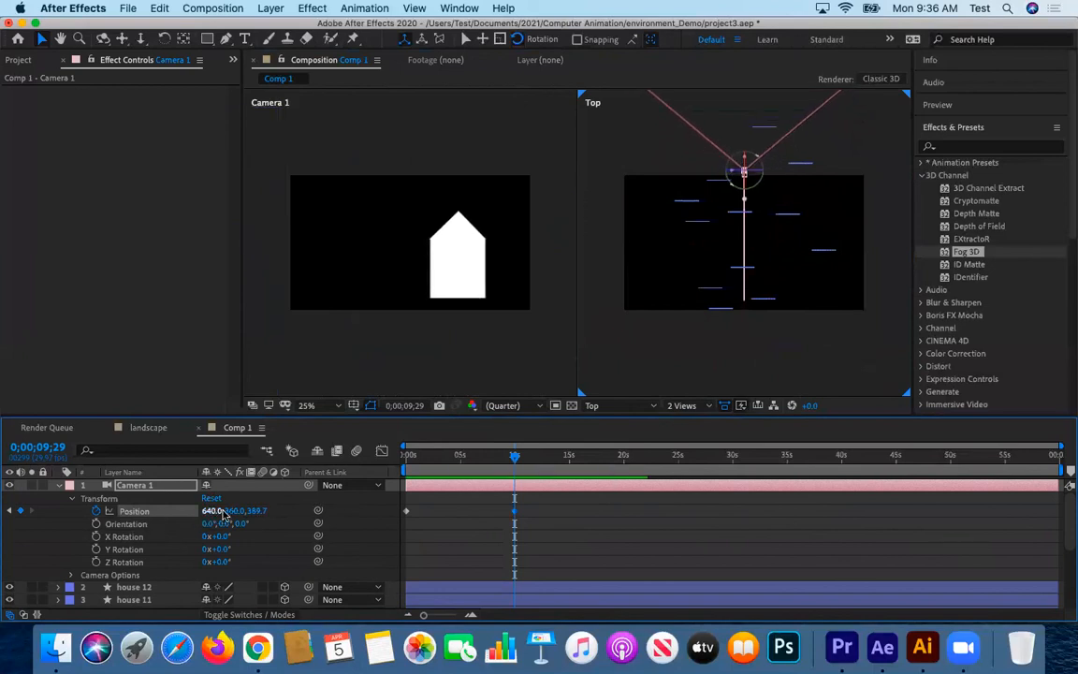
pyautogui.moveTo(258, 513); pyautogui.dragTo(323, 518)
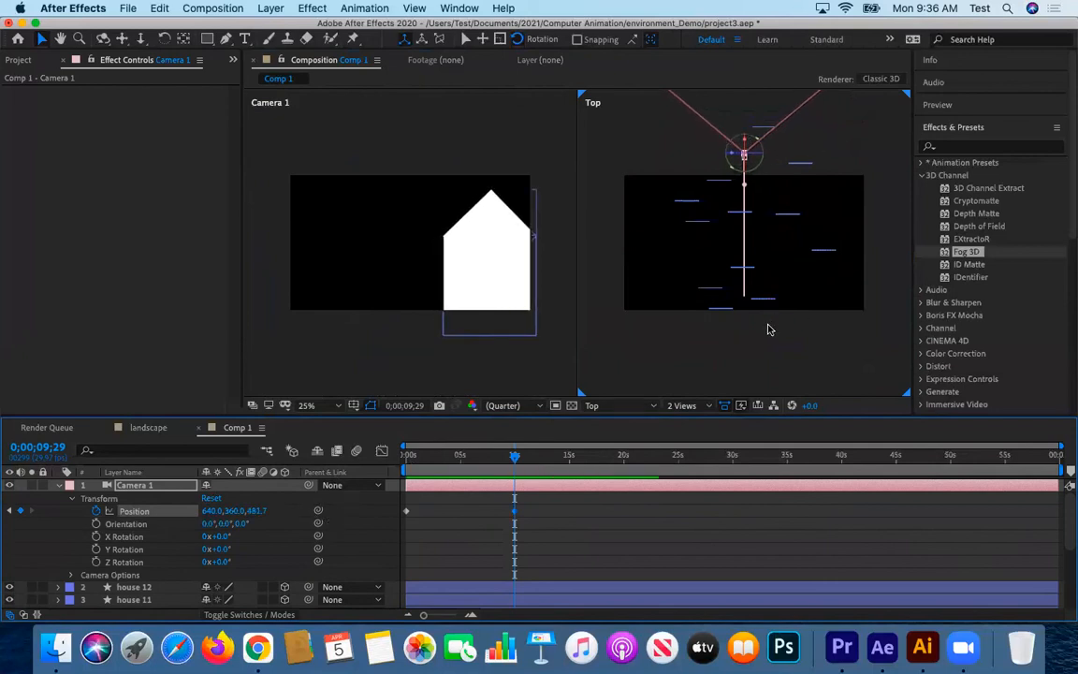
pyautogui.scroll(1, 745, 224)
pyautogui.scroll(-1, 745, 245)
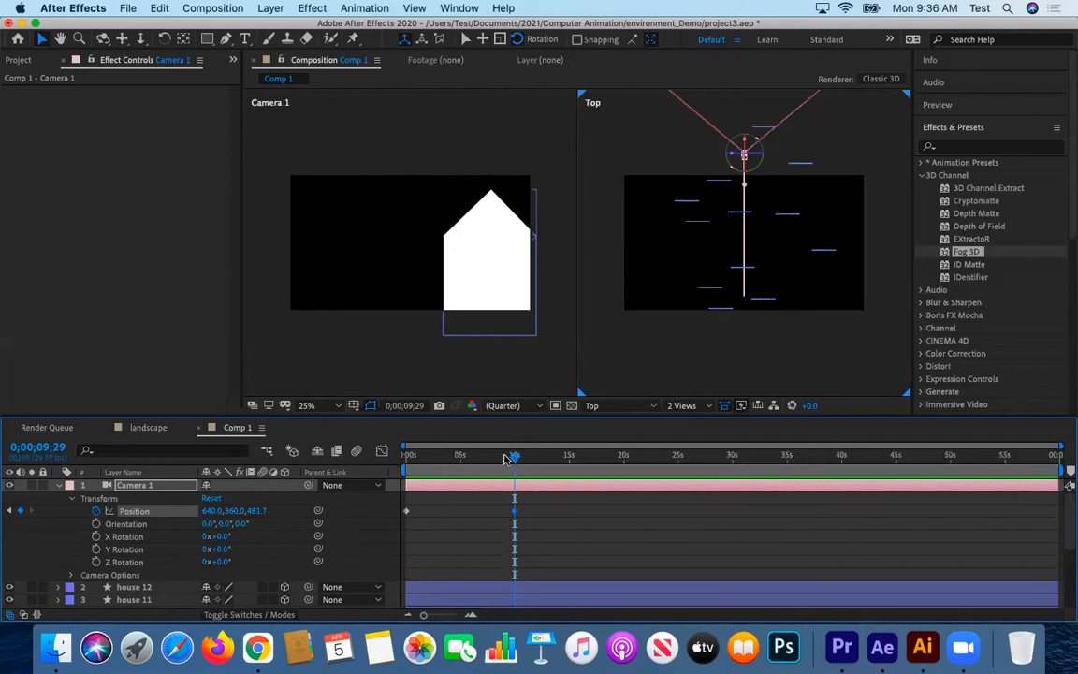
# At the first frame, move house 8 to about X 820.5, Z 238 and house 4 to about X 834.5, Z -58.
pyautogui.moveTo(510, 458); pyautogui.dragTo(408, 457)
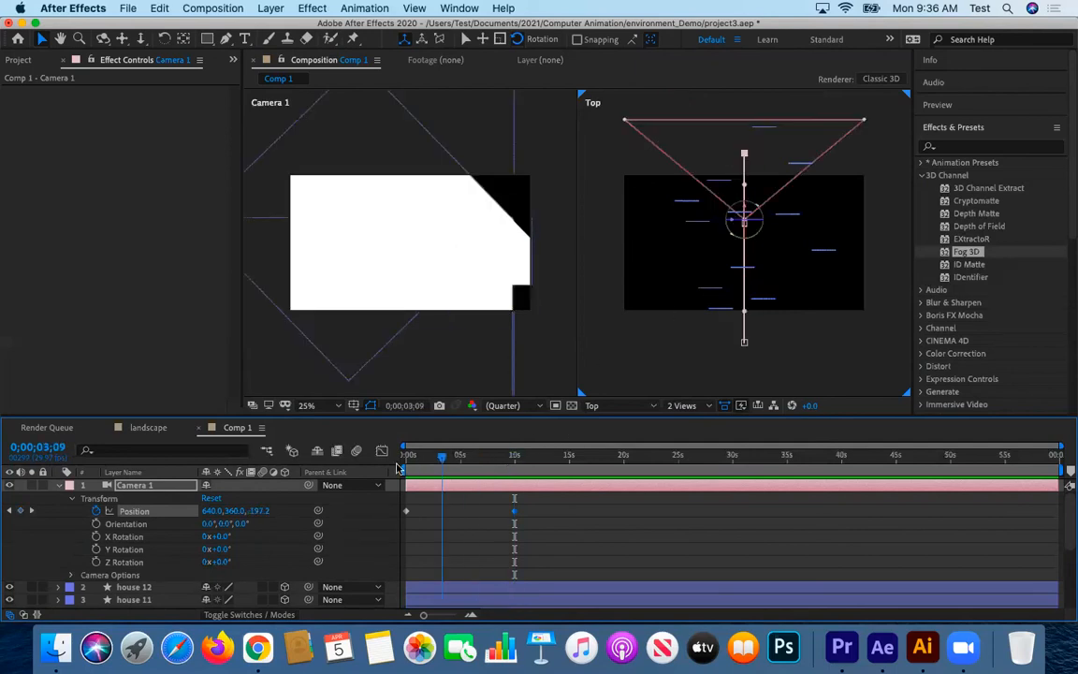
pyautogui.click(740, 270)
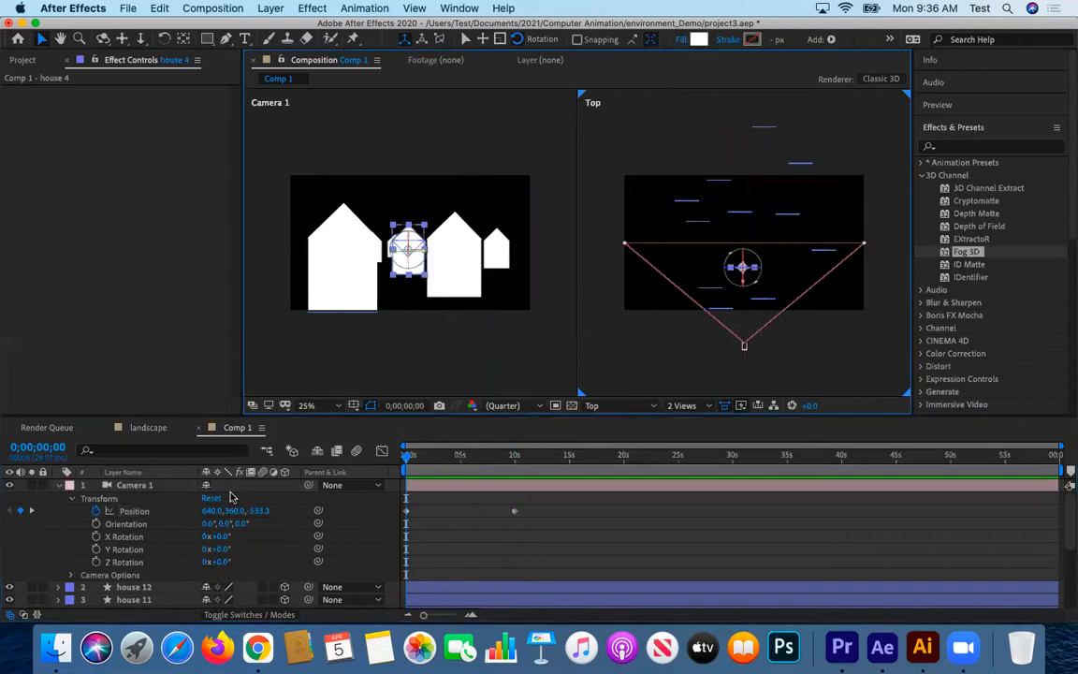
pyautogui.keyDown('shift'); pyautogui.click(739, 216); pyautogui.keyUp('shift')
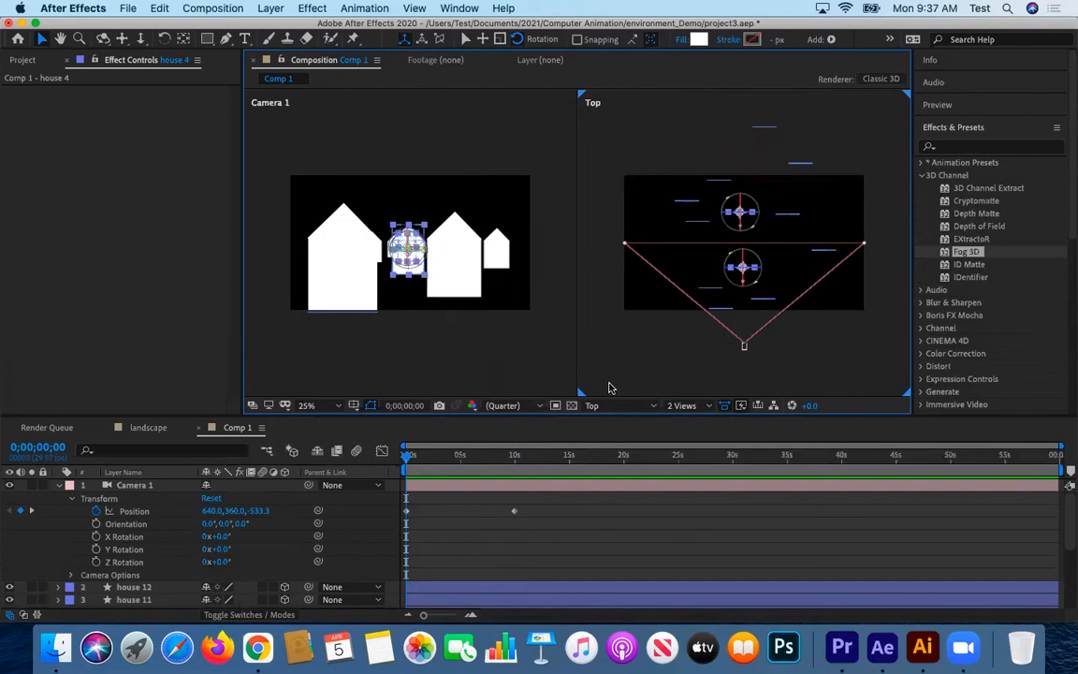
pyautogui.press('p')
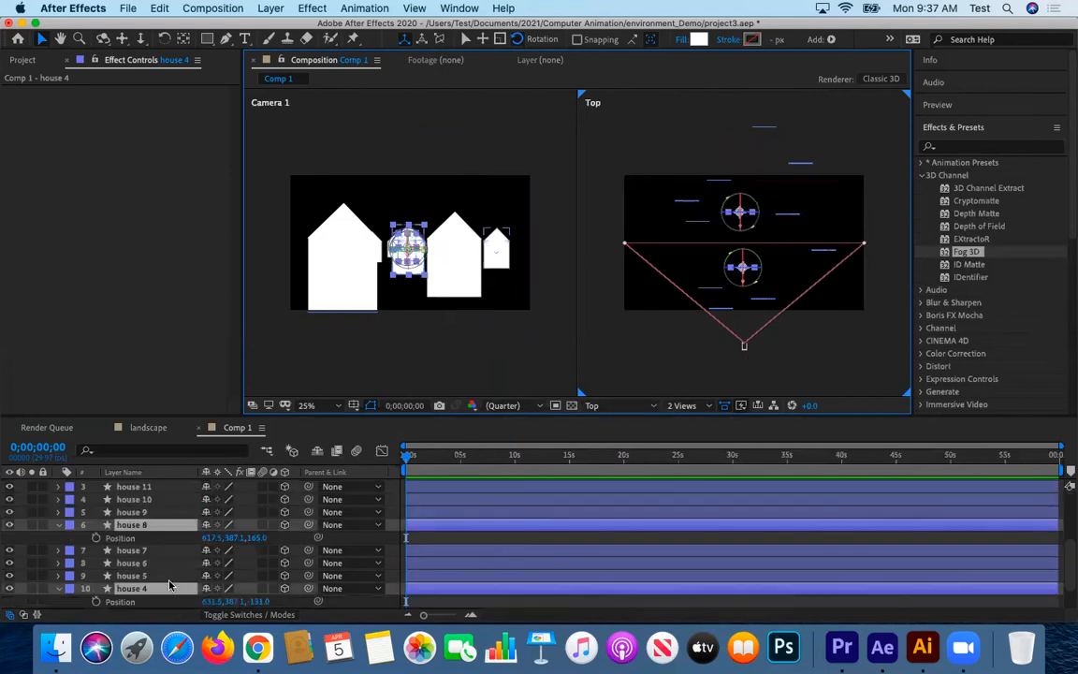
pyautogui.moveTo(213, 538); pyautogui.dragTo(439, 538)
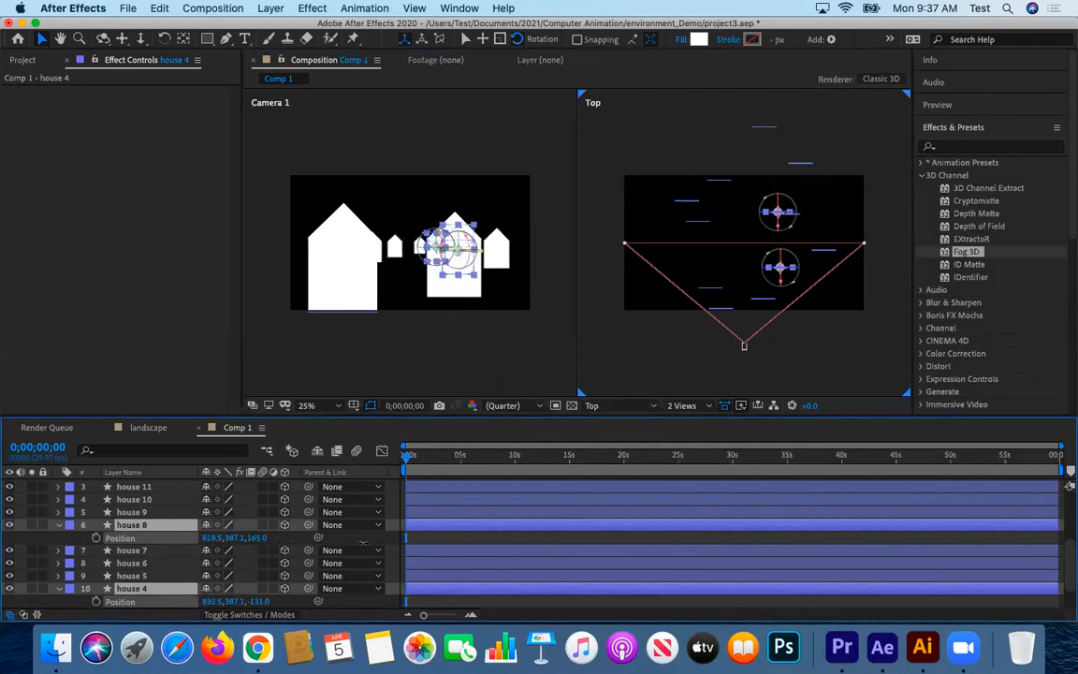
pyautogui.moveTo(255, 538); pyautogui.dragTo(326, 550)
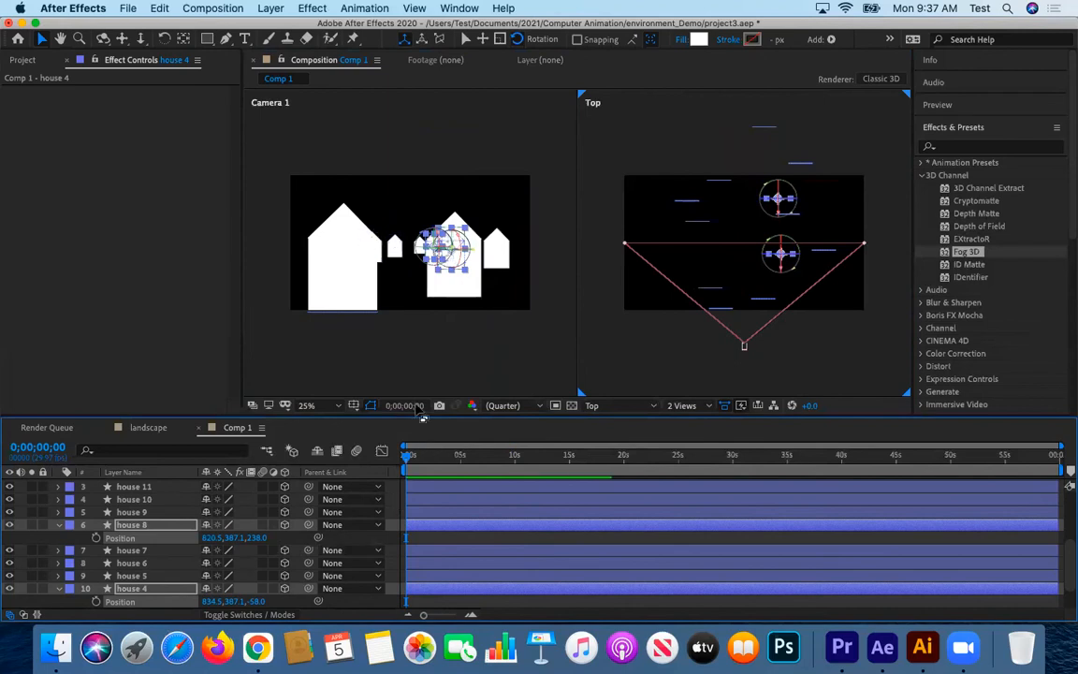
pyautogui.click(430, 374)
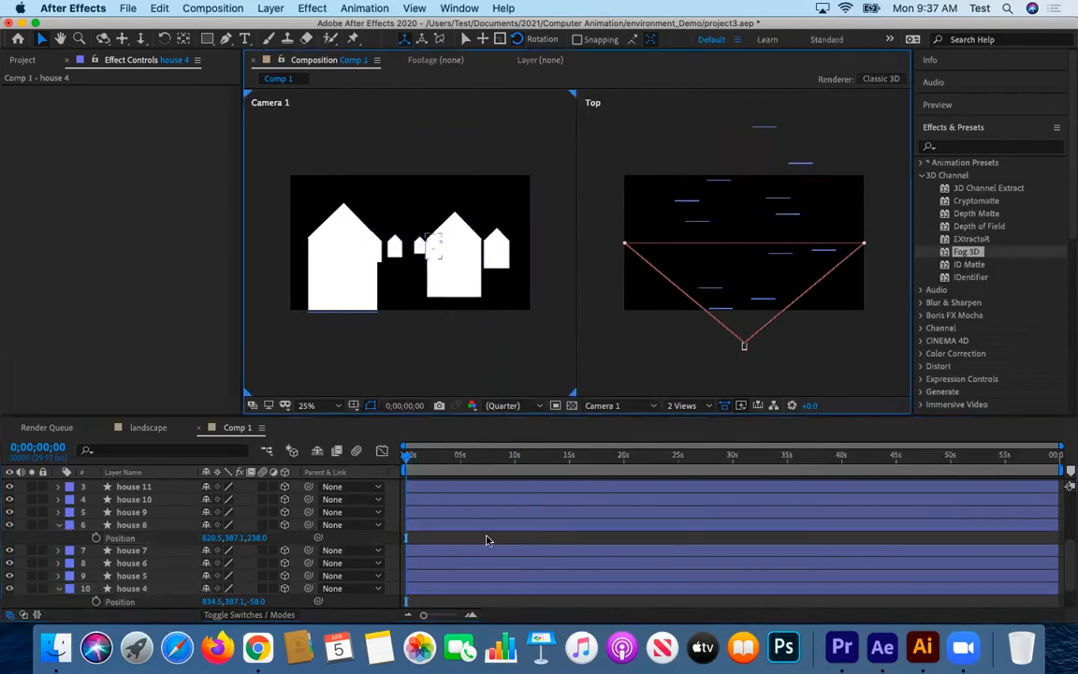
# Play back the camera move through the houses and return to the first frame.
pyautogui.press('space')
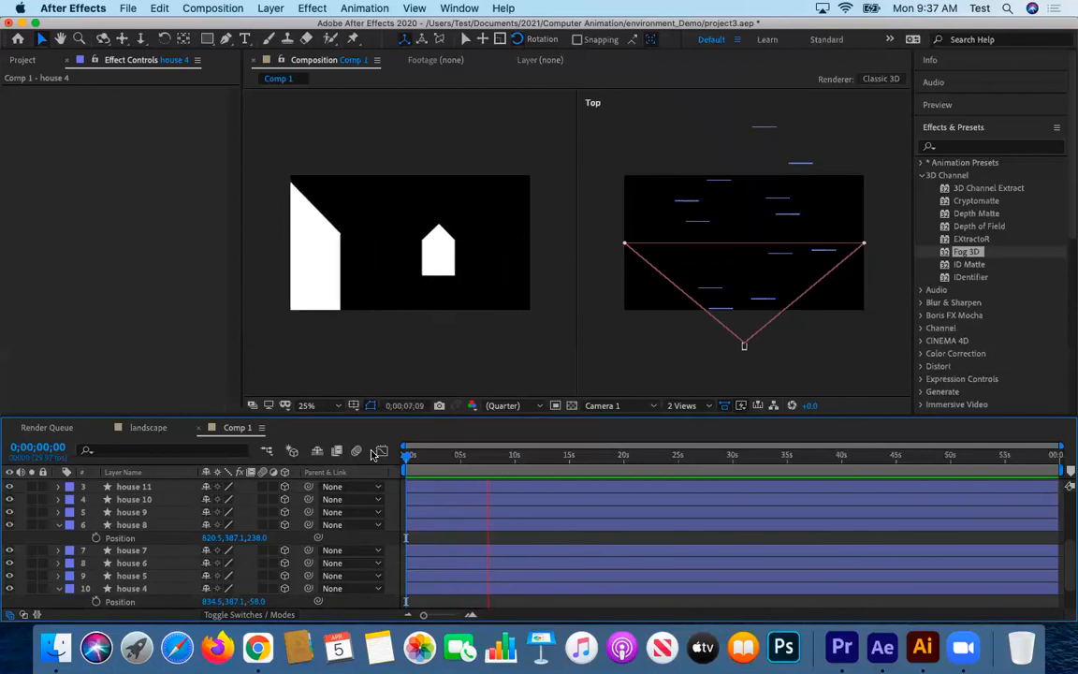
pyautogui.press('space')
pyautogui.press('Home')
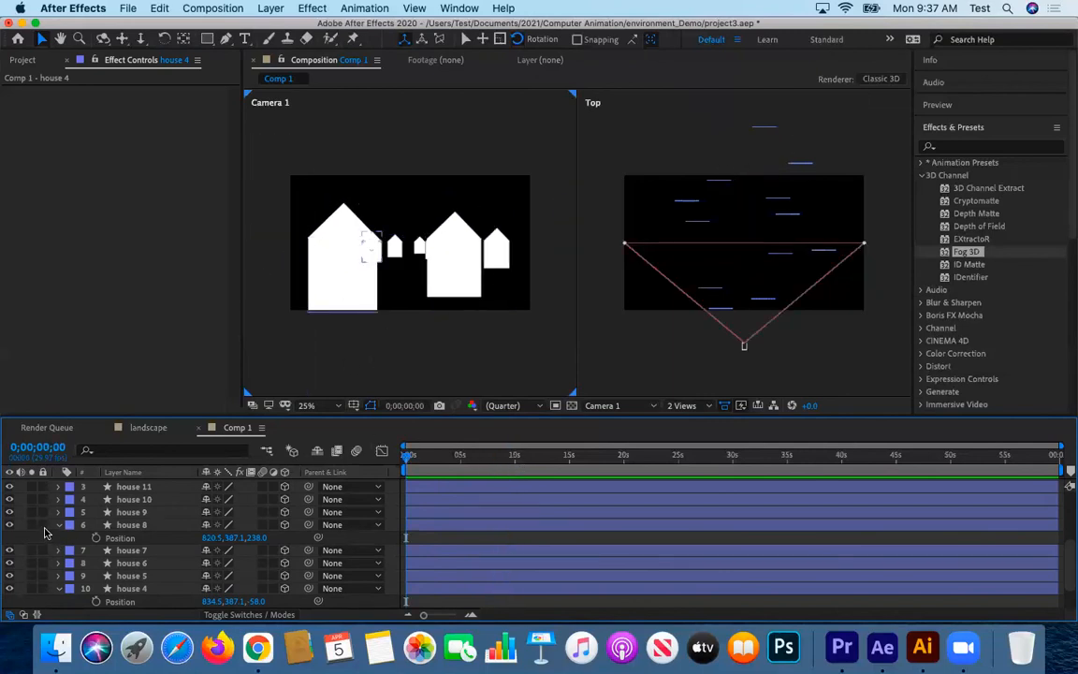
# Collapse the house 8 and house 4 properties and set Camera 1's Blur Level to 300%.
pyautogui.click(59, 526)
pyautogui.click(60, 576)
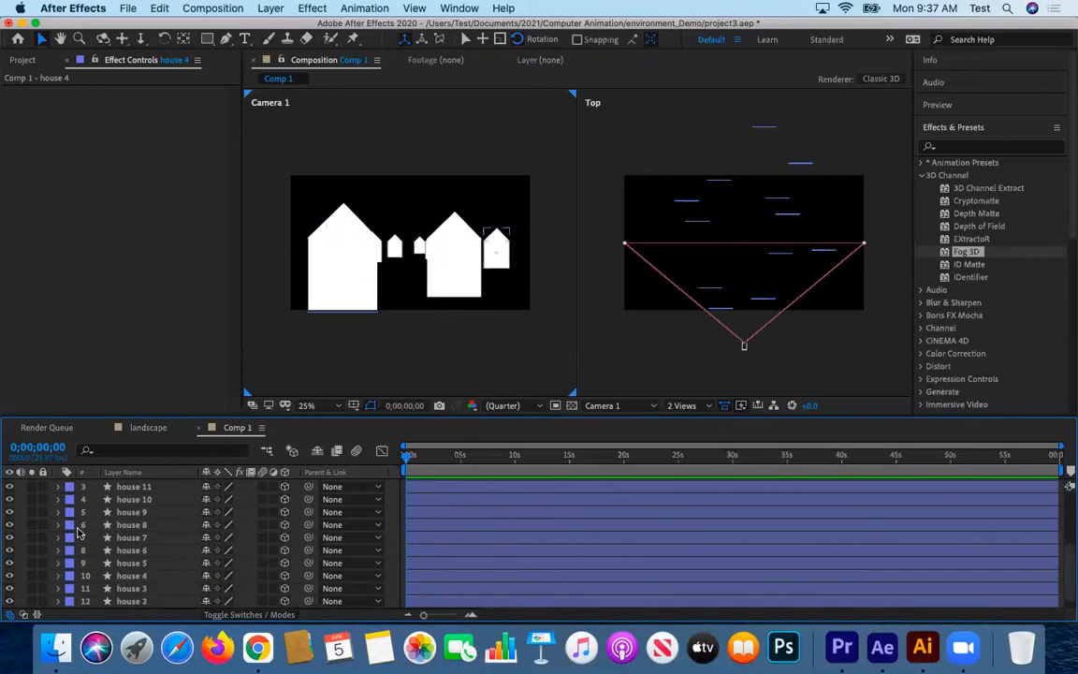
pyautogui.scroll(5, 82, 524)
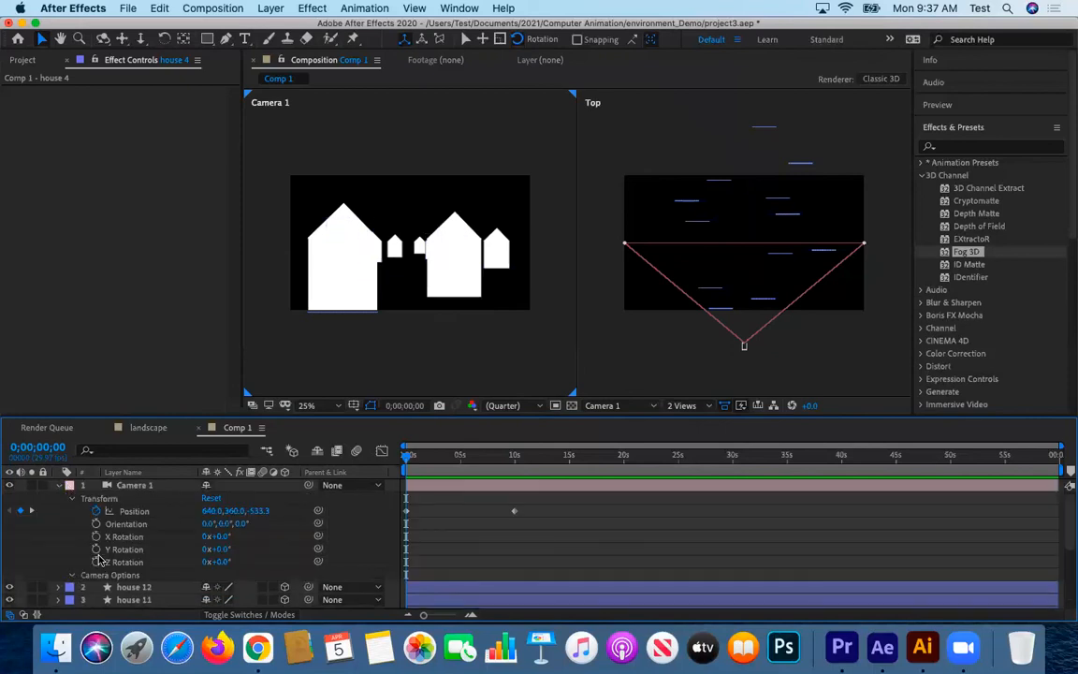
pyautogui.scroll(-10, 154, 565)
pyautogui.scroll(5, 157, 565)
pyautogui.scroll(-1, 266, 583)
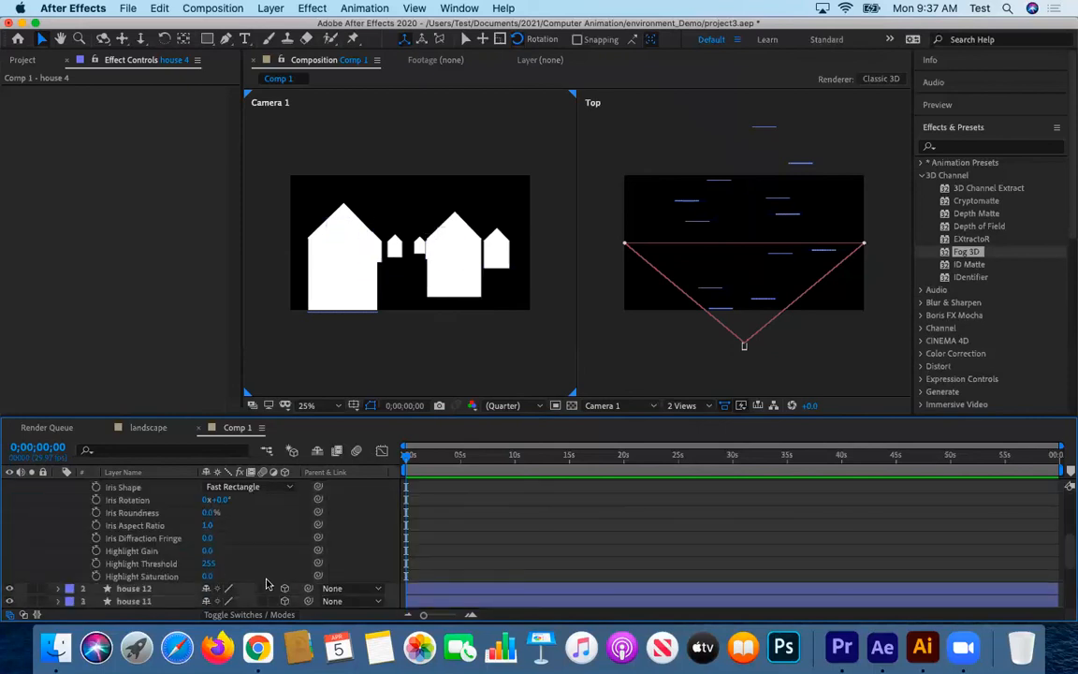
pyautogui.scroll(4, 265, 582)
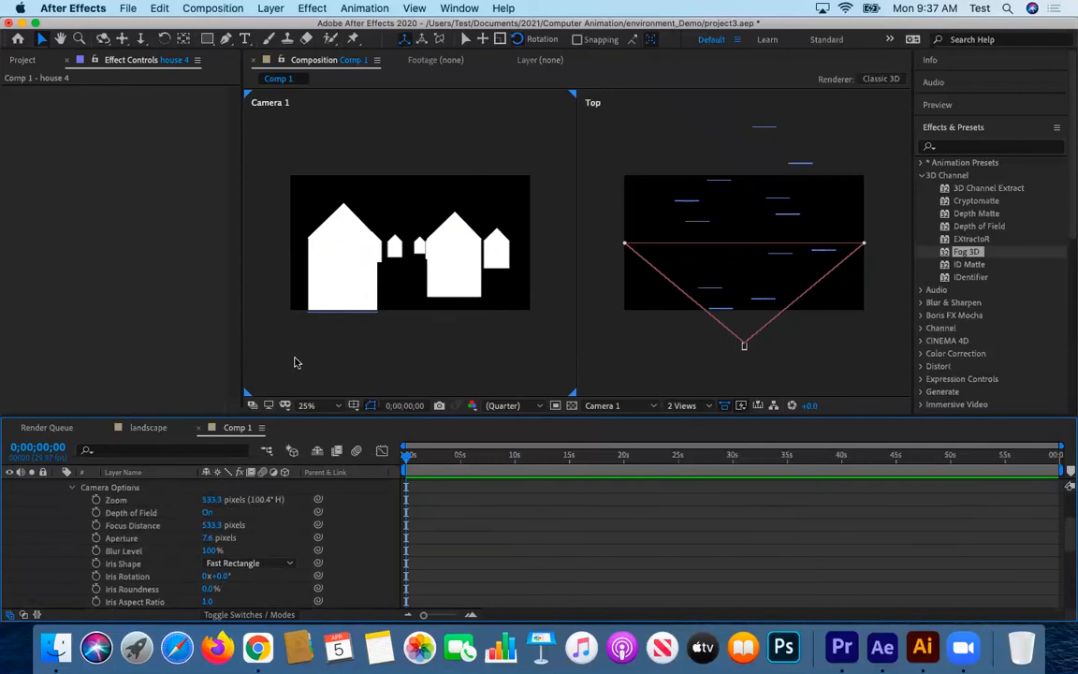
pyautogui.scroll(1, 269, 320)
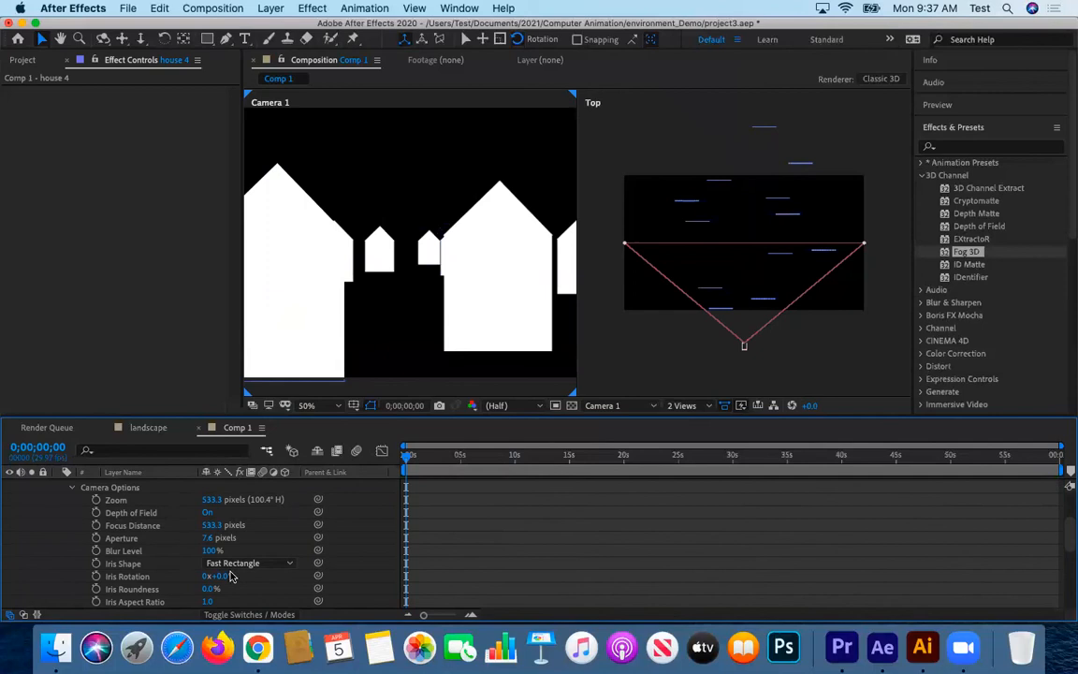
pyautogui.click(212, 550)
pyautogui.write('300')
pyautogui.press('Return')
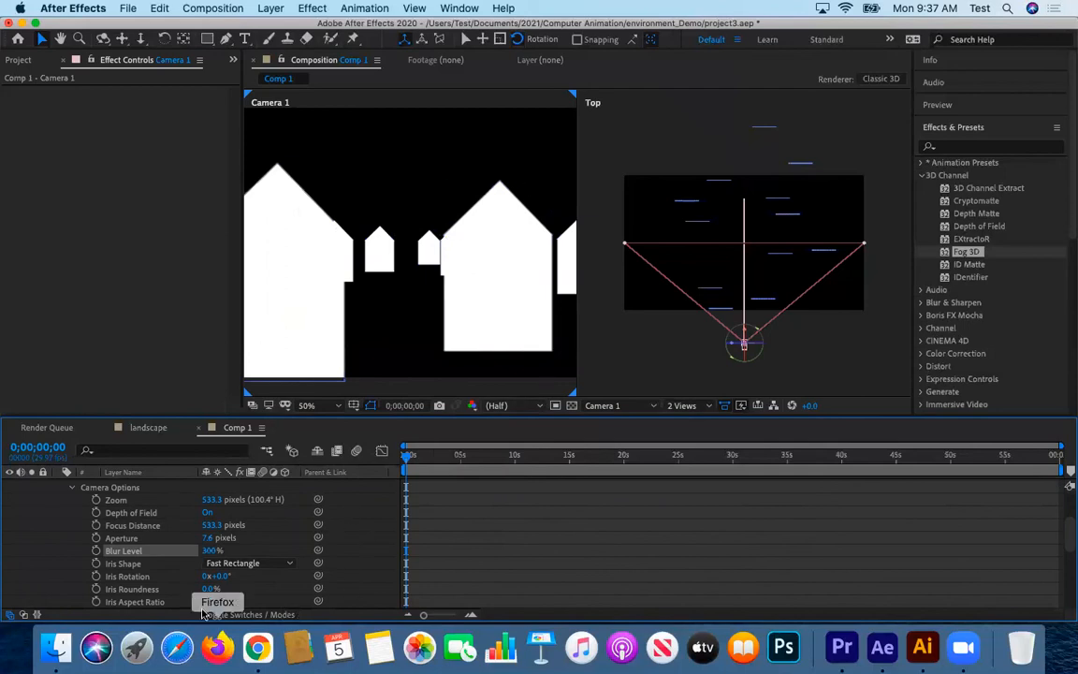
# Try a Focus Distance of 100 pixels on Camera 1.
pyautogui.click(214, 525)
pyautogui.write('1')
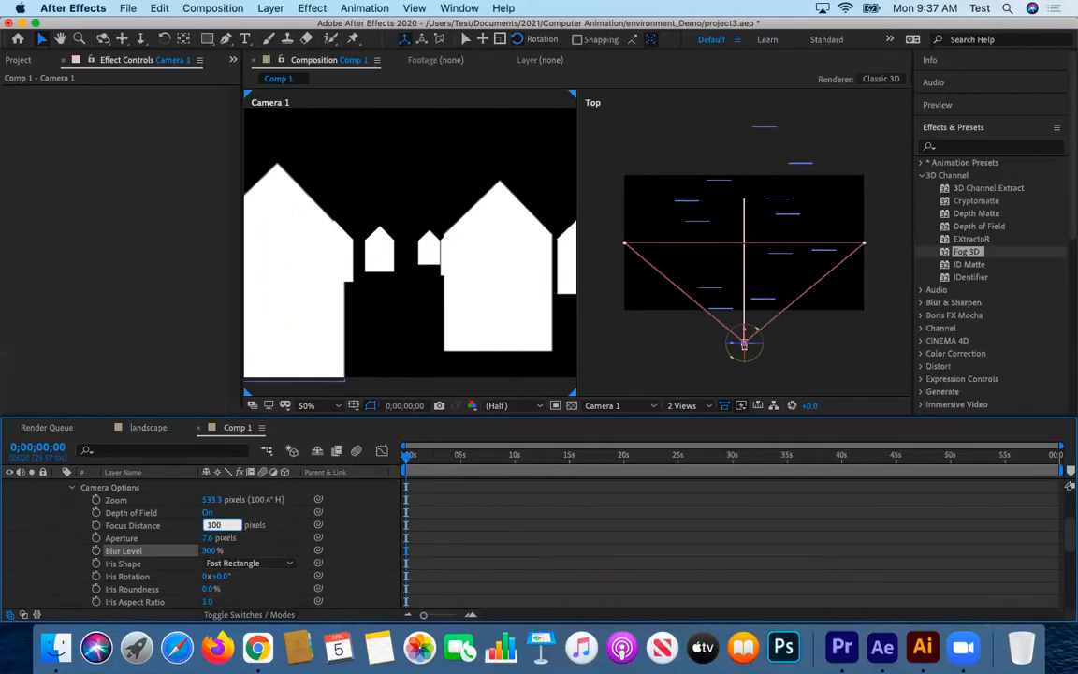
pyautogui.write('00')
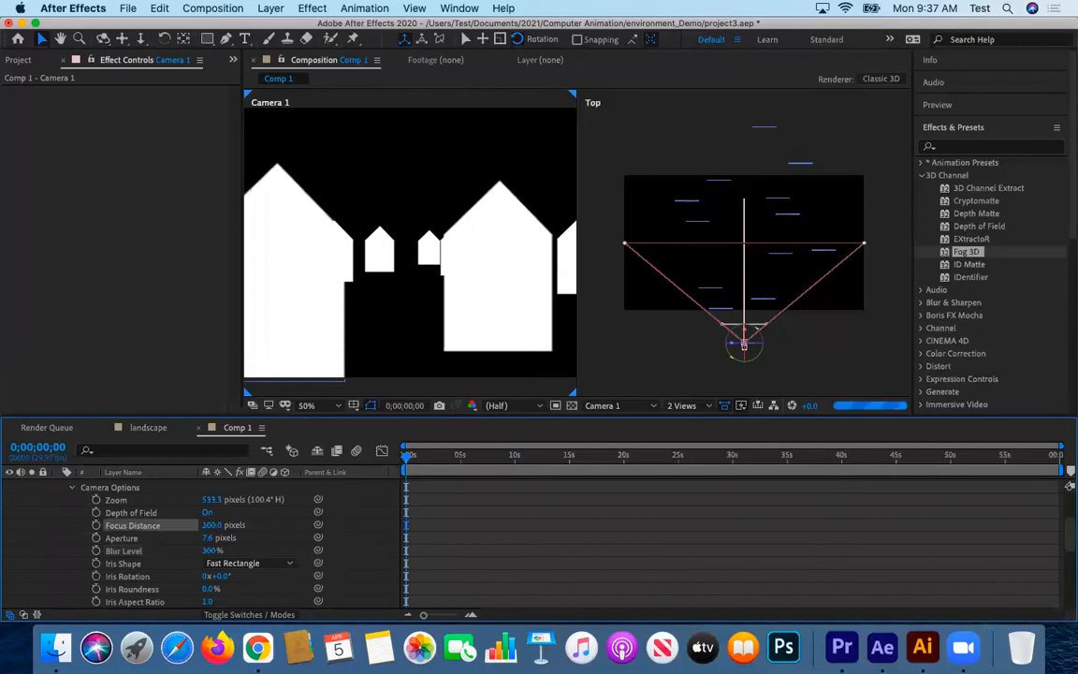
pyautogui.press('Return')
# Set Camera 1's Focus Distance to 200 pixels and preview the camera move, returning to the first frame.
pyautogui.click(208, 525)
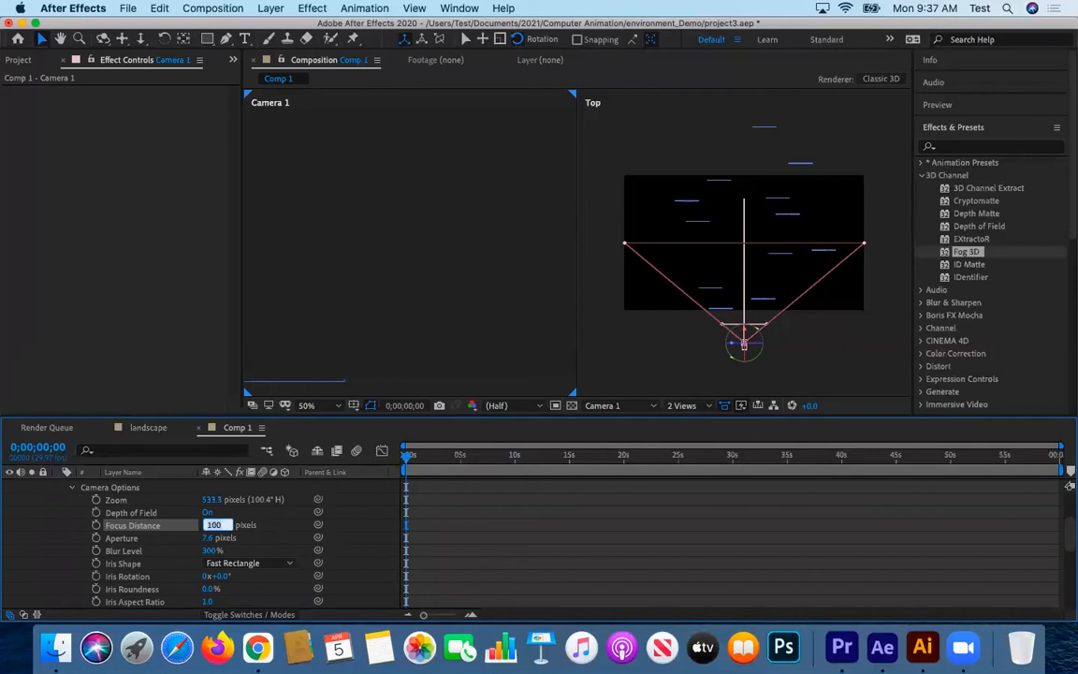
pyautogui.write('200')
pyautogui.press('Return')
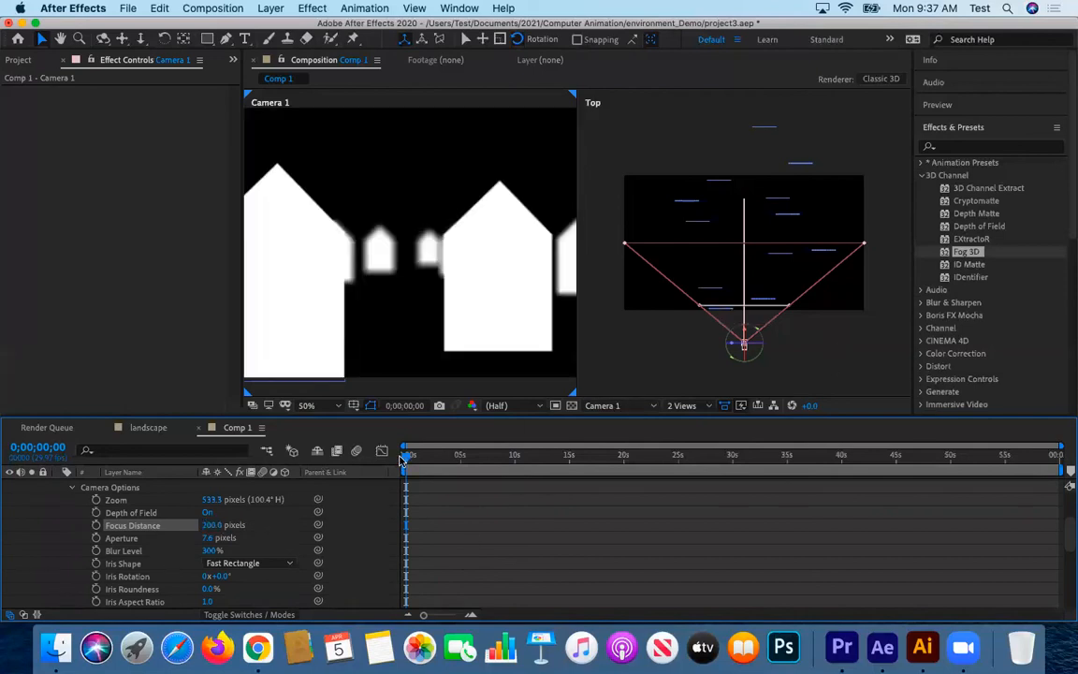
pyautogui.press('space')
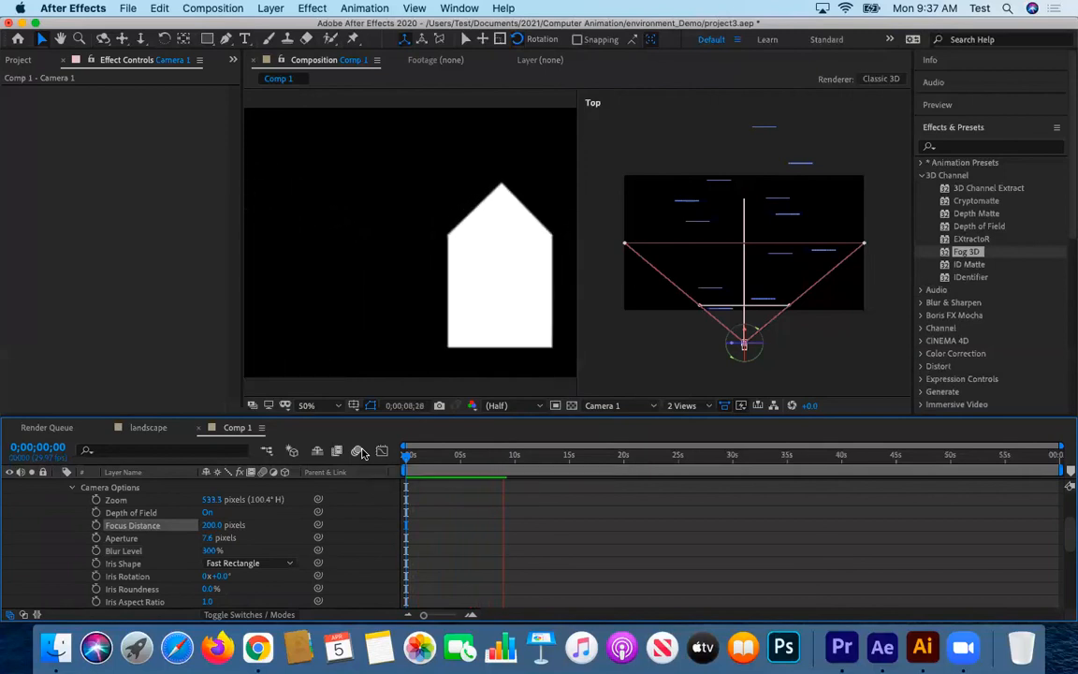
pyautogui.press('space')
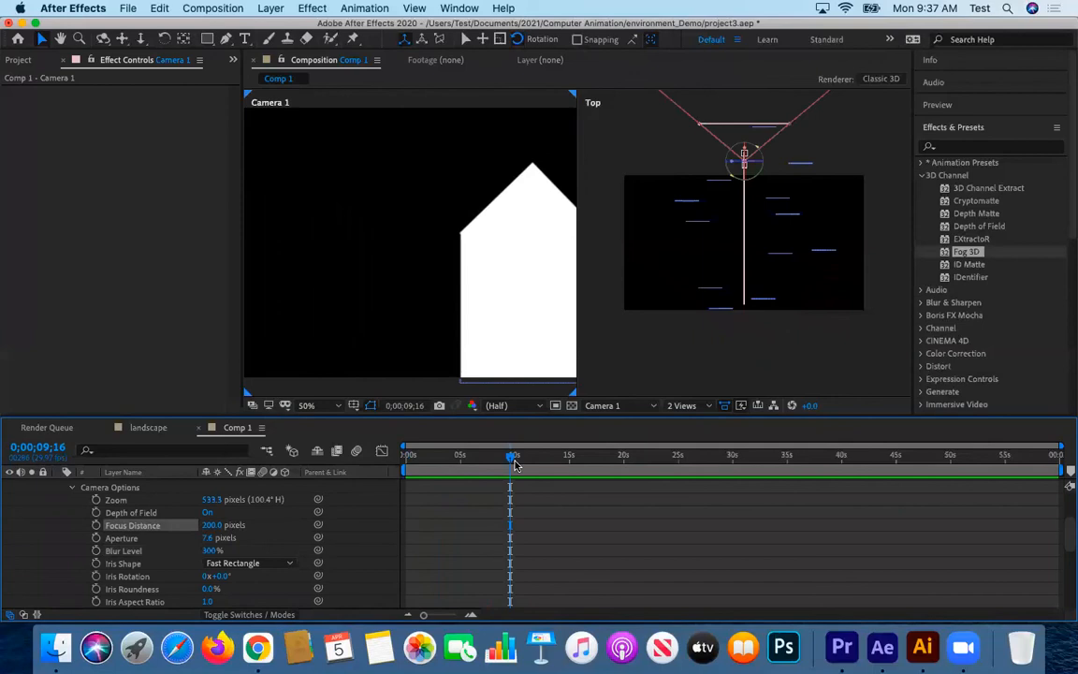
pyautogui.press('Home')
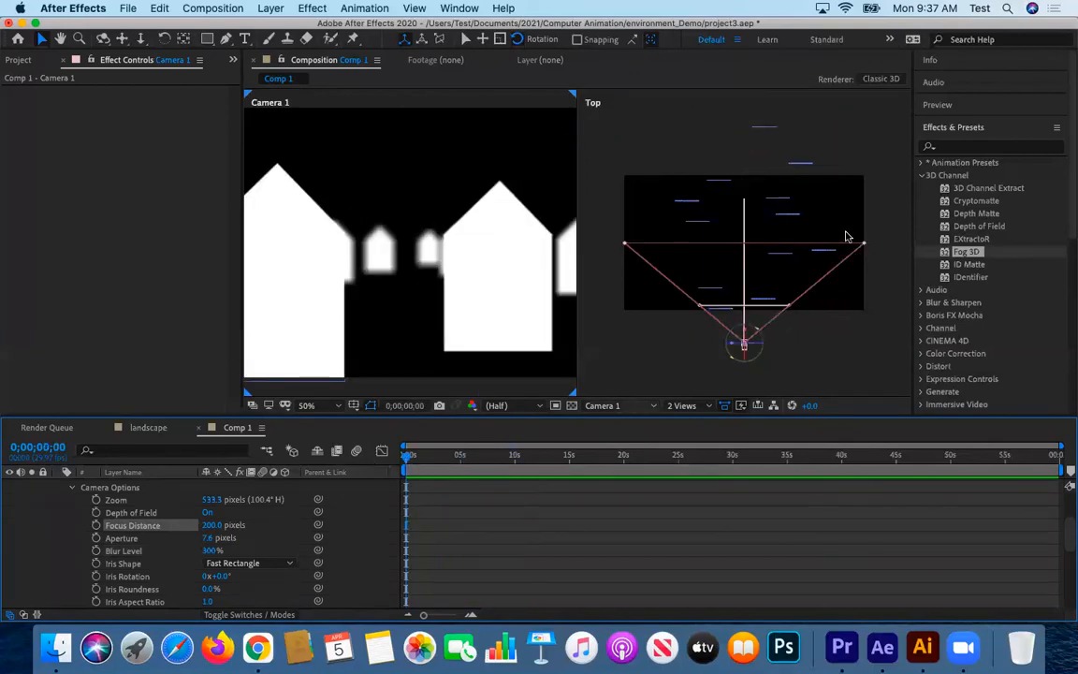
# Switch the composition to a single Top view and select Camera 1 to show its motion path.
pyautogui.click(682, 344)
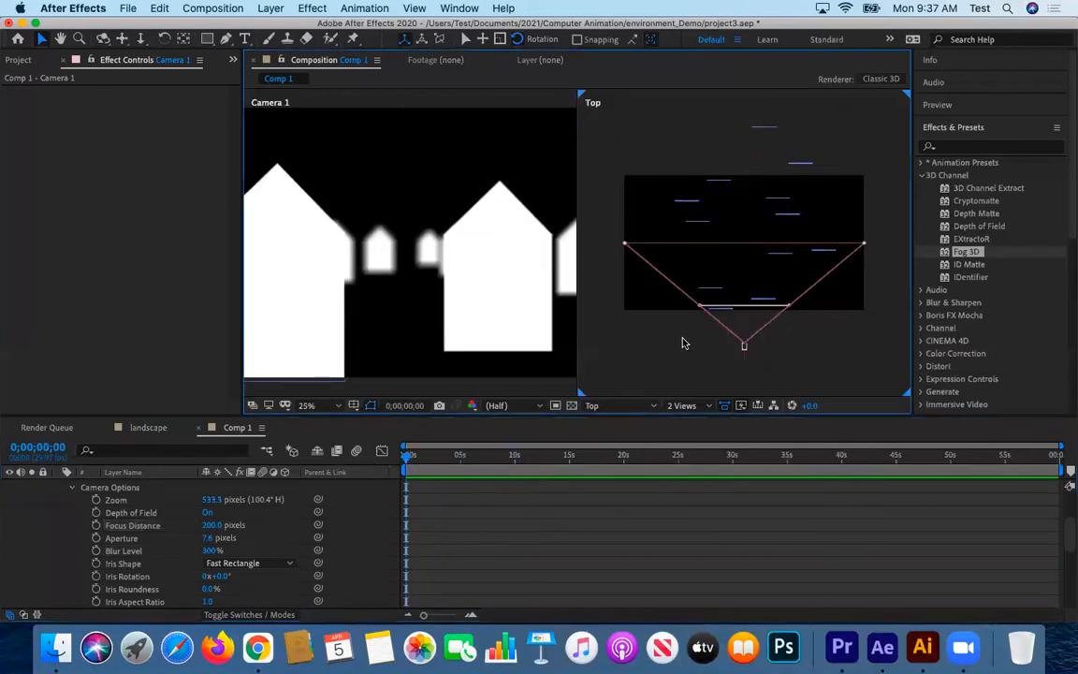
pyautogui.click(669, 407)
pyautogui.click(685, 420)
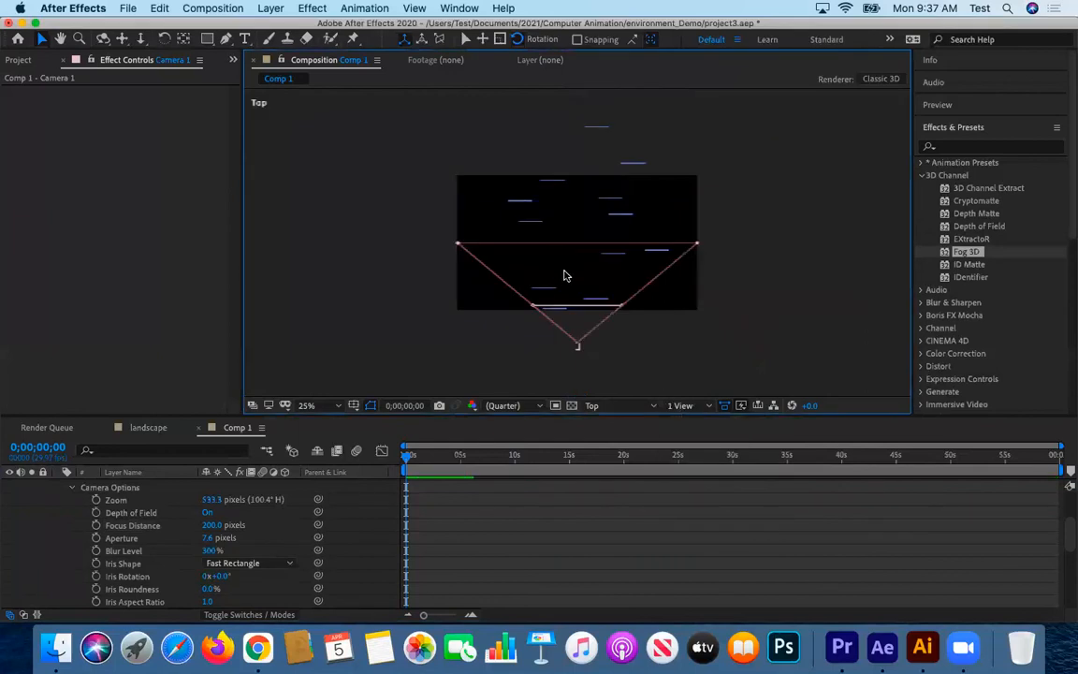
pyautogui.scroll(4, 131, 506)
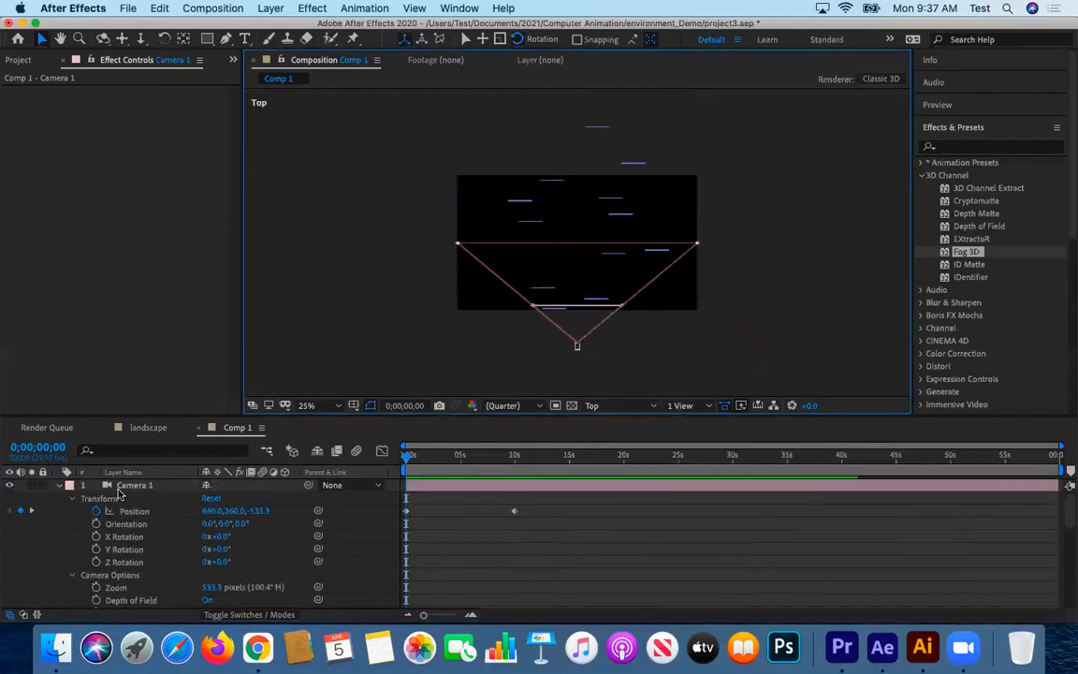
pyautogui.click(118, 489)
pyautogui.press('/')
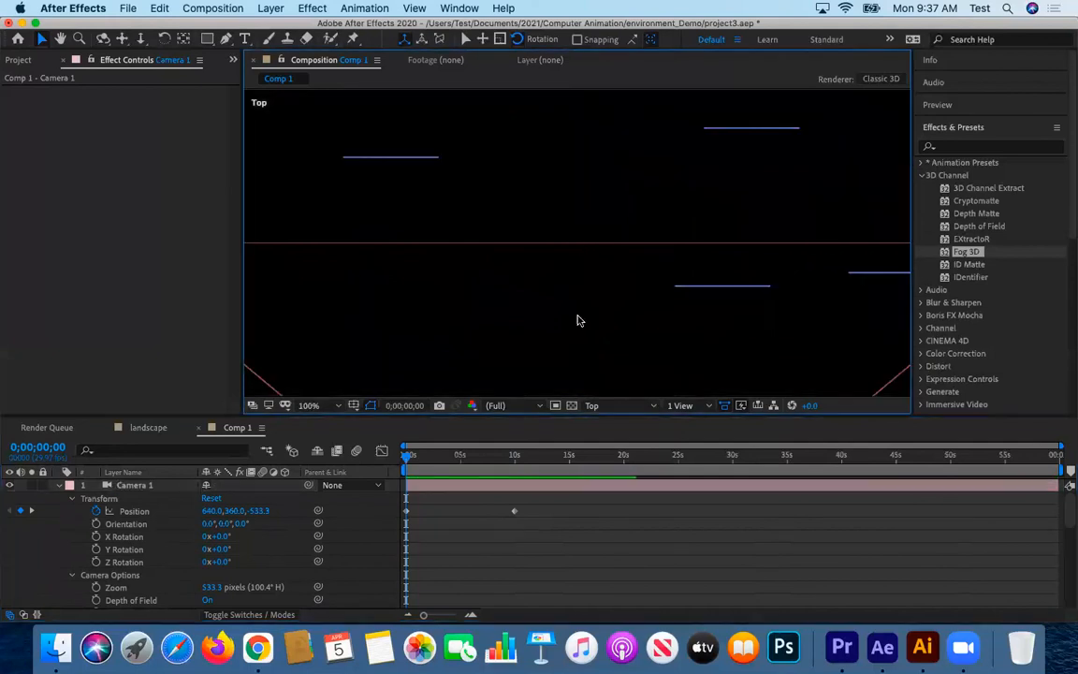
pyautogui.press(',')
pyautogui.click(134, 486)
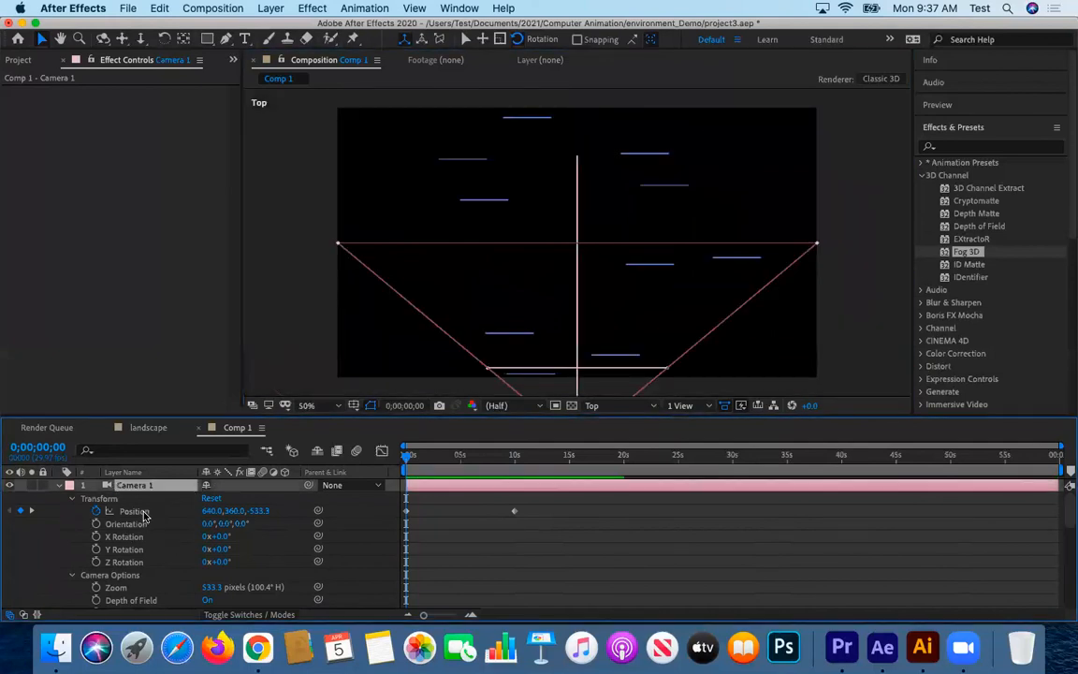
# Select Camera 1's Position and bend the start of its motion path to the right in the Top view.
pyautogui.scroll(-3, 595, 375)
pyautogui.scroll(4, 592, 372)
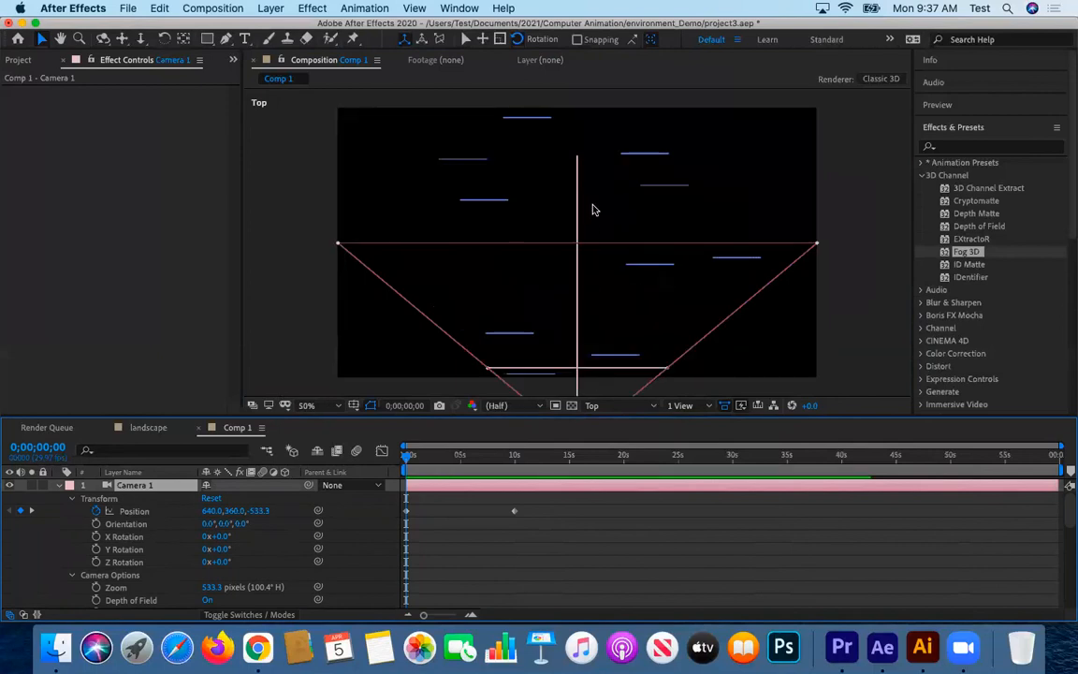
pyautogui.click(136, 510)
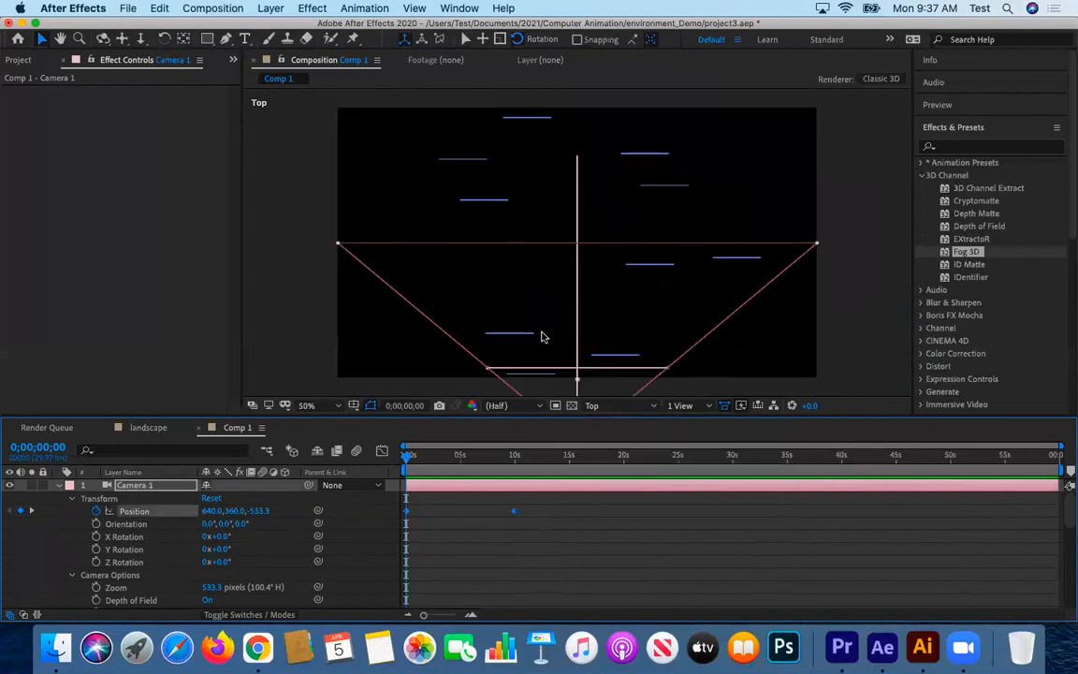
pyautogui.press(',')
pyautogui.press('.')
pyautogui.moveTo(578, 382); pyautogui.dragTo(587, 386)
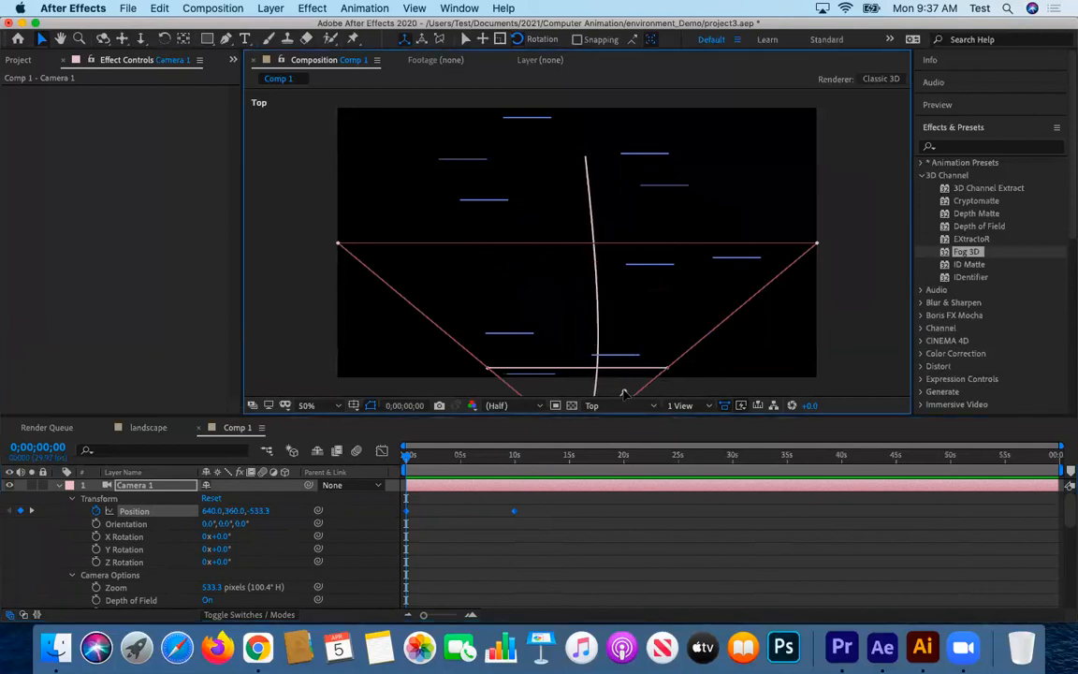
pyautogui.press(',')
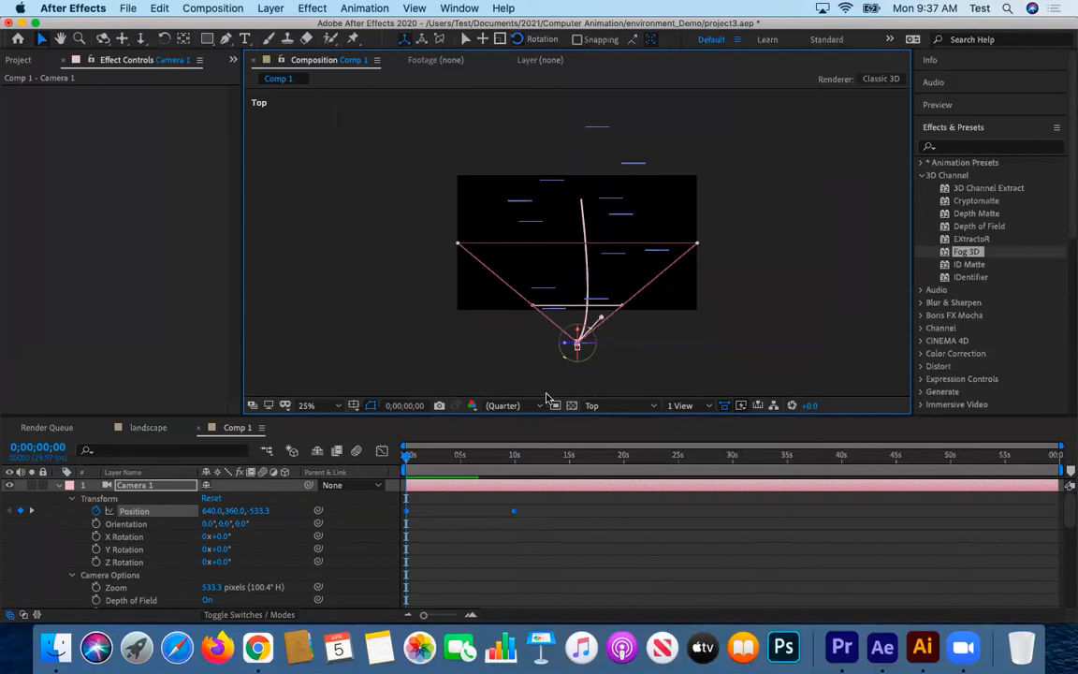
# Shape Camera 1's motion path into an S-curve by bending its end at 0;00;09;29 leftward and its start further right.
pyautogui.click(31, 511)
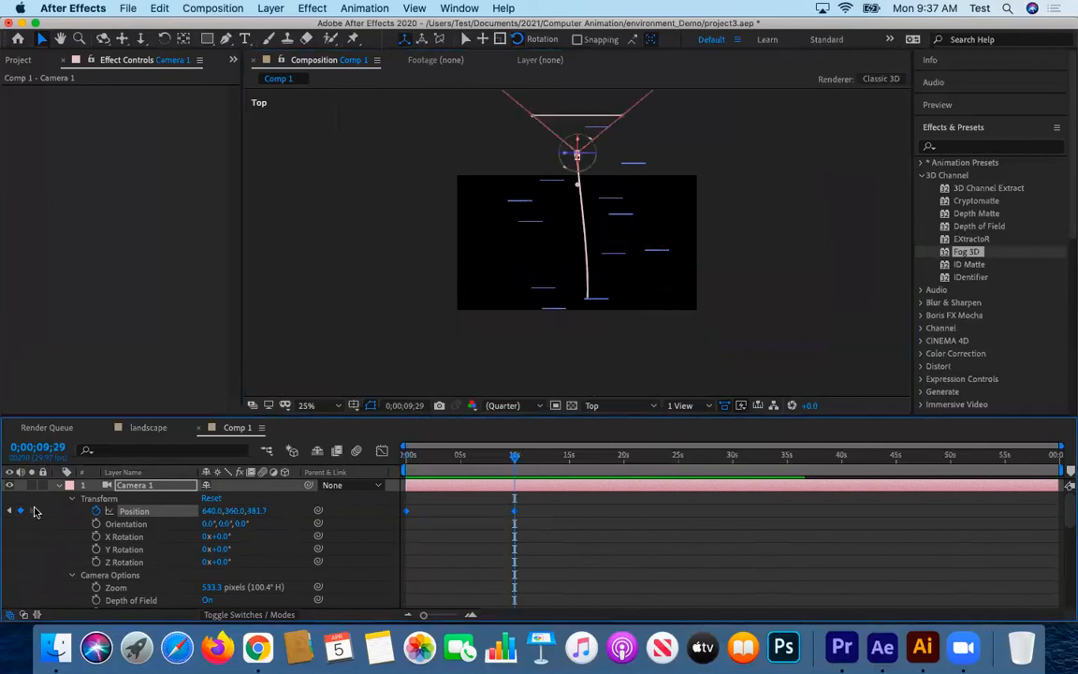
pyautogui.moveTo(576, 183); pyautogui.dragTo(523, 176)
pyautogui.moveTo(517, 456); pyautogui.dragTo(404, 455)
pyautogui.moveTo(604, 320); pyautogui.dragTo(635, 277)
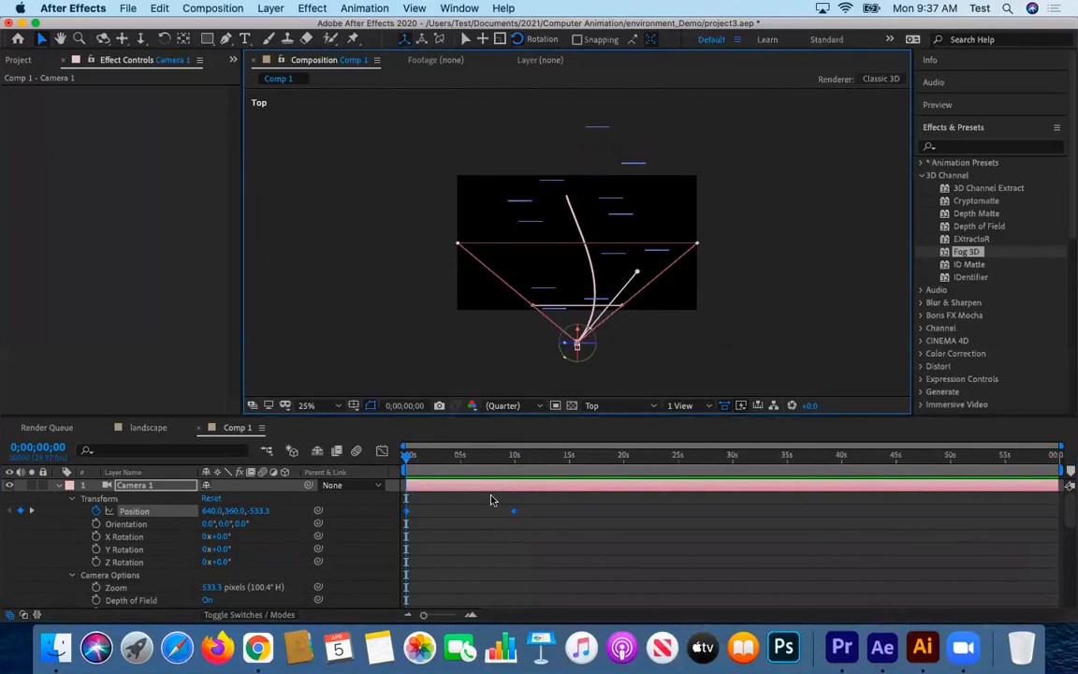
pyautogui.click(515, 454)
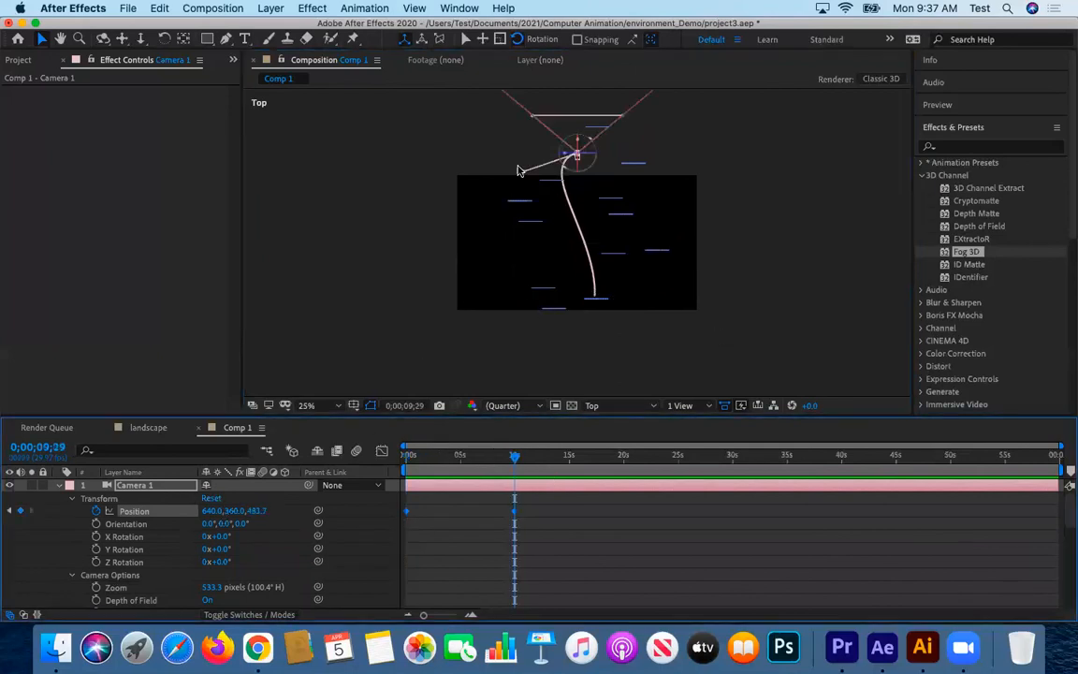
pyautogui.moveTo(521, 176); pyautogui.dragTo(522, 203)
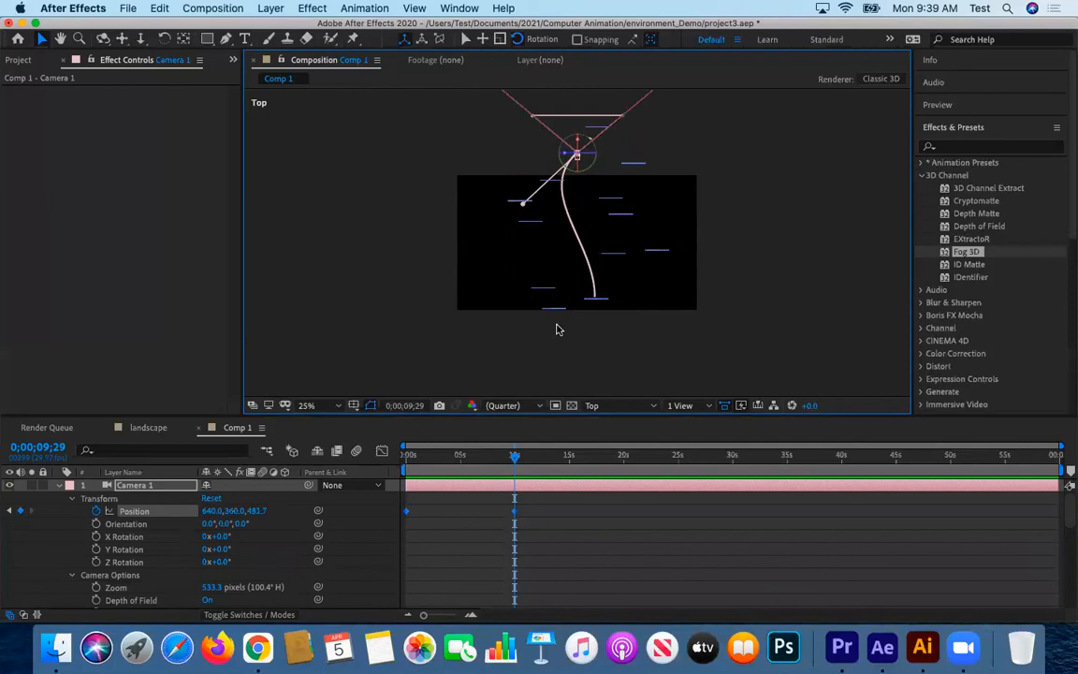
# Show Camera 1's Position in the Graph Editor and switch it from the speed graph to the value graph.
pyautogui.click(381, 452)
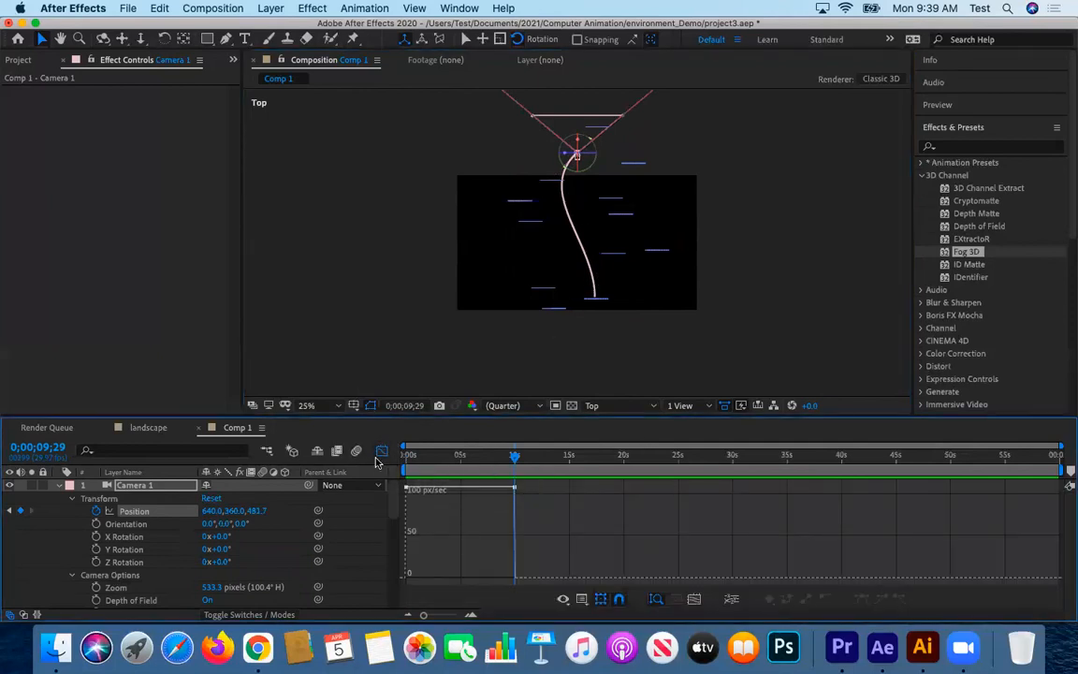
pyautogui.click(384, 451)
pyautogui.click(384, 452)
pyautogui.click(384, 452)
pyautogui.click(384, 452)
pyautogui.click(384, 452)
pyautogui.click(383, 452)
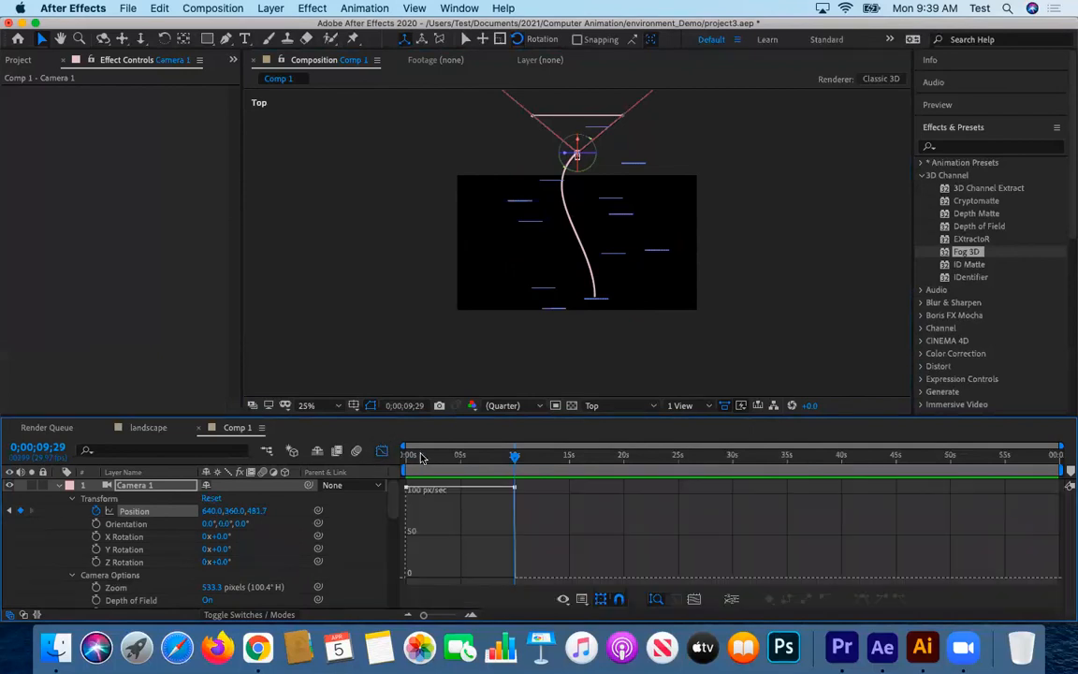
pyautogui.click(582, 600)
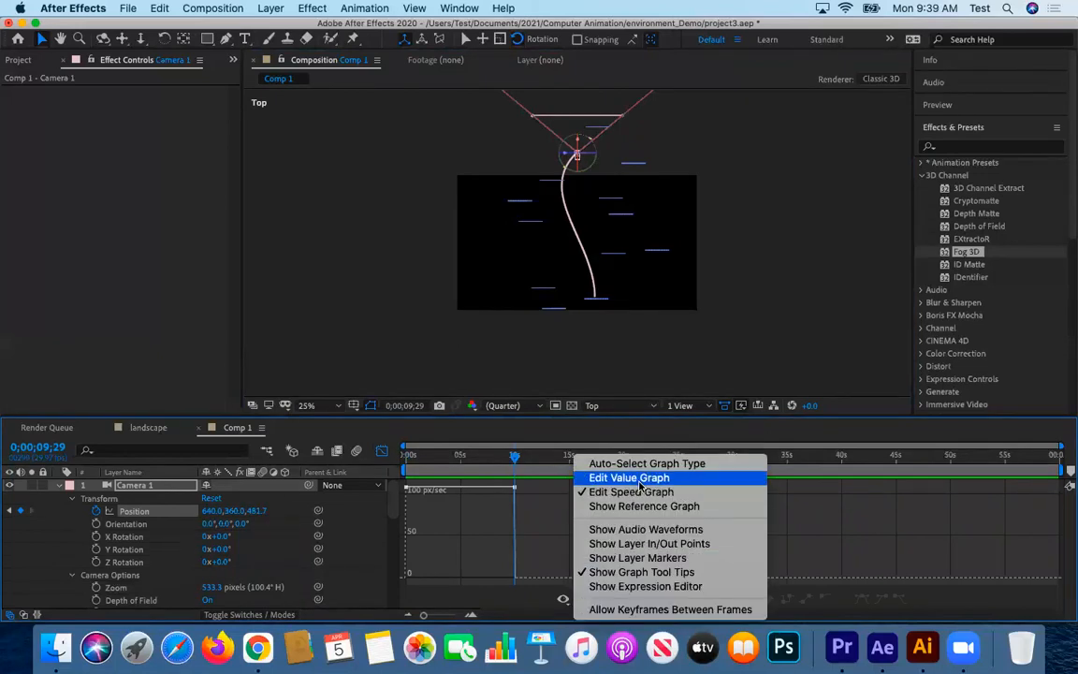
pyautogui.click(576, 430)
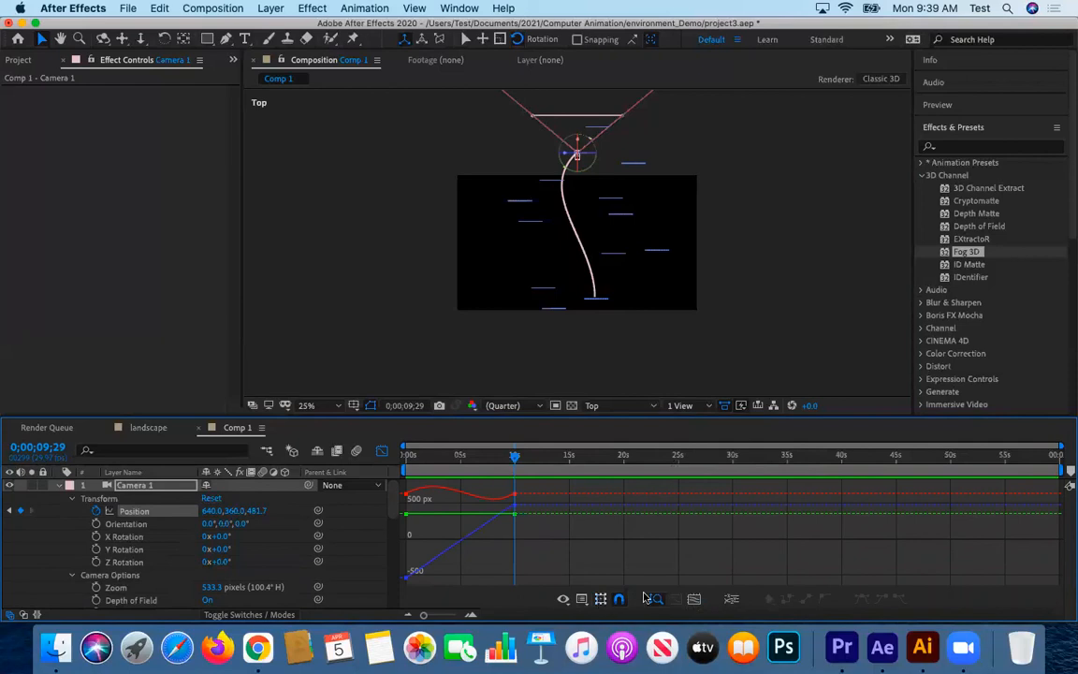
pyautogui.click(584, 600)
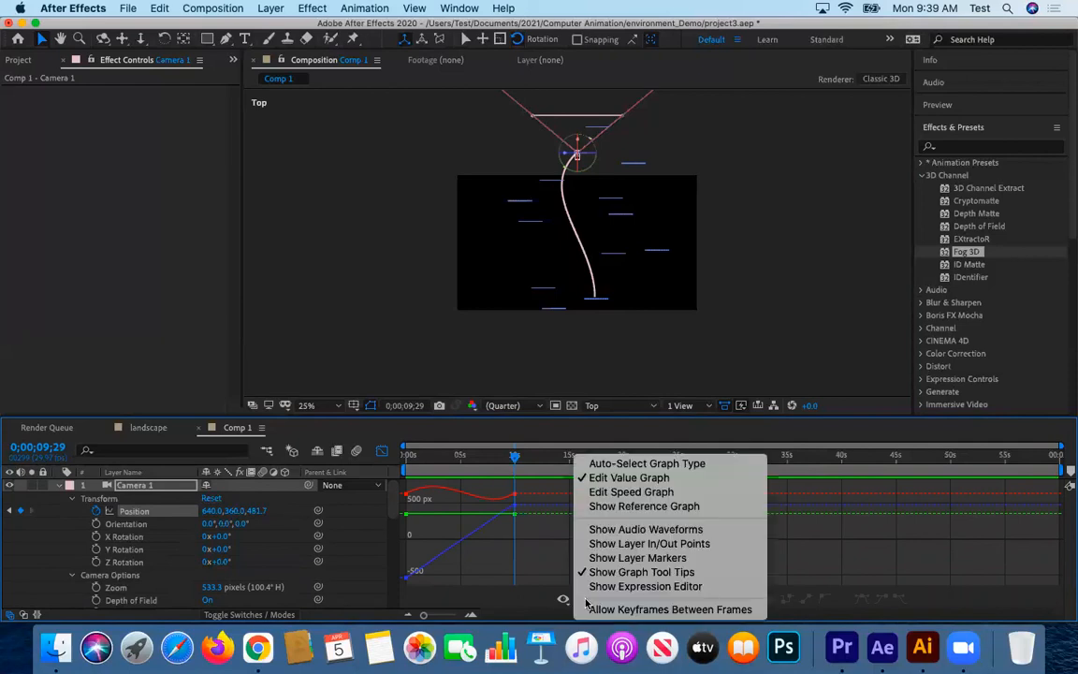
pyautogui.click(524, 597)
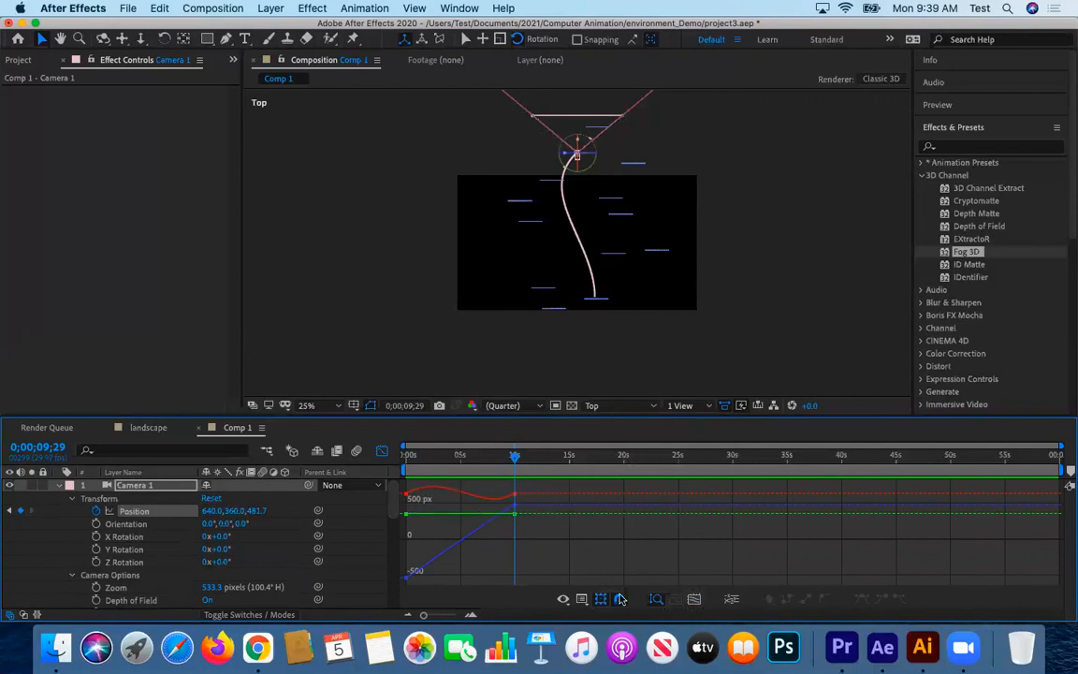
# Display the Camera 1 view and play back the curved camera move from the first frame.
pyautogui.click(591, 405)
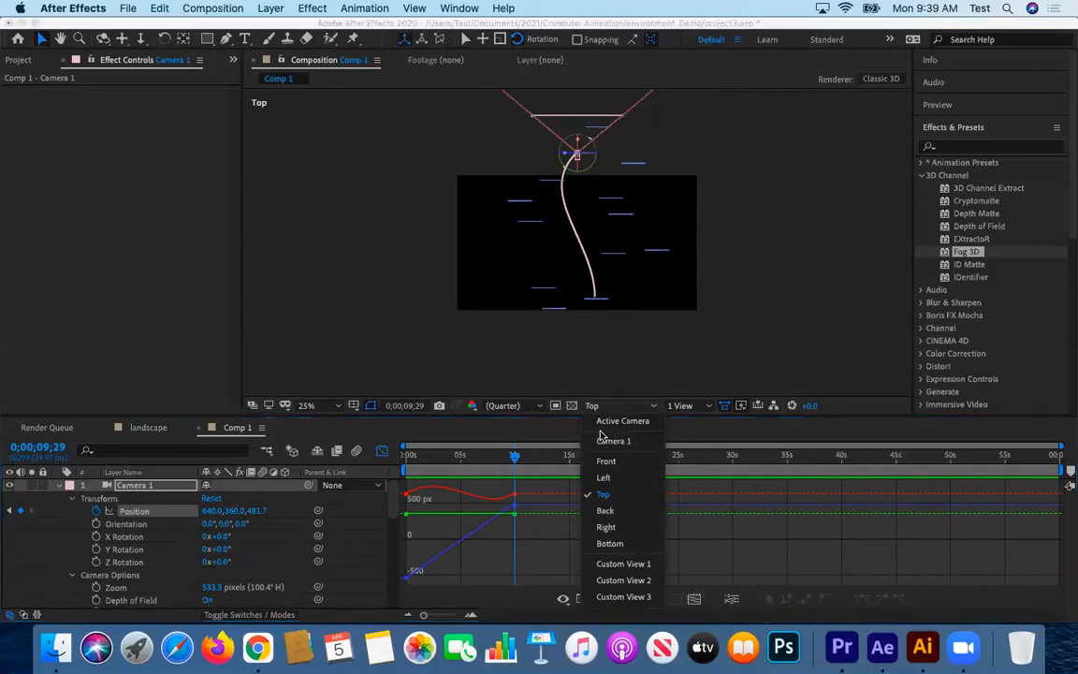
pyautogui.click(604, 441)
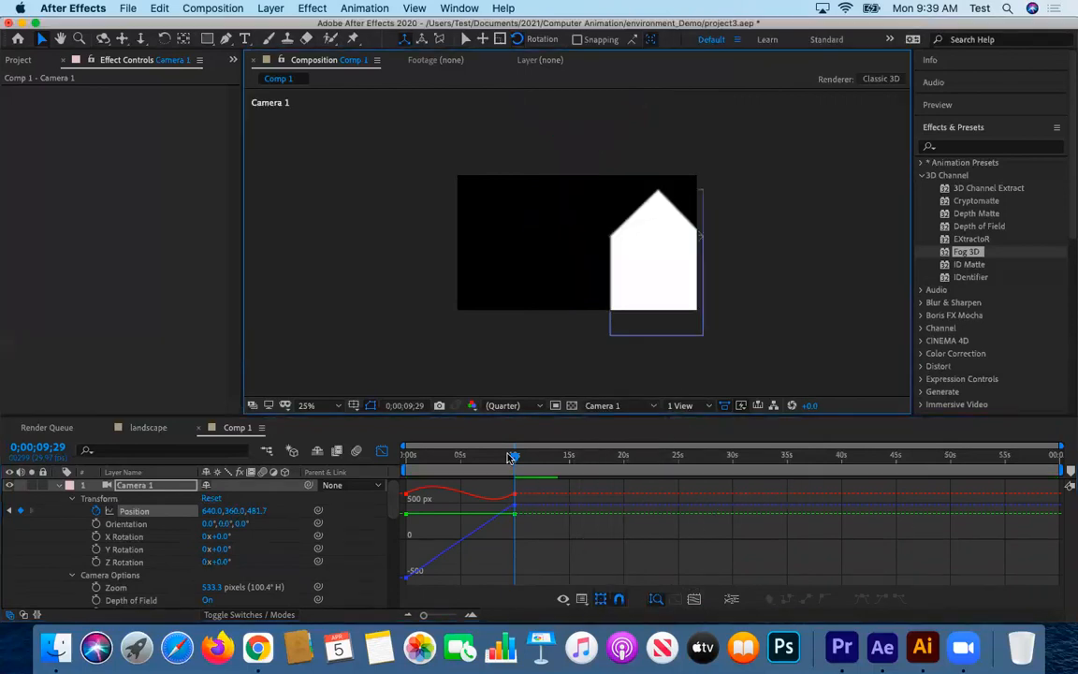
pyautogui.moveTo(511, 456); pyautogui.dragTo(307, 463)
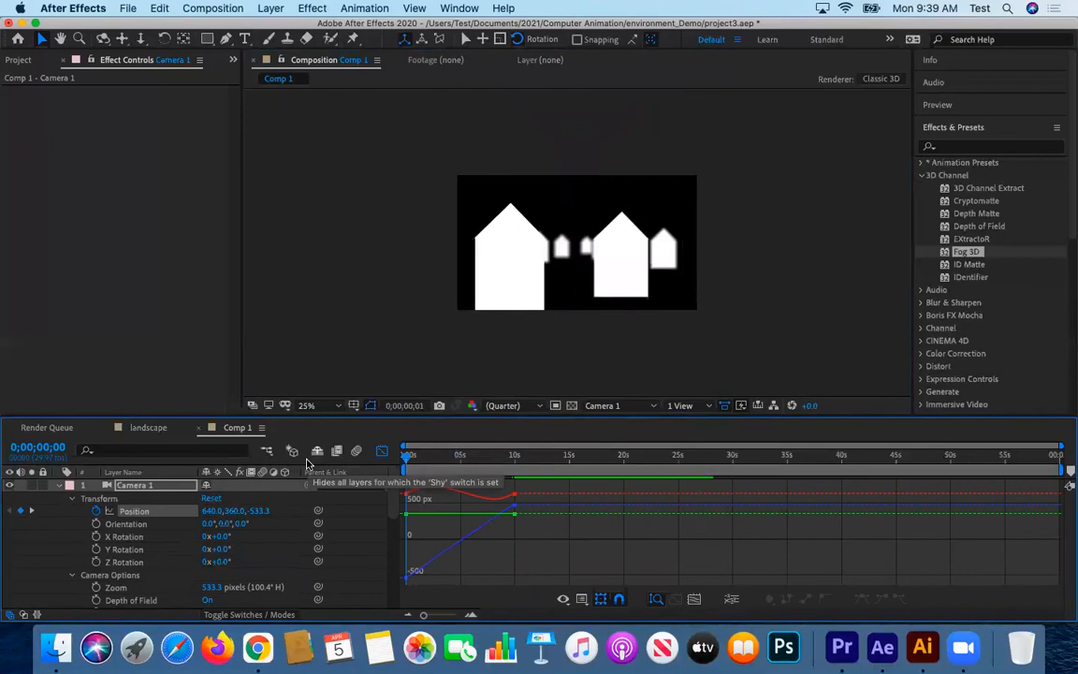
pyautogui.press('space')
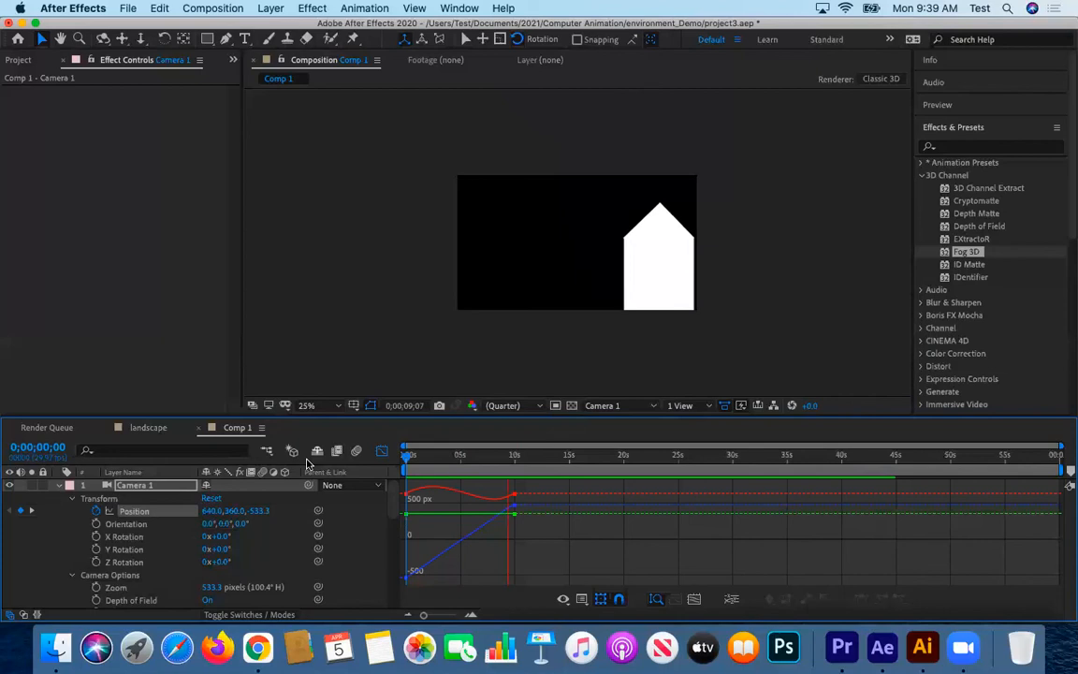
pyautogui.press('space')
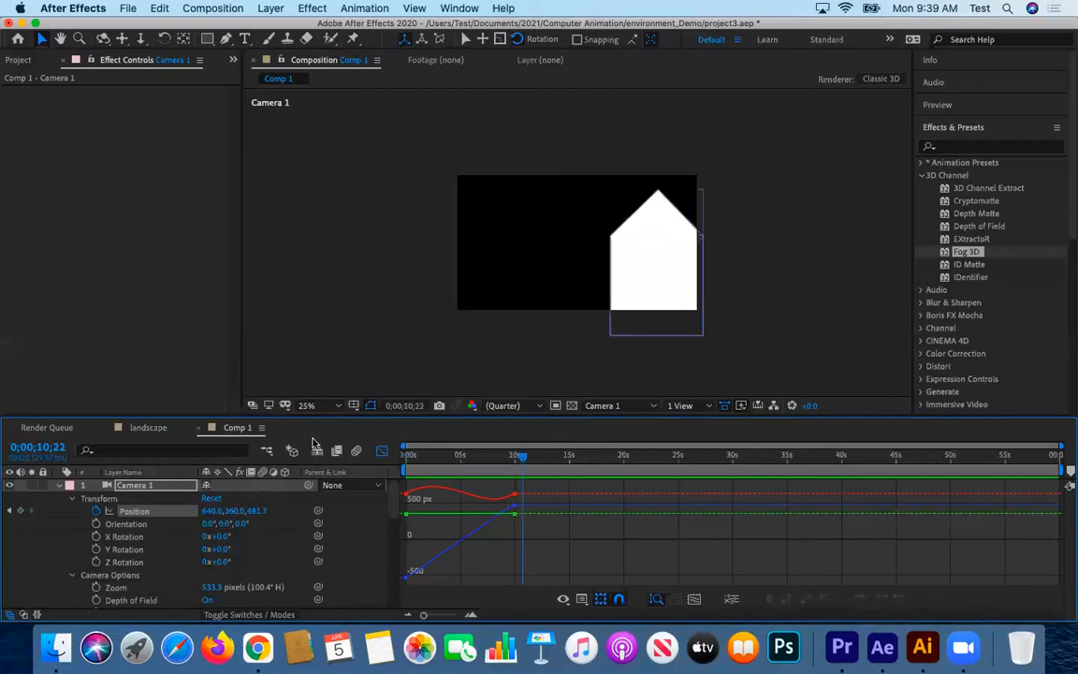
# Collapse Camera 1's properties and, near the start of the move at 0;00;00;08, shift house 2 to about X 846.5.
pyautogui.click(59, 487)
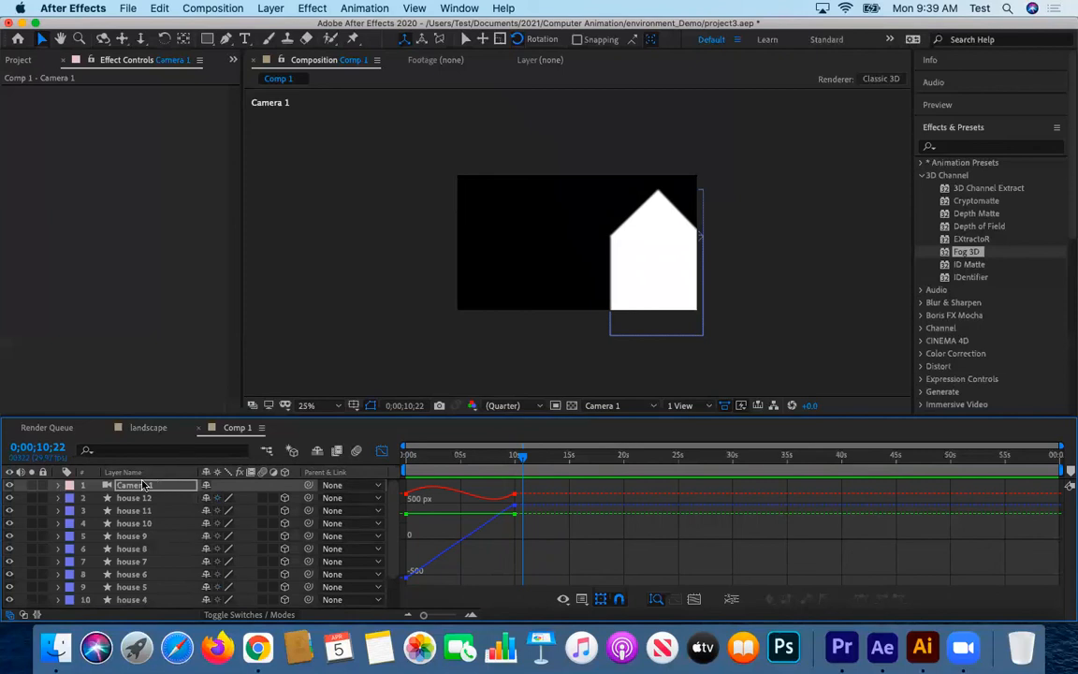
pyautogui.moveTo(486, 457); pyautogui.dragTo(409, 483)
pyautogui.click(615, 293)
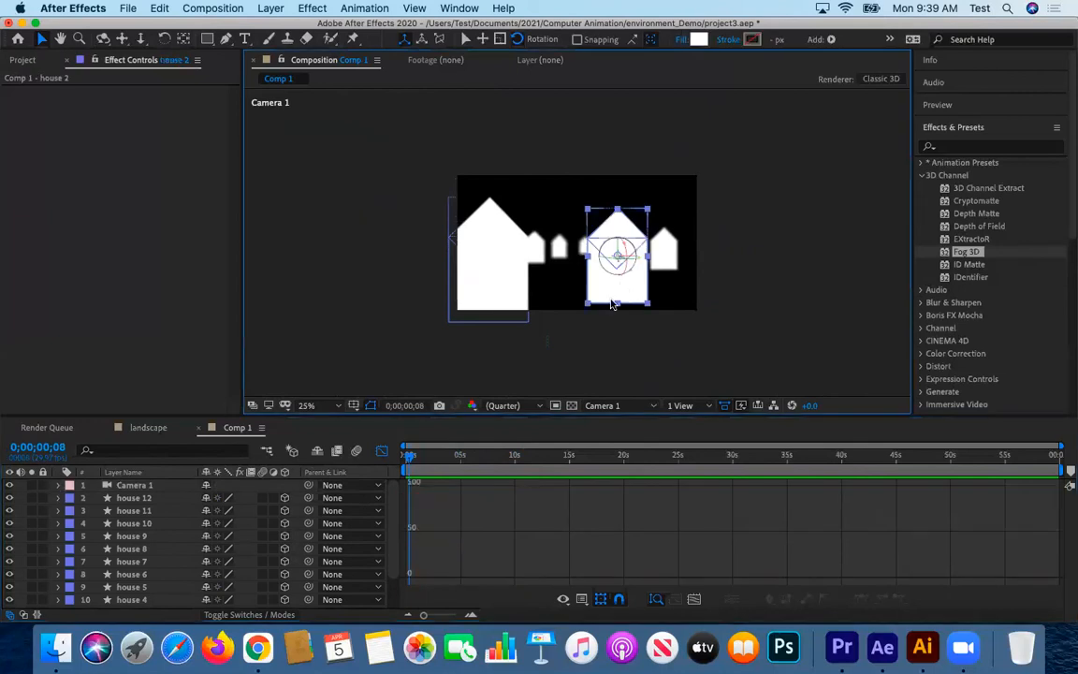
pyautogui.press('p')
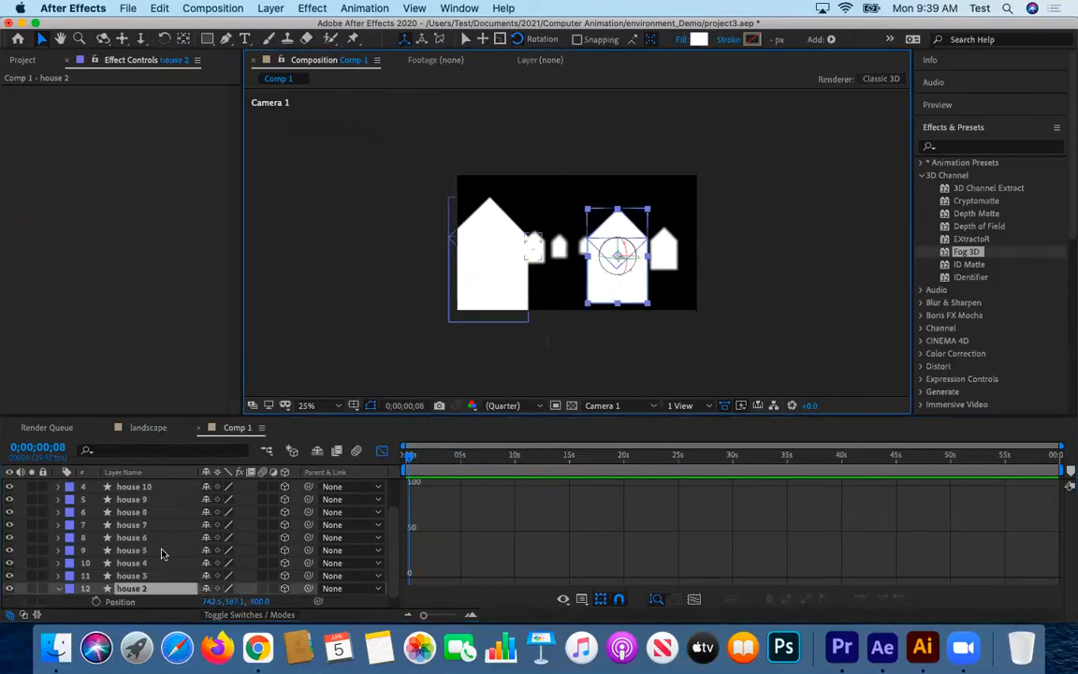
pyautogui.moveTo(235, 601); pyautogui.dragTo(295, 602)
pyautogui.press('super+z')
# Play the move from the start to 0;00;07;00, shift house 10 to about X 417.5 and preview the rest.
pyautogui.moveTo(409, 454); pyautogui.dragTo(351, 450)
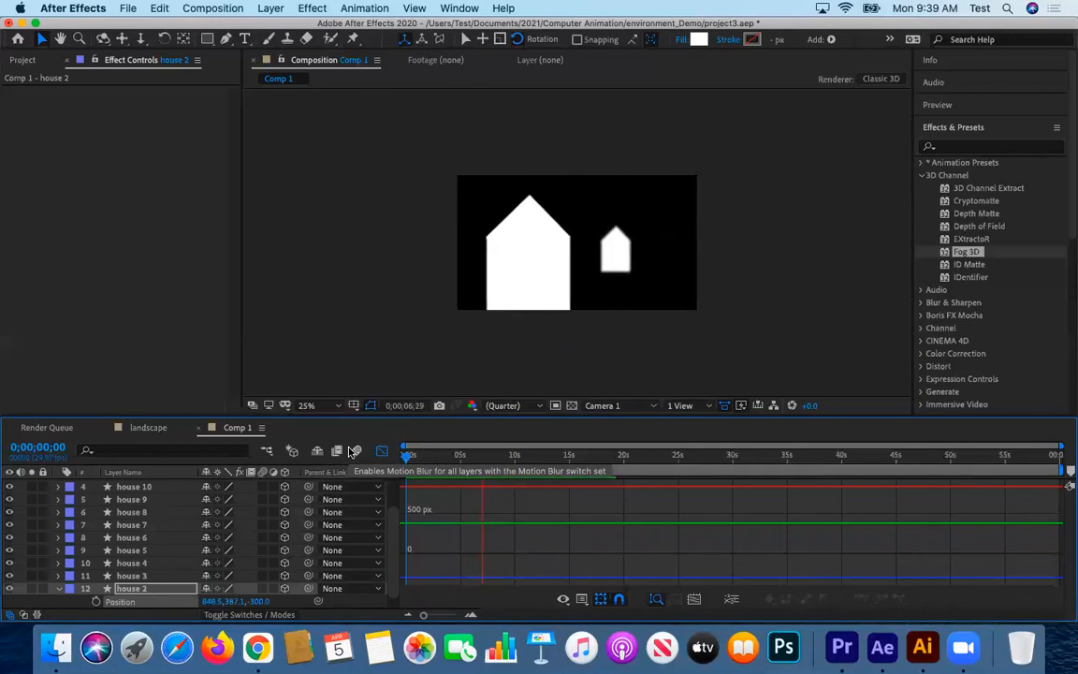
pyautogui.press('space')
pyautogui.click(553, 249)
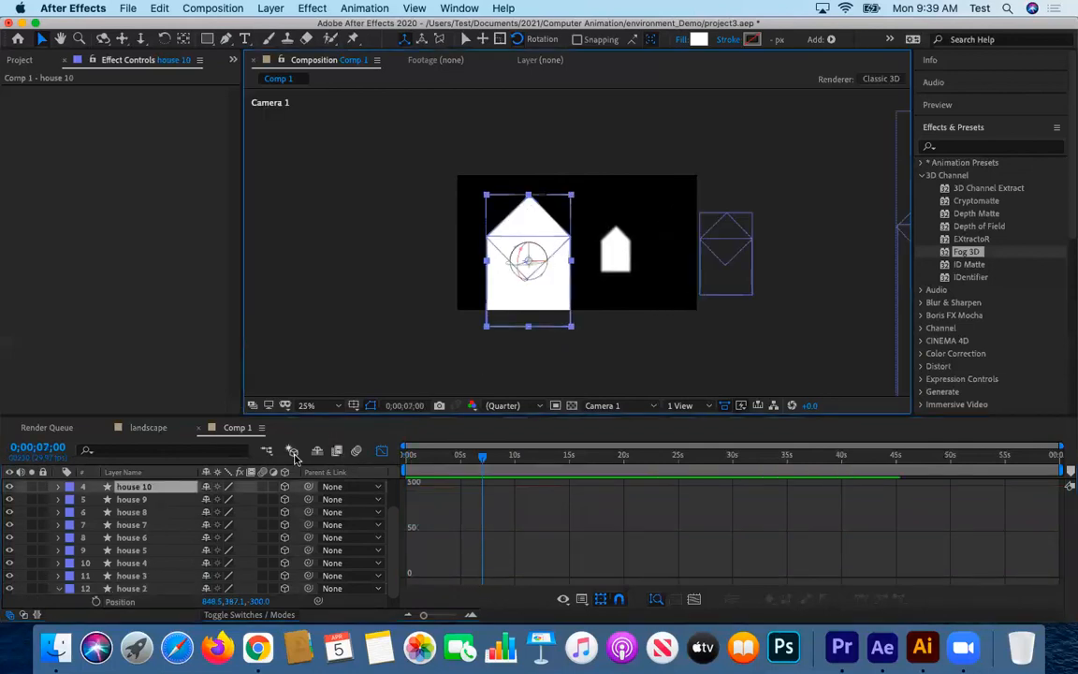
pyautogui.press('p')
pyautogui.moveTo(206, 501); pyautogui.dragTo(133, 496)
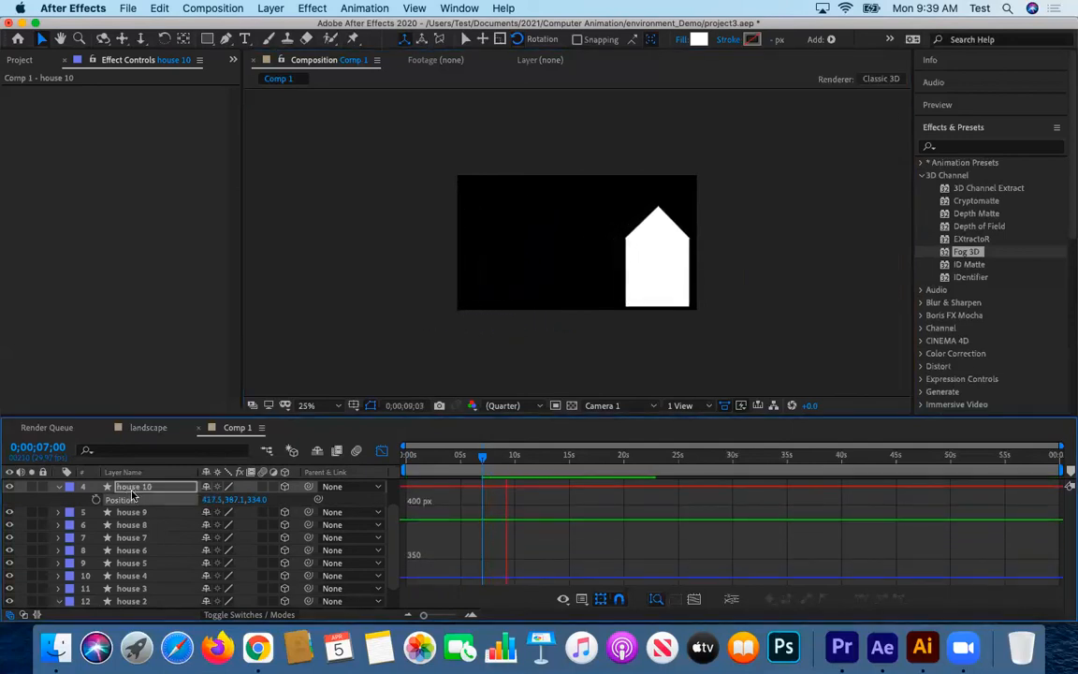
pyautogui.press('space')
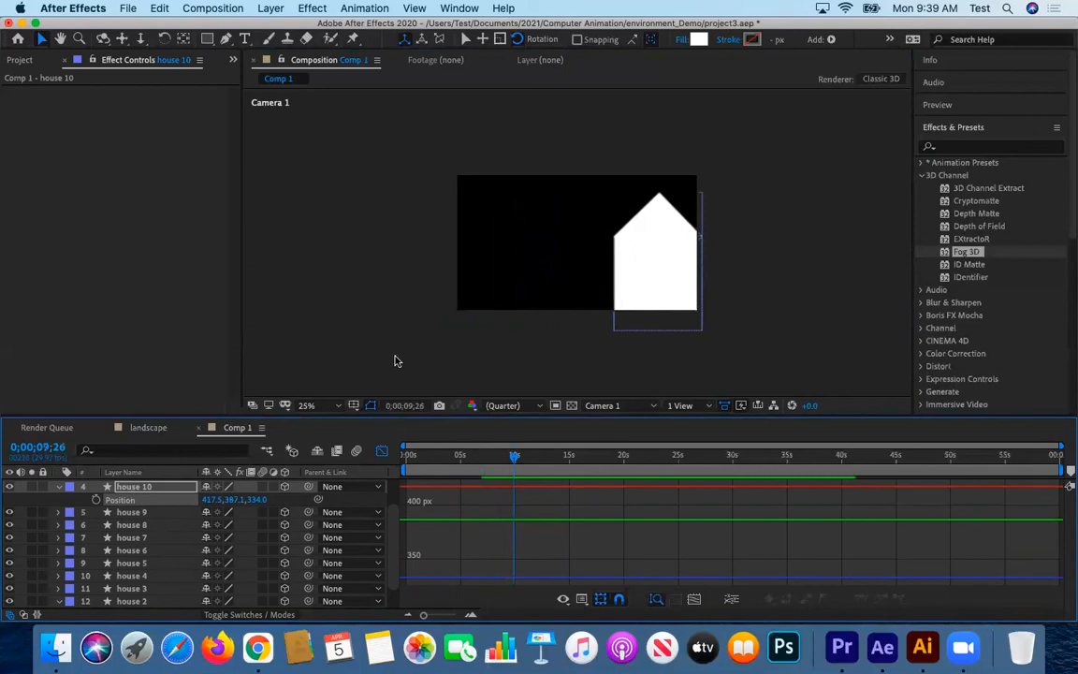